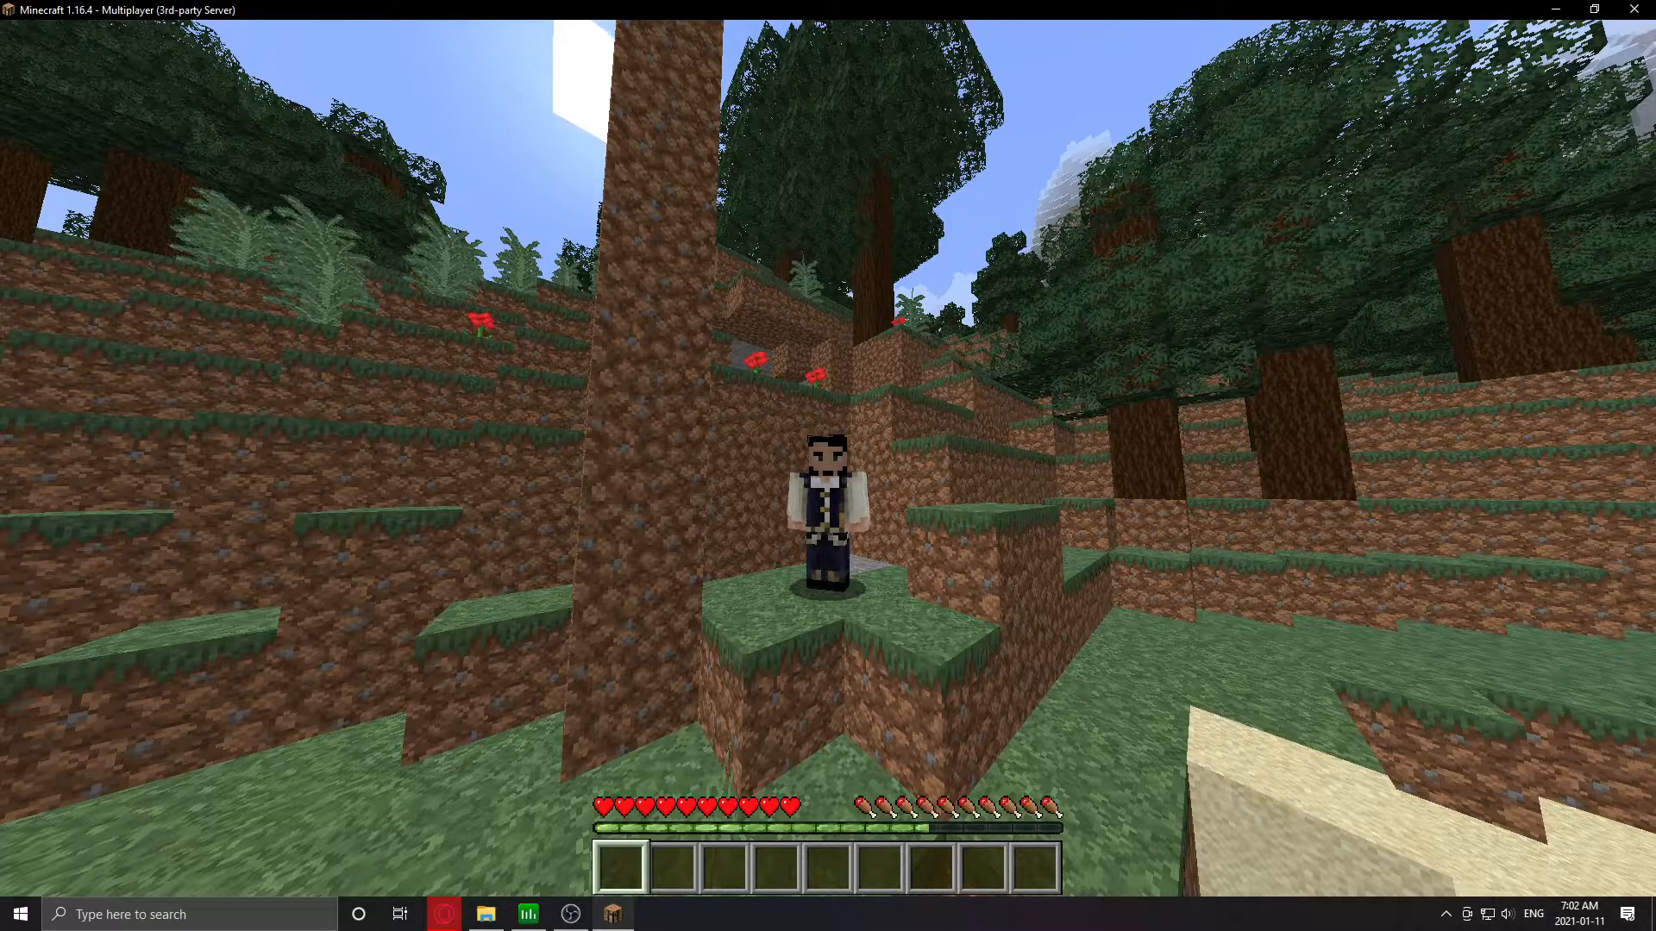
# - Run /home and /icanhasbukkit in chat to confirm both are refused
pyautogui.write('/home')
pyautogui.press('Return')
pyautogui.write('//i')
pyautogui.press('Tab')
pyautogui.press('Return')
# - Run /give and /gamemode to confirm they are also denied, then pause the game
pyautogui.press('/')
pyautogui.write('give')
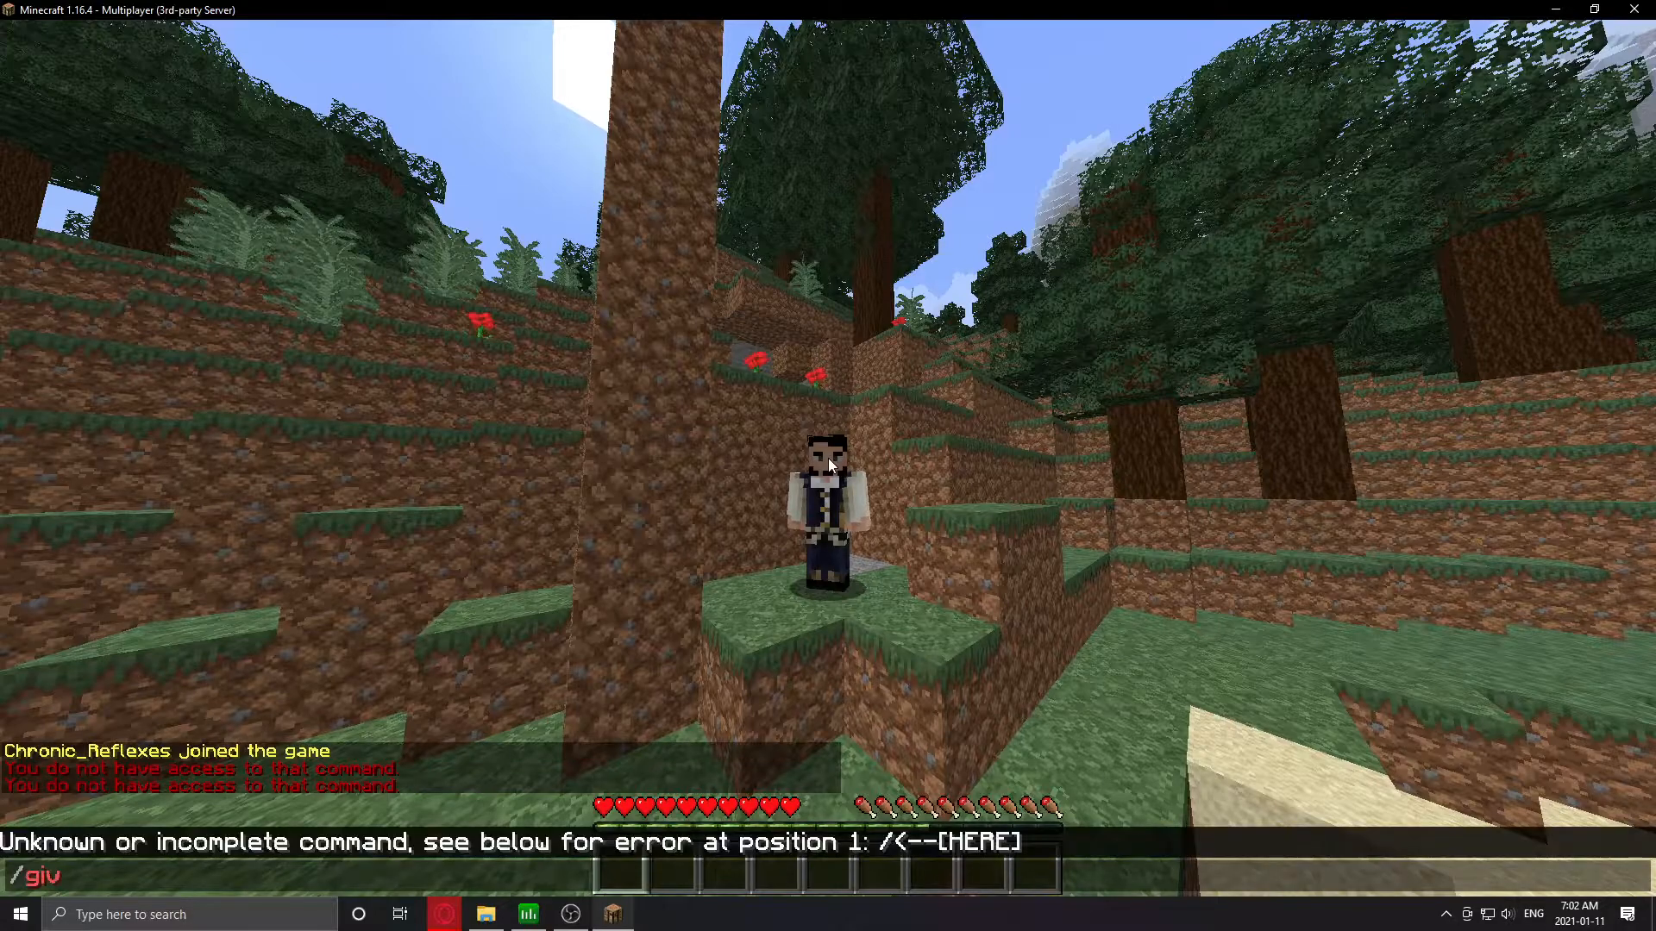
pyautogui.press('Return')
pyautogui.press('/')
pyautogui.write('hga')
pyautogui.press('BackSpace')
pyautogui.press('BackSpace')
pyautogui.press('BackSpace')
pyautogui.write('gamemode')
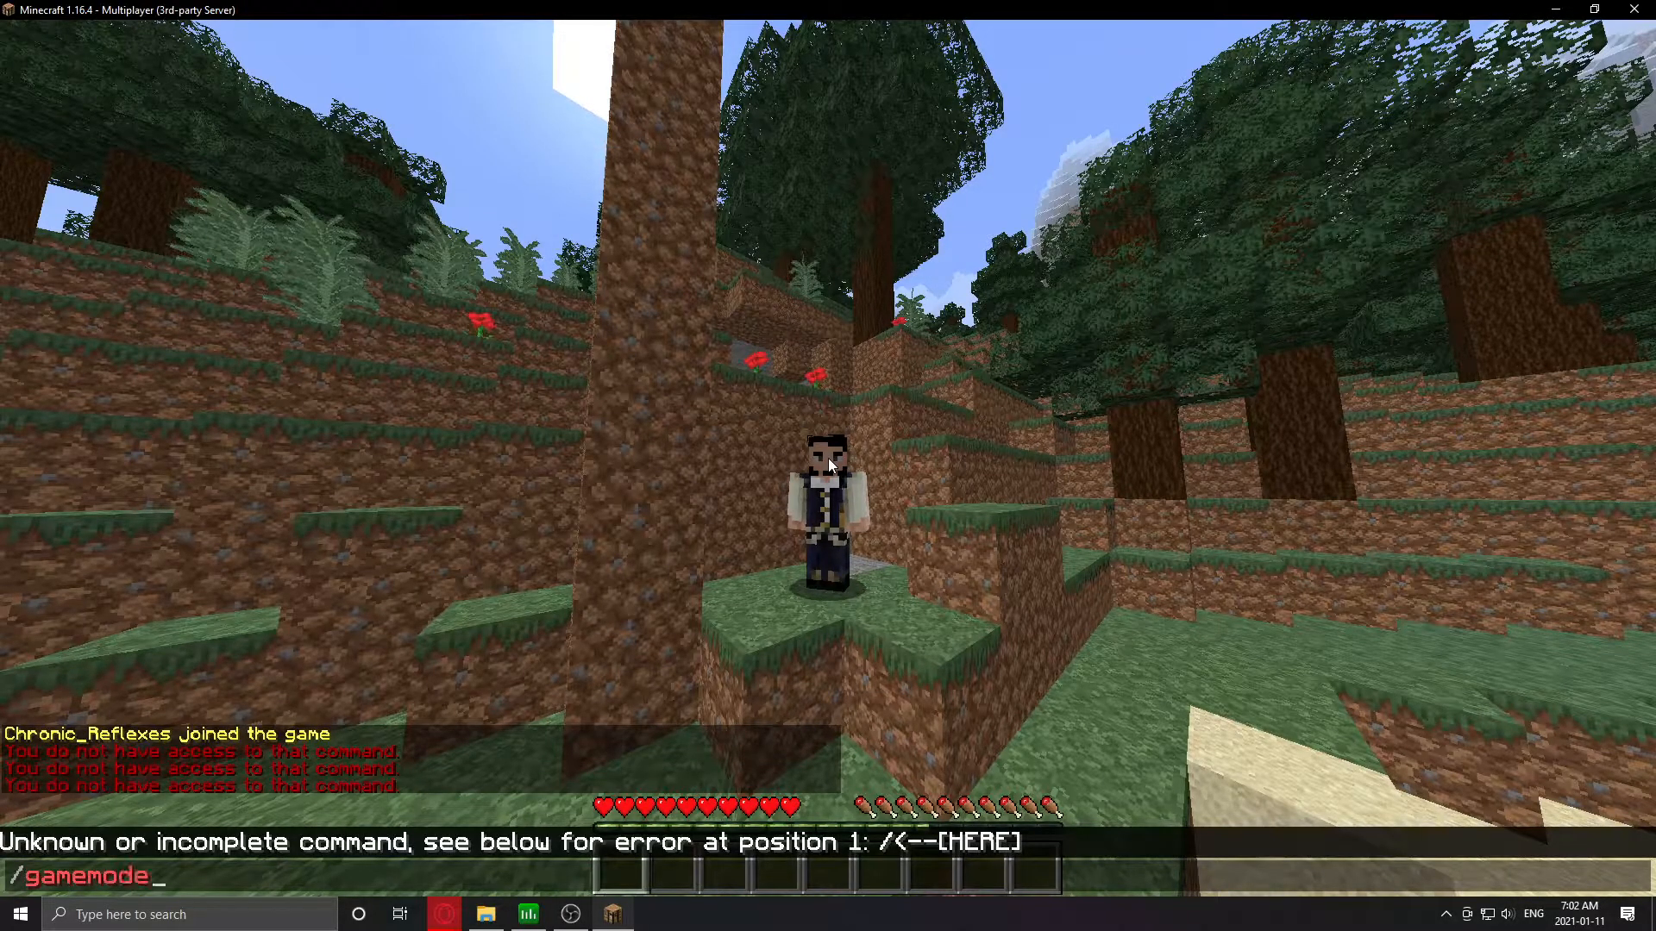
pyautogui.press('Return')
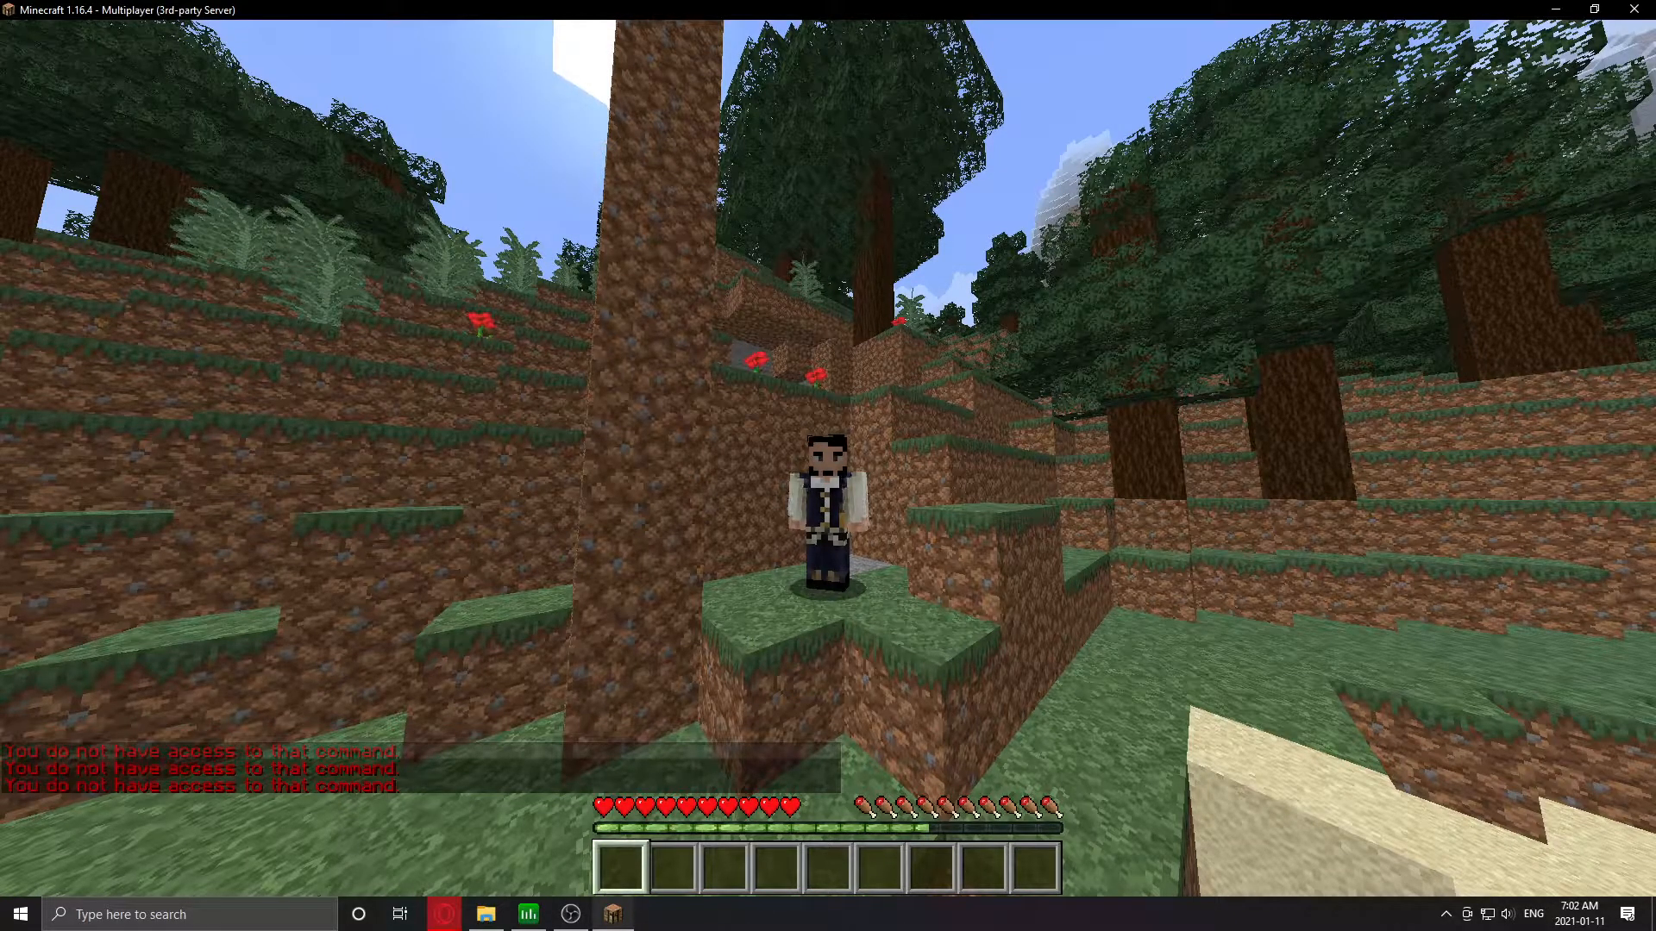
pyautogui.press('Escape')
pyautogui.moveTo(445, 914)
# - Search the web for 'luckperms' and open its SpigotMC resource page
pyautogui.click(328, 836)
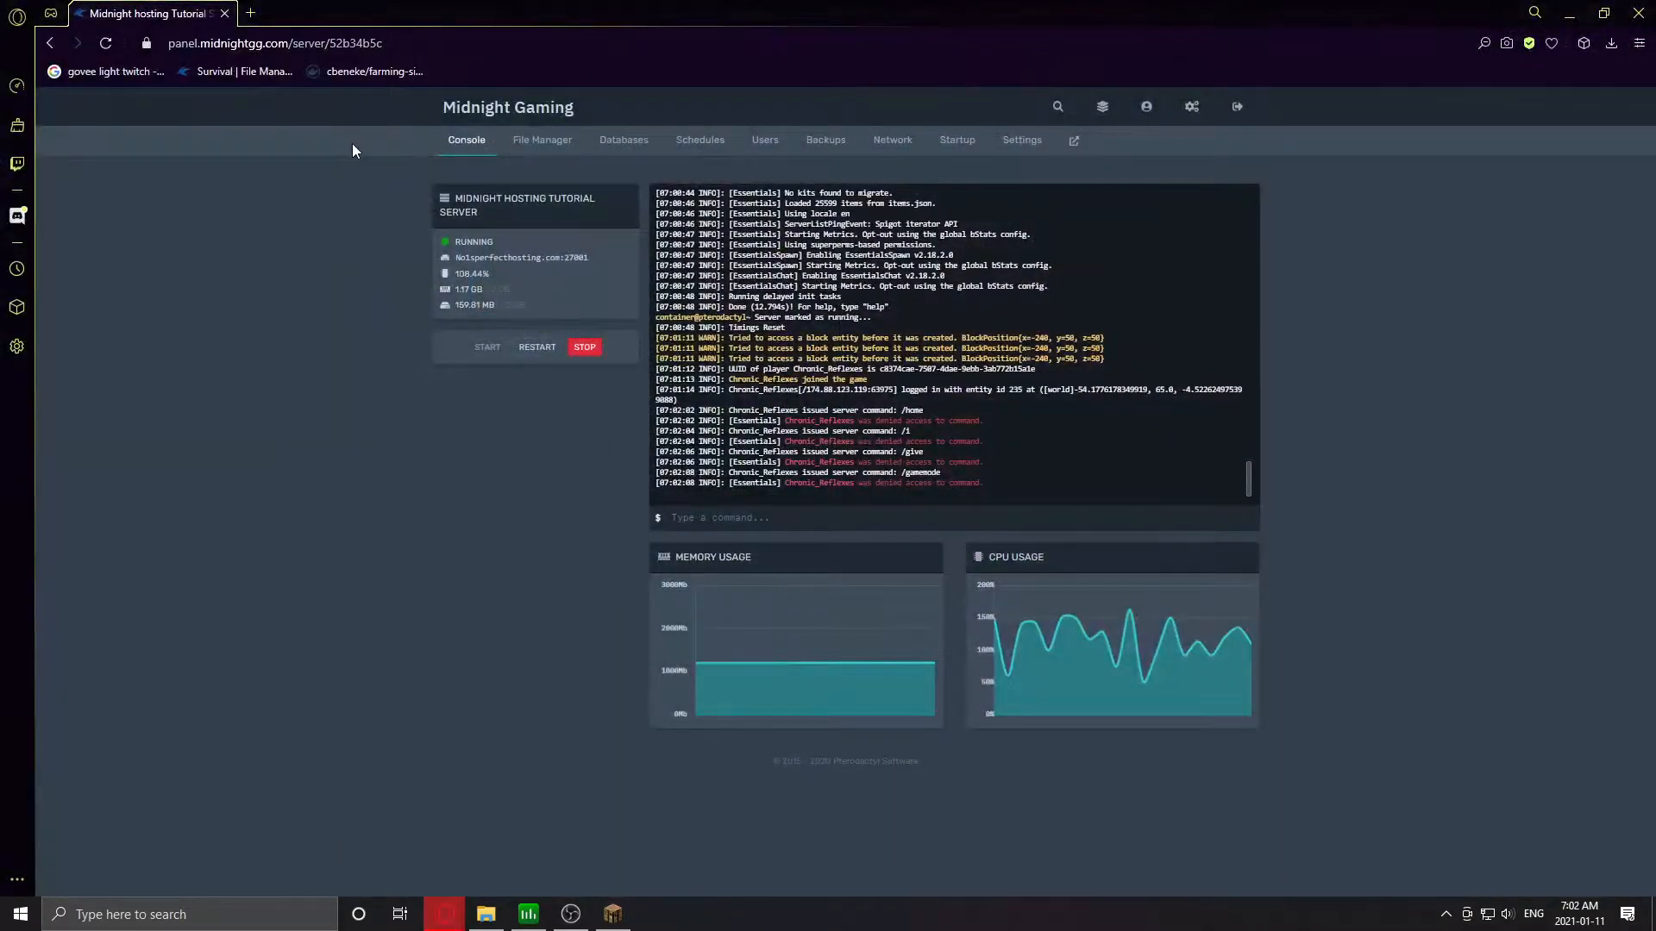
pyautogui.click(250, 12)
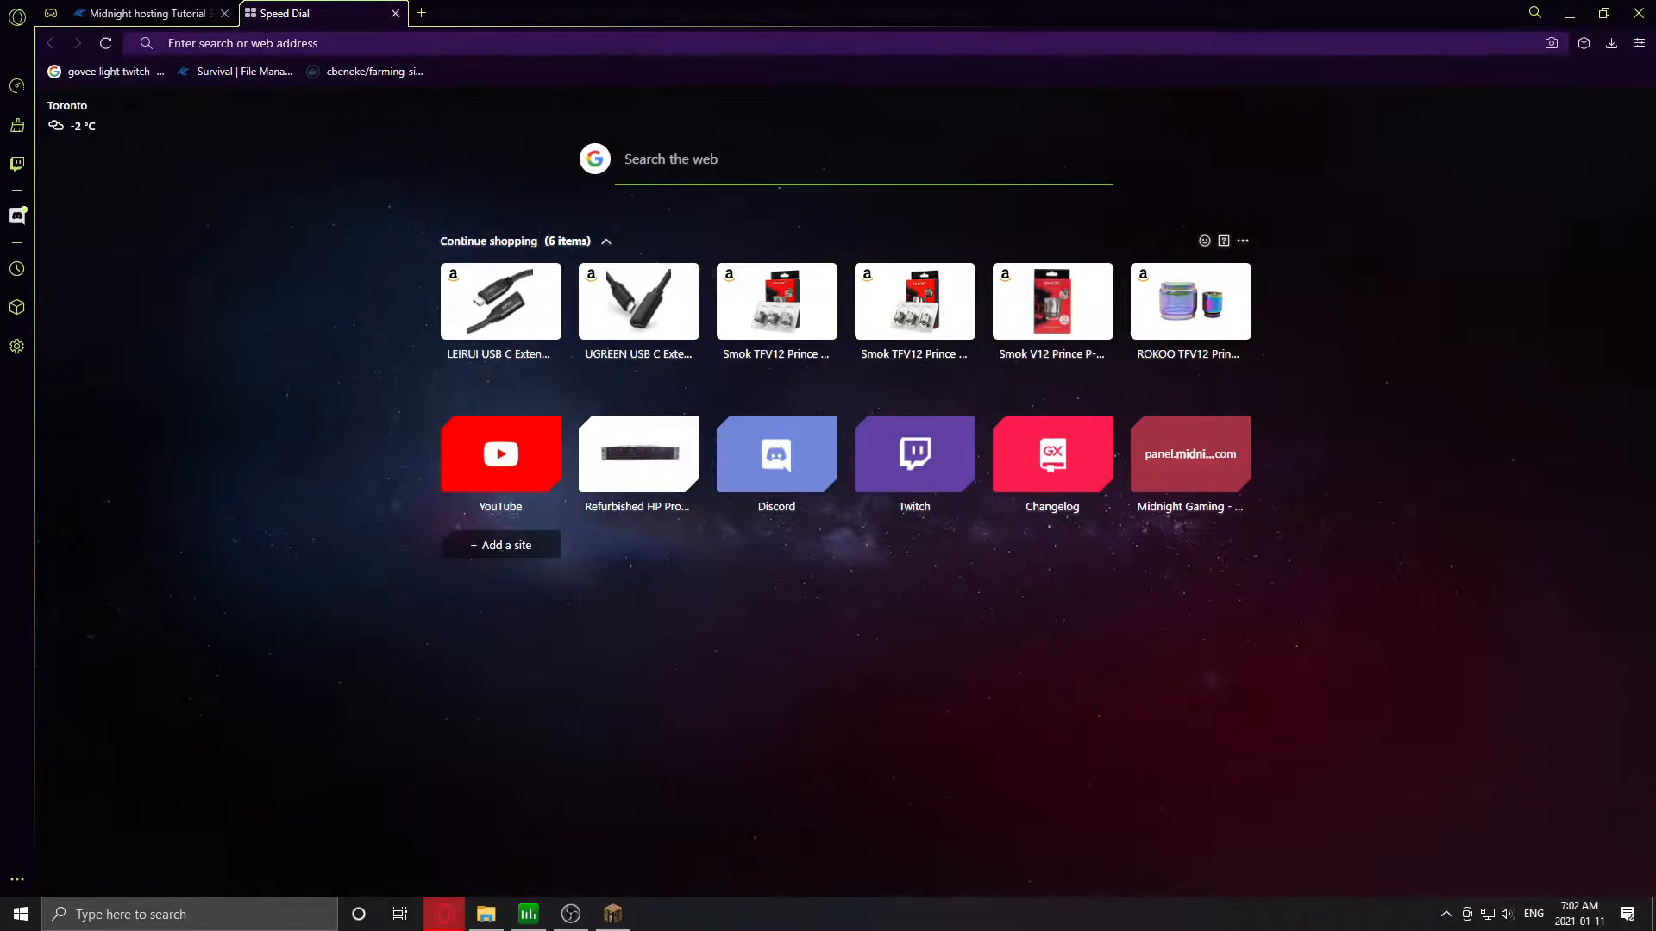
pyautogui.write('luckperms')
pyautogui.press('Return')
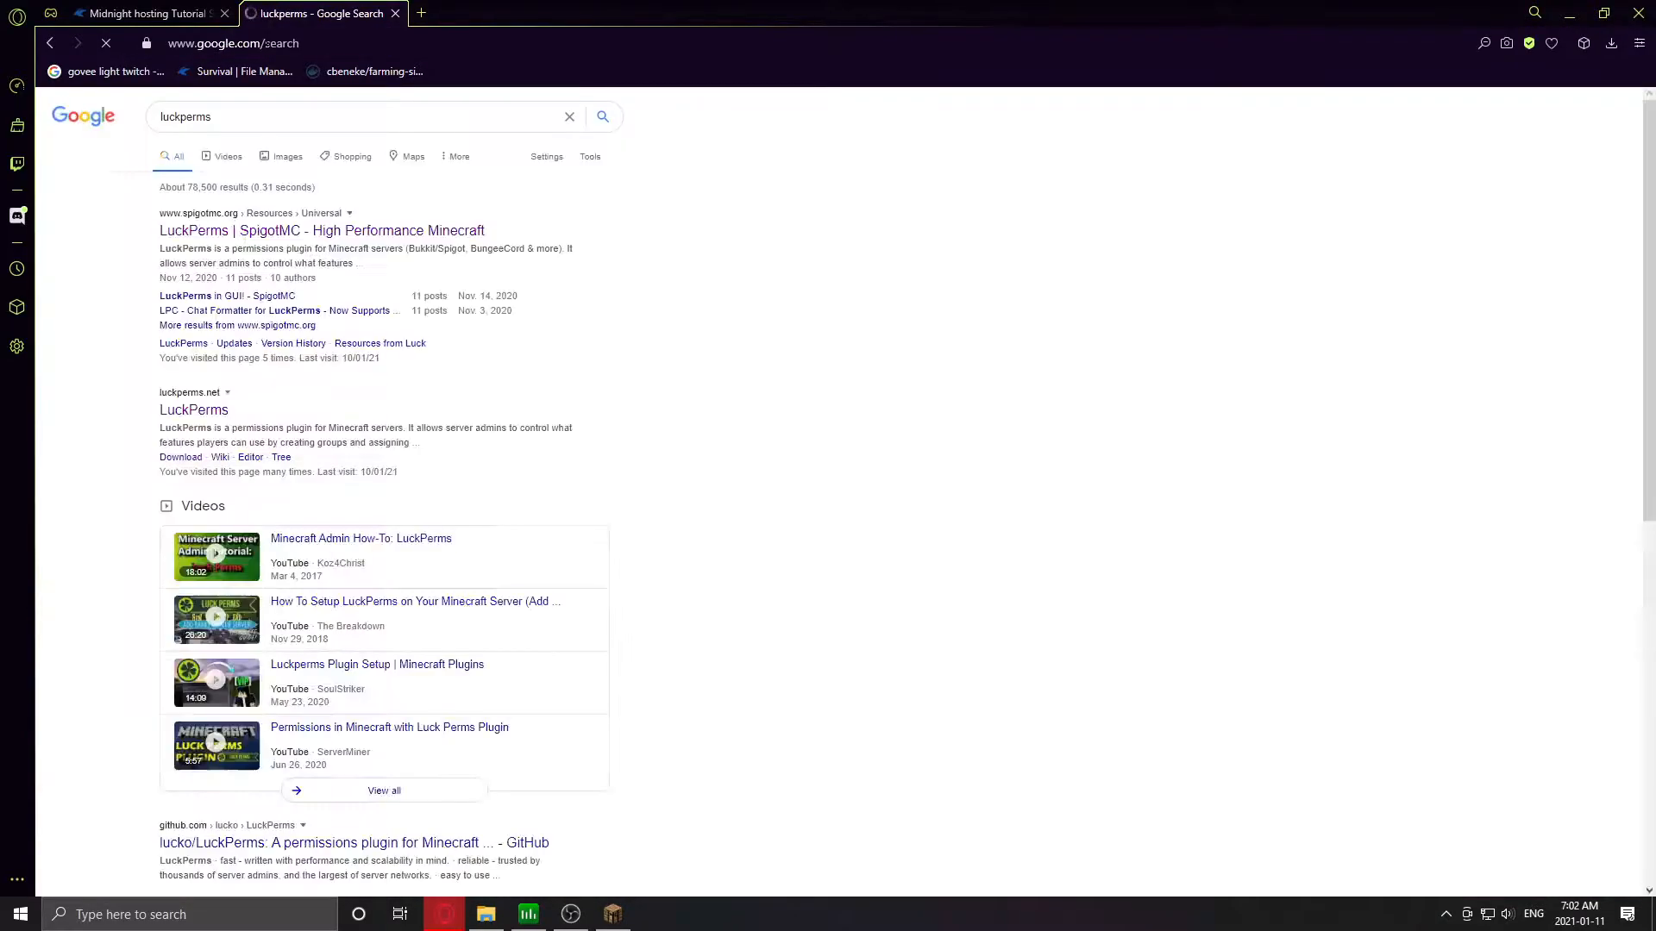
pyautogui.click(197, 239)
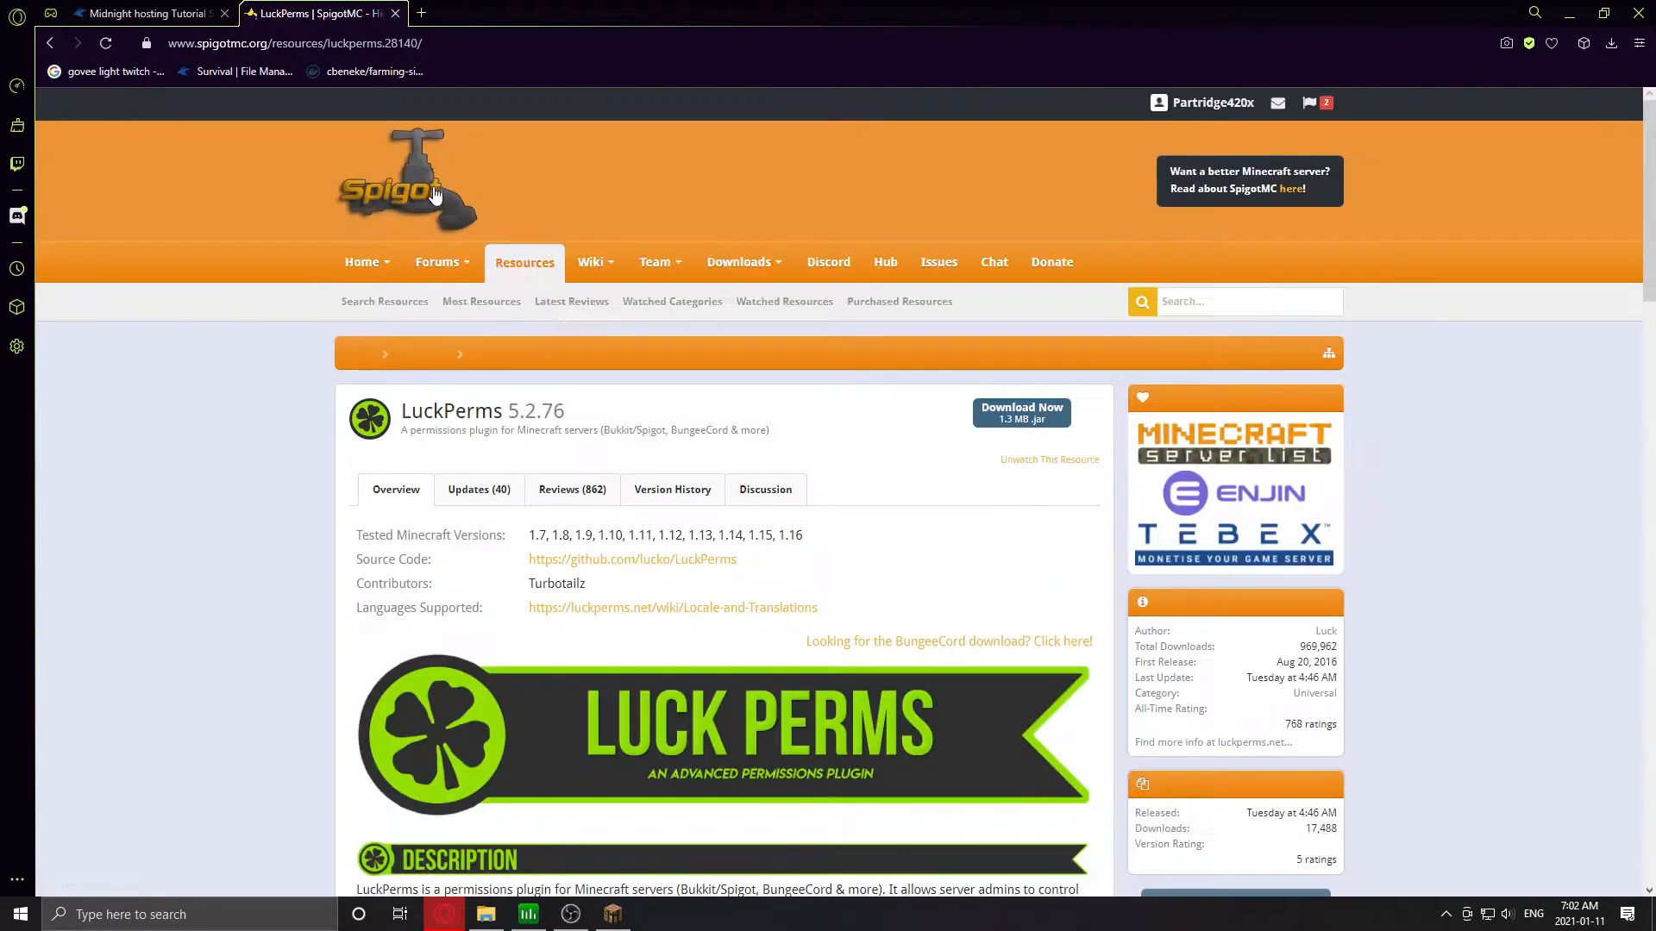
# - Download the LuckPerms 5.2.76 jar and save it into the minecraft plugins folder
pyautogui.moveTo(403, 413); pyautogui.dragTo(774, 409)
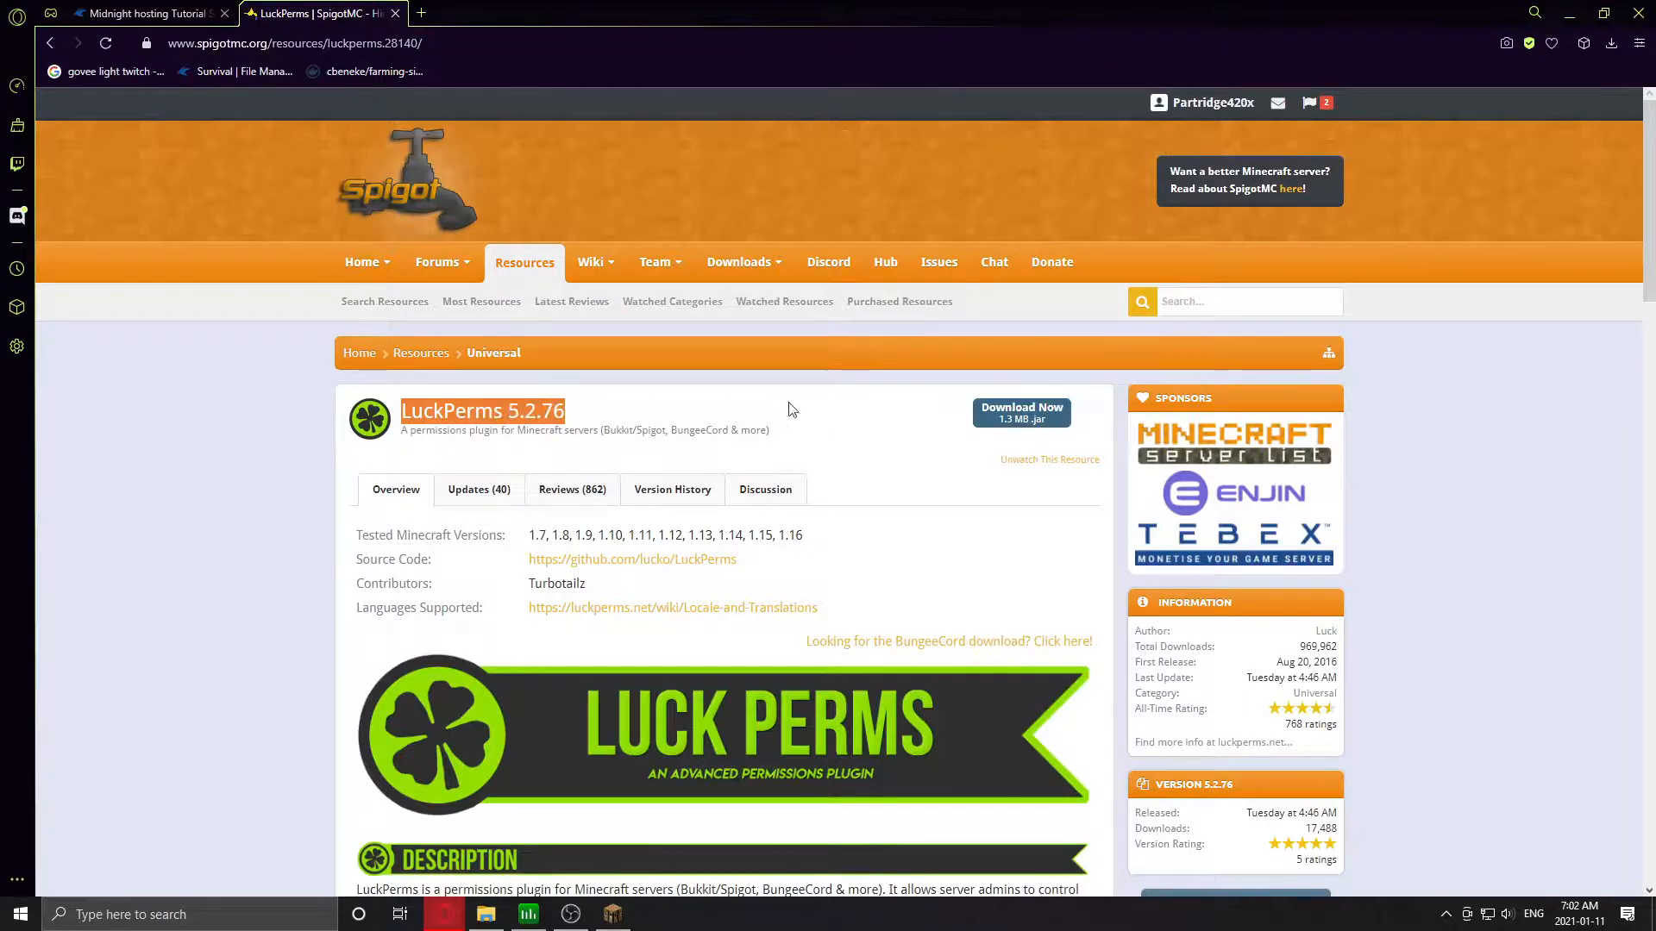
pyautogui.click(658, 403)
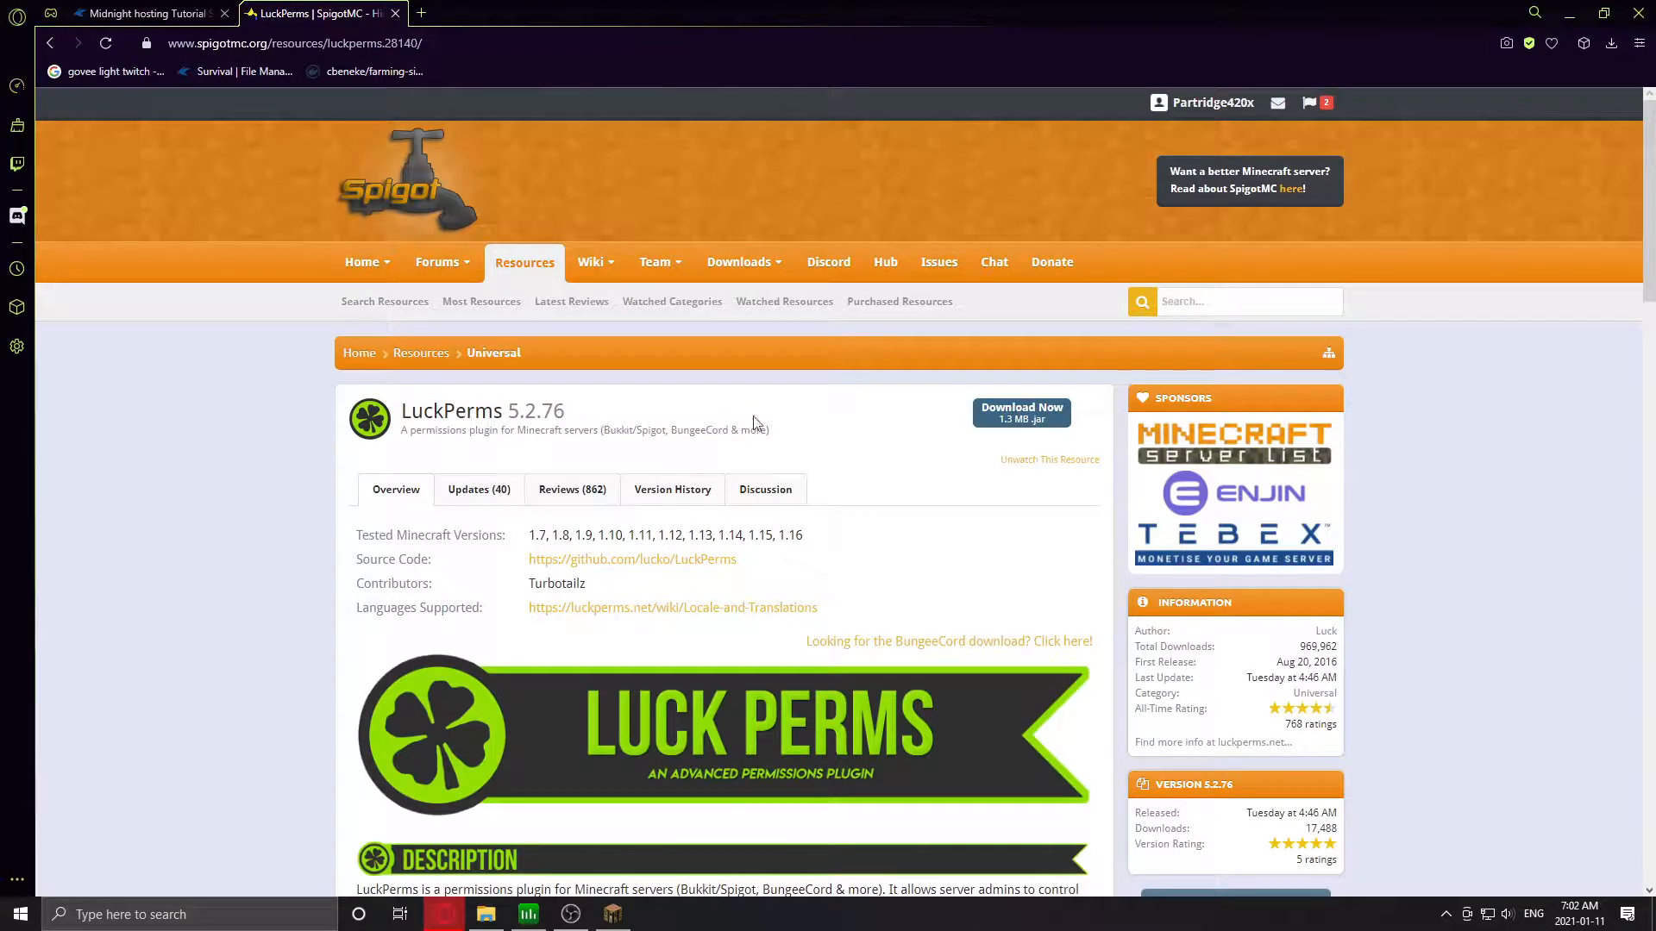
pyautogui.click(1004, 422)
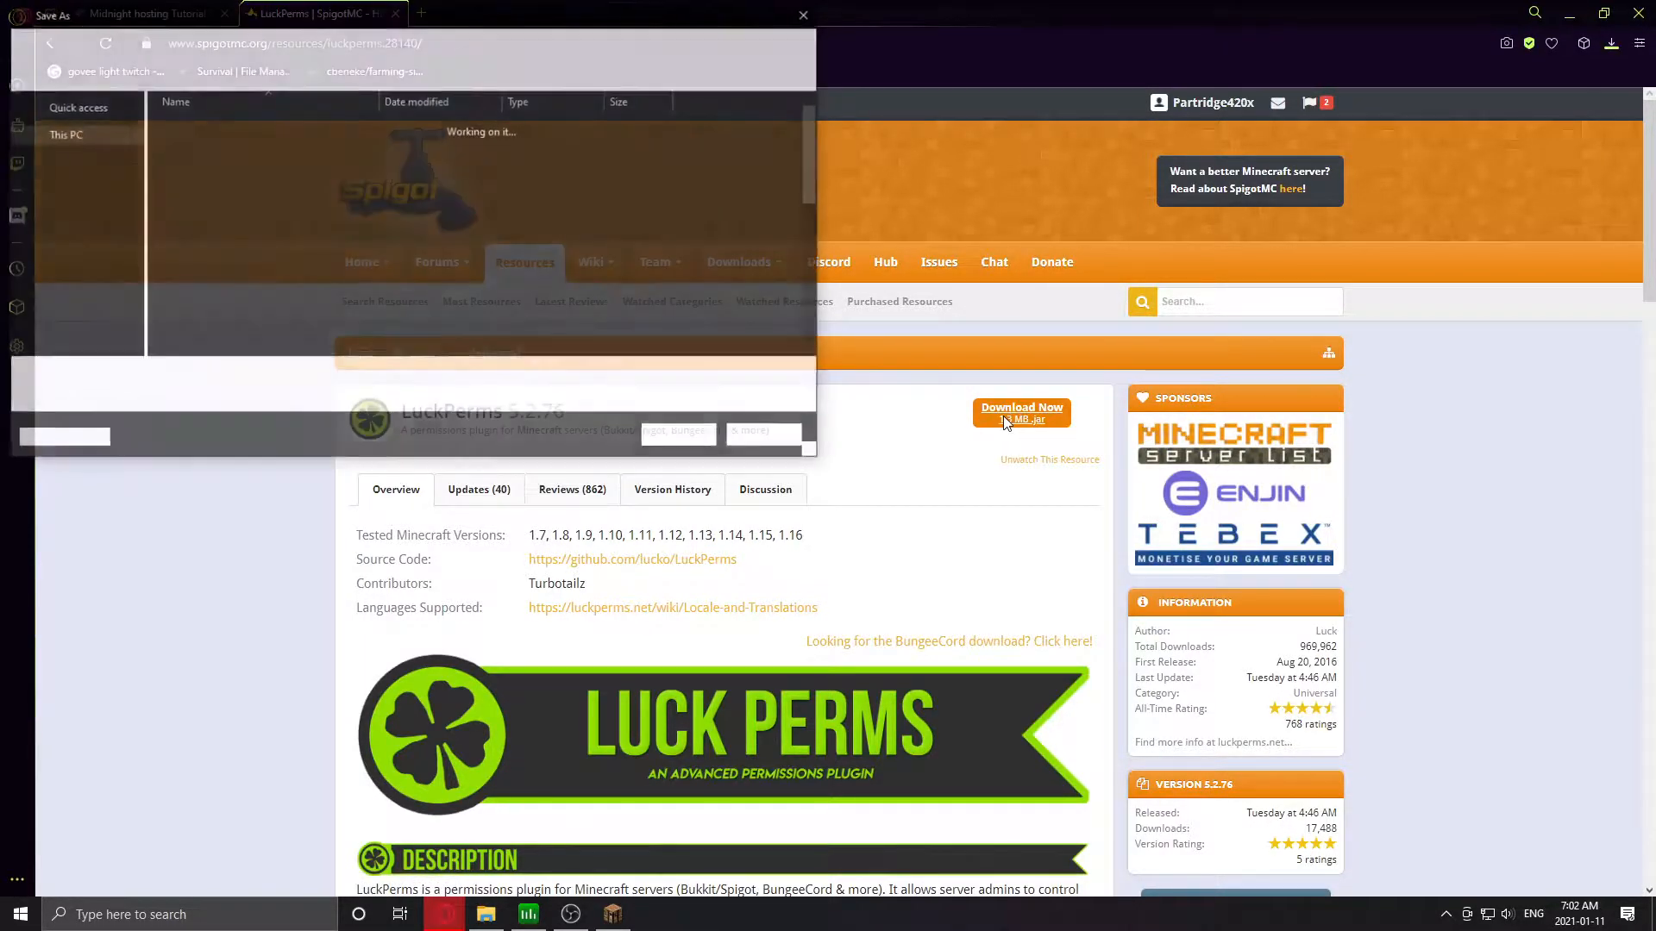
pyautogui.click(293, 381)
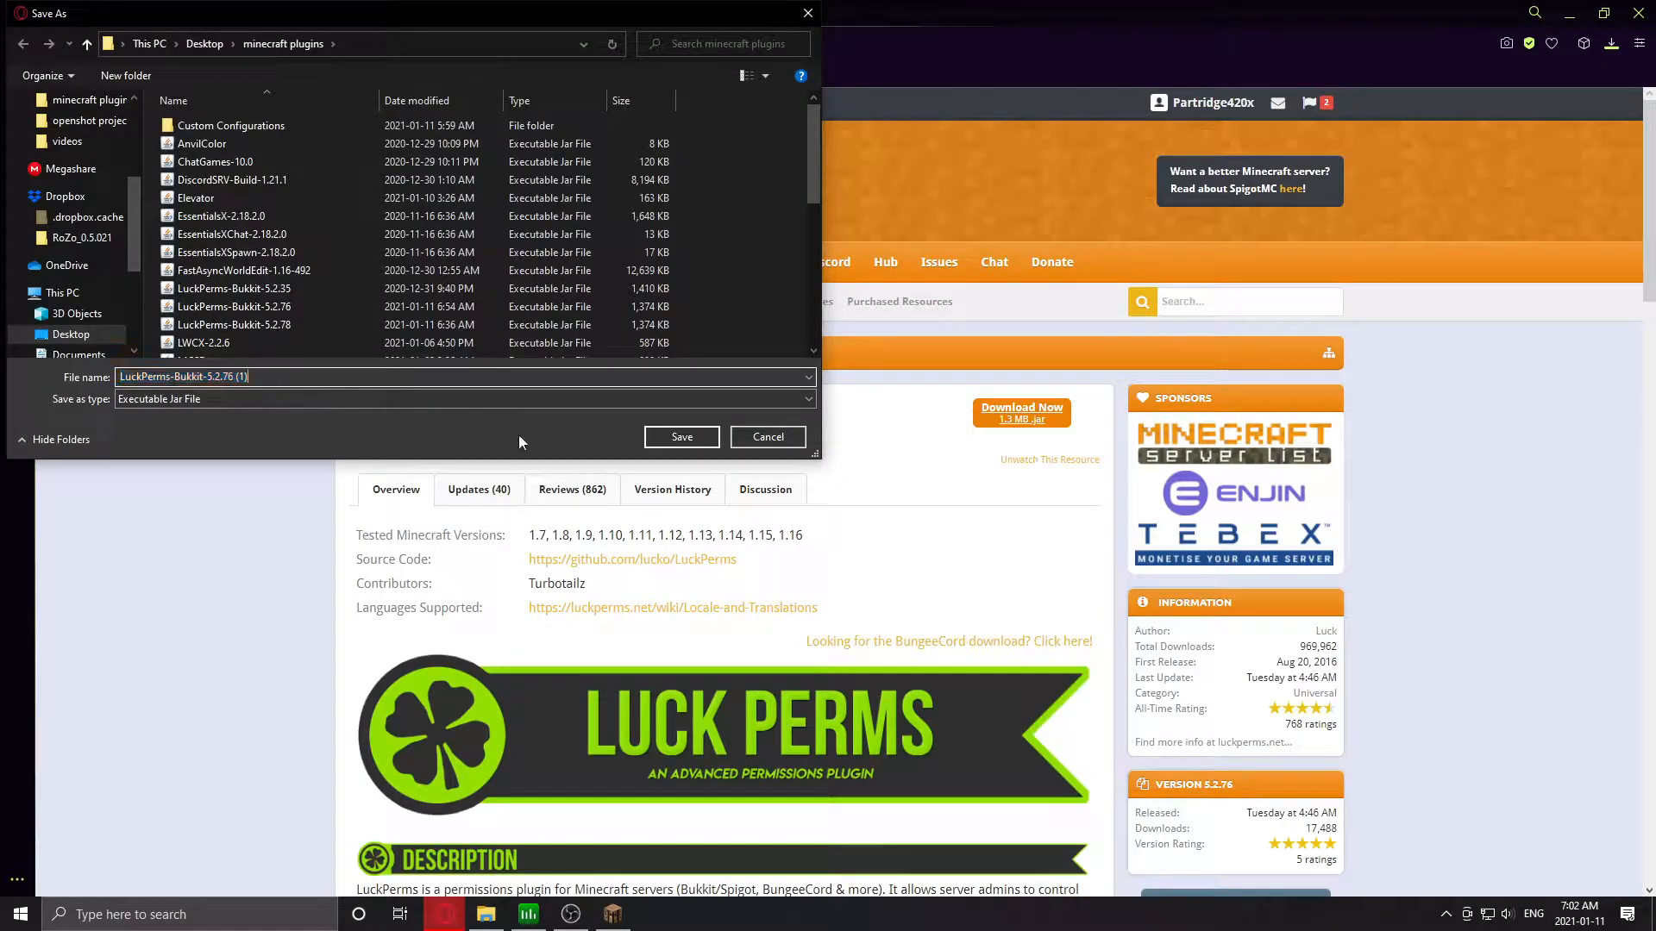
pyautogui.click(685, 442)
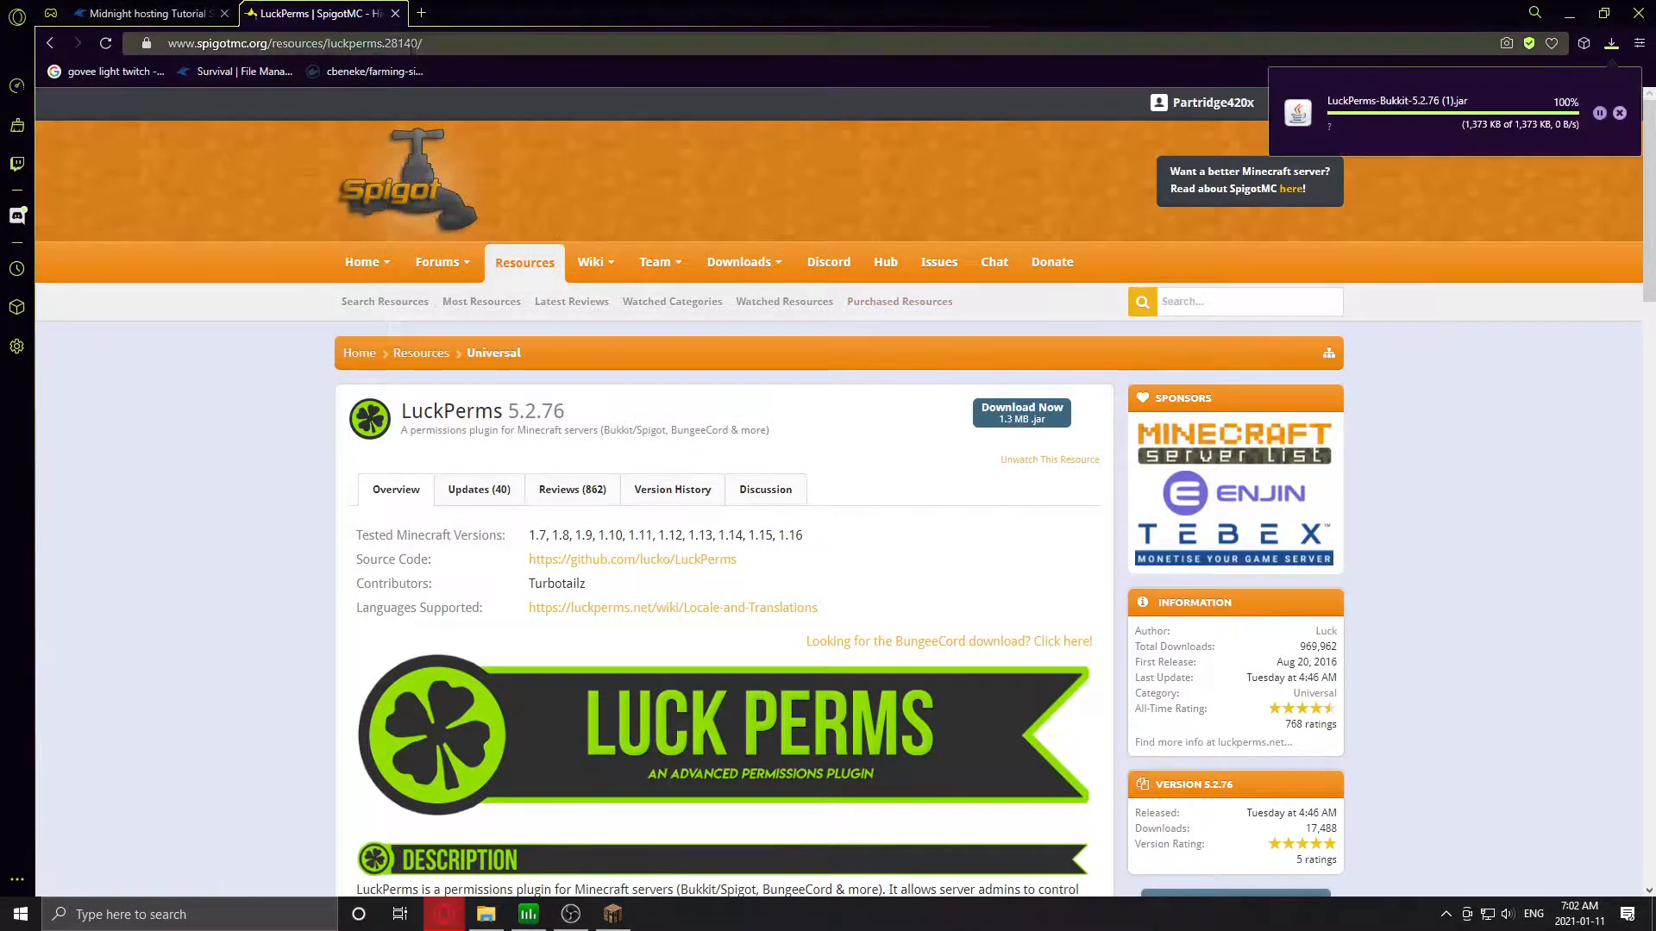
pyautogui.click(422, 13)
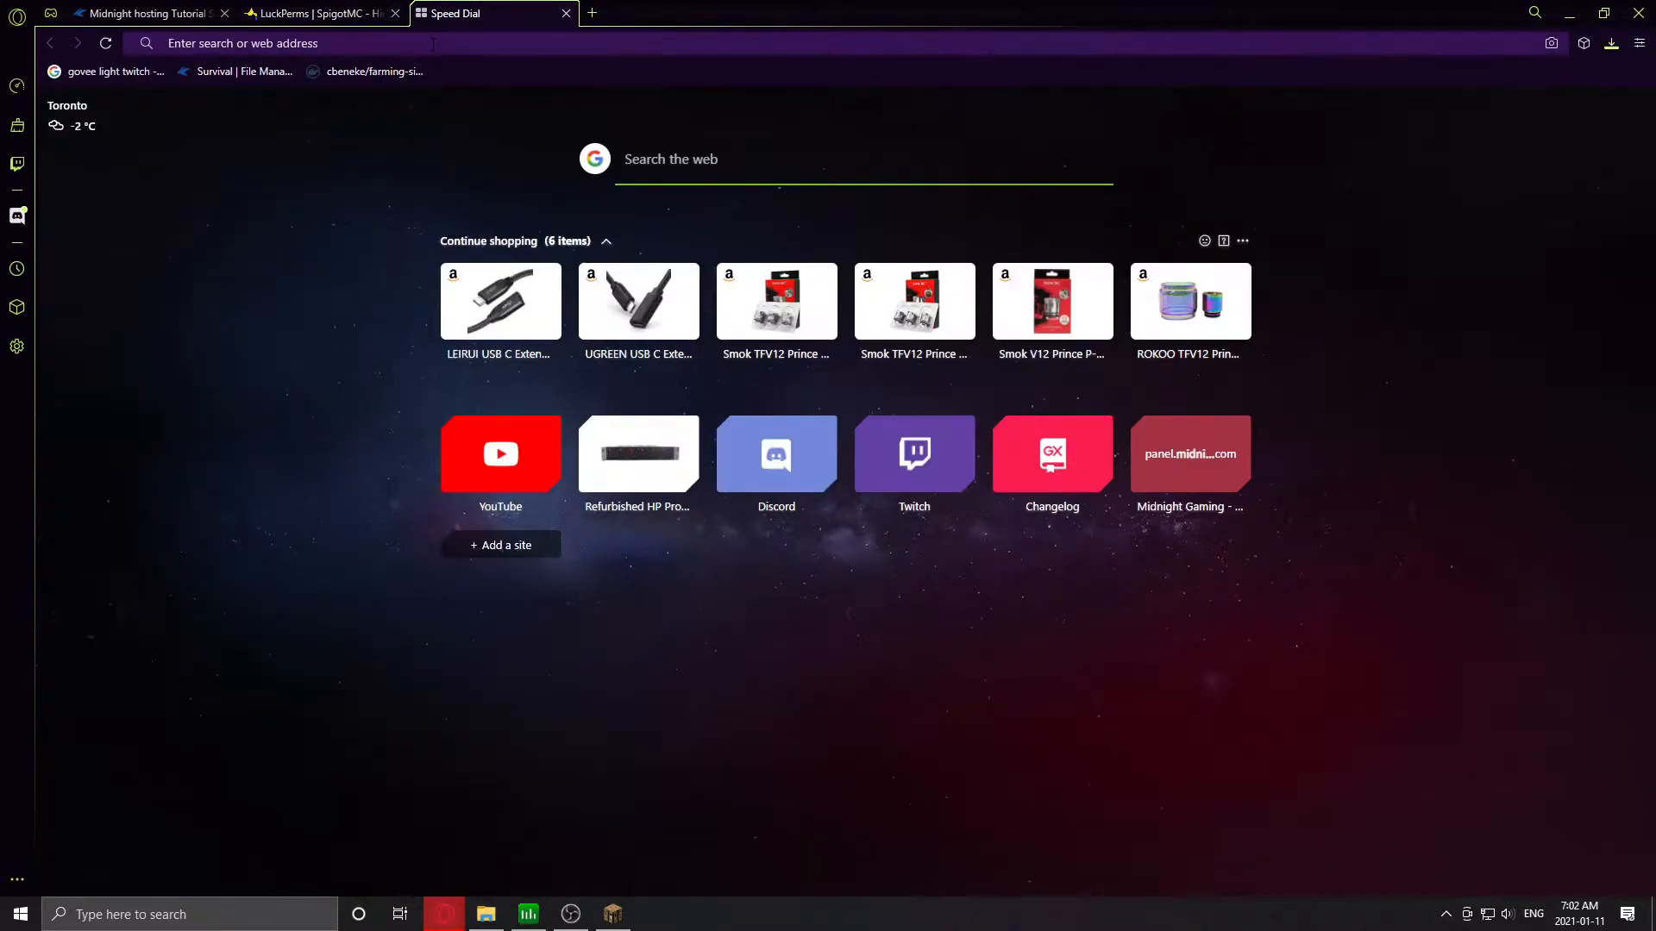
# - Search 'vault spigot' and save the Vault 1.7.3 jar from SpigotMC to the plugins folder
pyautogui.write('vault spigot')
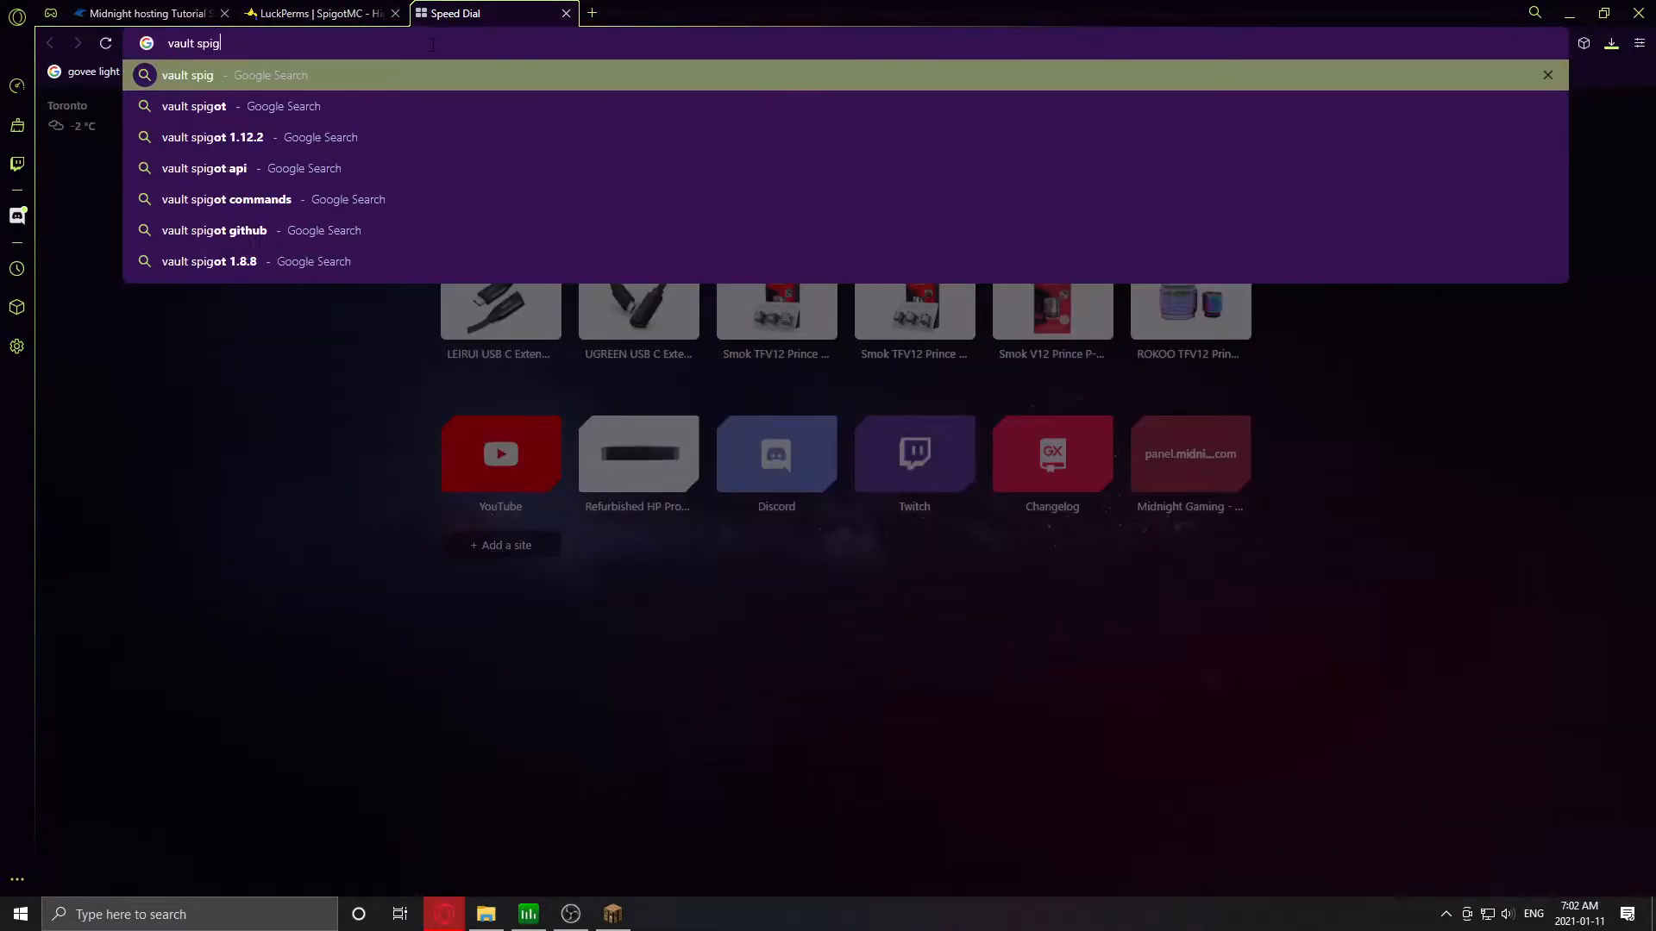
pyautogui.press('Return')
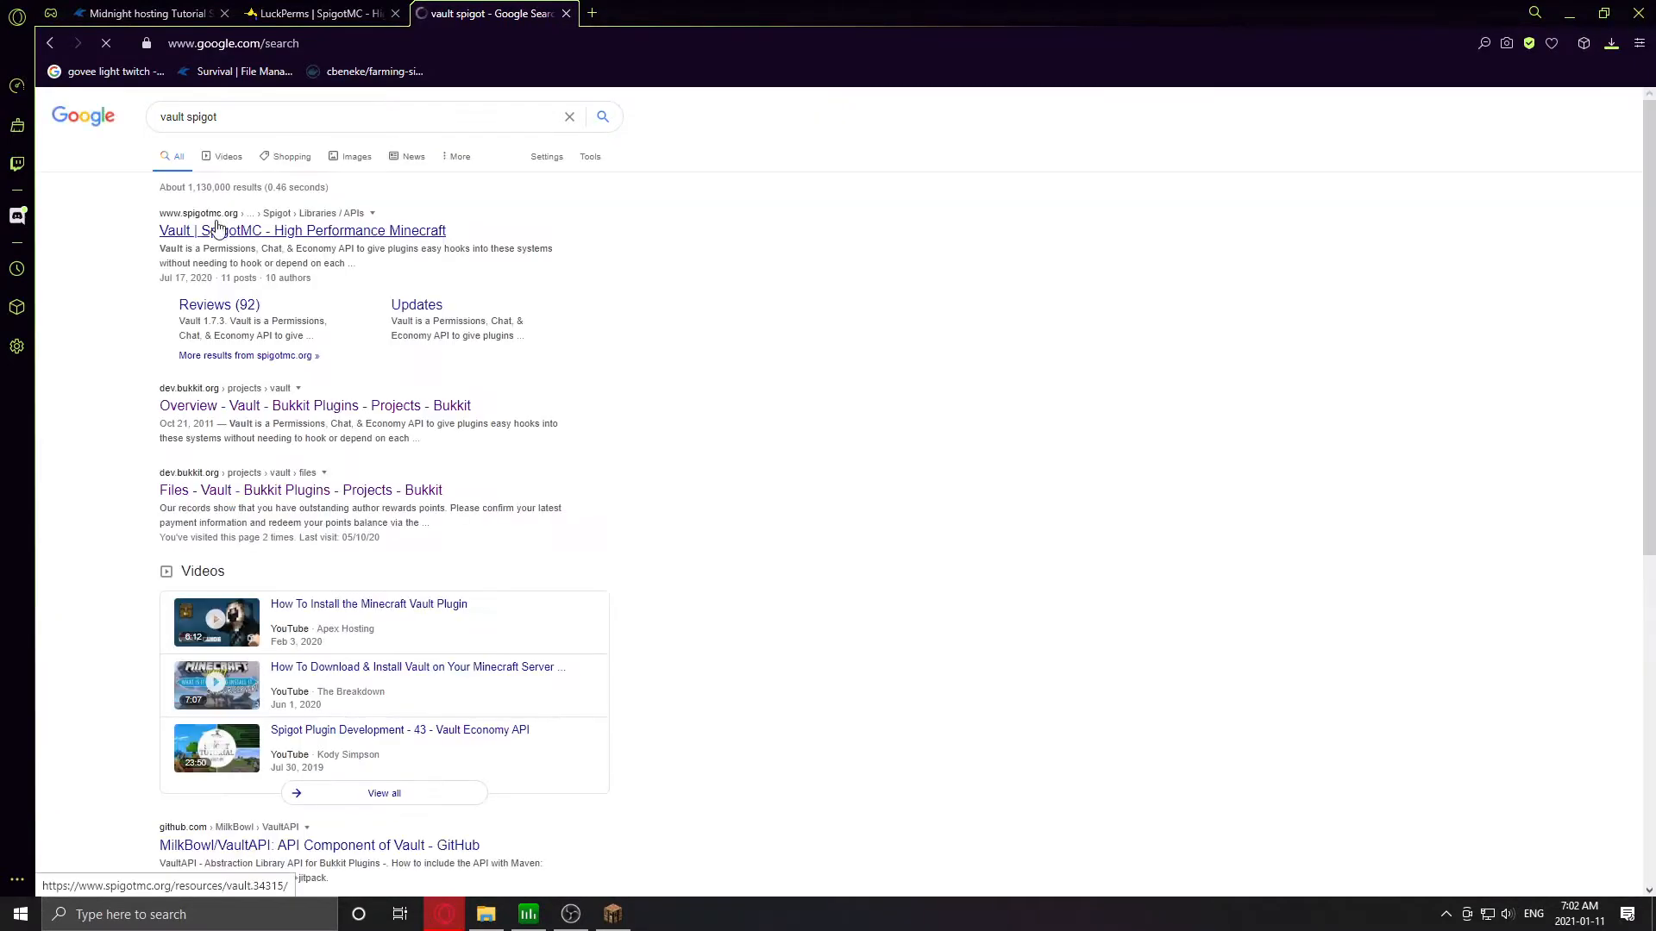
pyautogui.click(215, 234)
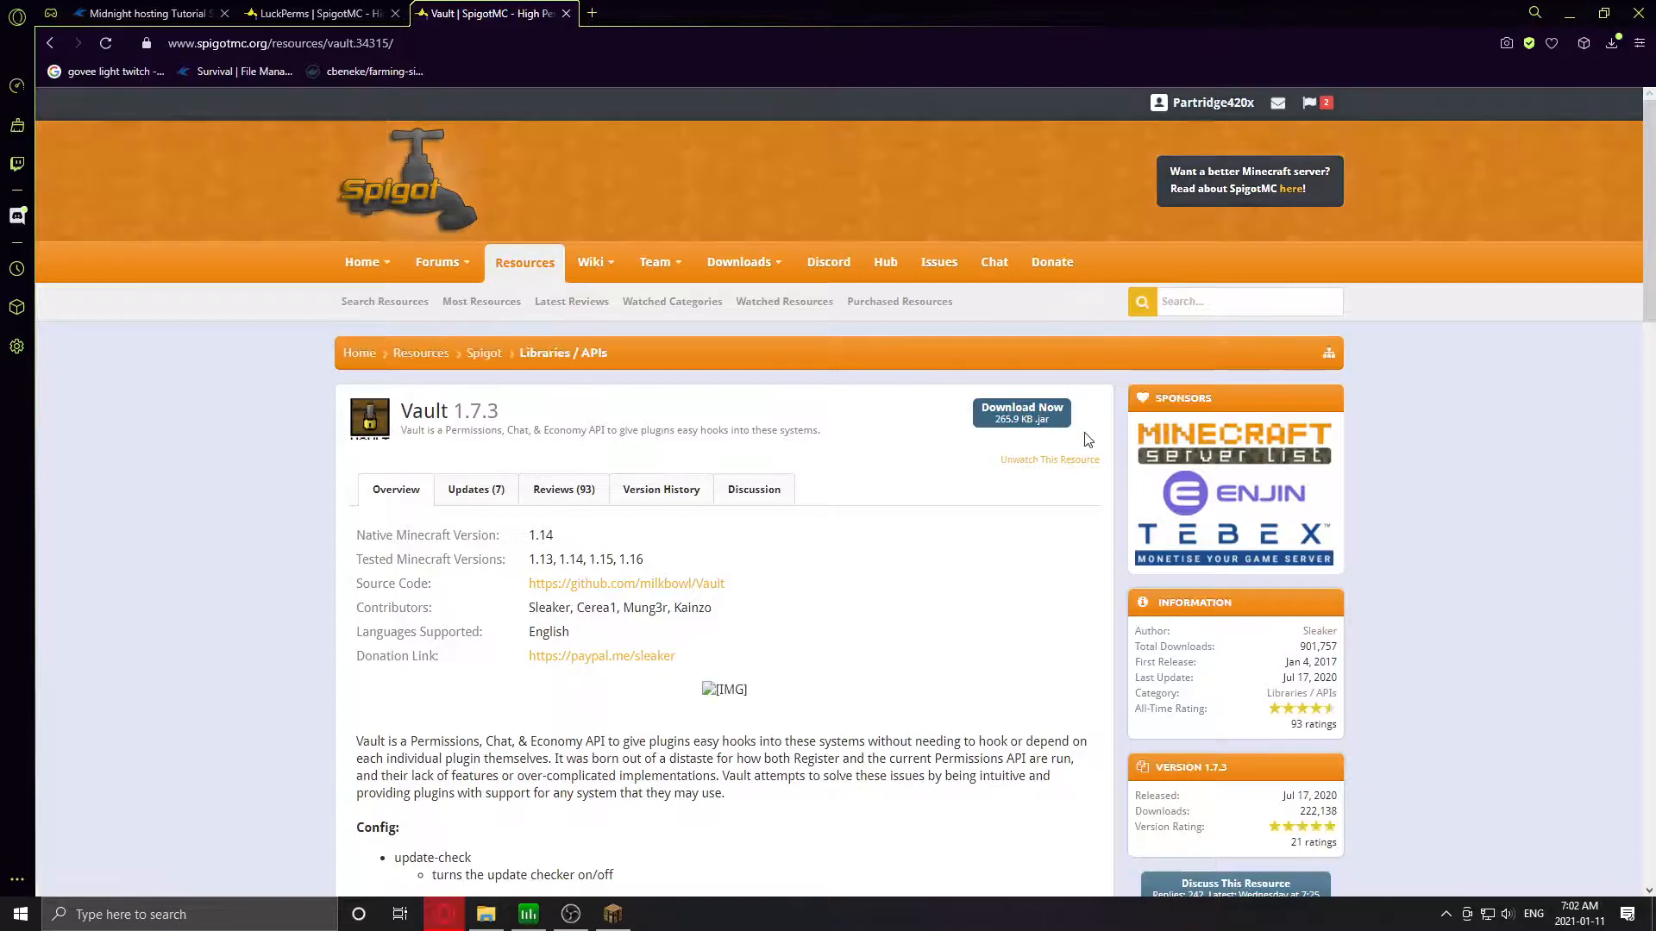
pyautogui.click(1000, 428)
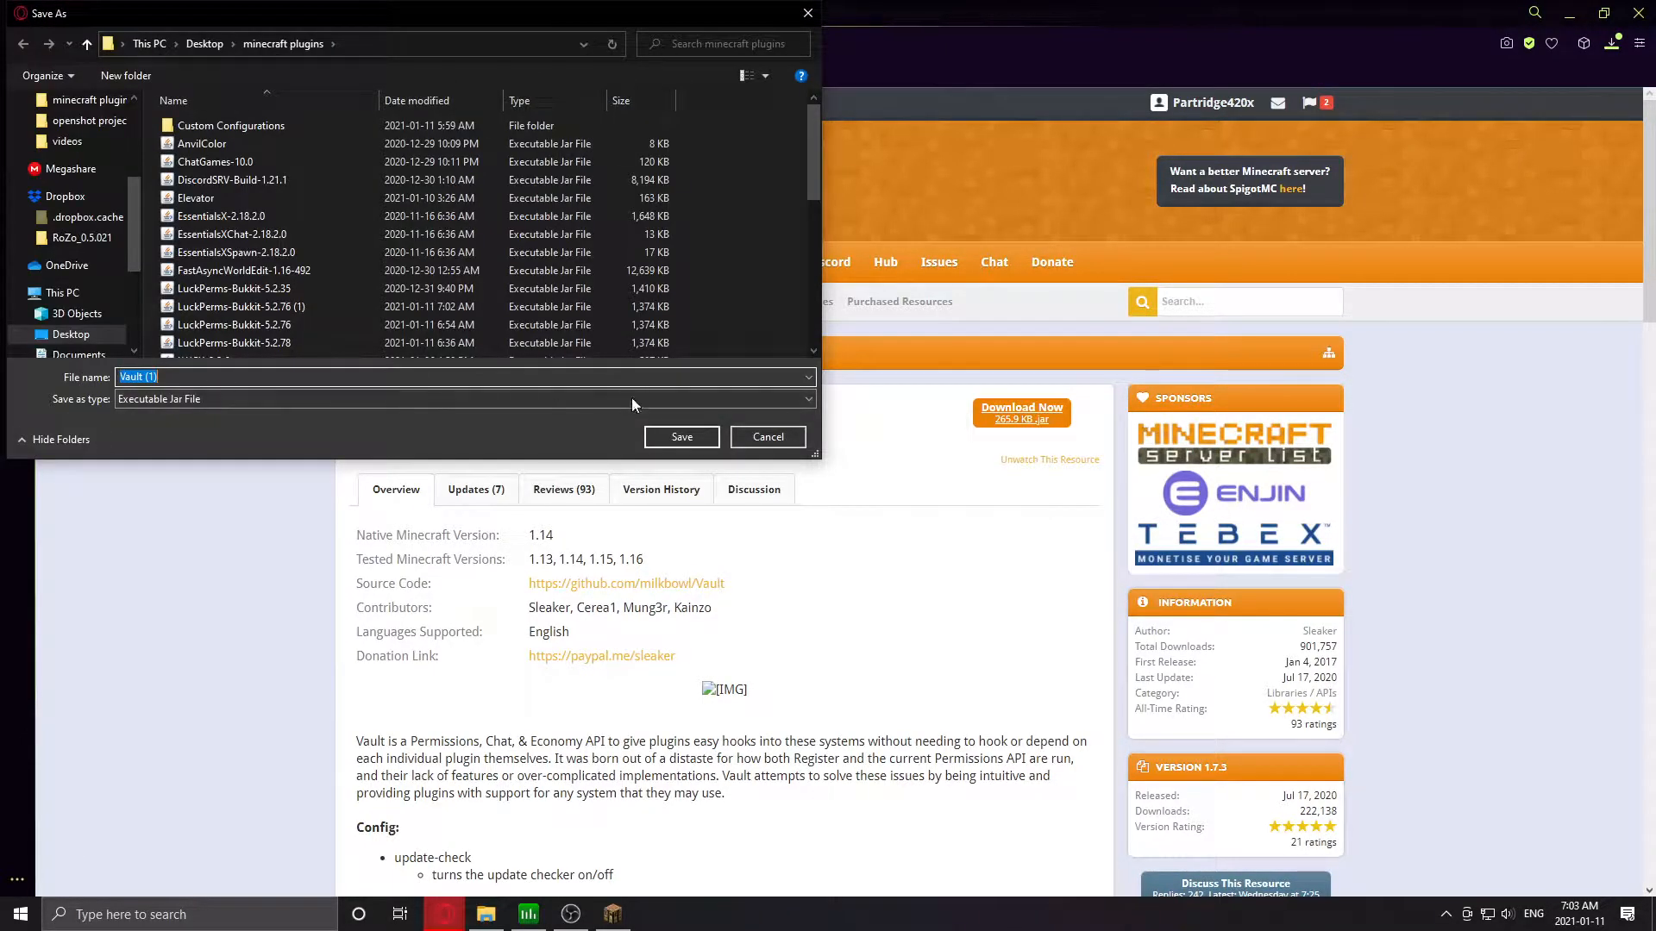
pyautogui.click(676, 437)
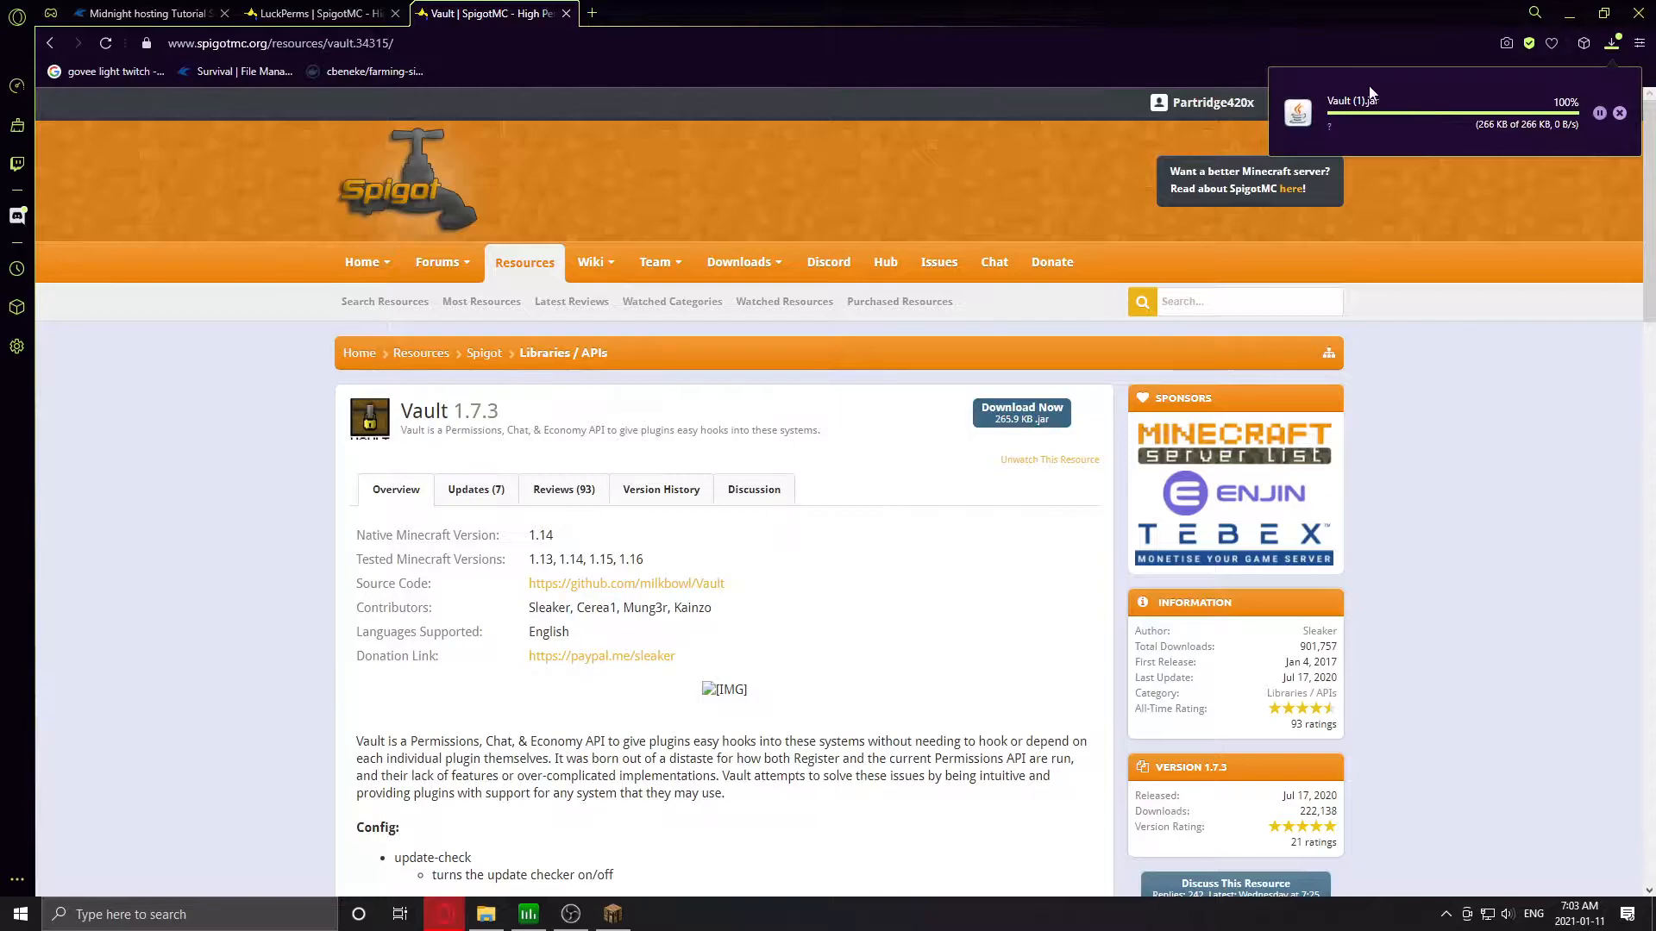
pyautogui.click(146, 13)
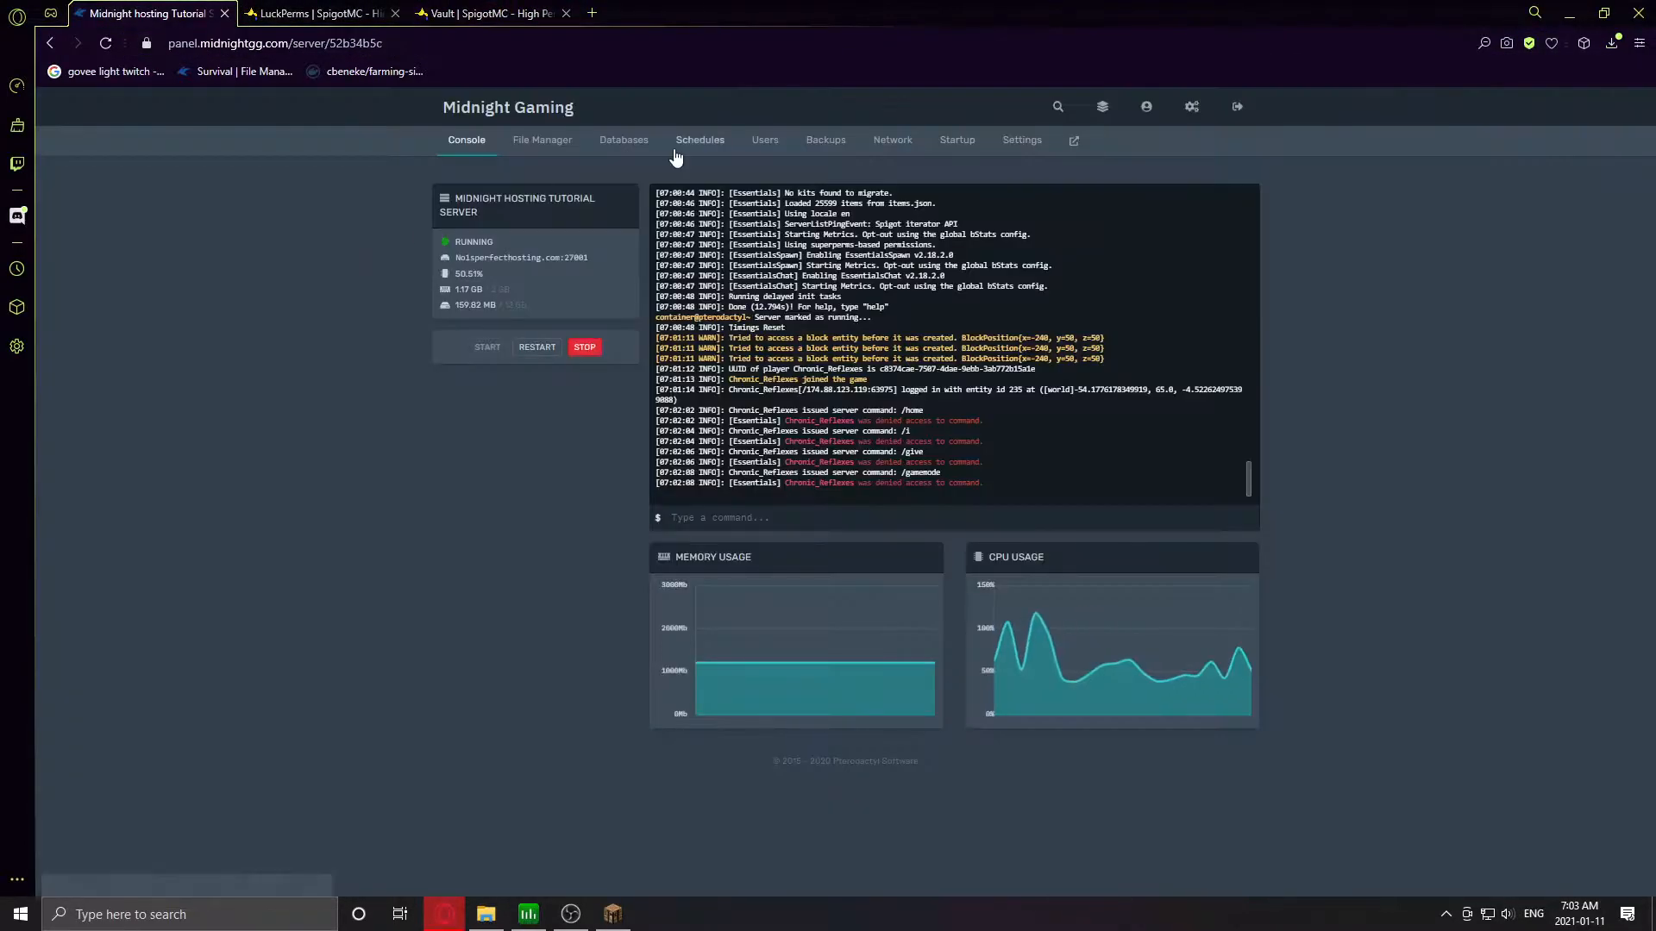
# - Upload the LuckPerms and Vault jars to the server's plugins folder, then restart the server
pyautogui.click(541, 140)
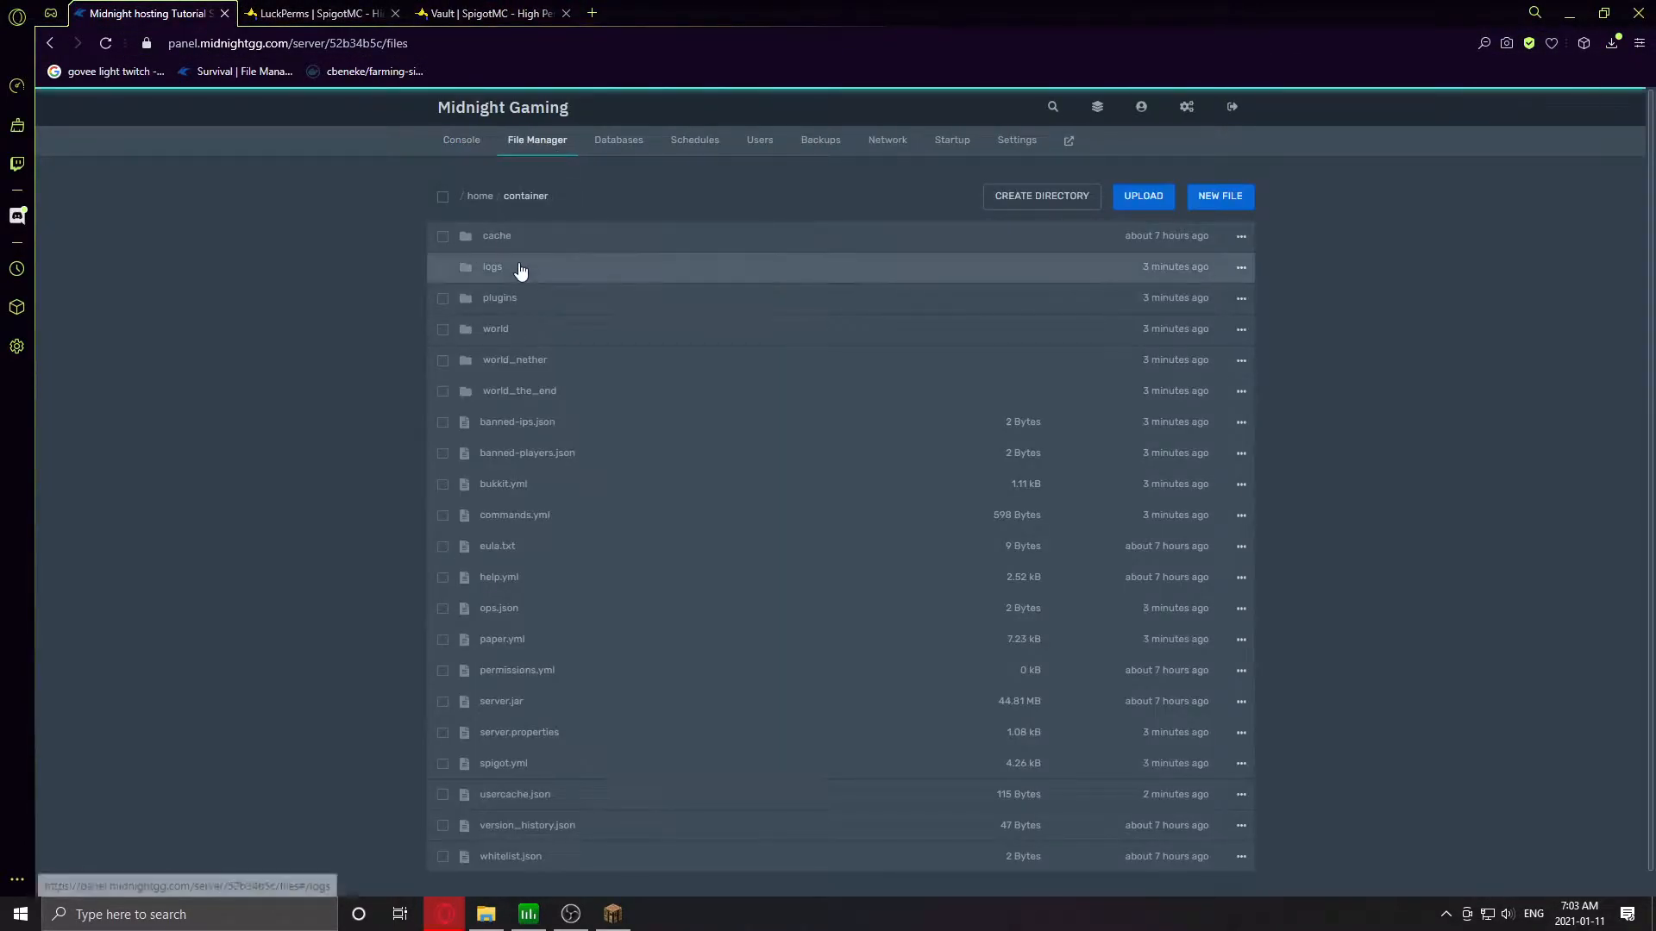
pyautogui.click(501, 299)
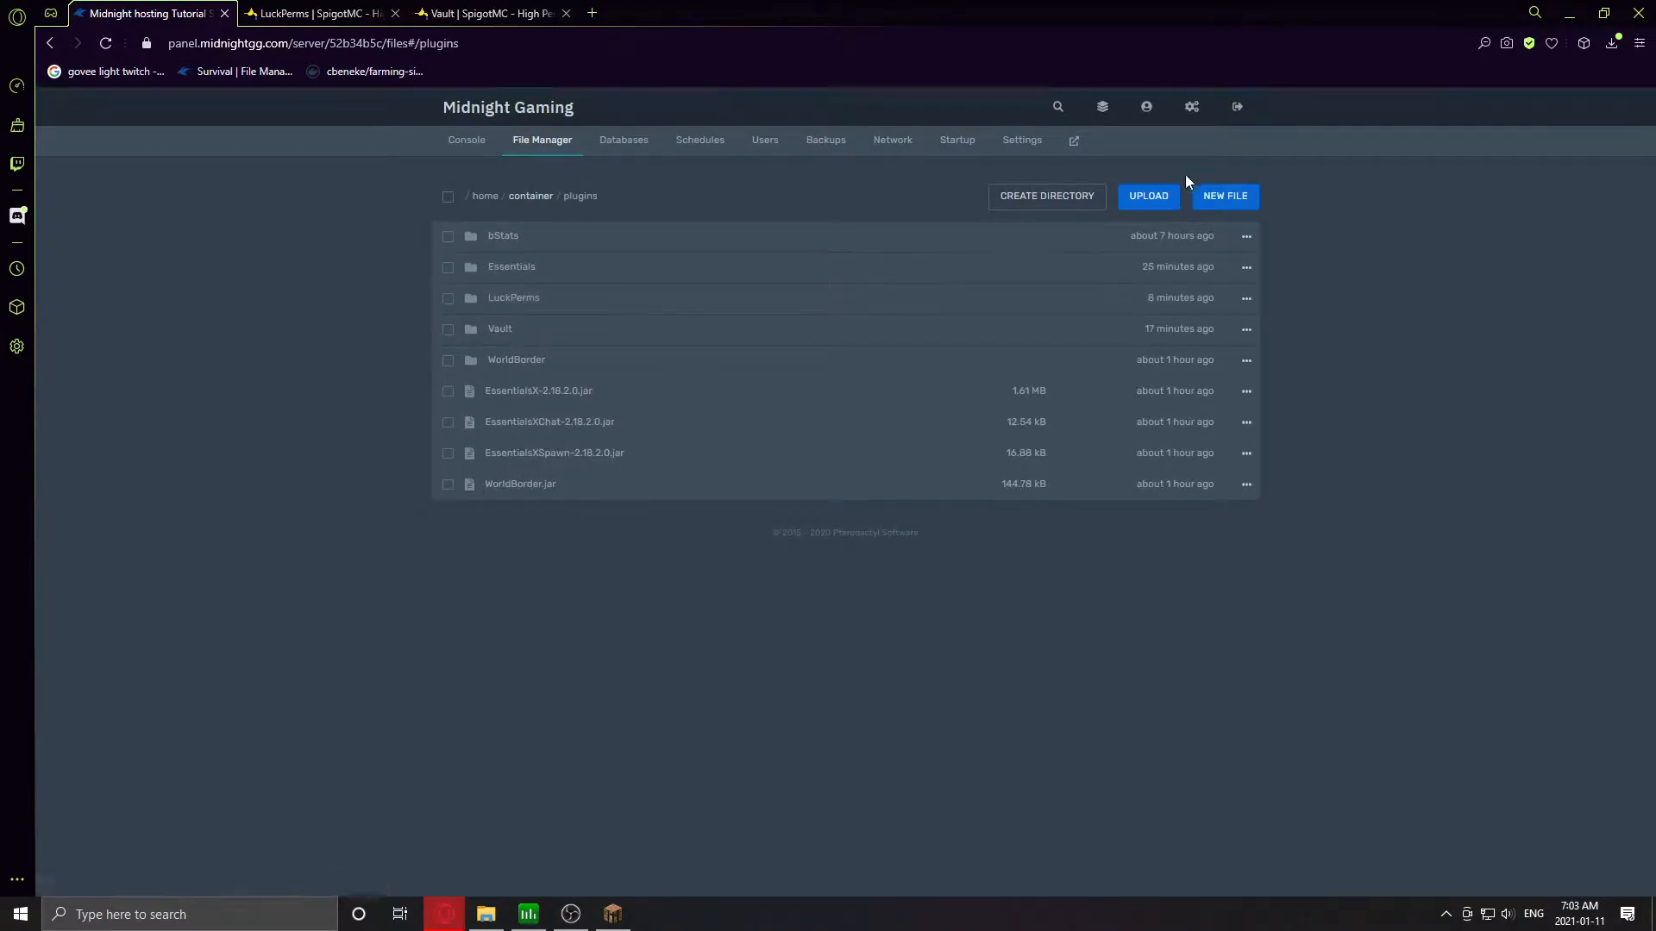
pyautogui.click(1133, 200)
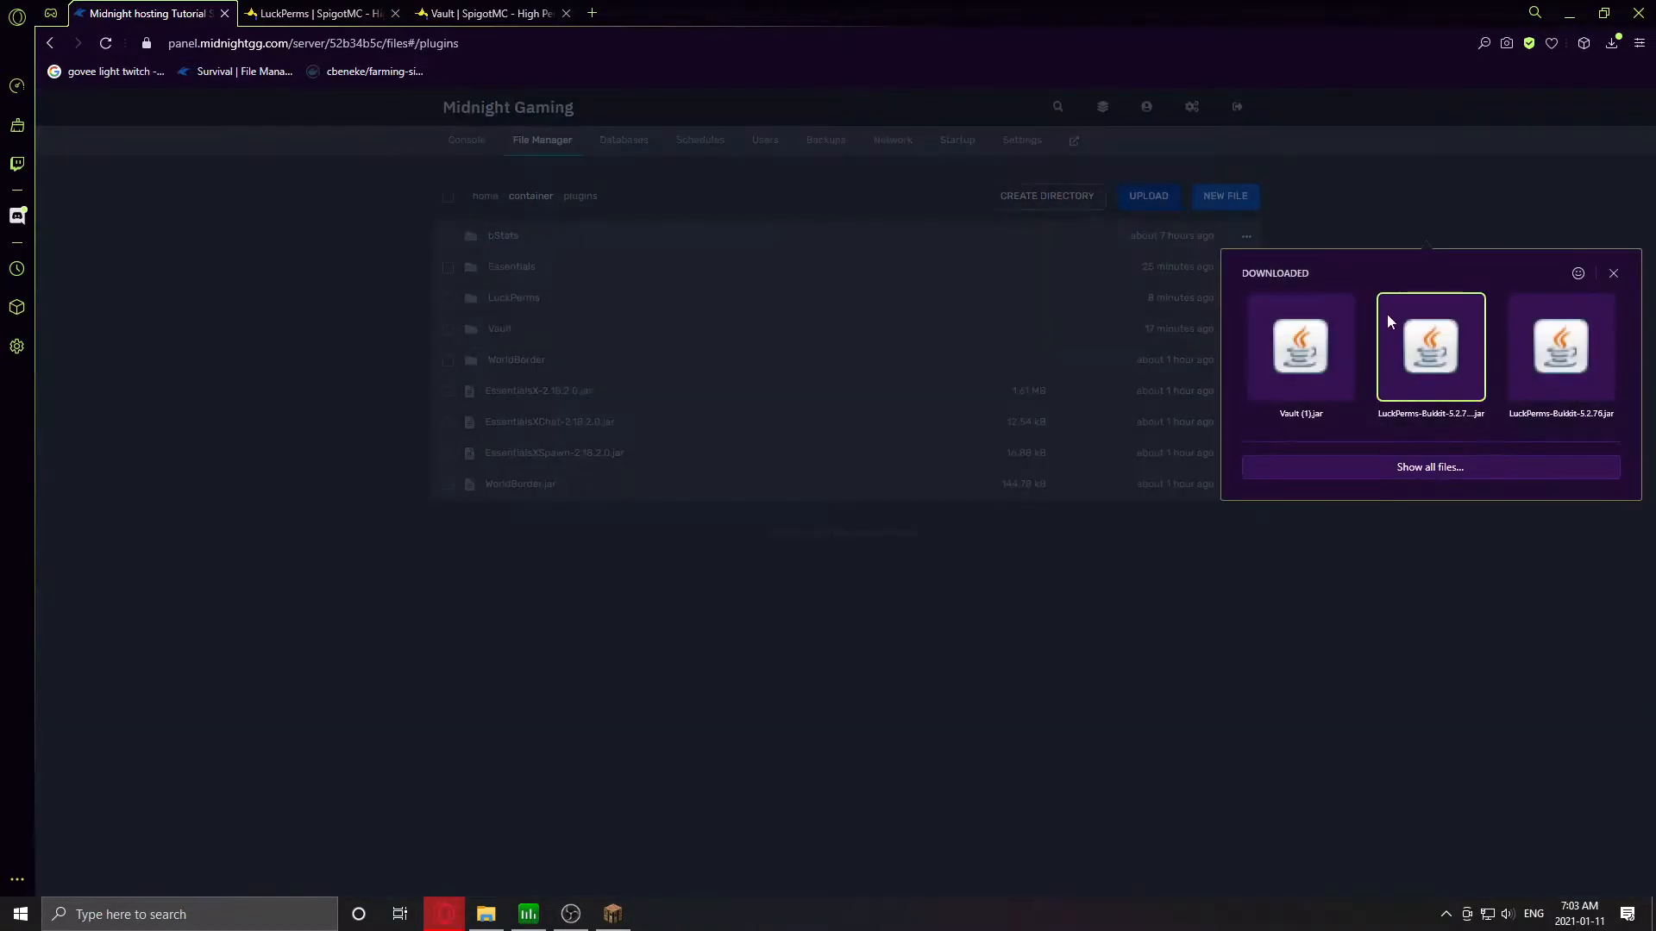
pyautogui.click(1419, 352)
pyautogui.click(1166, 199)
pyautogui.click(1295, 358)
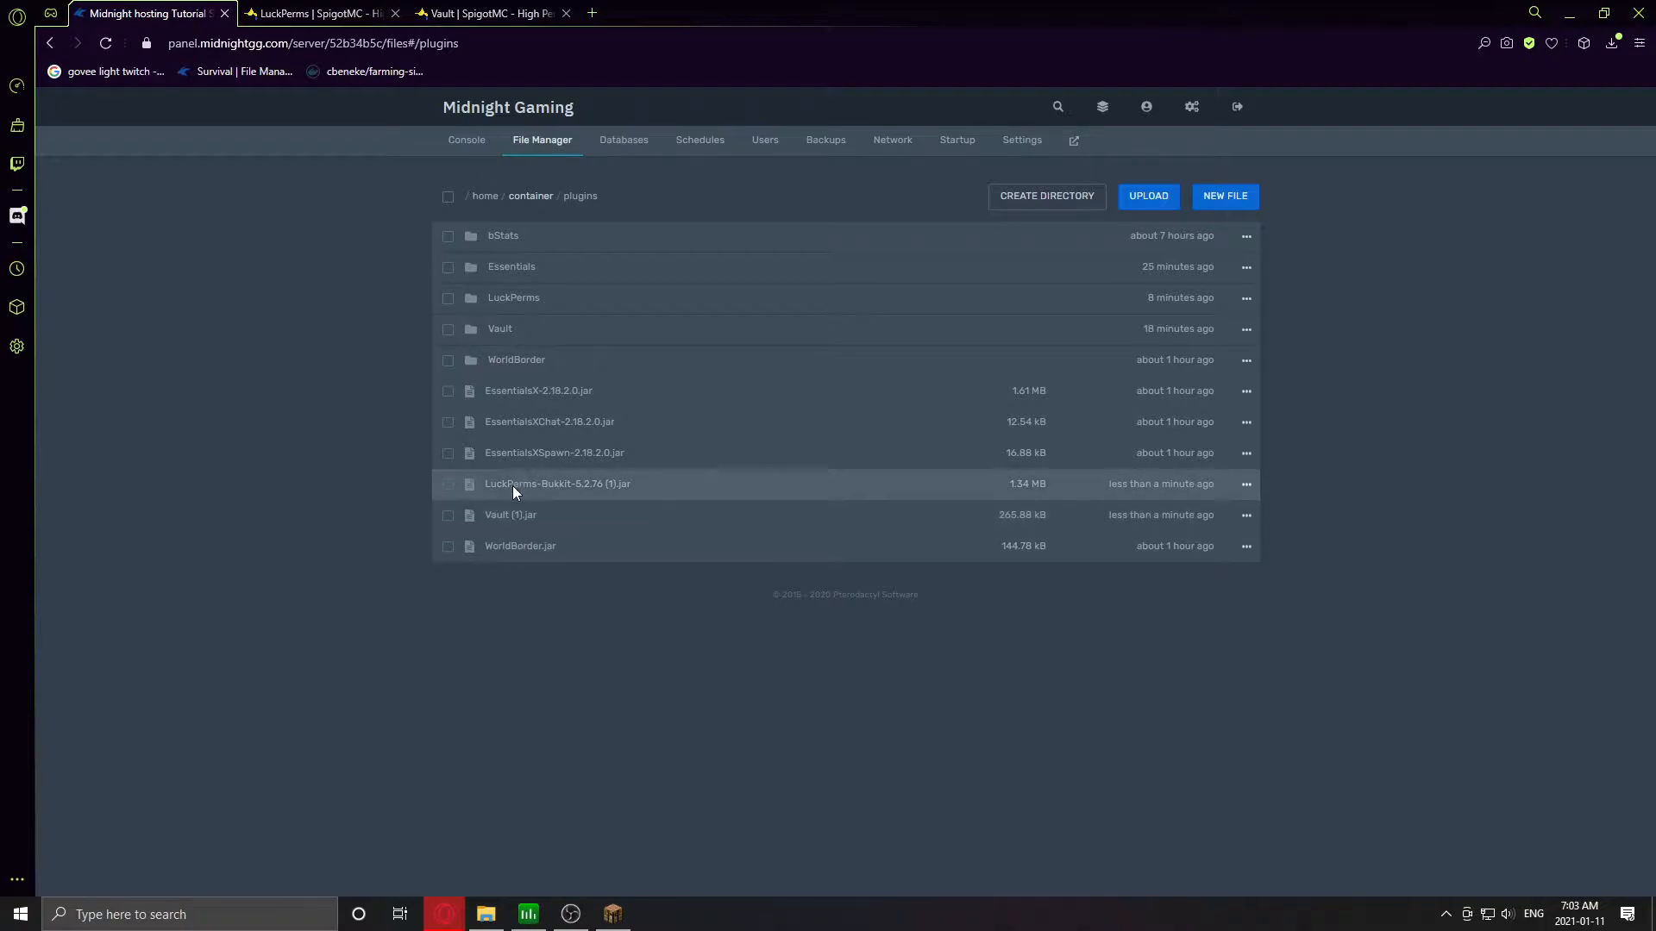
pyautogui.click(466, 143)
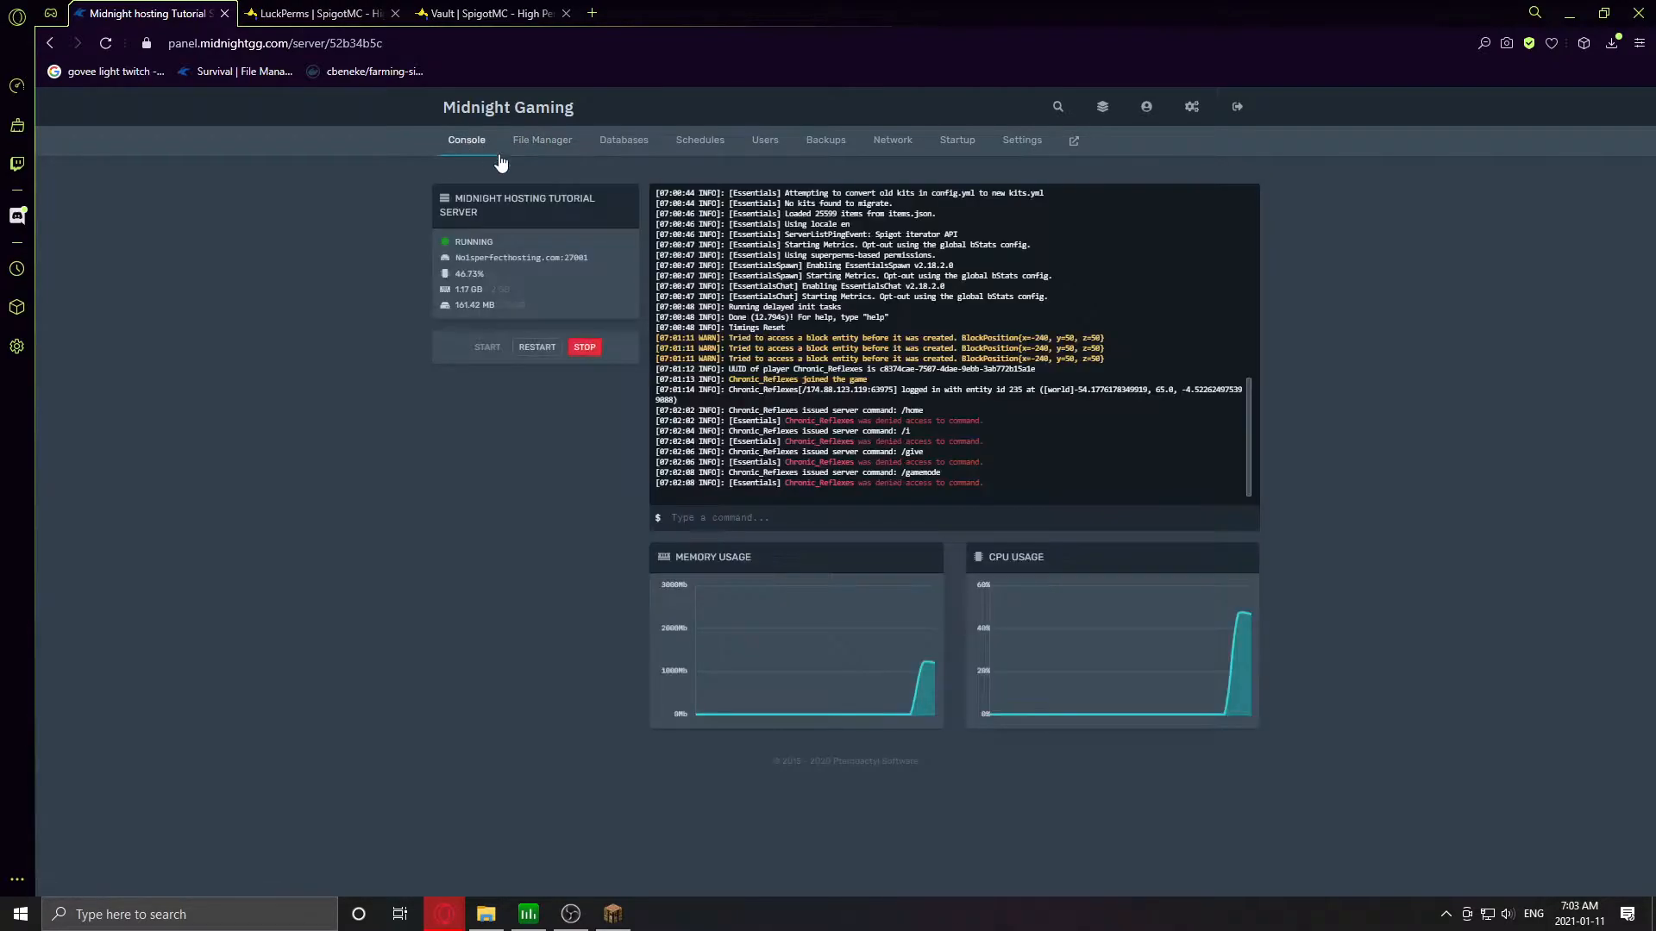
pyautogui.click(538, 346)
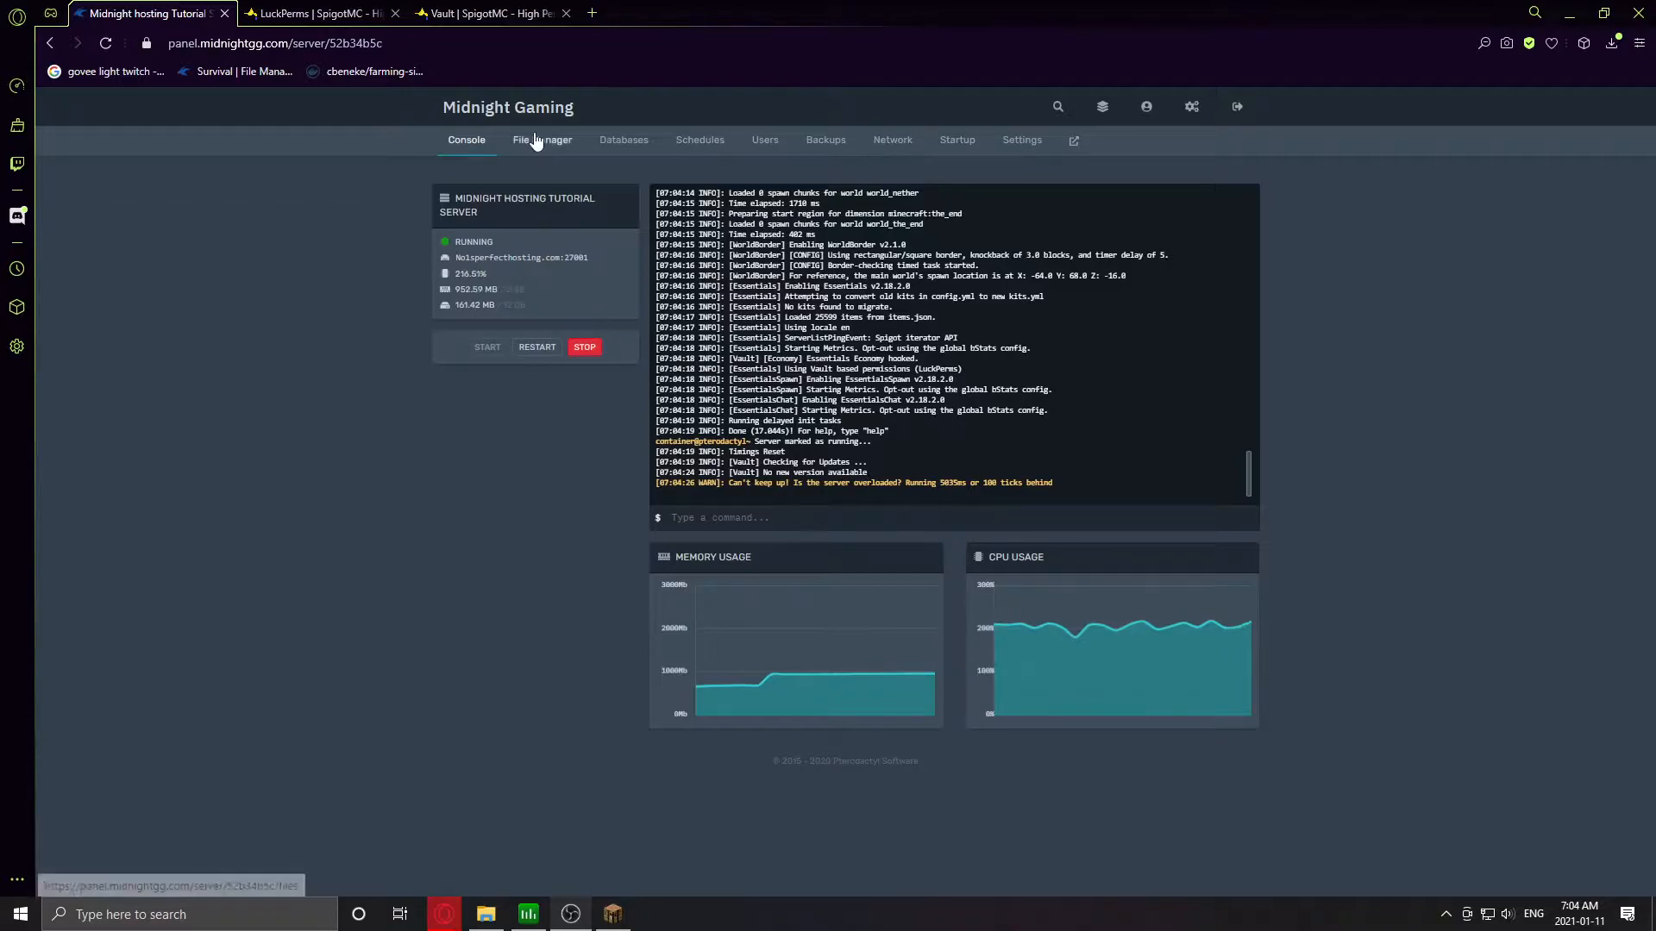
# - Rejoin the restarted server from the multiplayer list and pause the game once loaded
pyautogui.click(613, 915)
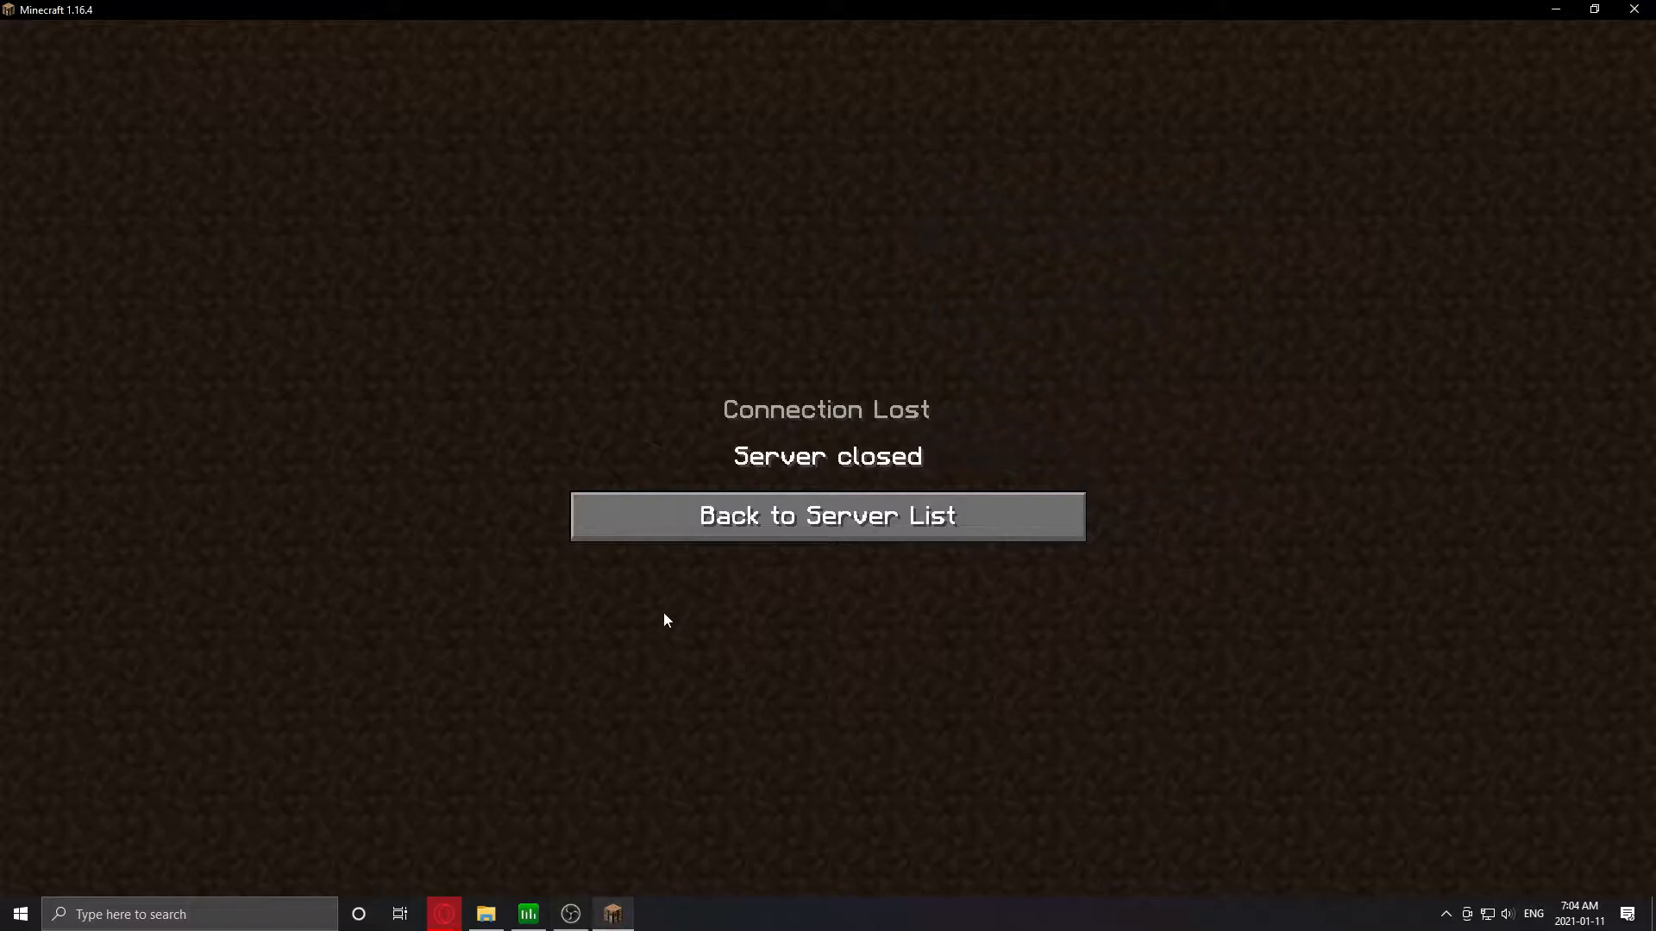
pyautogui.click(649, 518)
pyautogui.click(500, 344)
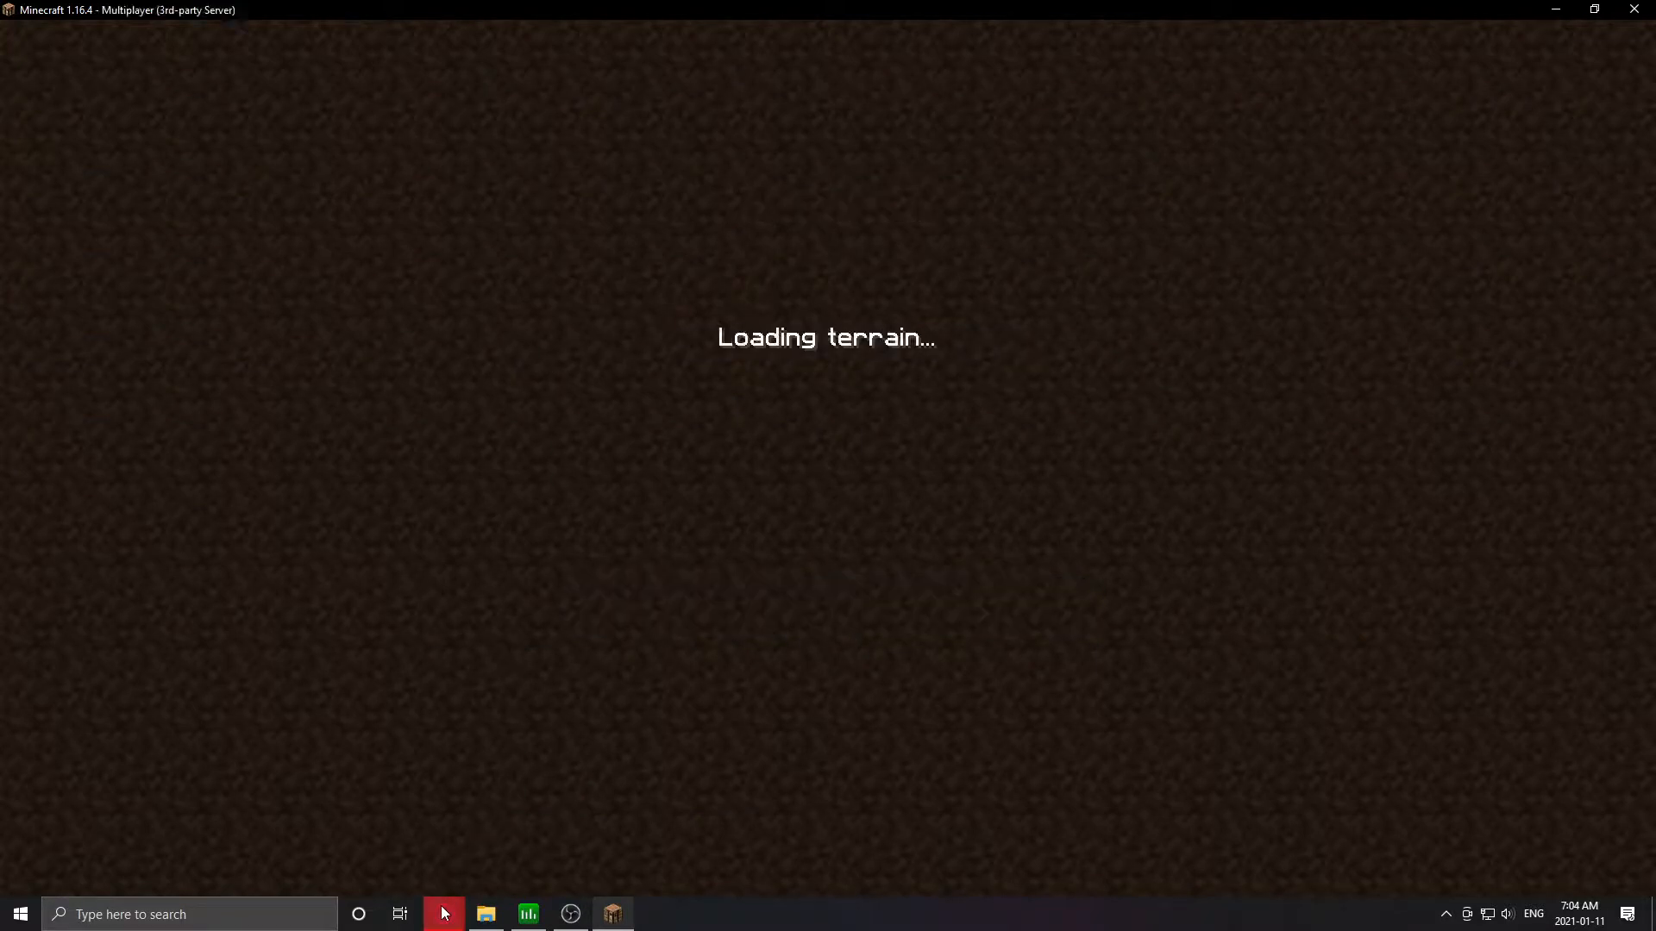
pyautogui.moveTo(444, 914)
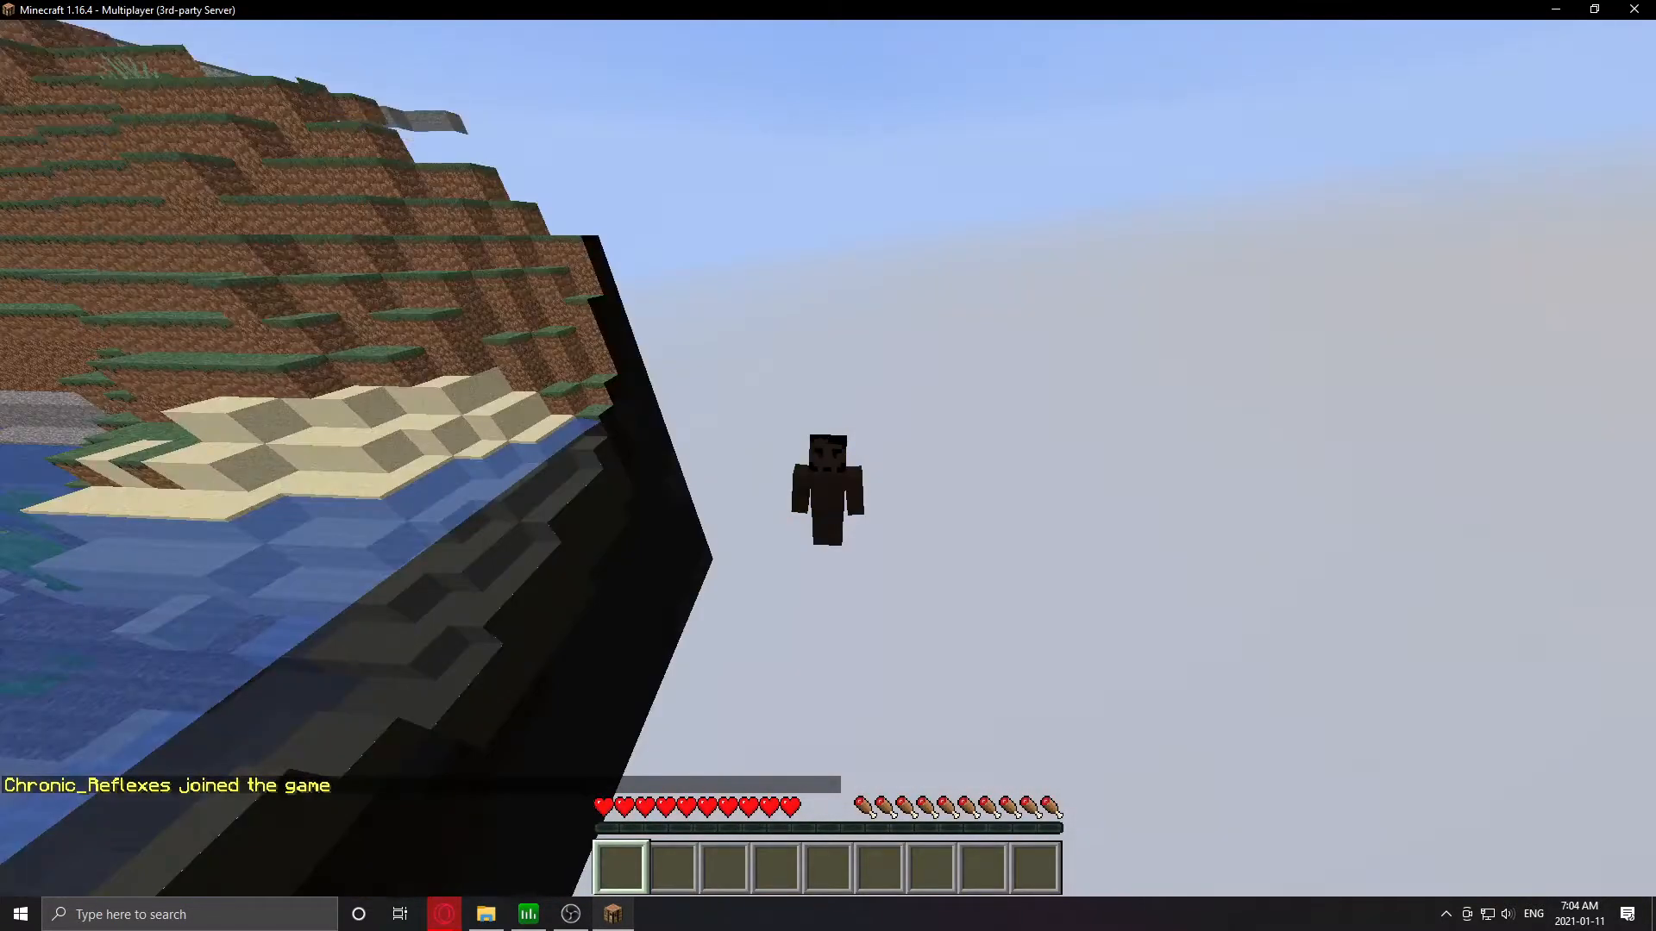
pyautogui.press('Escape')
# - Run 'lp editor' in the server console and open the printed web editor link
pyautogui.click(373, 816)
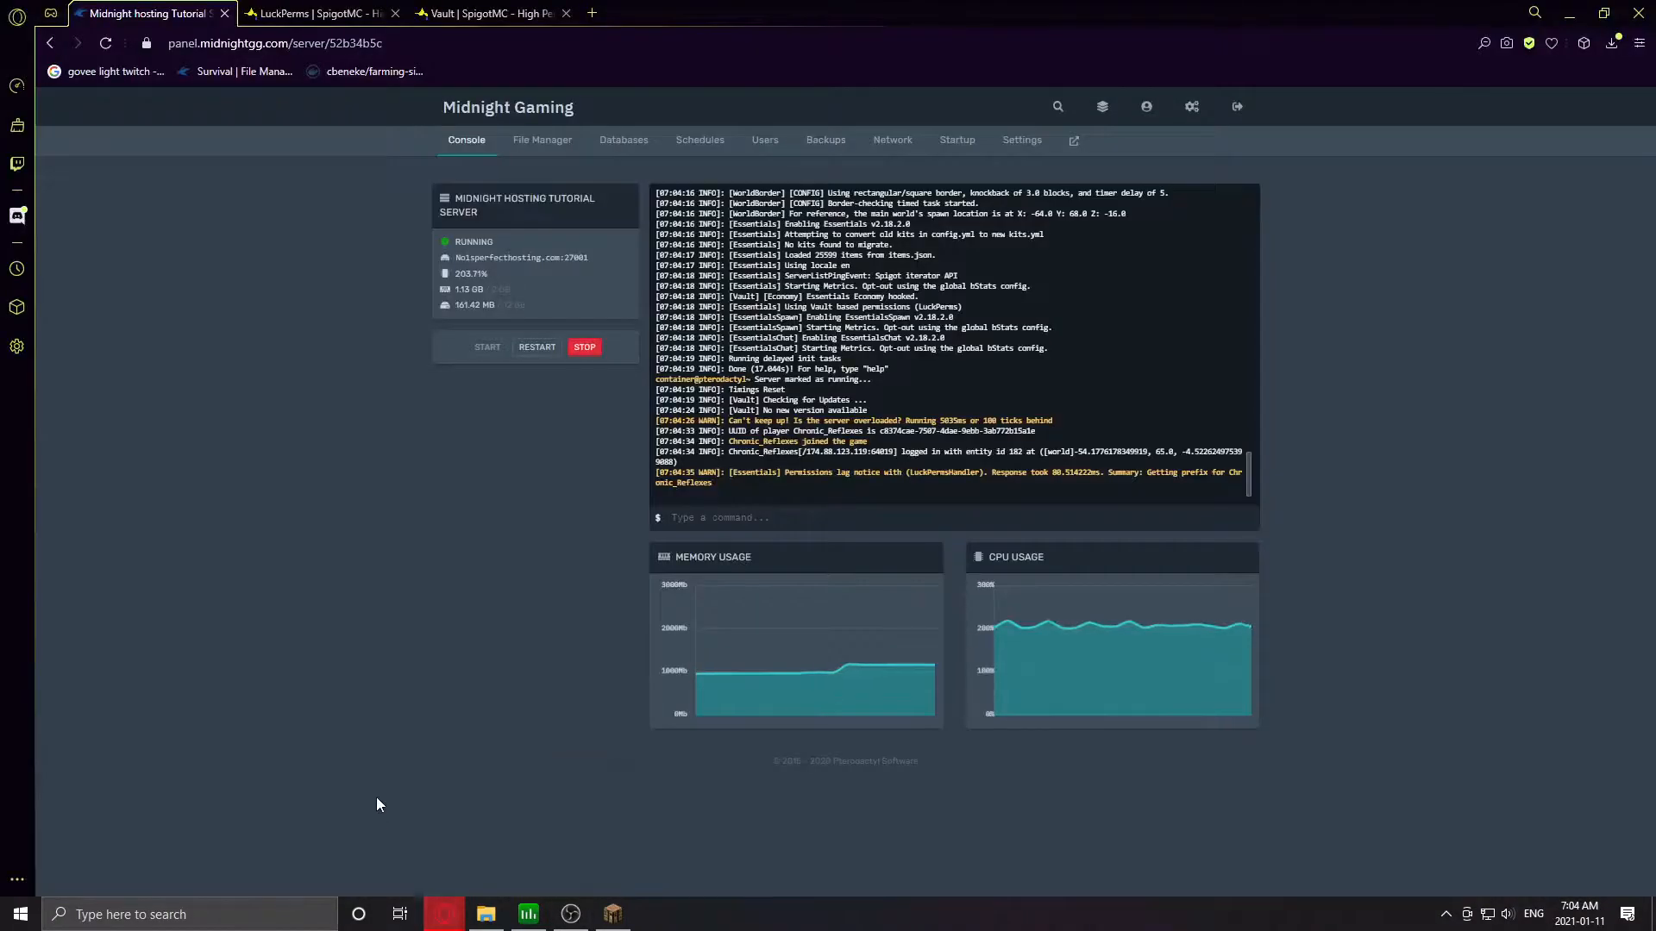
pyautogui.click(797, 517)
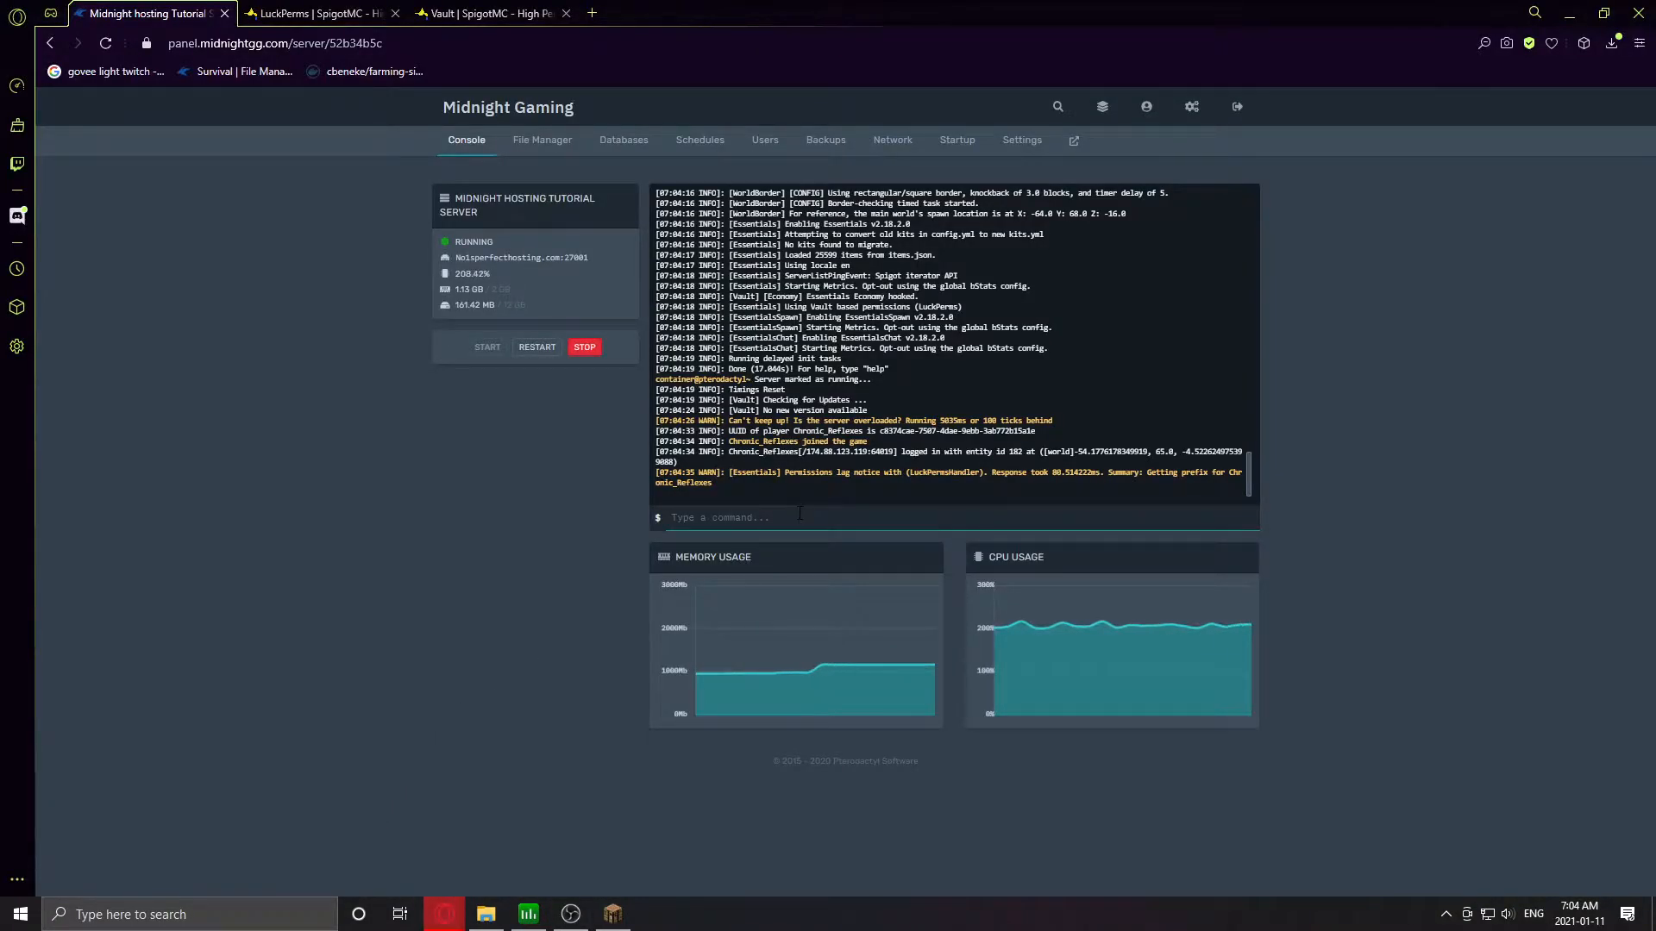
pyautogui.write('lp editor')
pyautogui.press('Return')
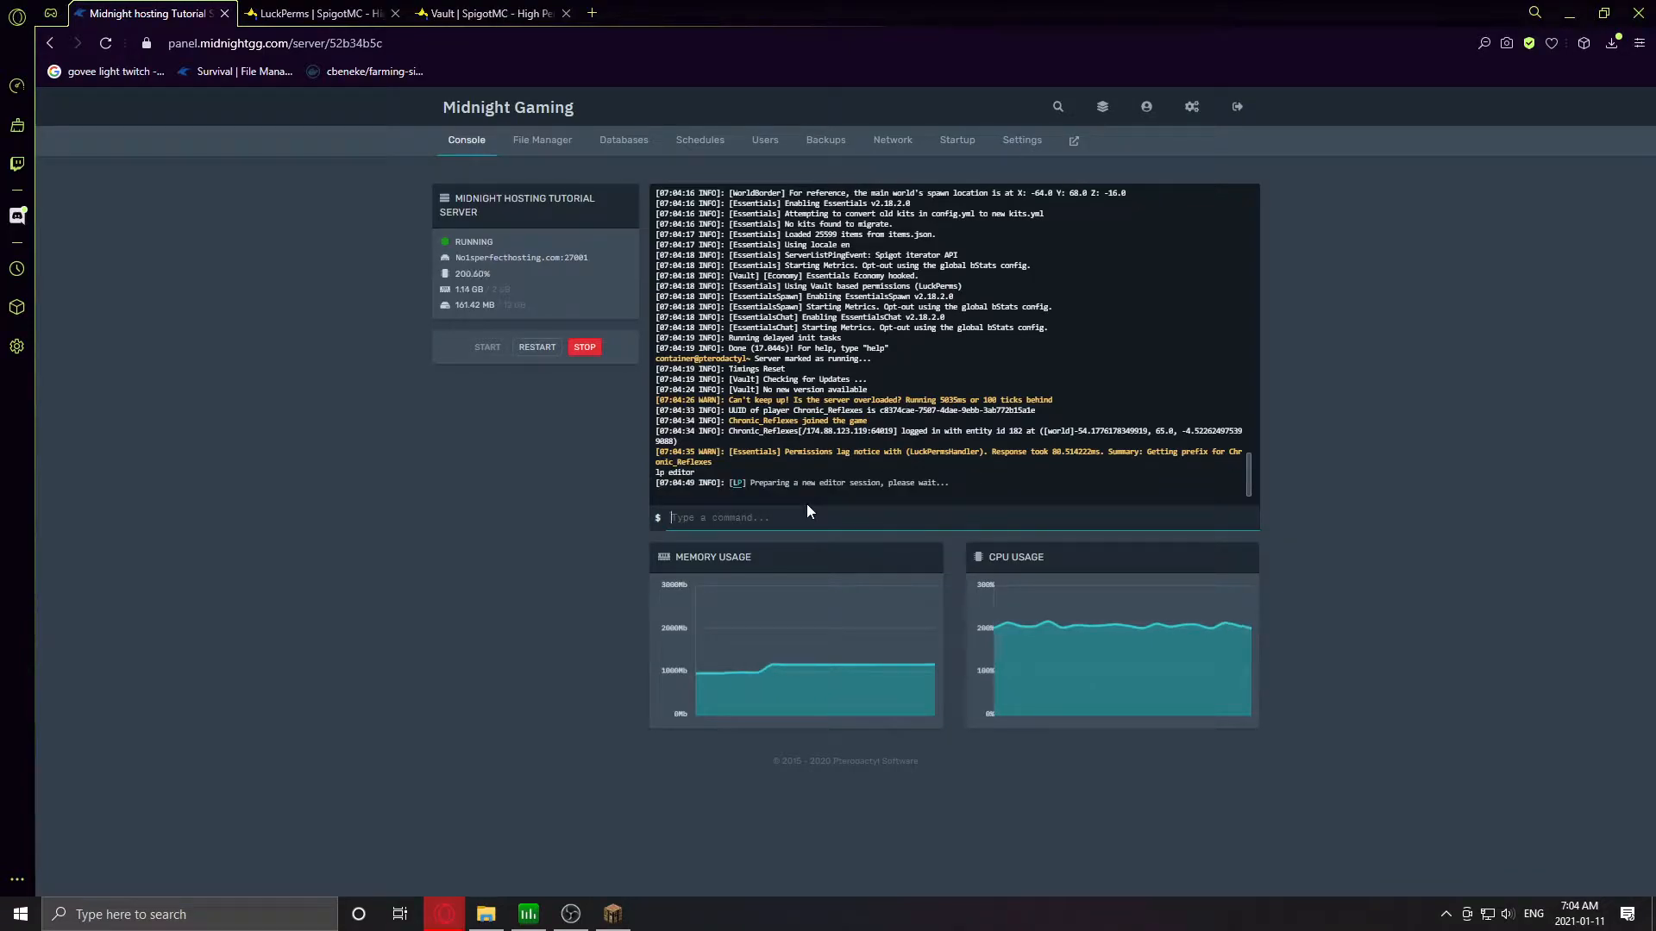
pyautogui.click(791, 454)
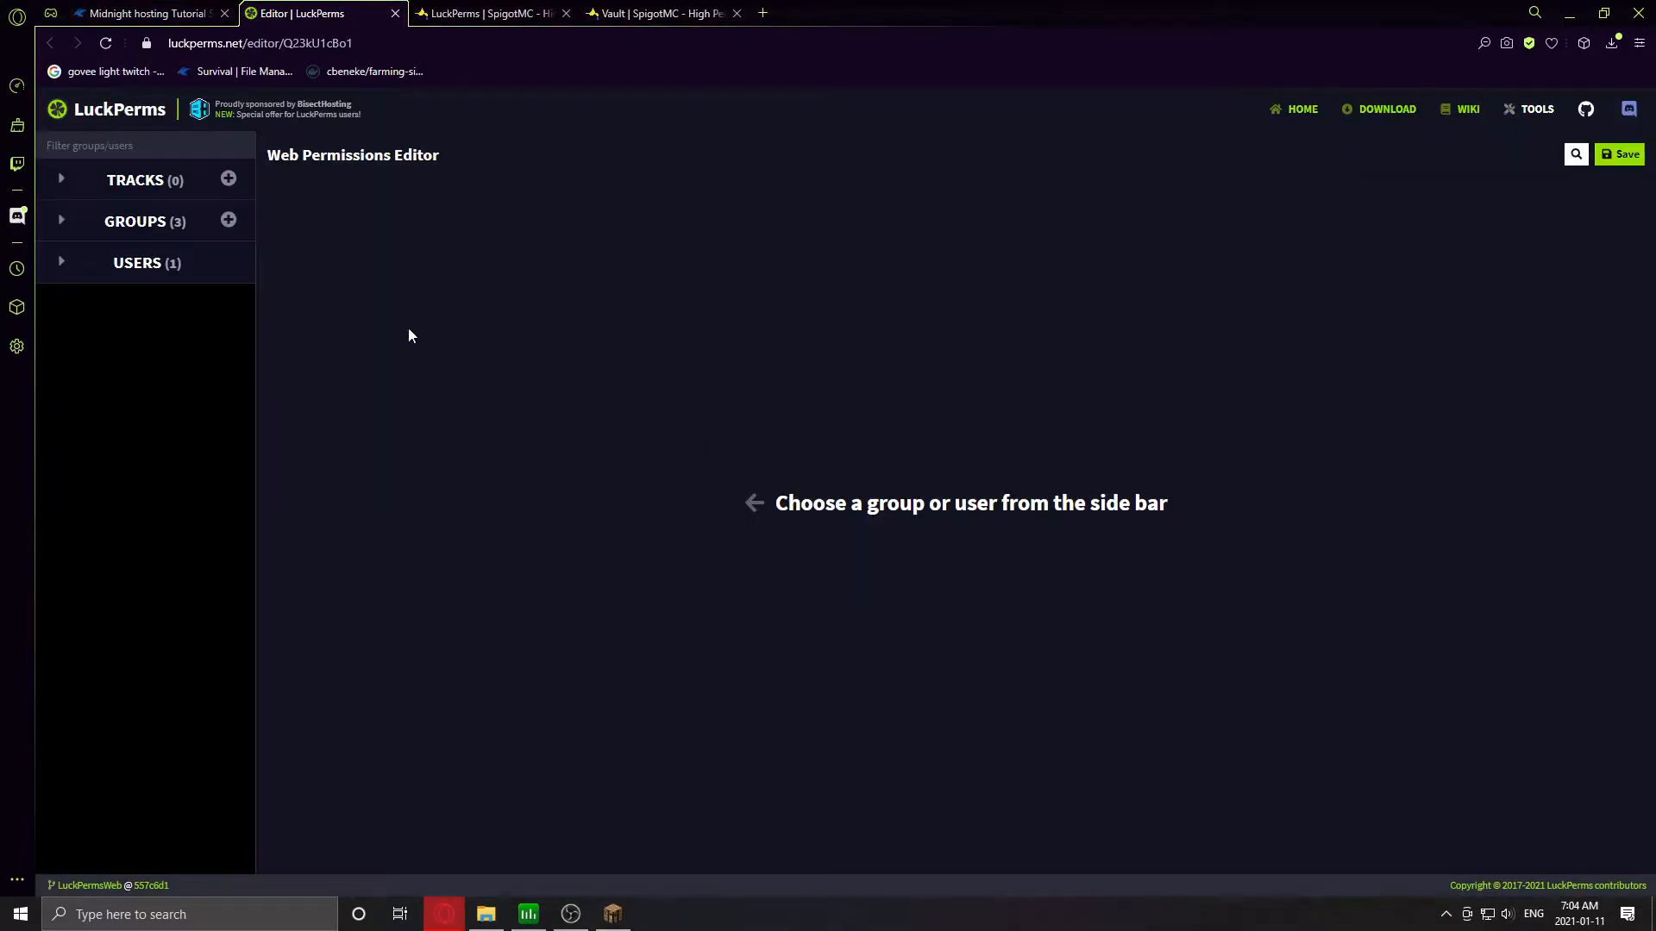
# - Delete the admin and mod groups, leaving only the default group open for editing
pyautogui.click(228, 220)
pyautogui.click(1027, 393)
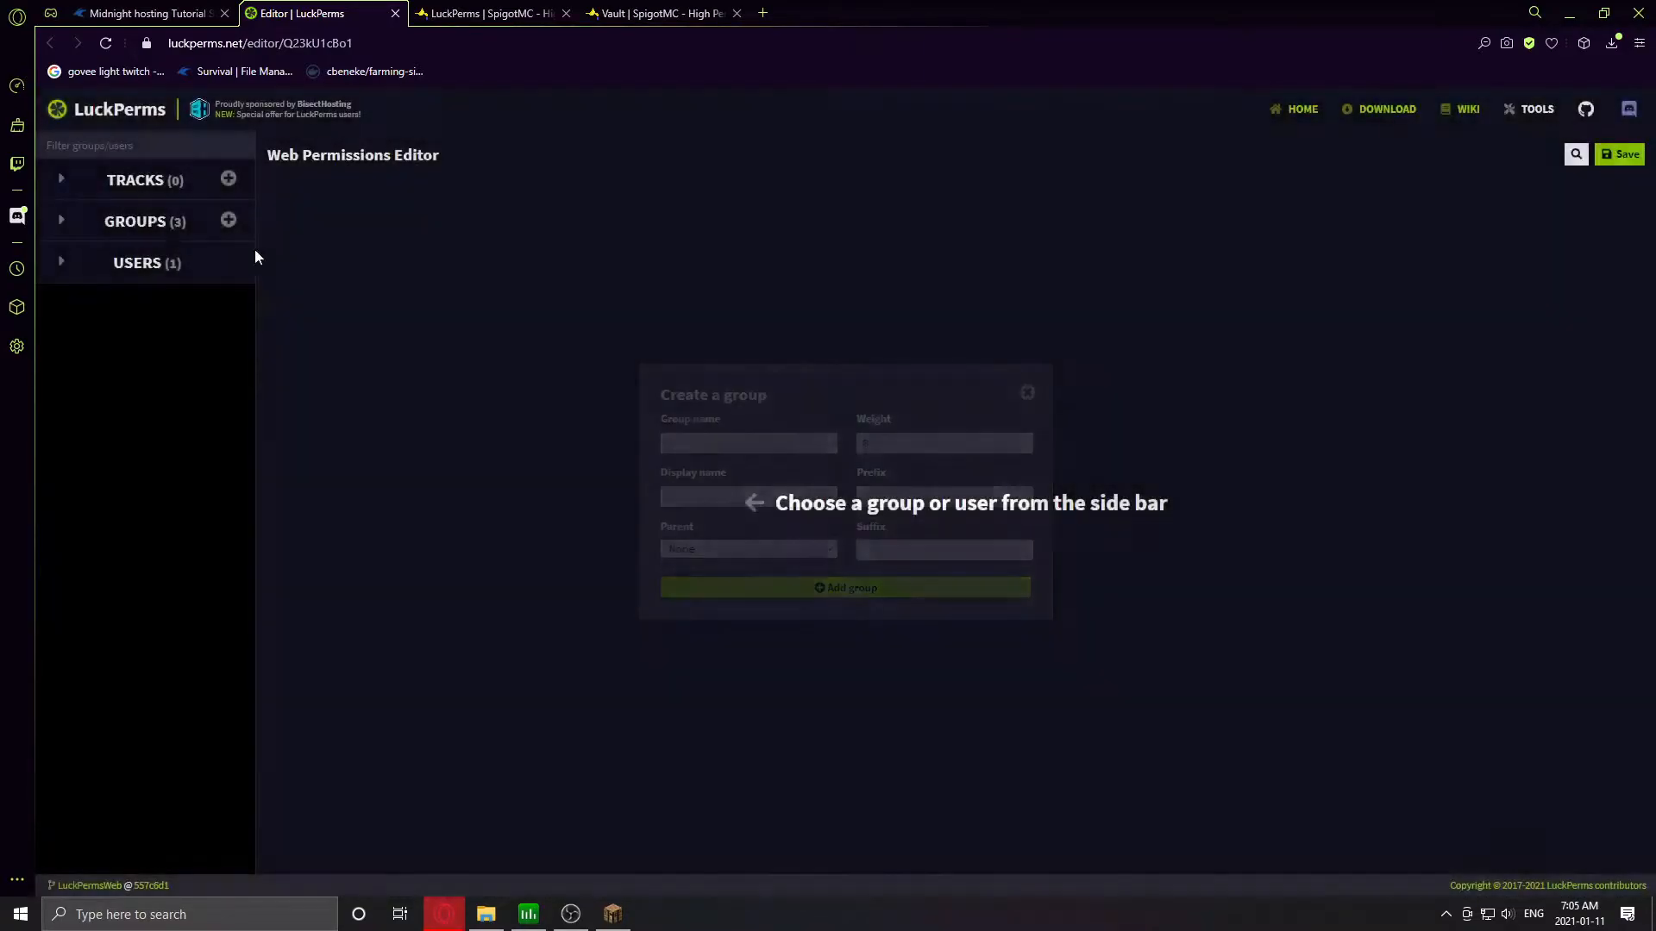
pyautogui.click(121, 222)
pyautogui.click(232, 258)
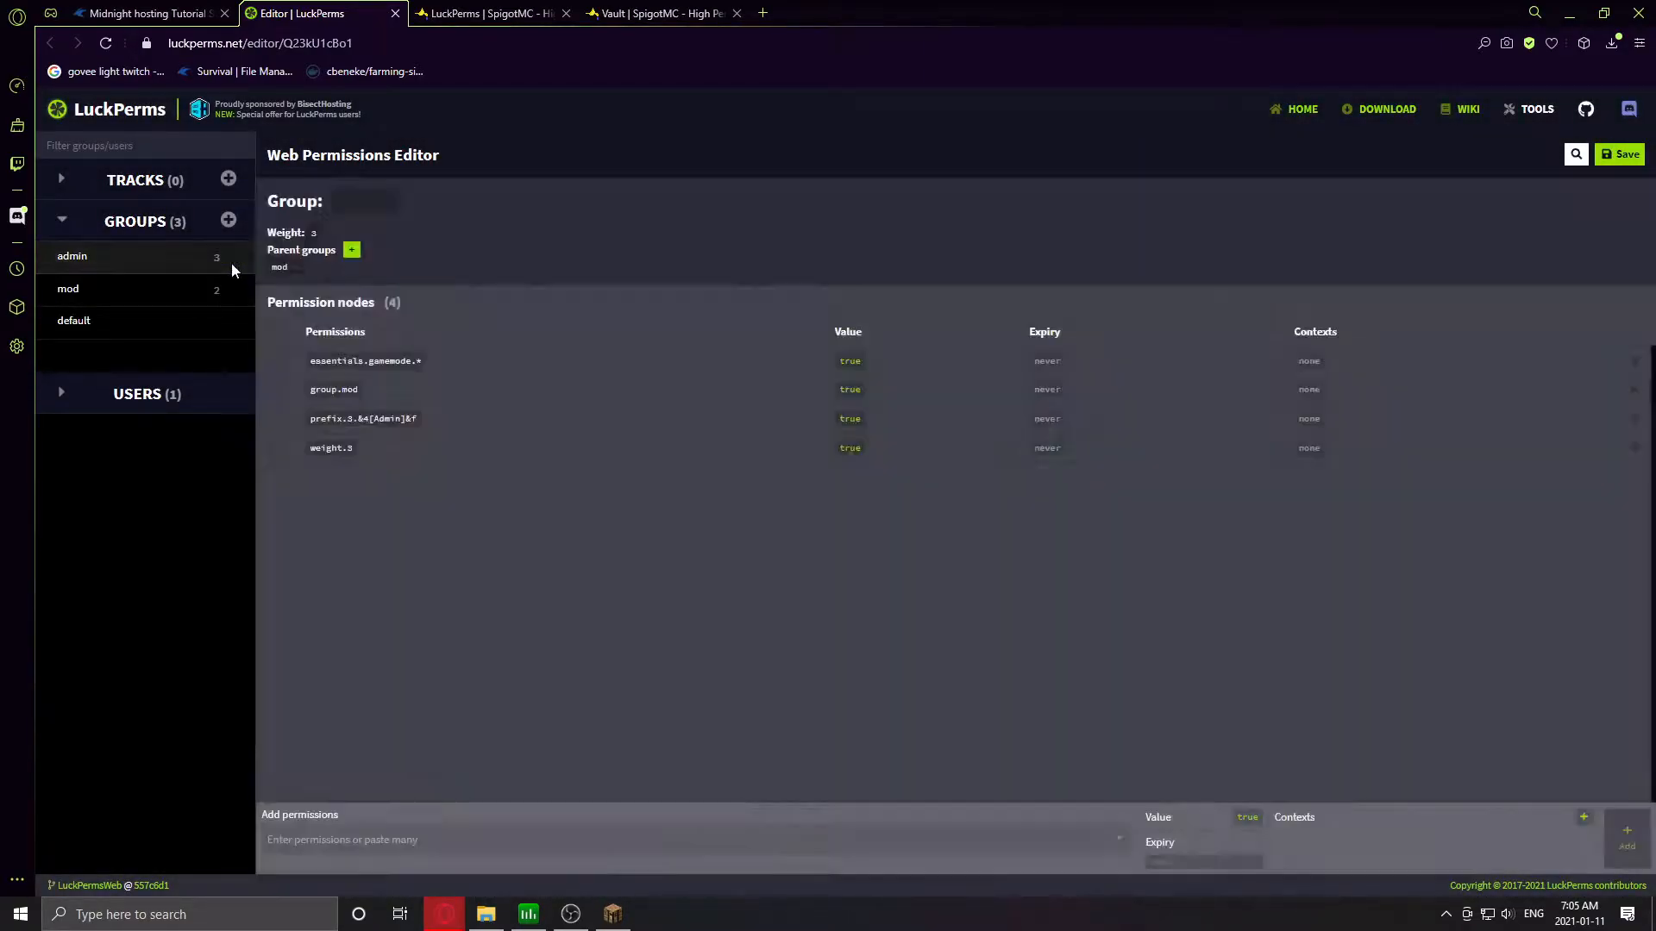
pyautogui.click(753, 528)
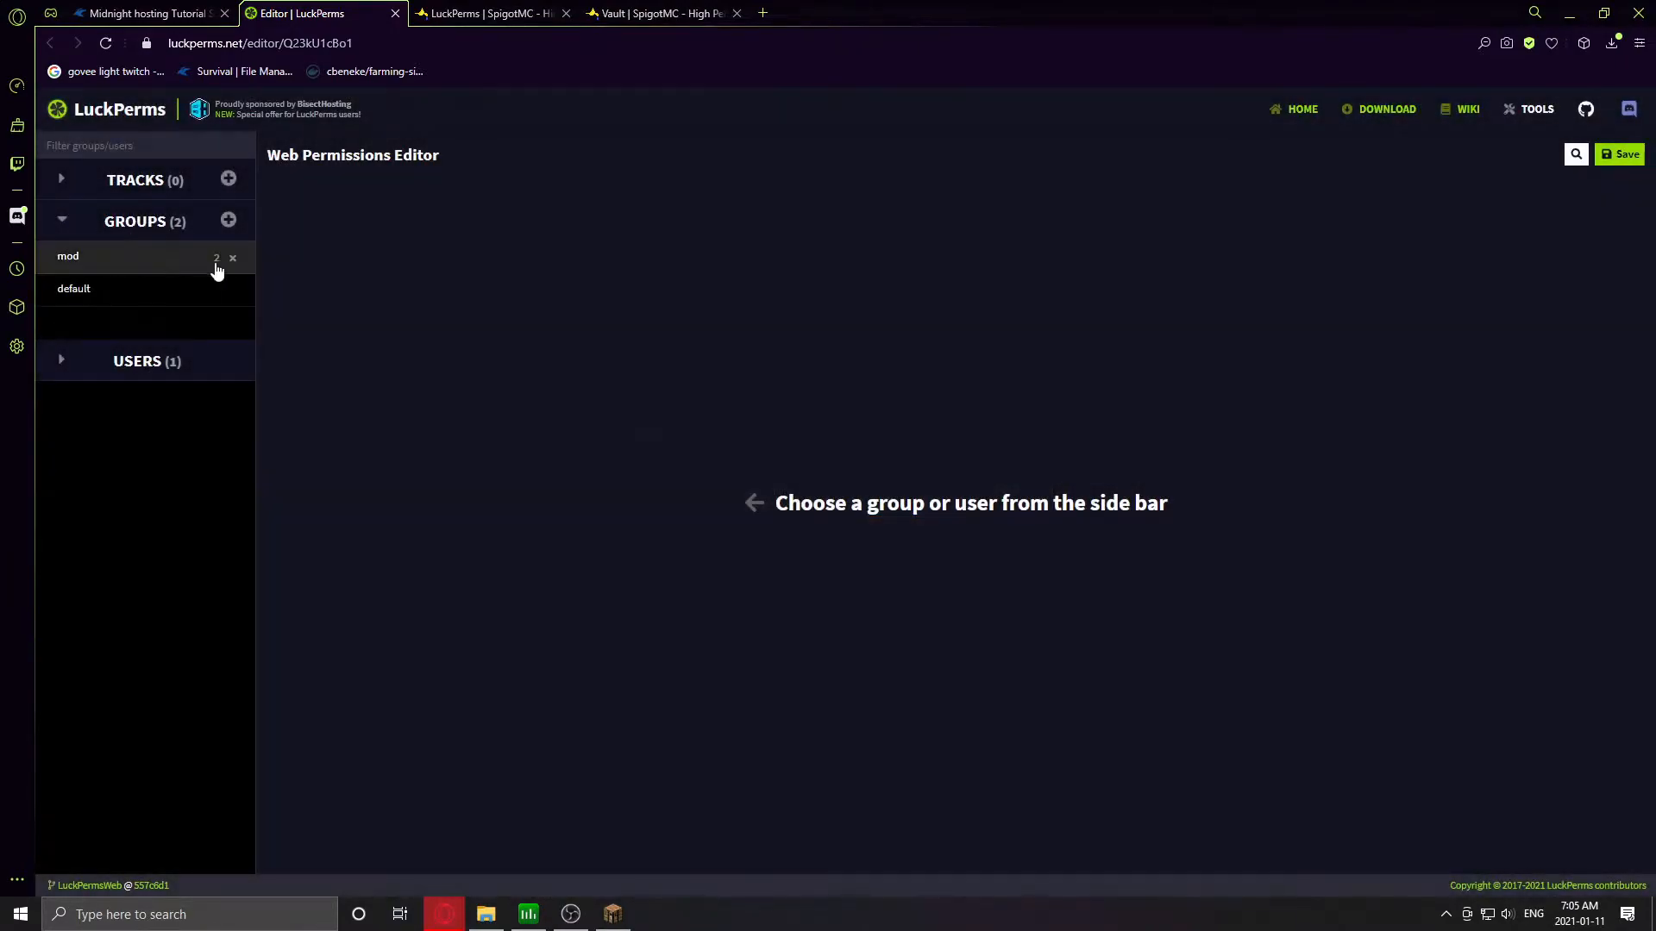
pyautogui.click(229, 259)
pyautogui.click(686, 525)
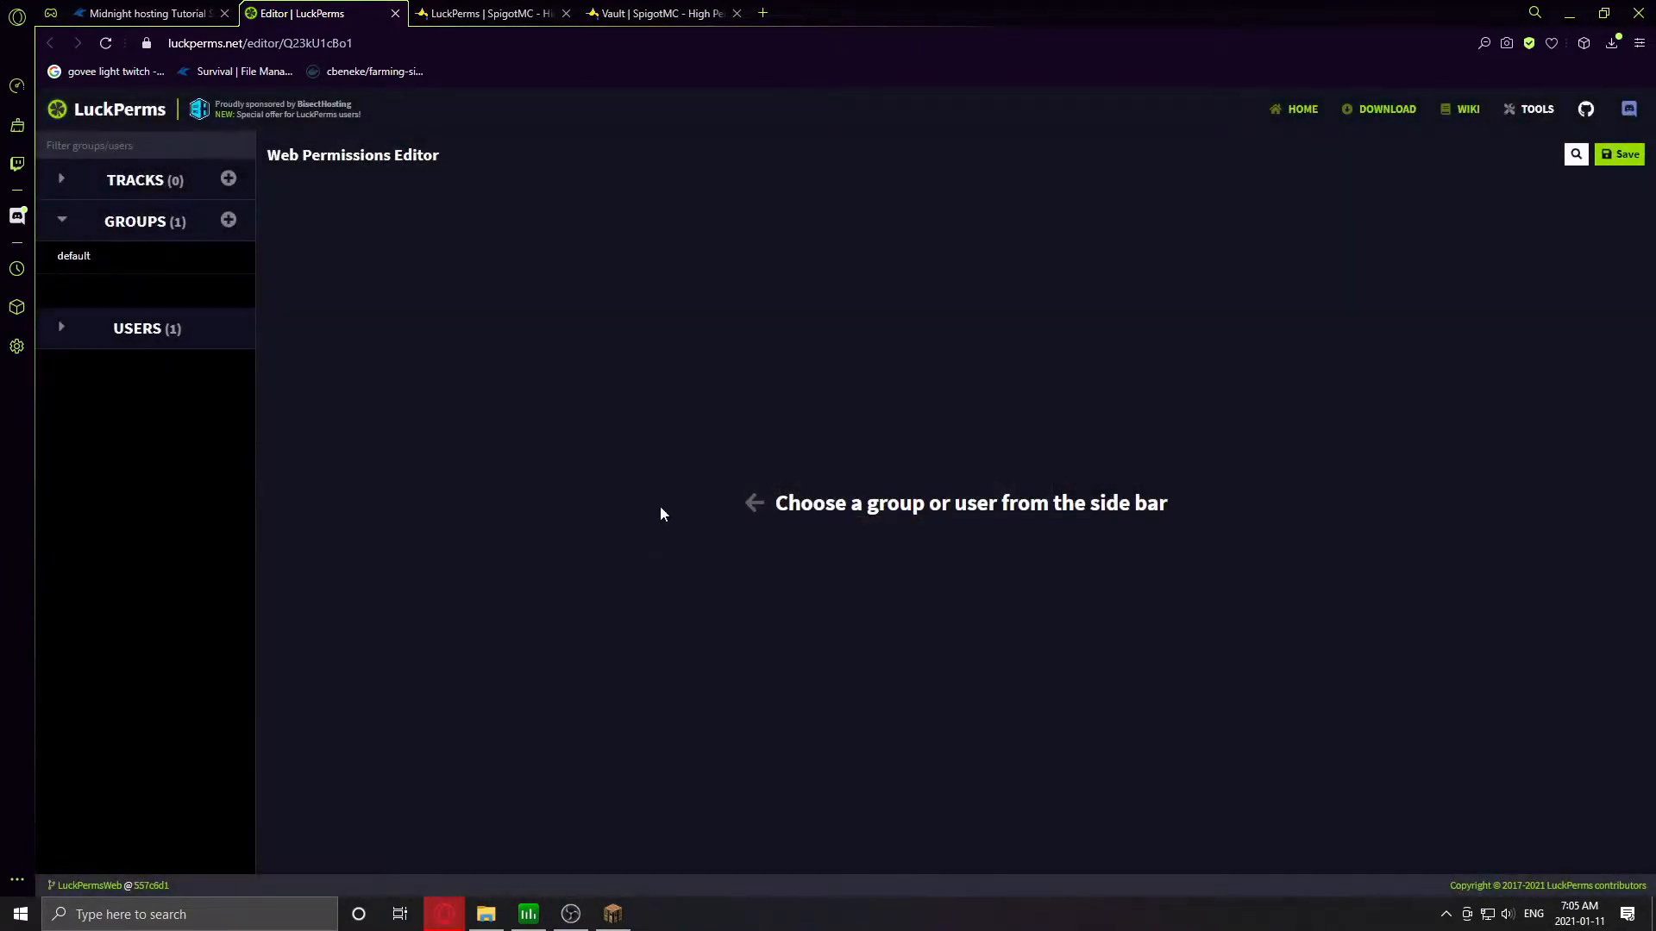
pyautogui.click(90, 270)
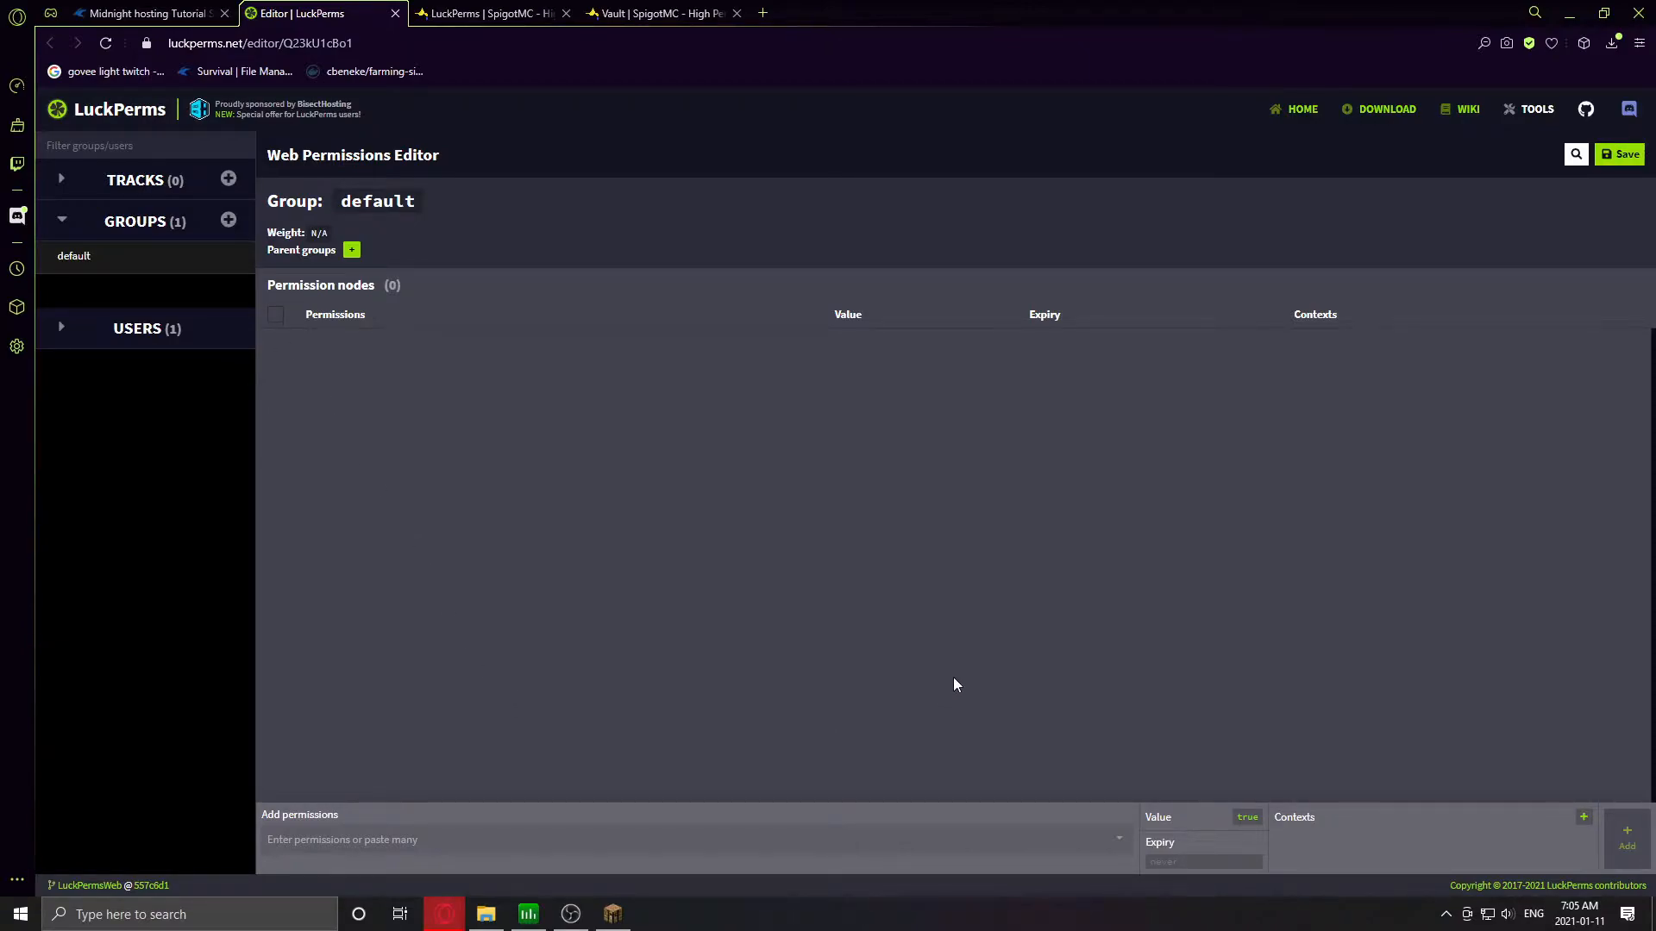
pyautogui.click(612, 913)
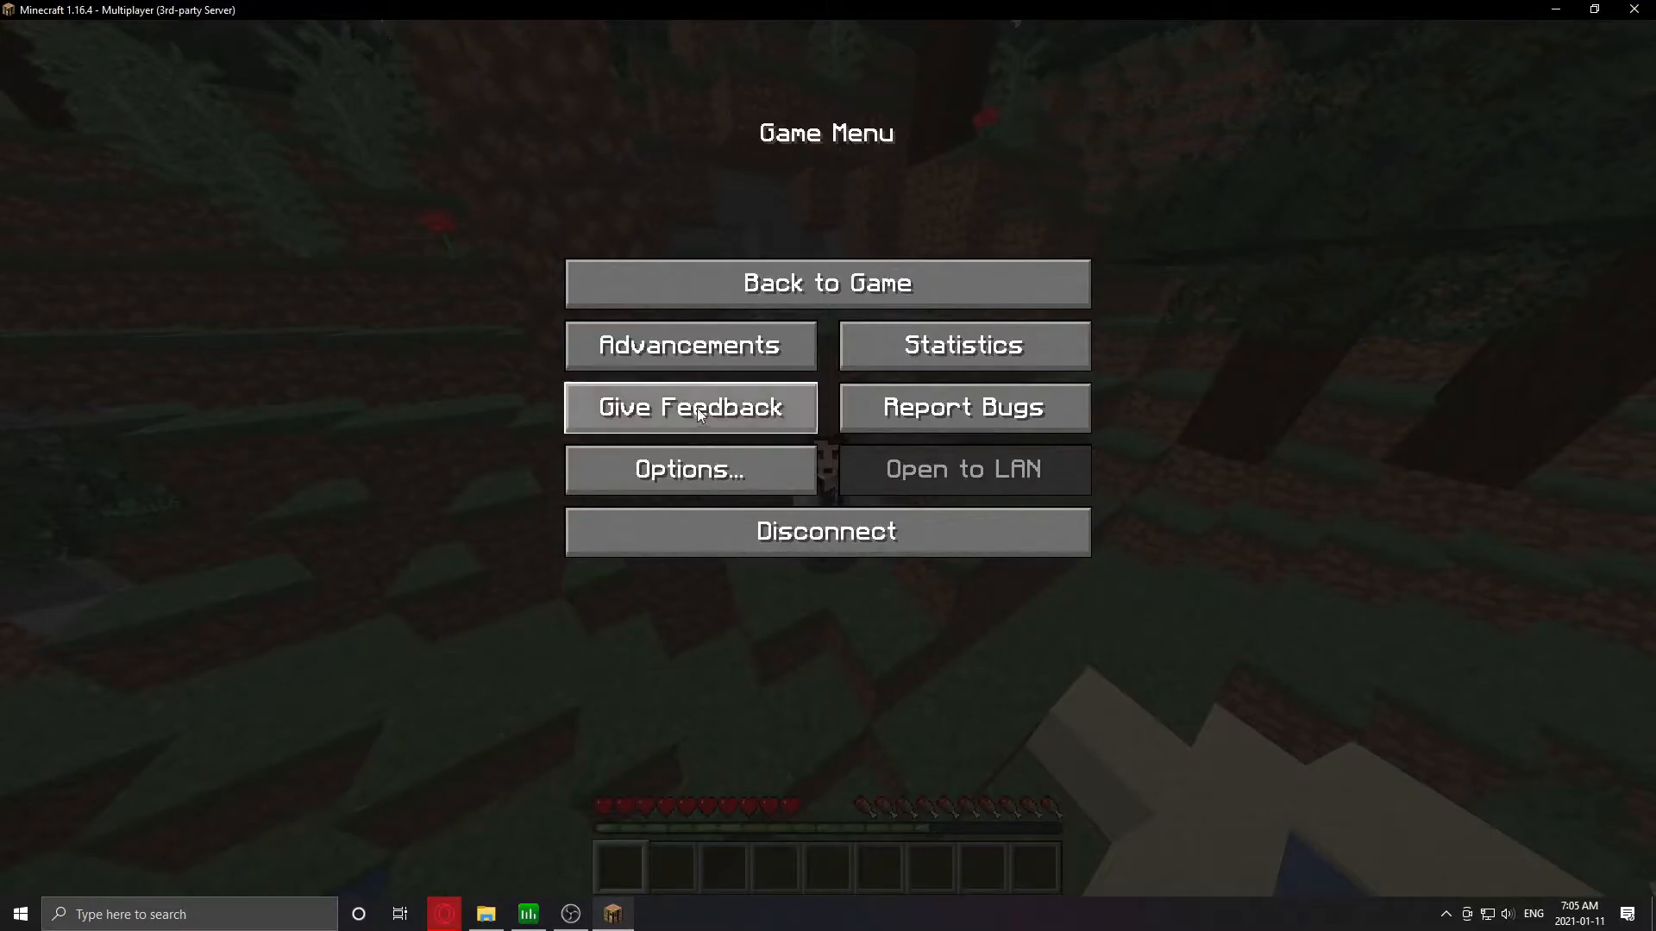
# - Resume the game and confirm commands still return 'You do not have access to that command'
pyautogui.click(702, 293)
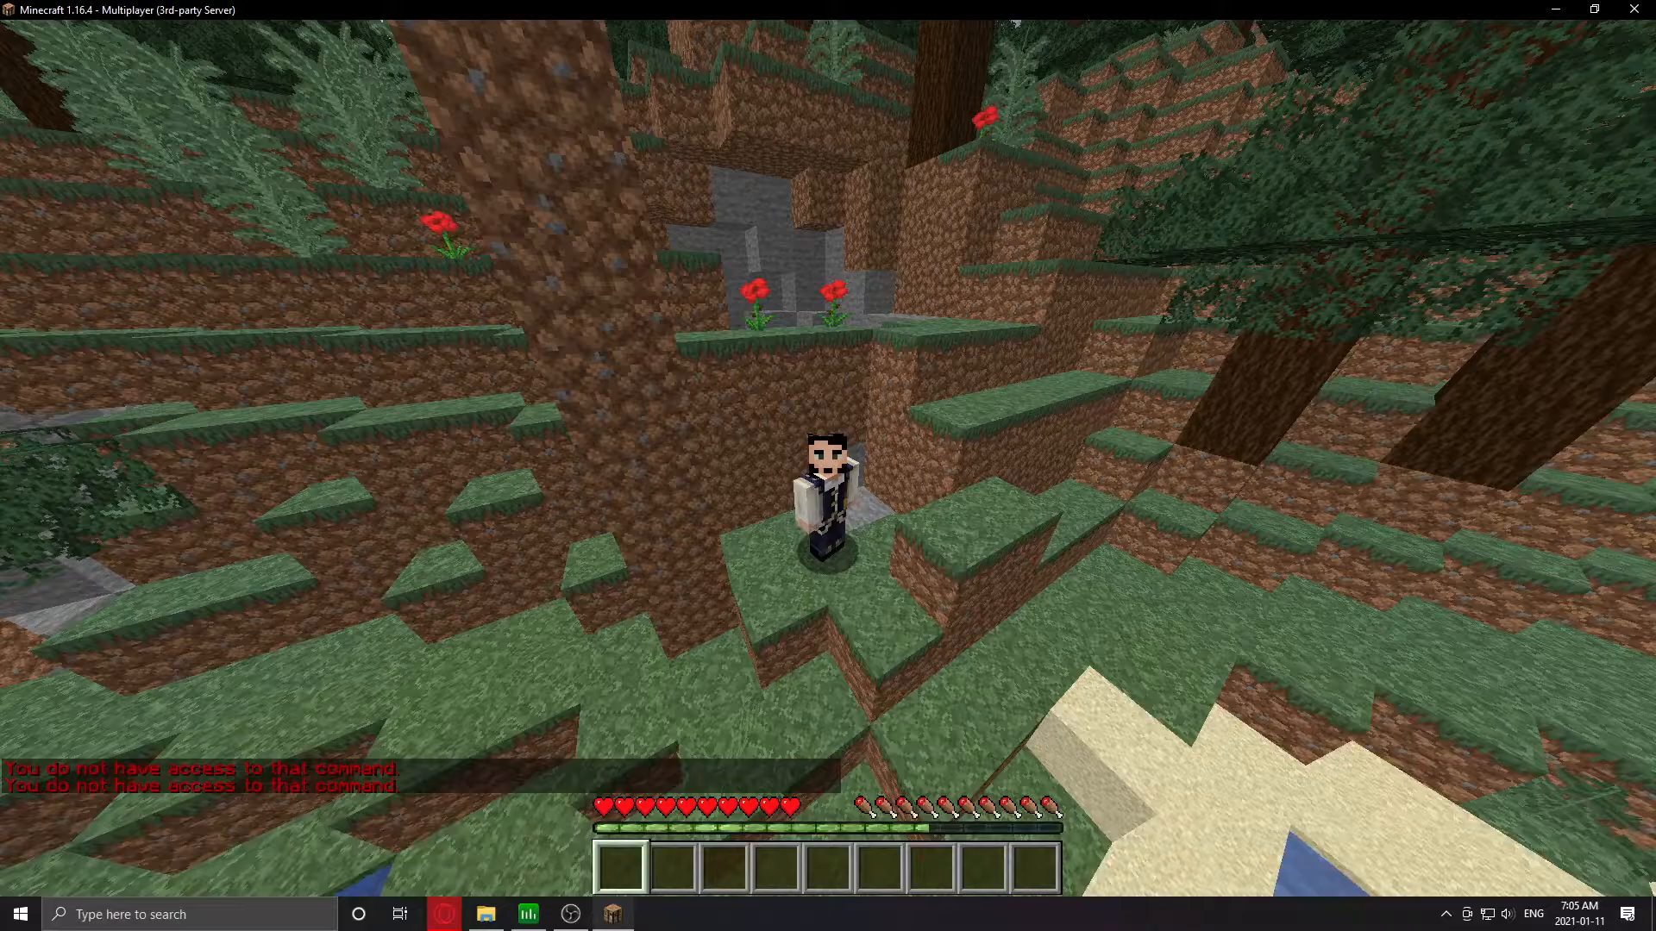
pyautogui.hotkey('alt', 'Tab')
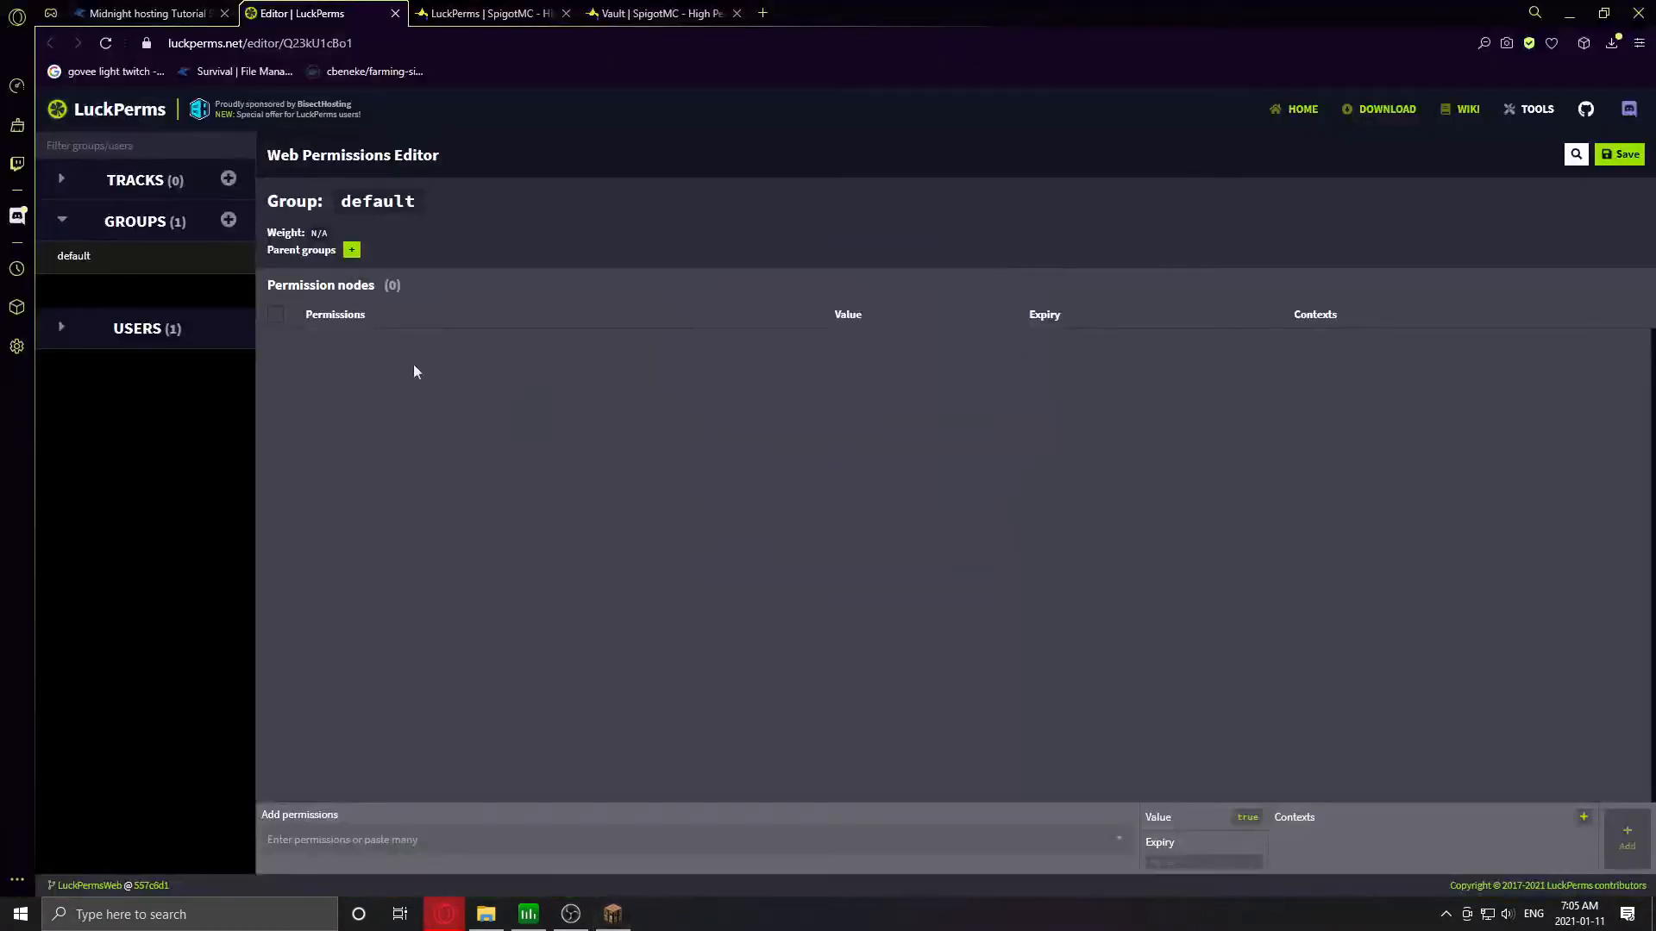
# - Search Google for 'essentialsx permissions' in a new Opera GX tab
pyautogui.click(370, 838)
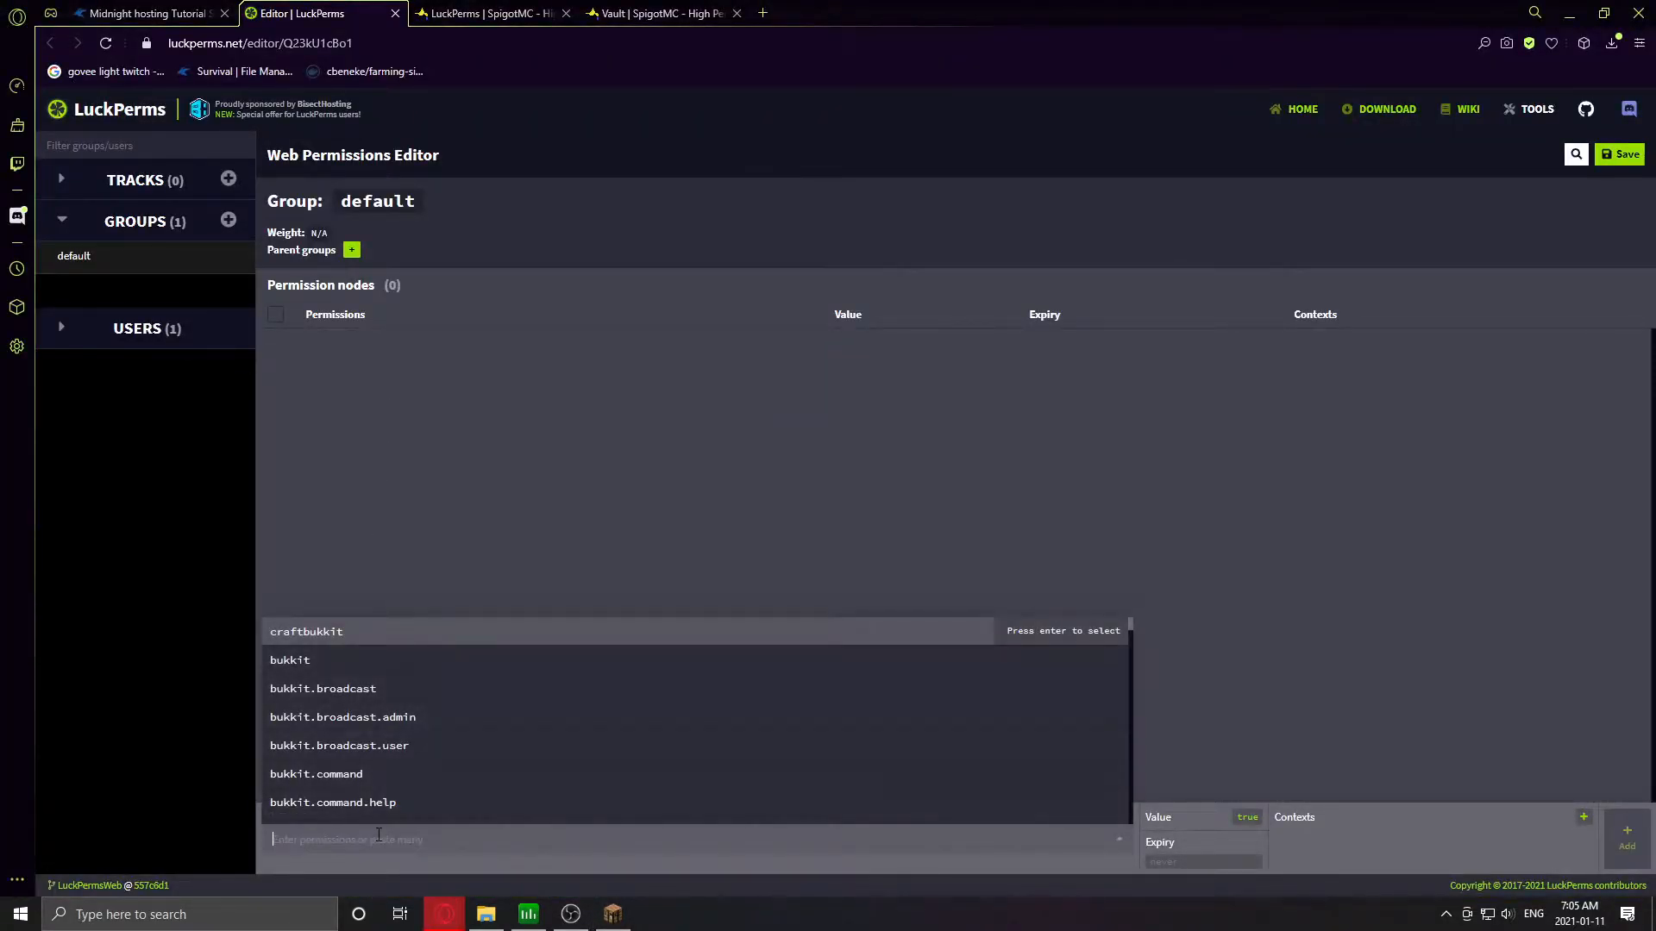
pyautogui.click(763, 13)
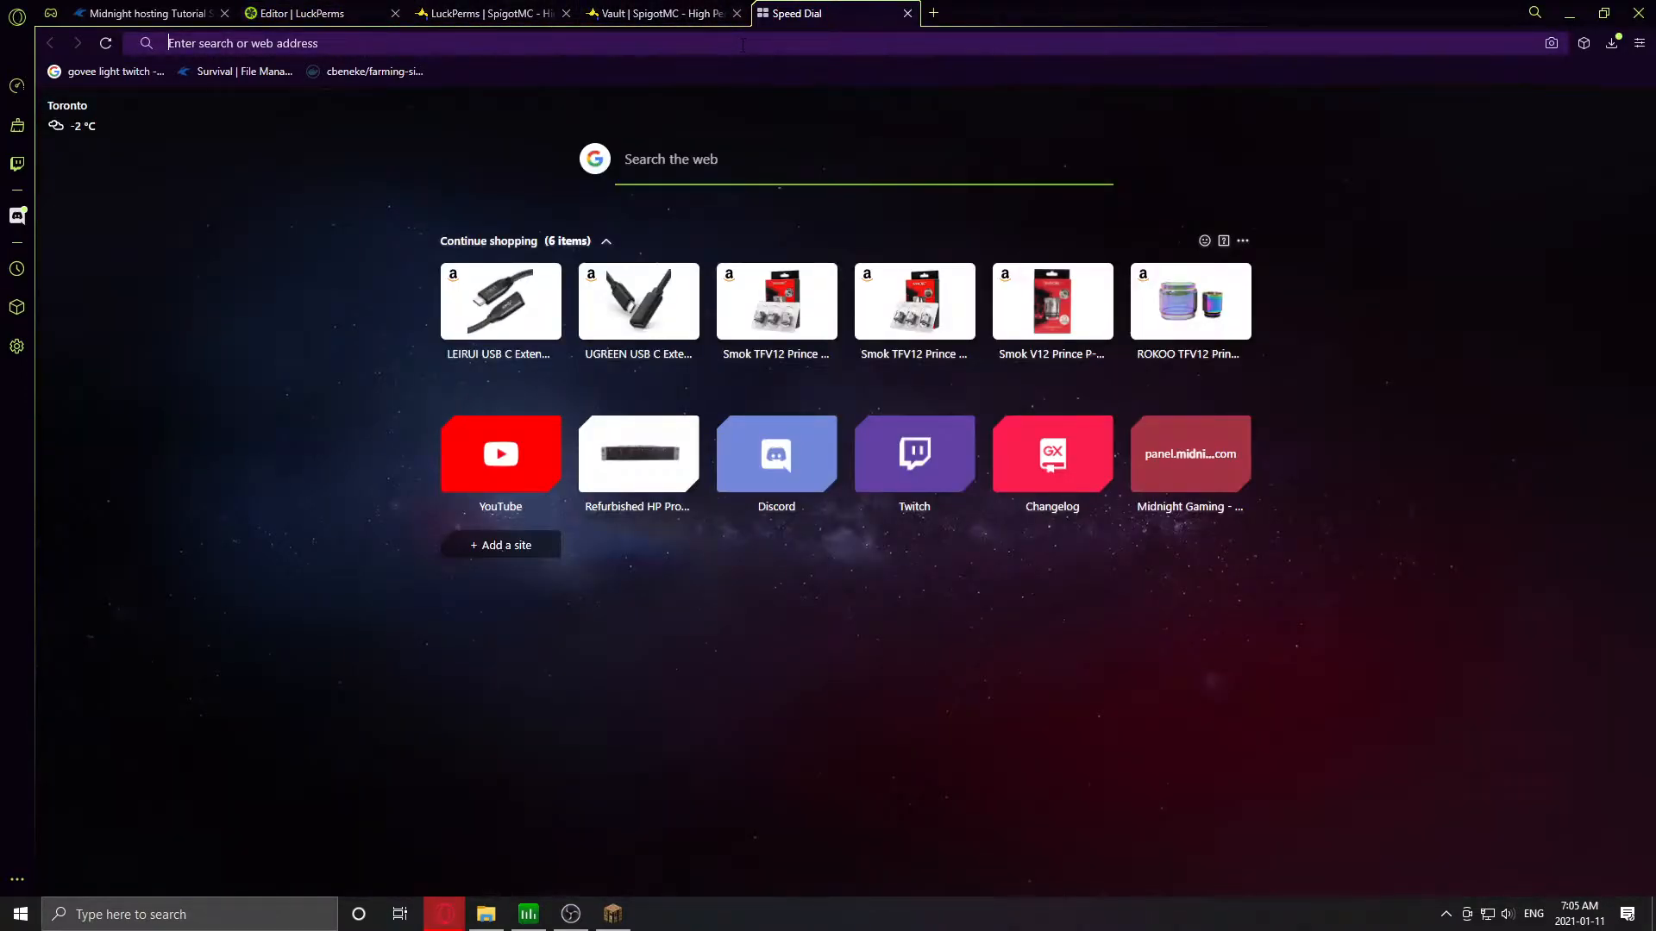
pyautogui.write('essenti')
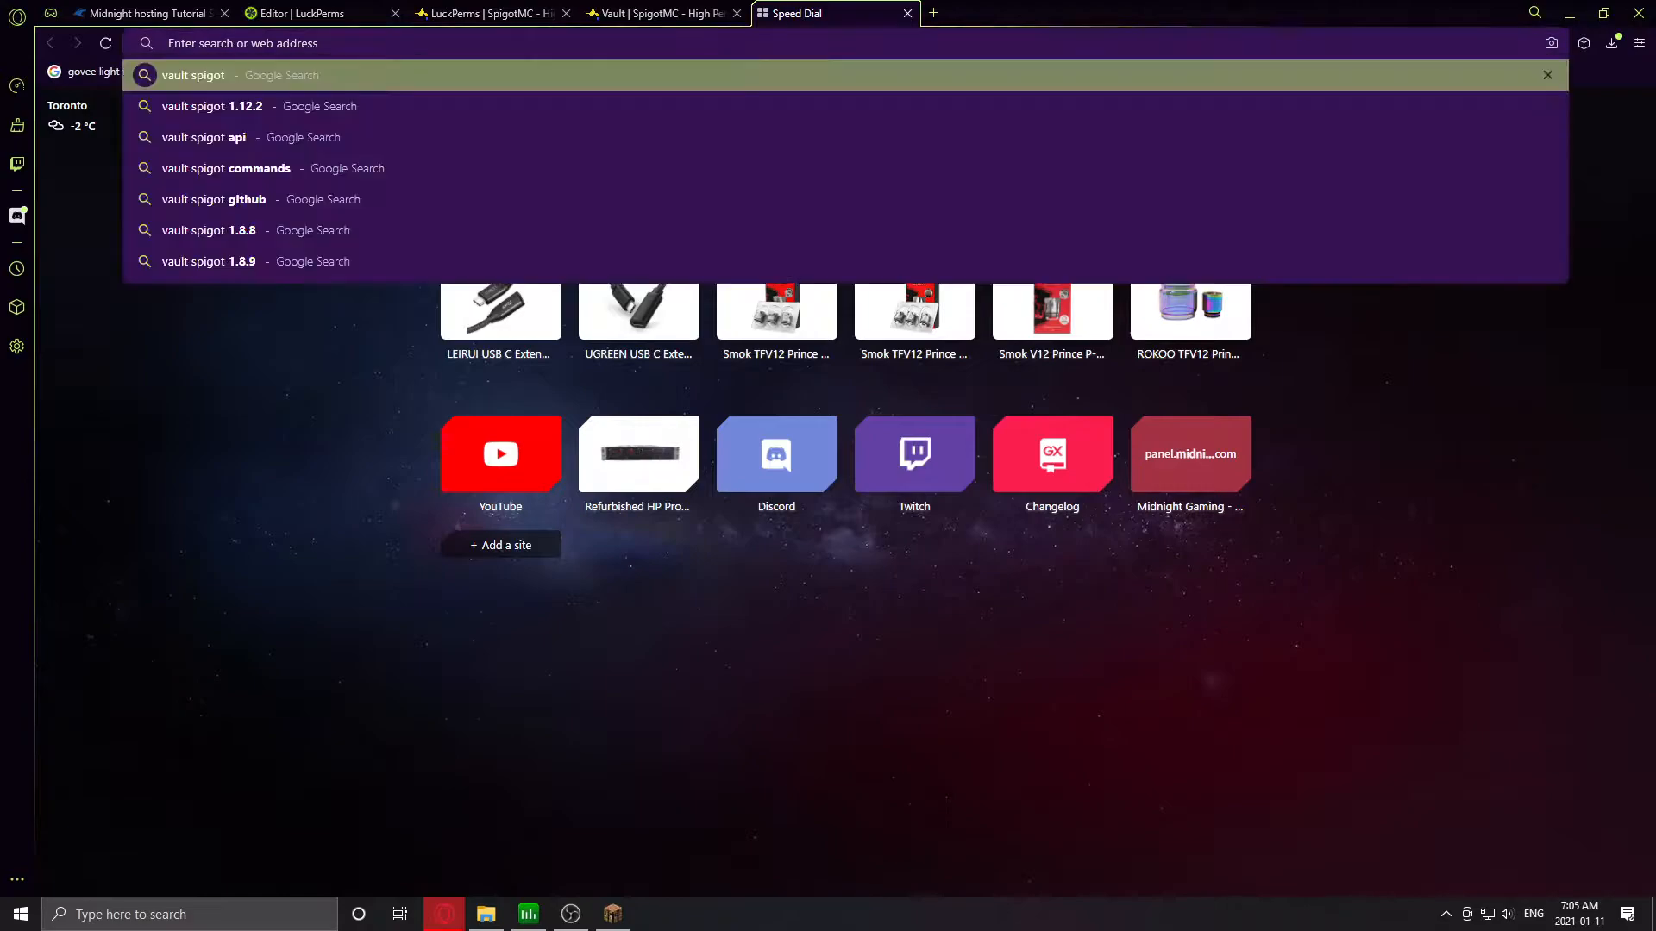
pyautogui.write('alsx permissions')
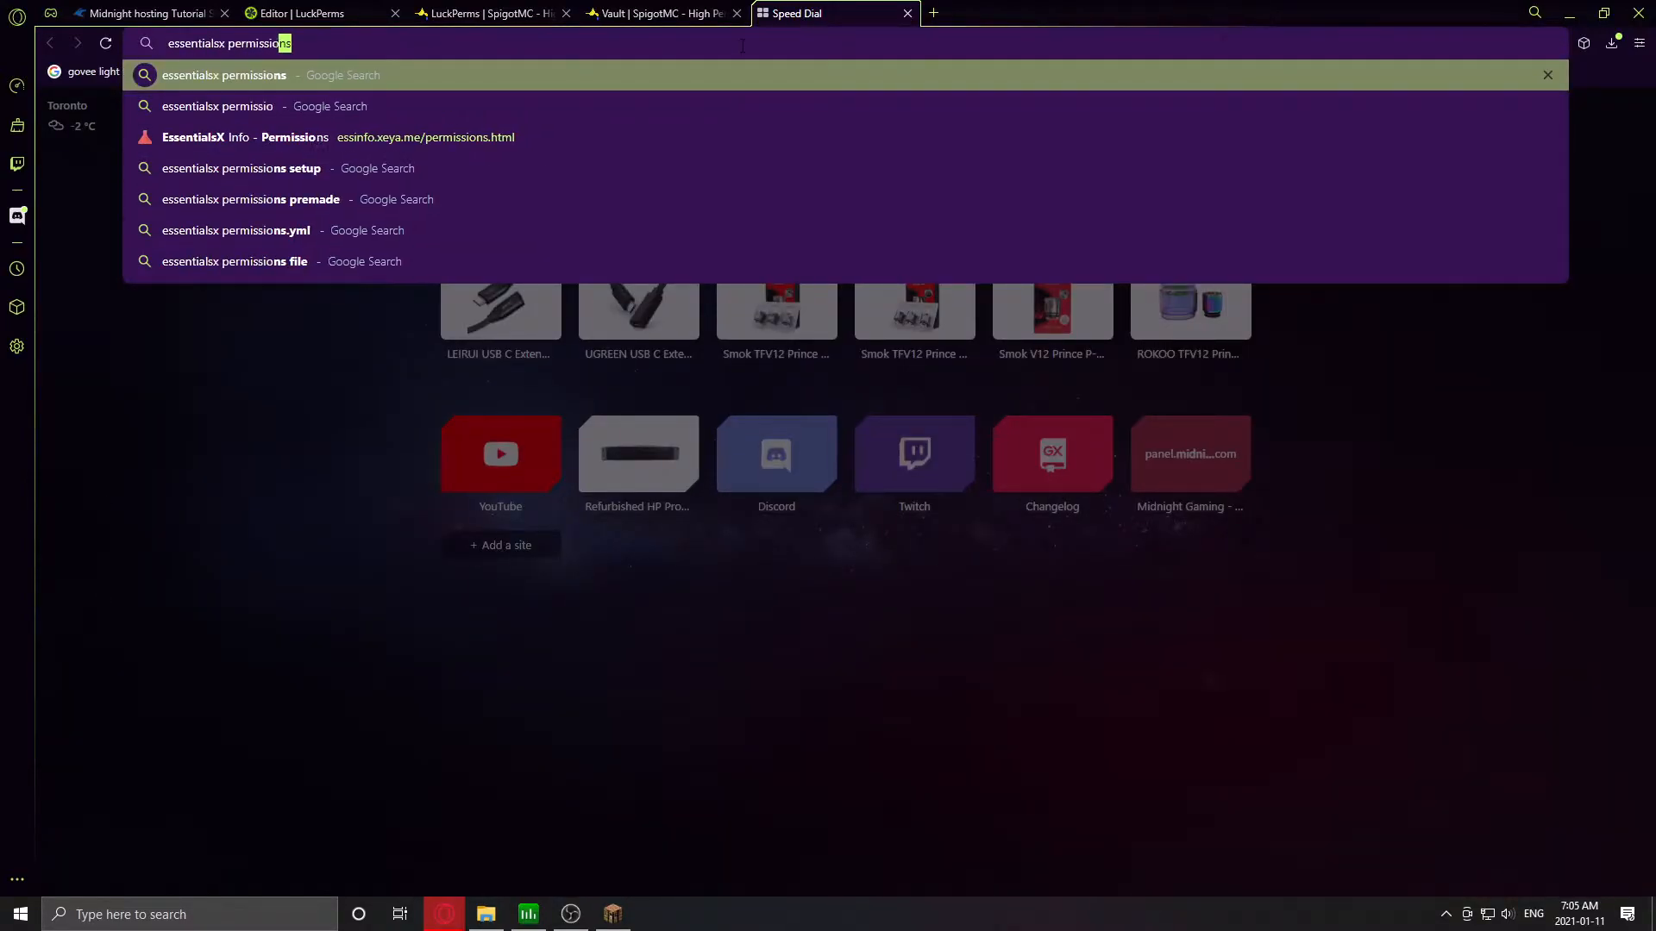
pyautogui.press('Return')
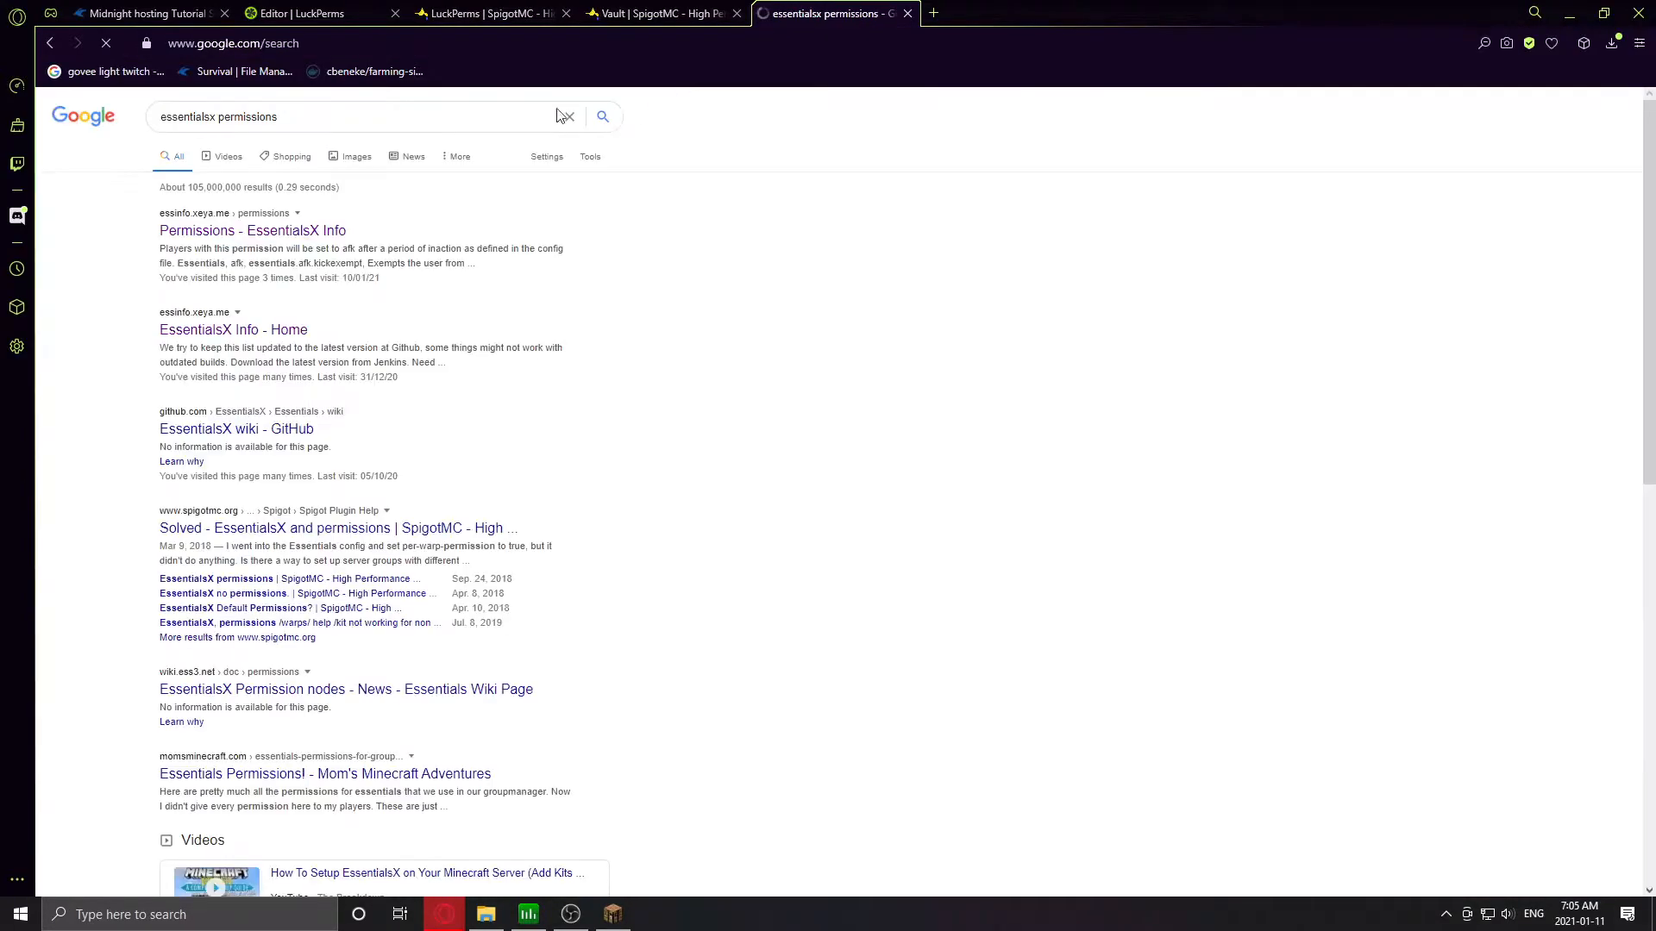
# - Copy essentials.home from the EssentialsX permissions list and queue it for the default group
pyautogui.click(247, 232)
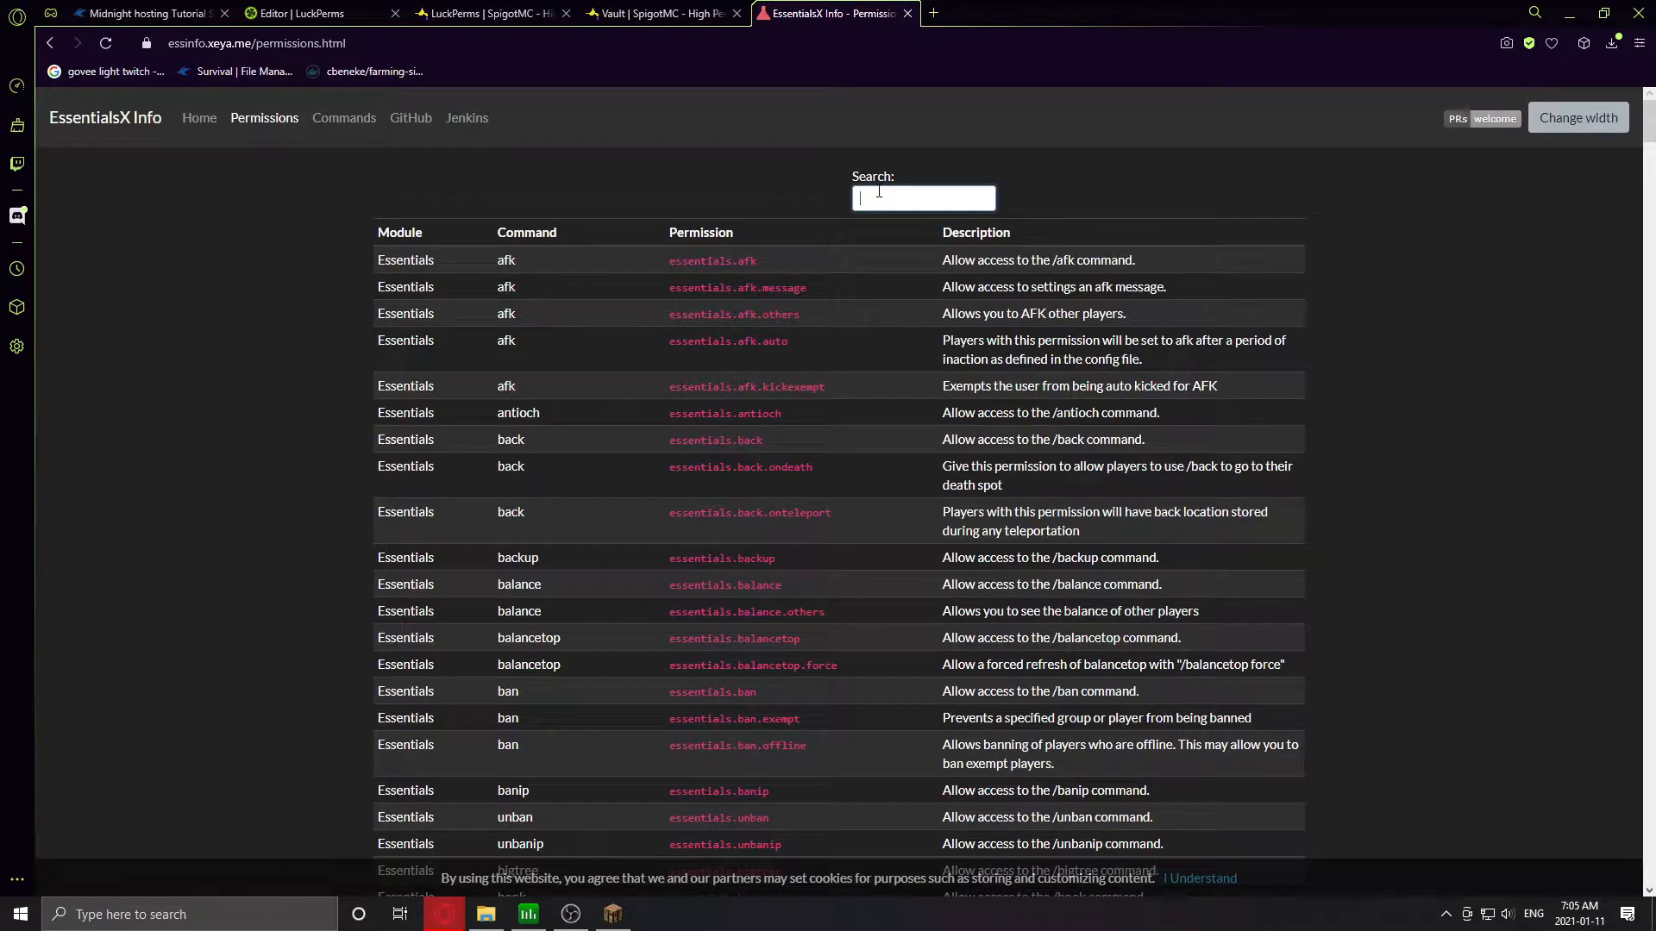
pyautogui.write('home')
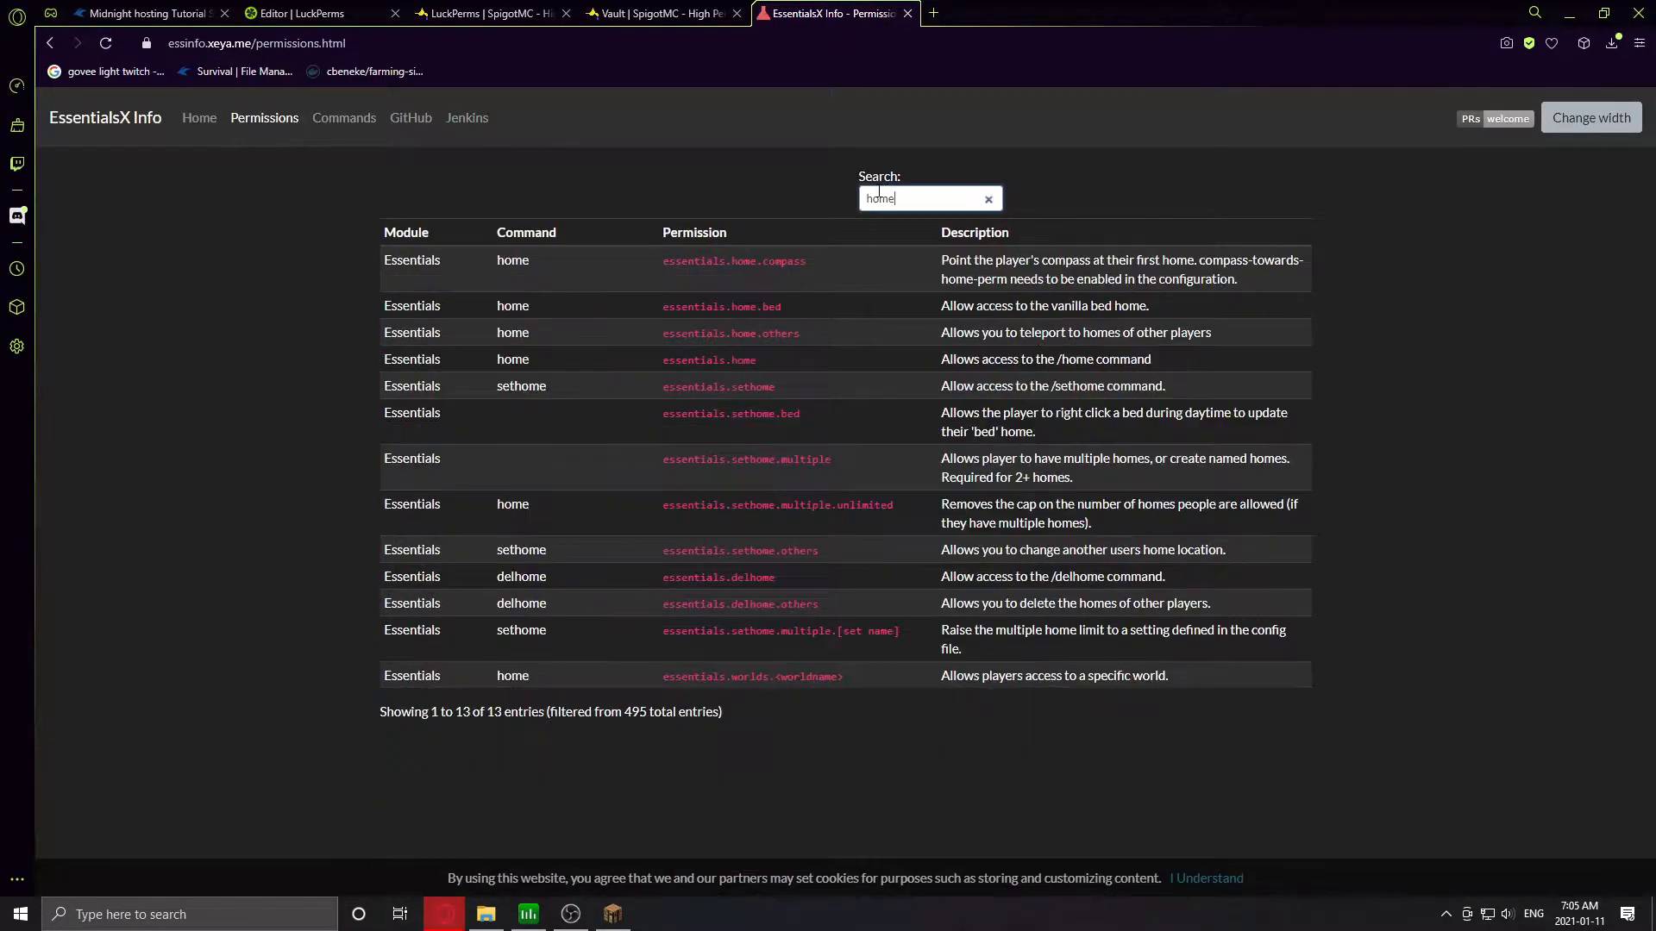
pyautogui.click(717, 359)
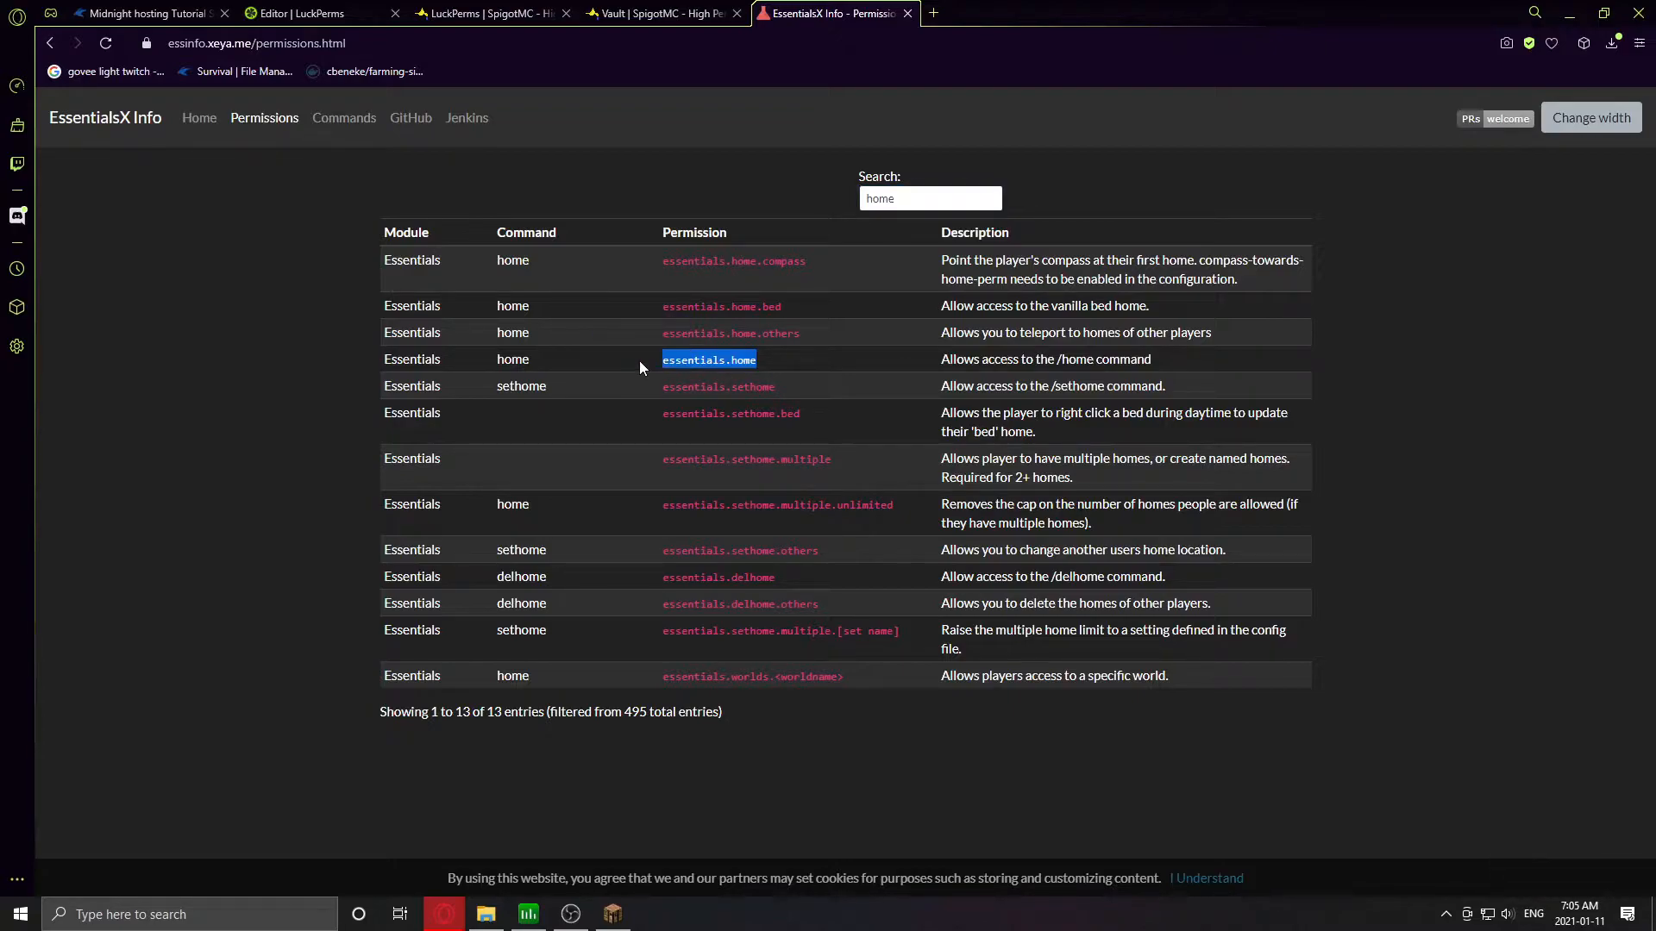
pyautogui.click(181, 10)
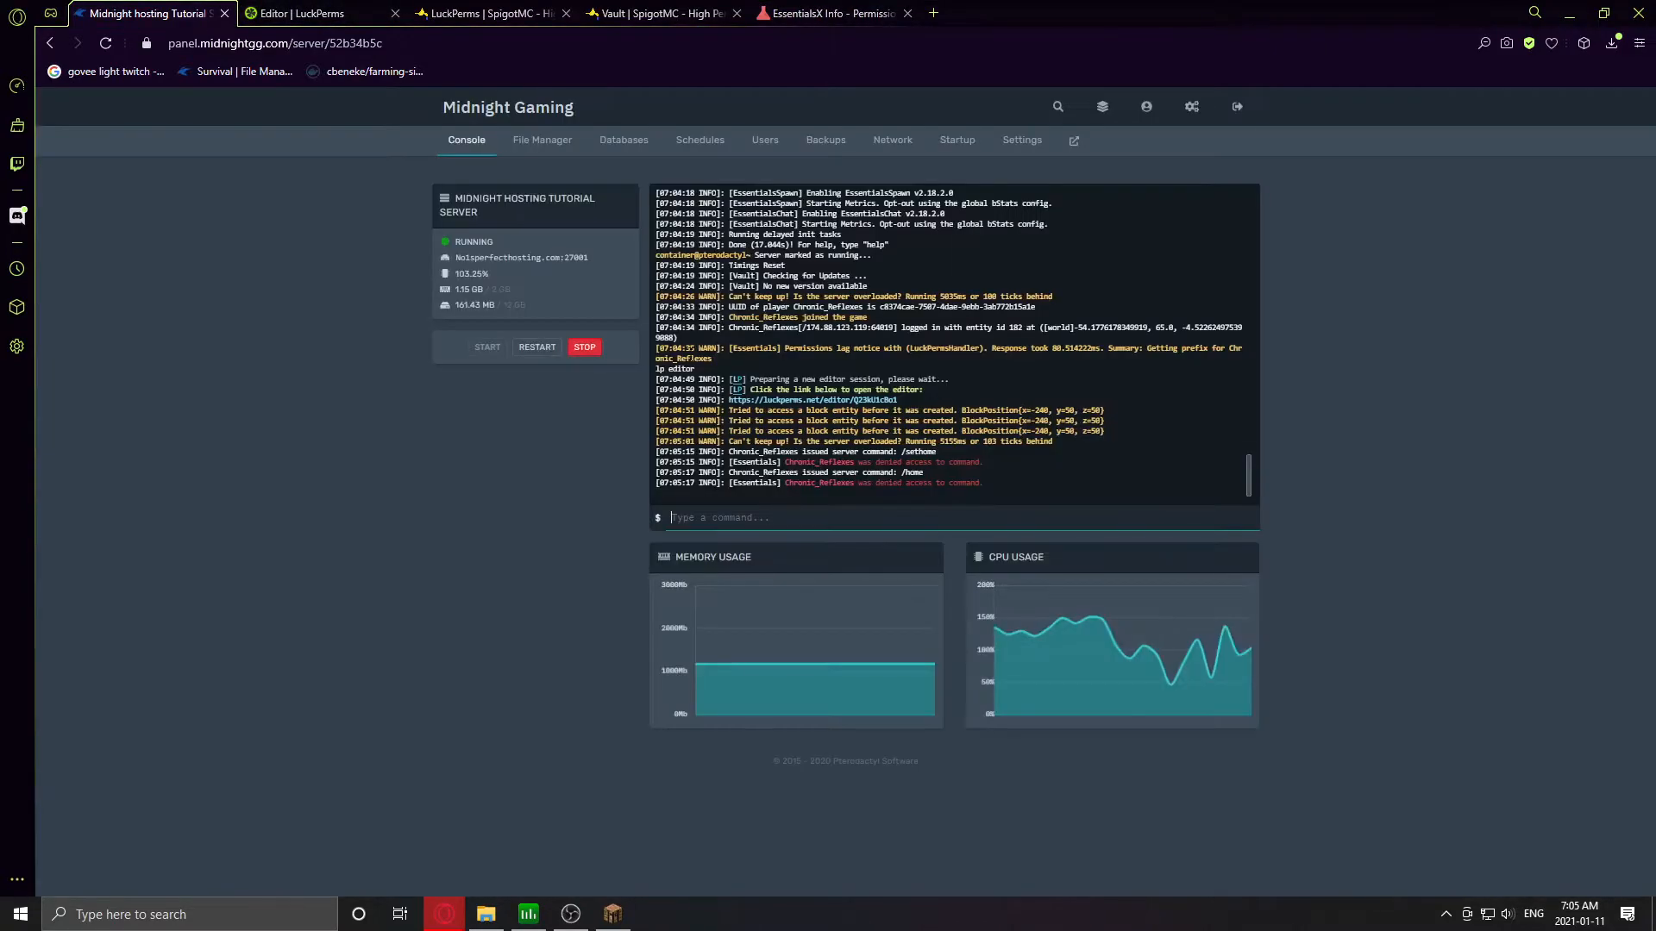
pyautogui.click(302, 13)
pyautogui.click(371, 841)
pyautogui.hotkey('ctrl', 'v')
pyautogui.press('Return')
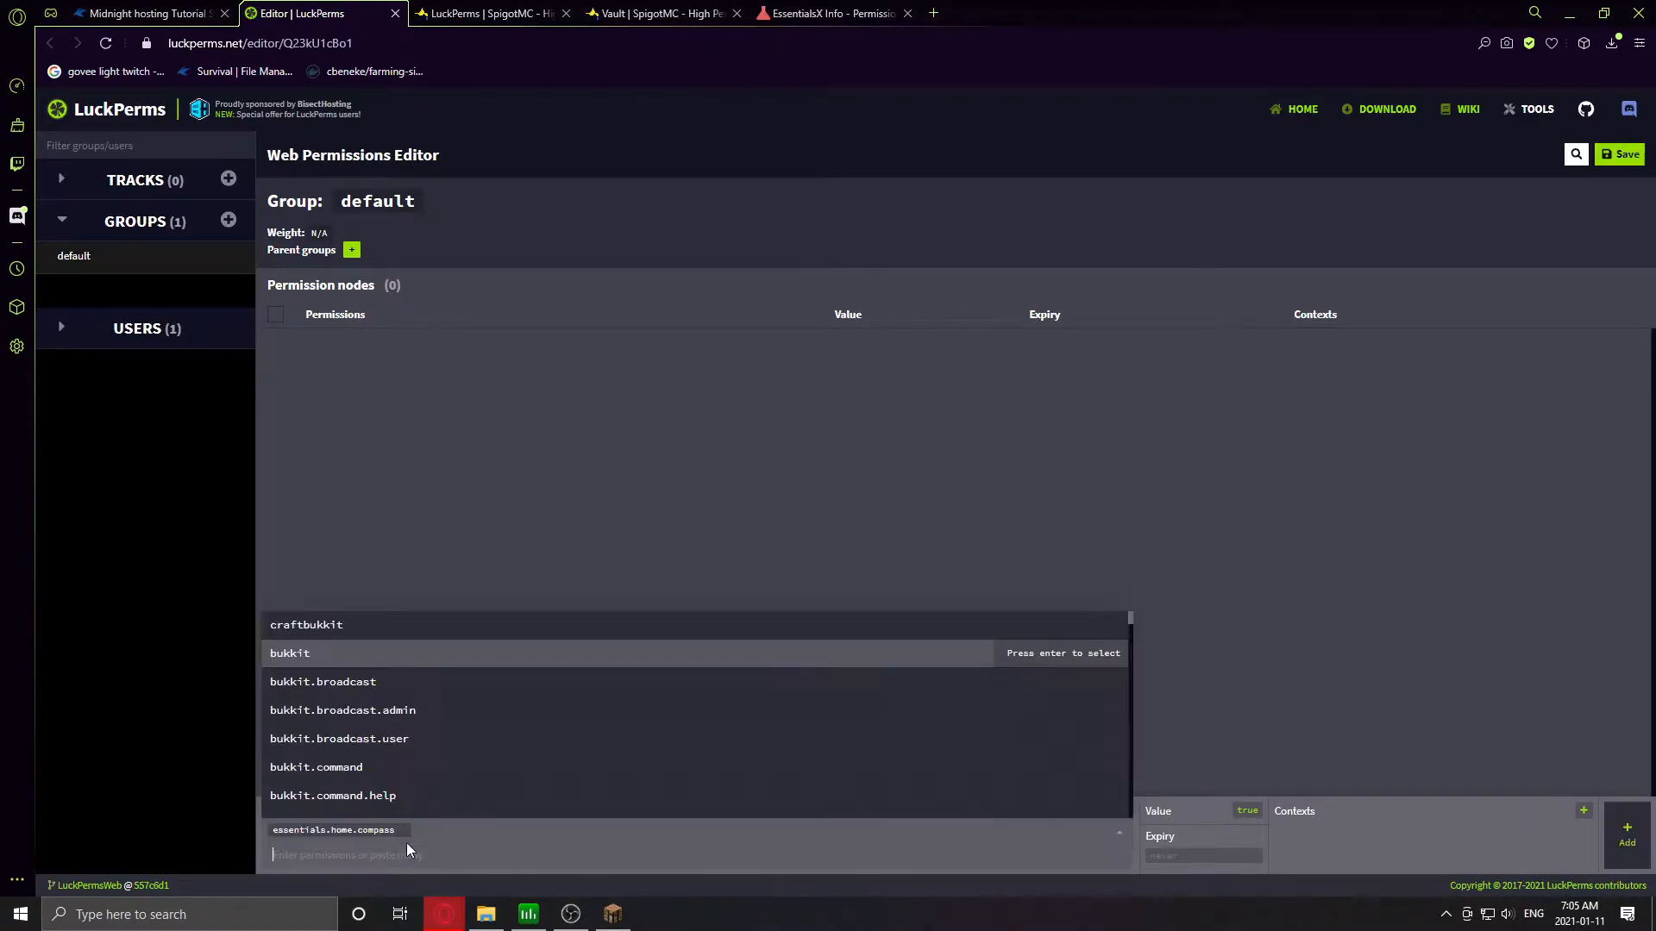
pyautogui.click(403, 831)
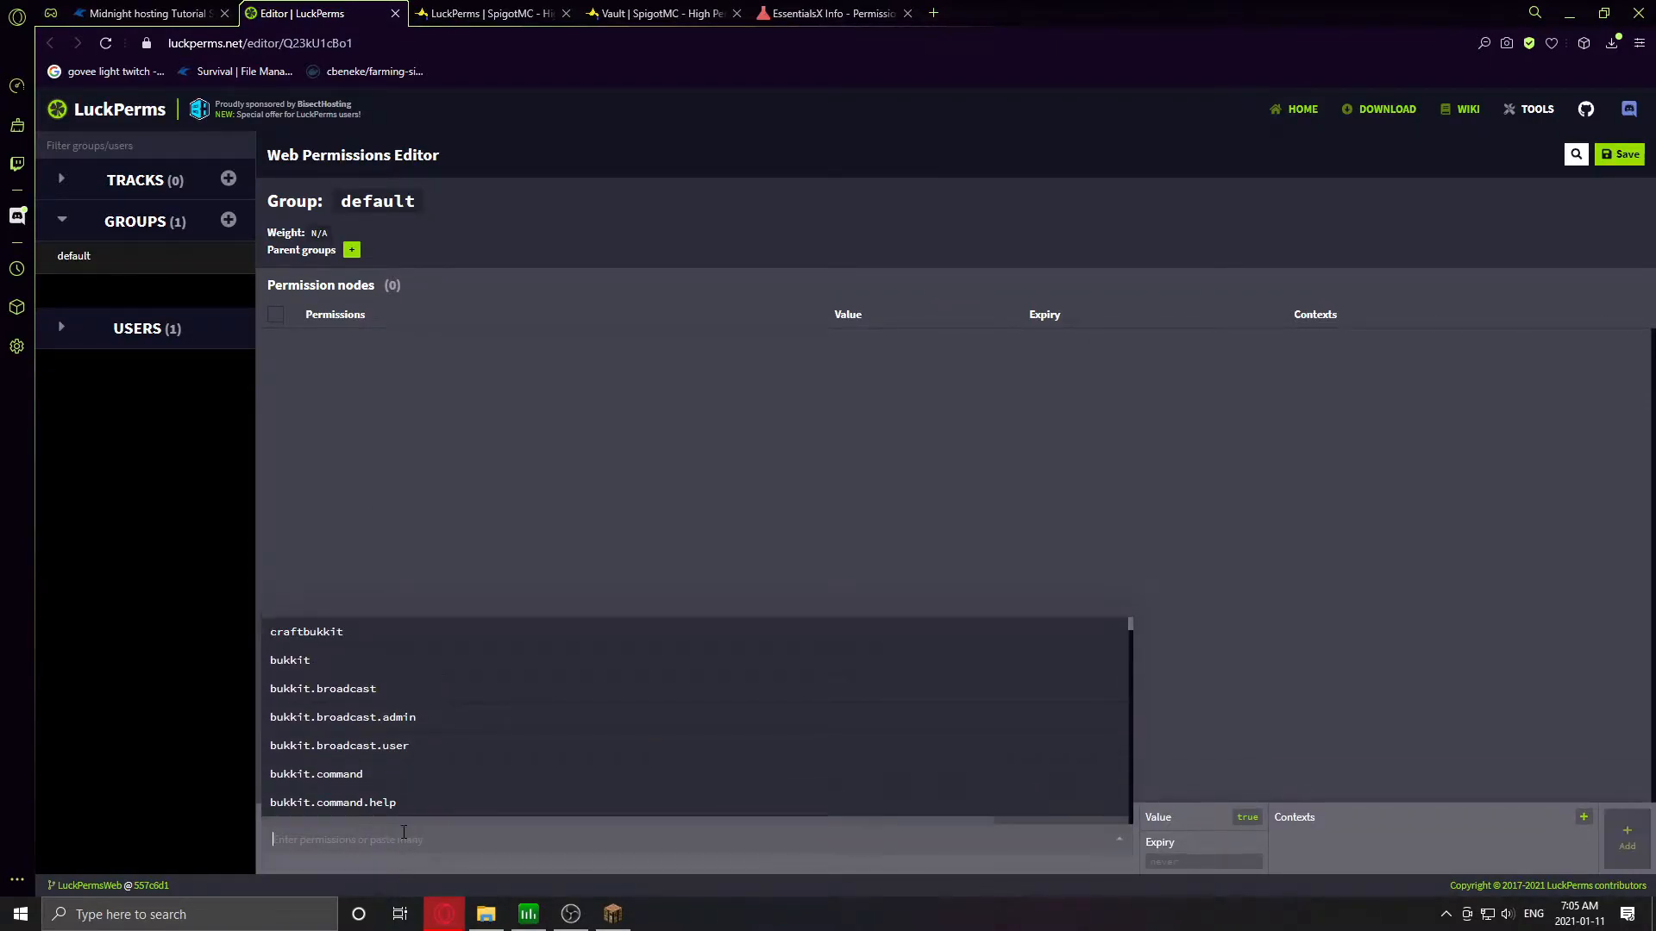
pyautogui.hotkey('ctrl', 'v')
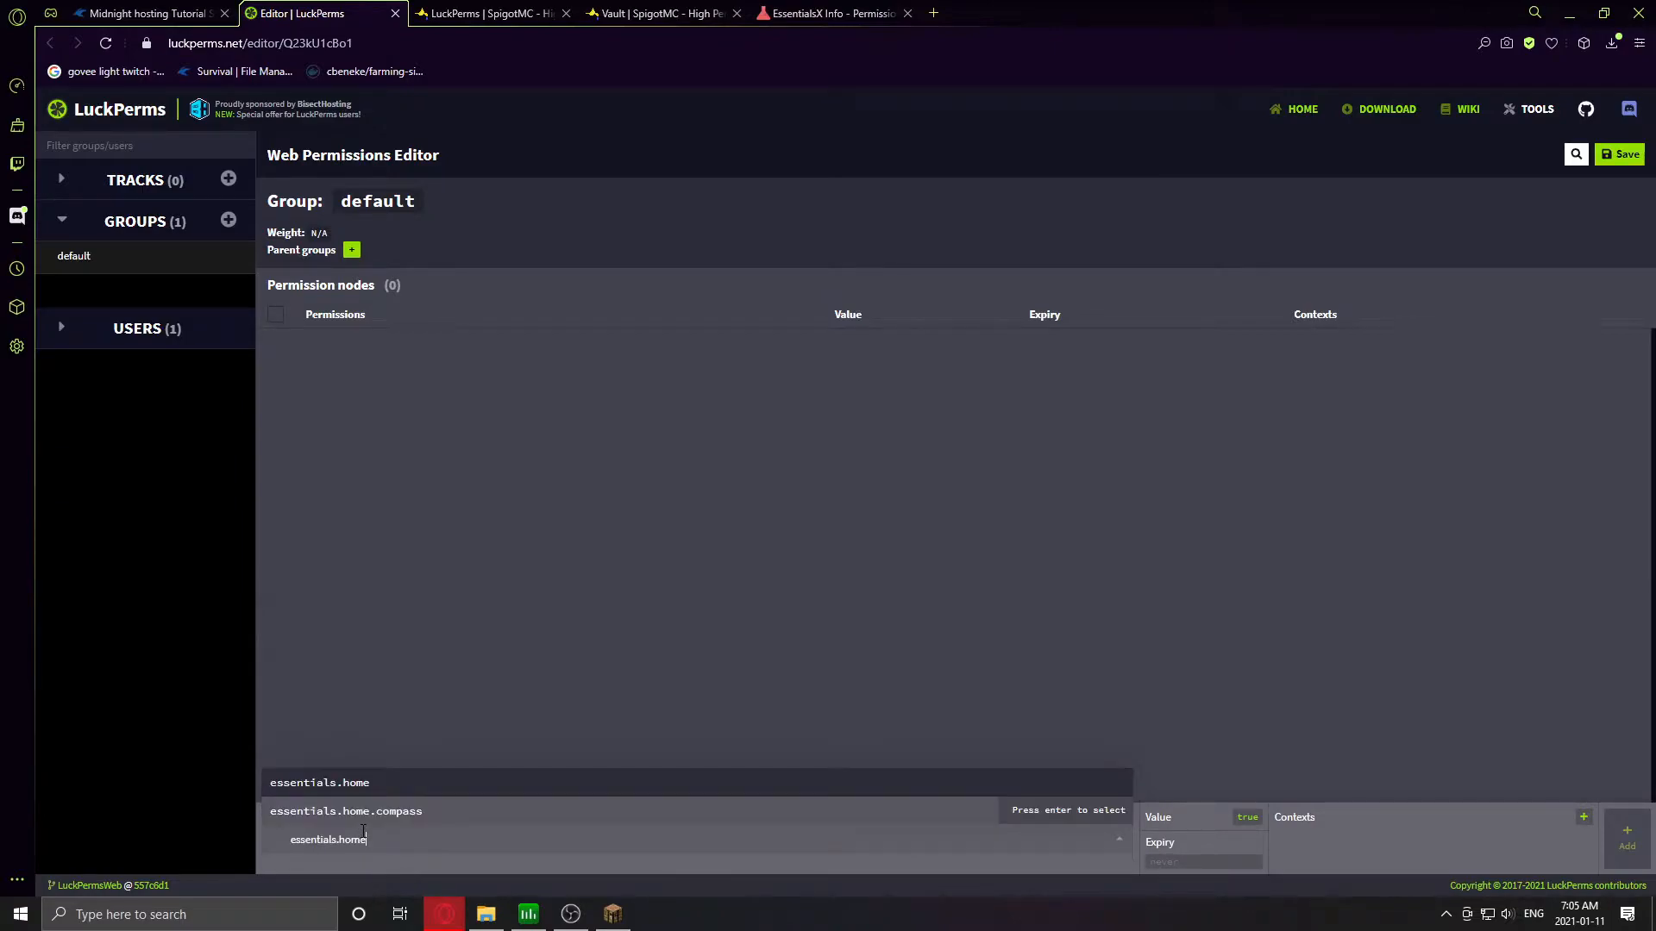
pyautogui.click(335, 786)
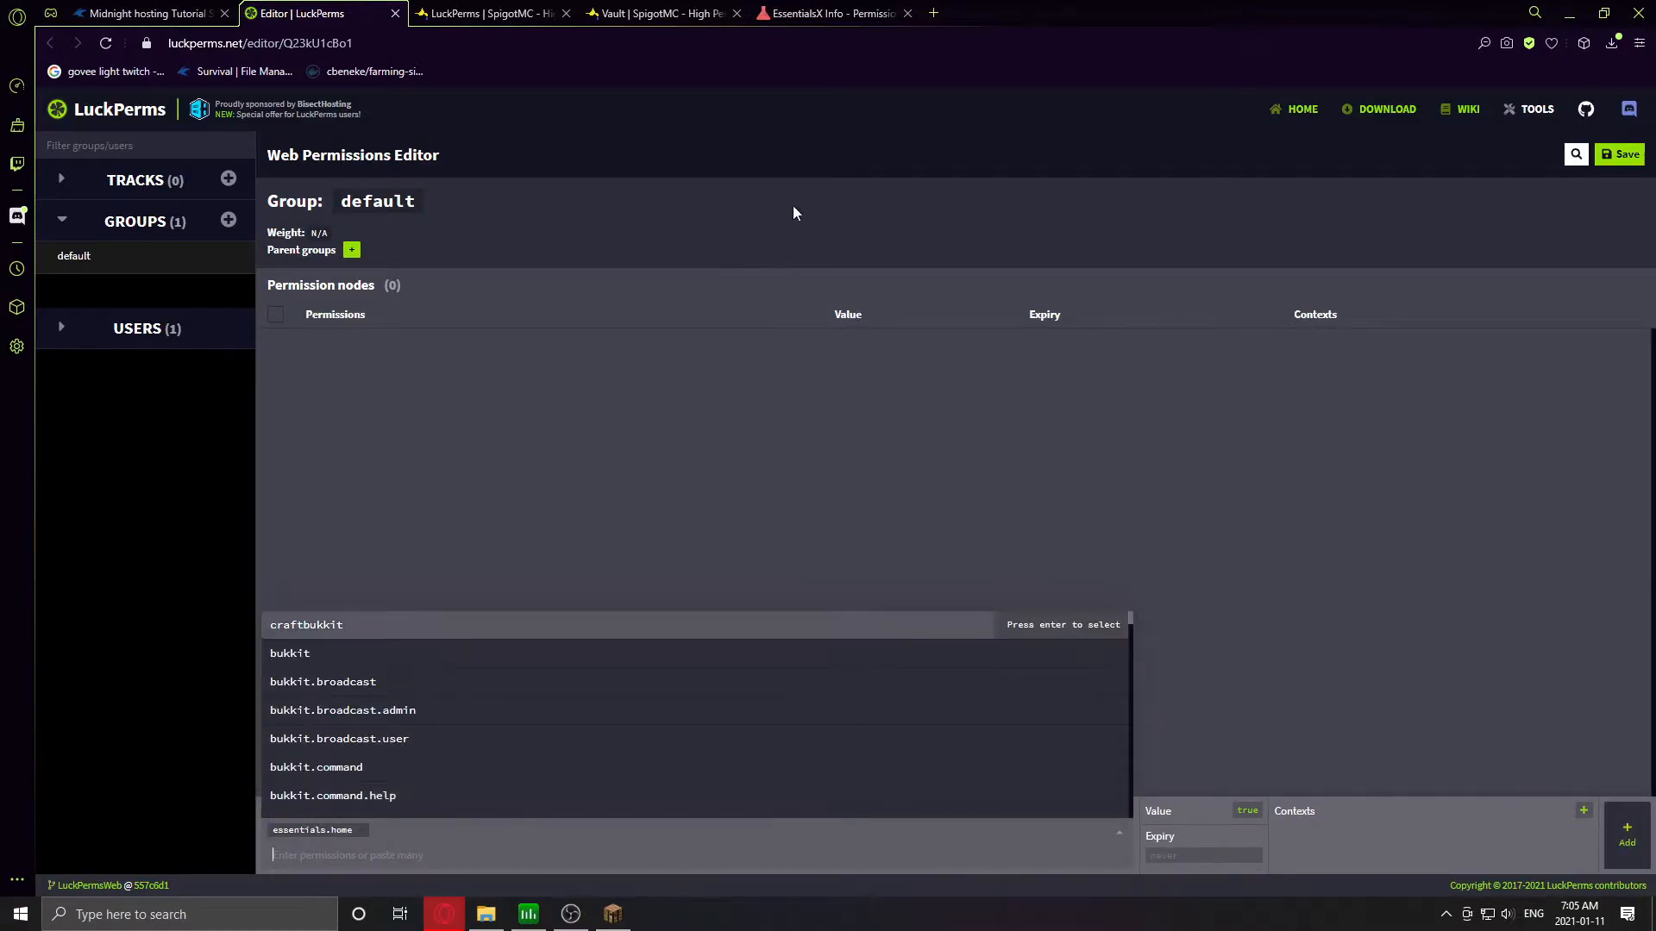
# - Copy essentials.sethome from the permissions list and queue it for the default group
pyautogui.click(785, 17)
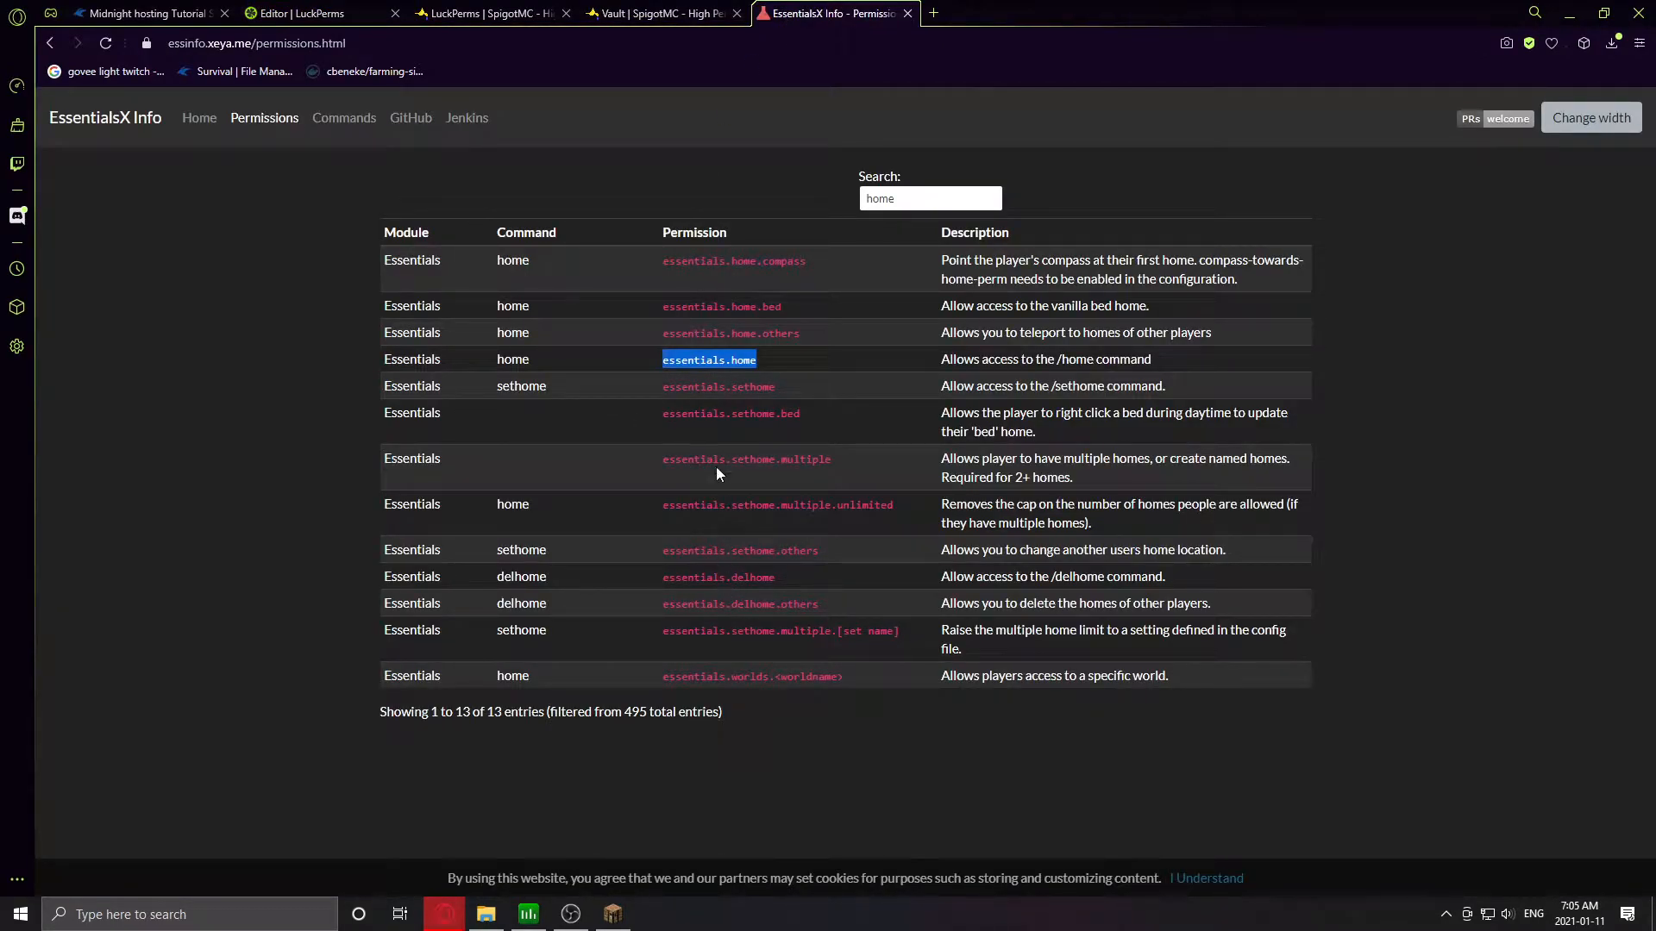
pyautogui.tripleClick(733, 388)
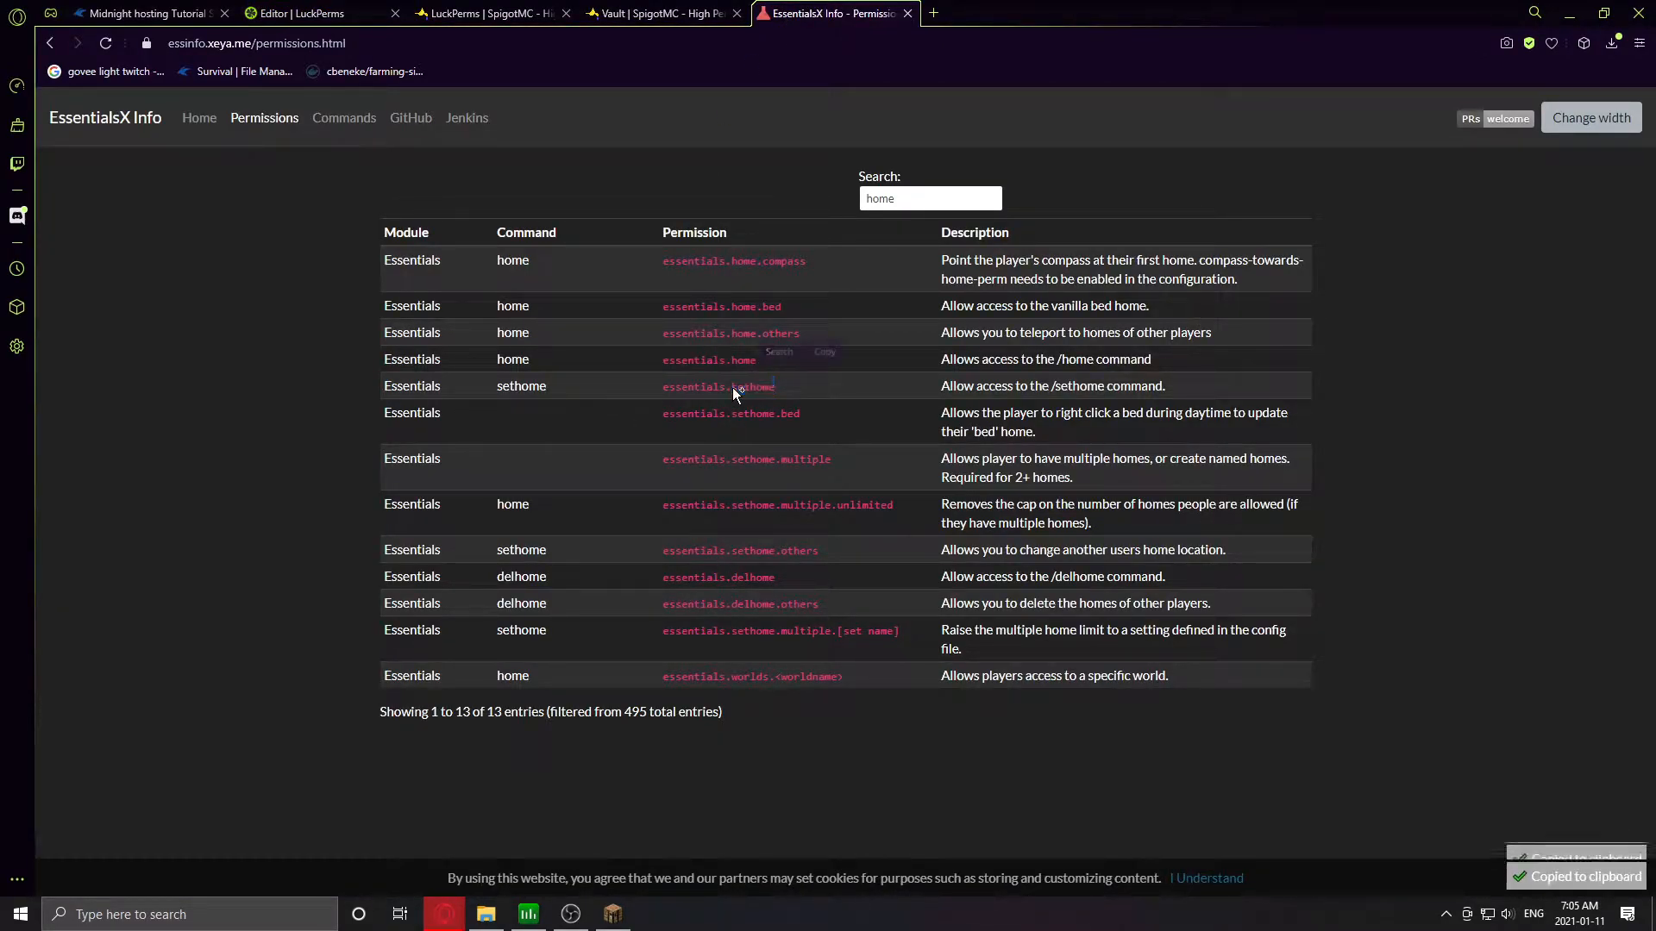
pyautogui.click(785, 395)
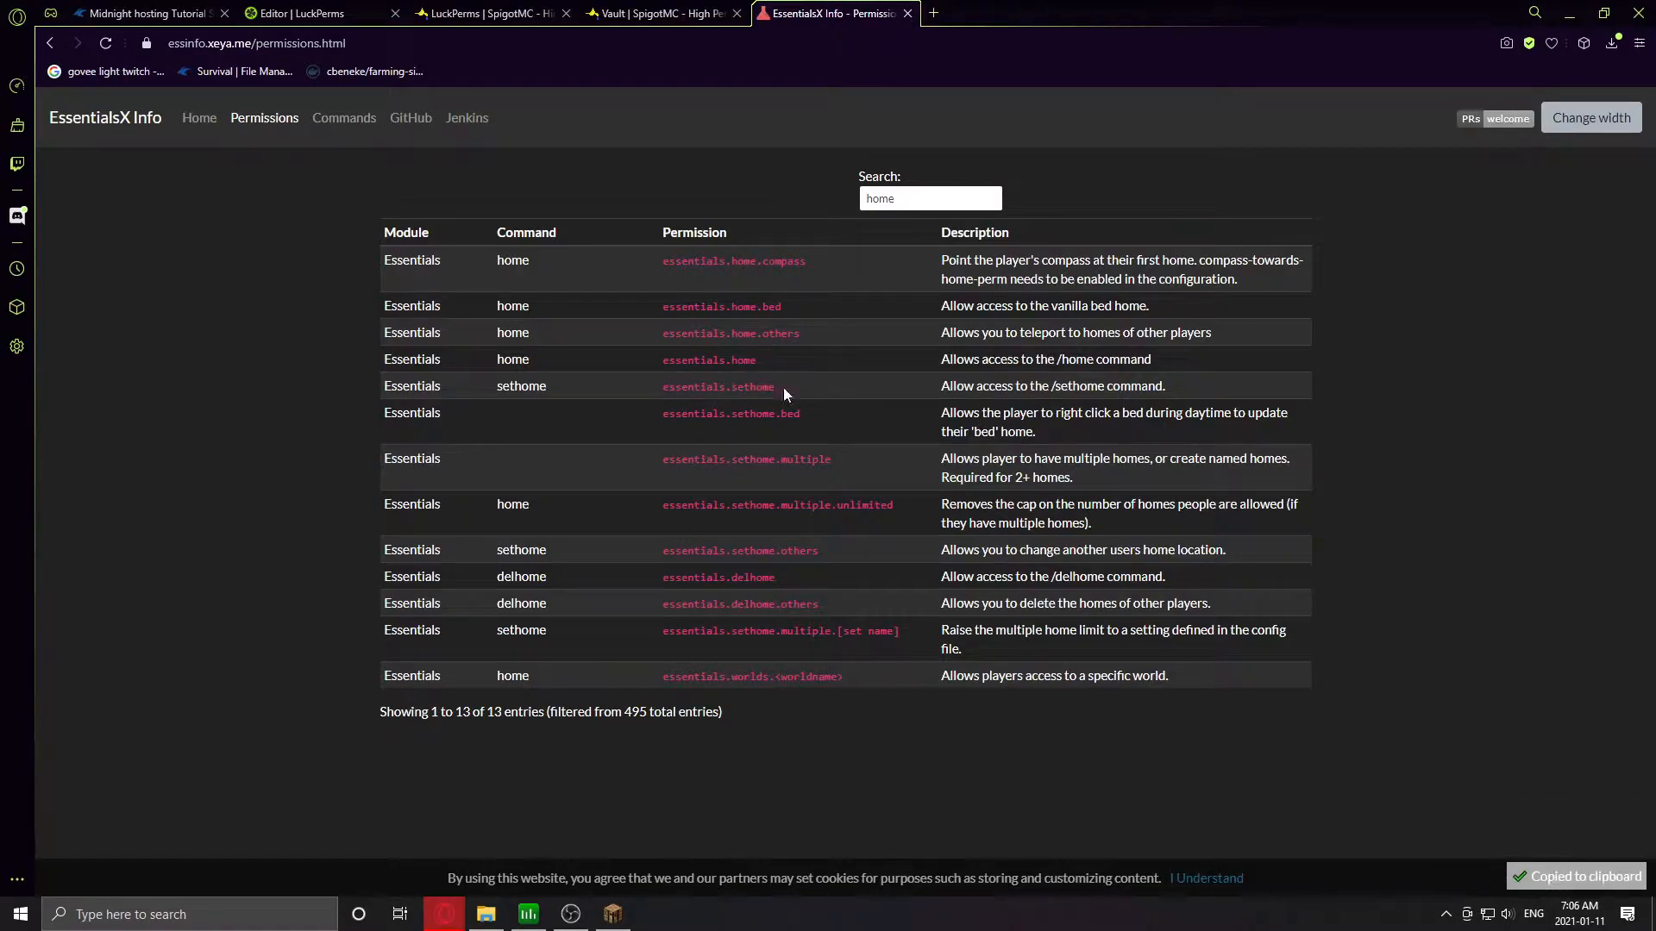
pyautogui.moveTo(771, 391); pyautogui.dragTo(666, 395)
pyautogui.click(302, 13)
pyautogui.click(522, 844)
pyautogui.hotkey('ctrl', 'v')
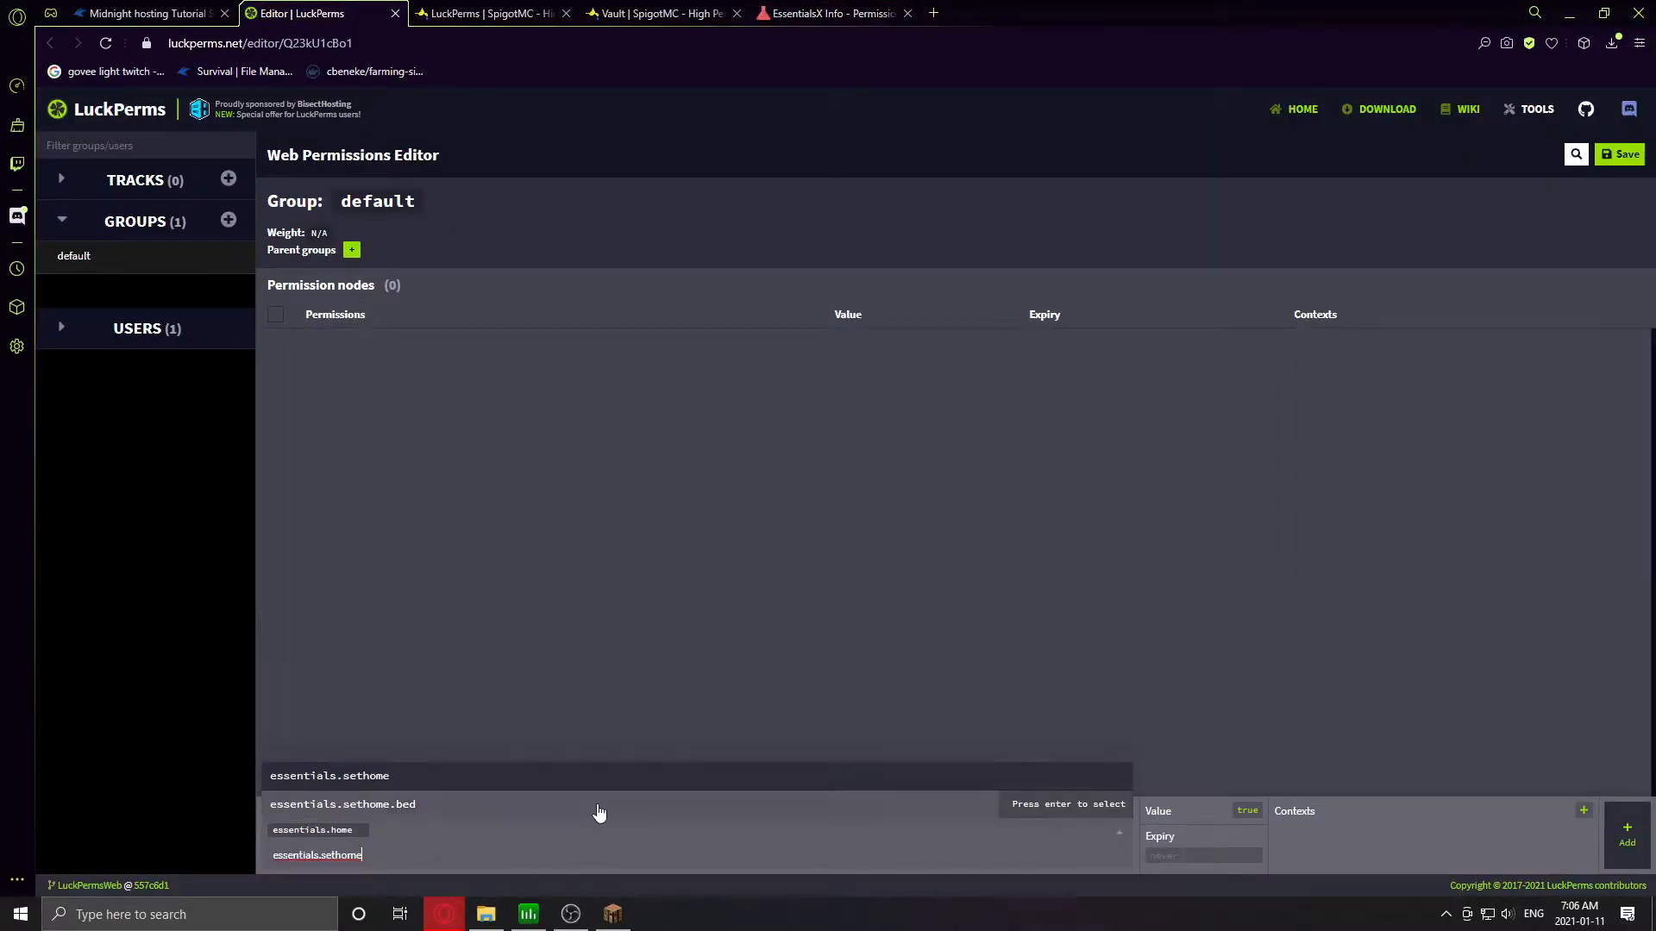
pyautogui.click(404, 779)
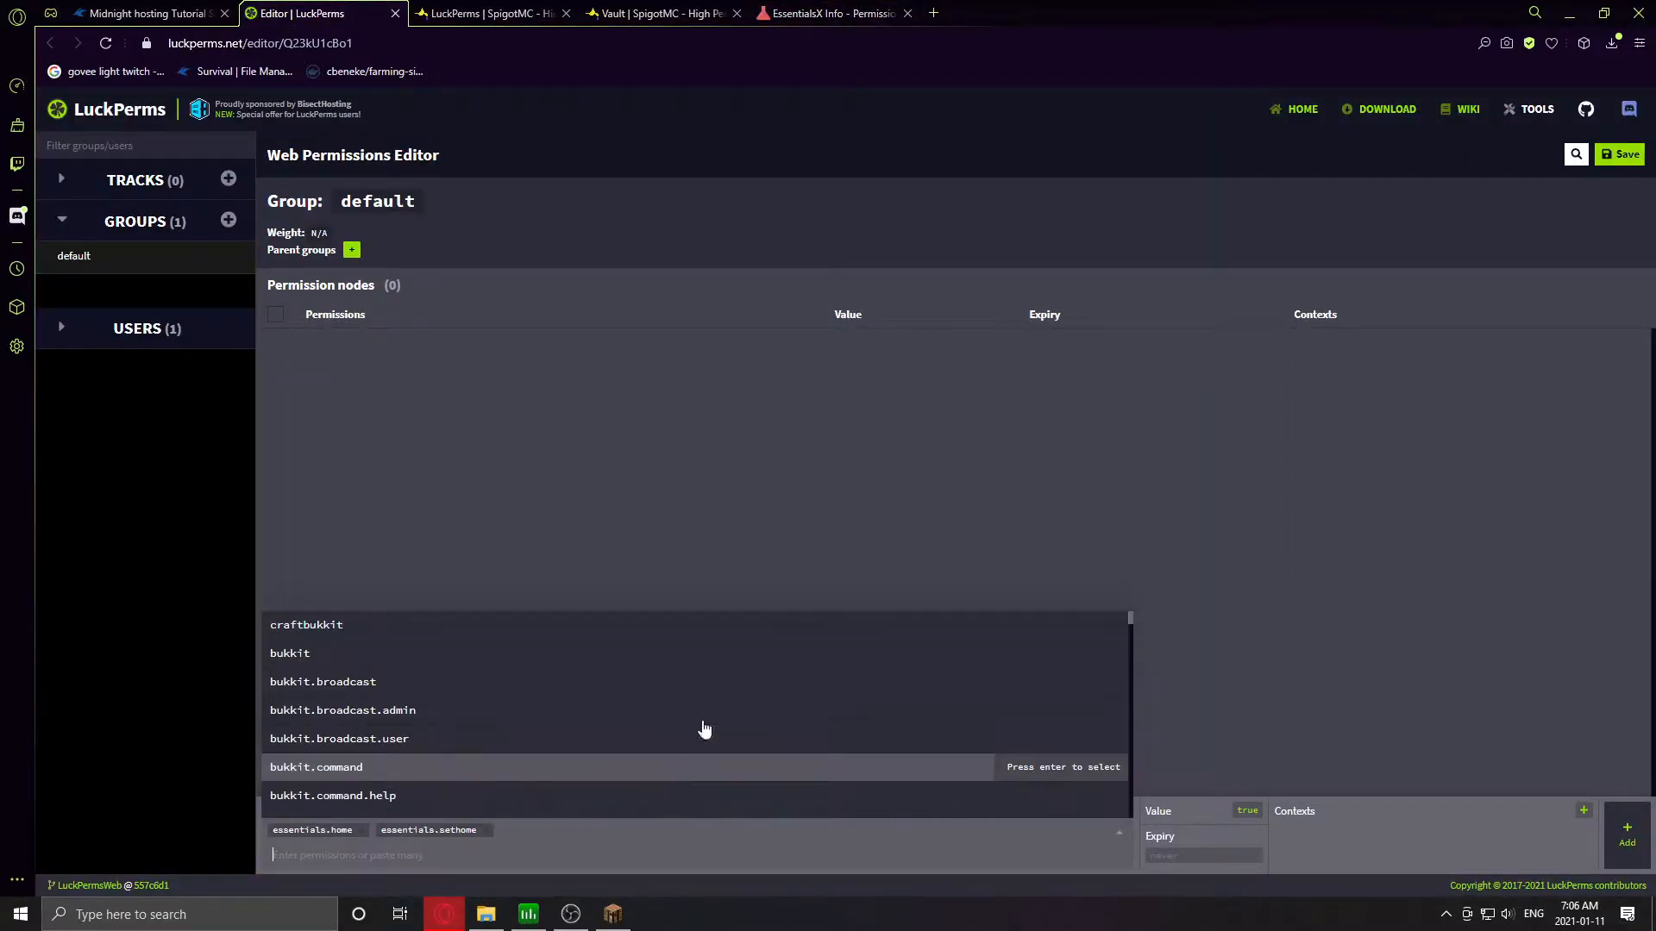
# - Queue essentials.delhome as well and add all three home permissions to default
pyautogui.click(716, 16)
pyautogui.click(824, 13)
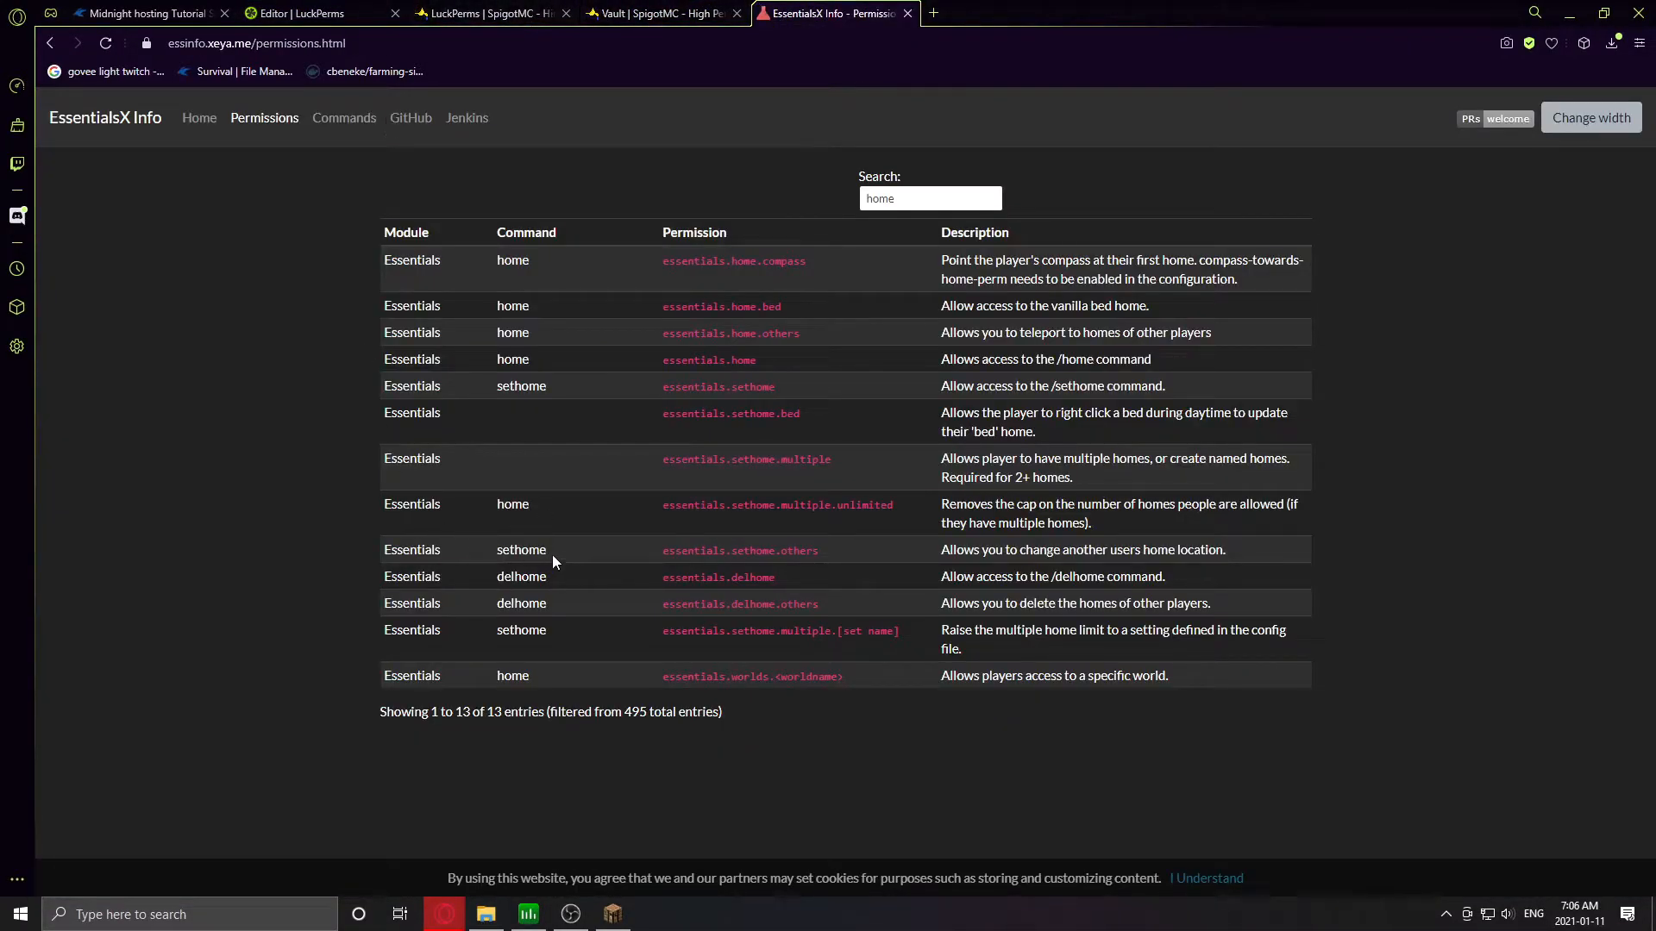
pyautogui.moveTo(780, 579); pyautogui.dragTo(655, 580)
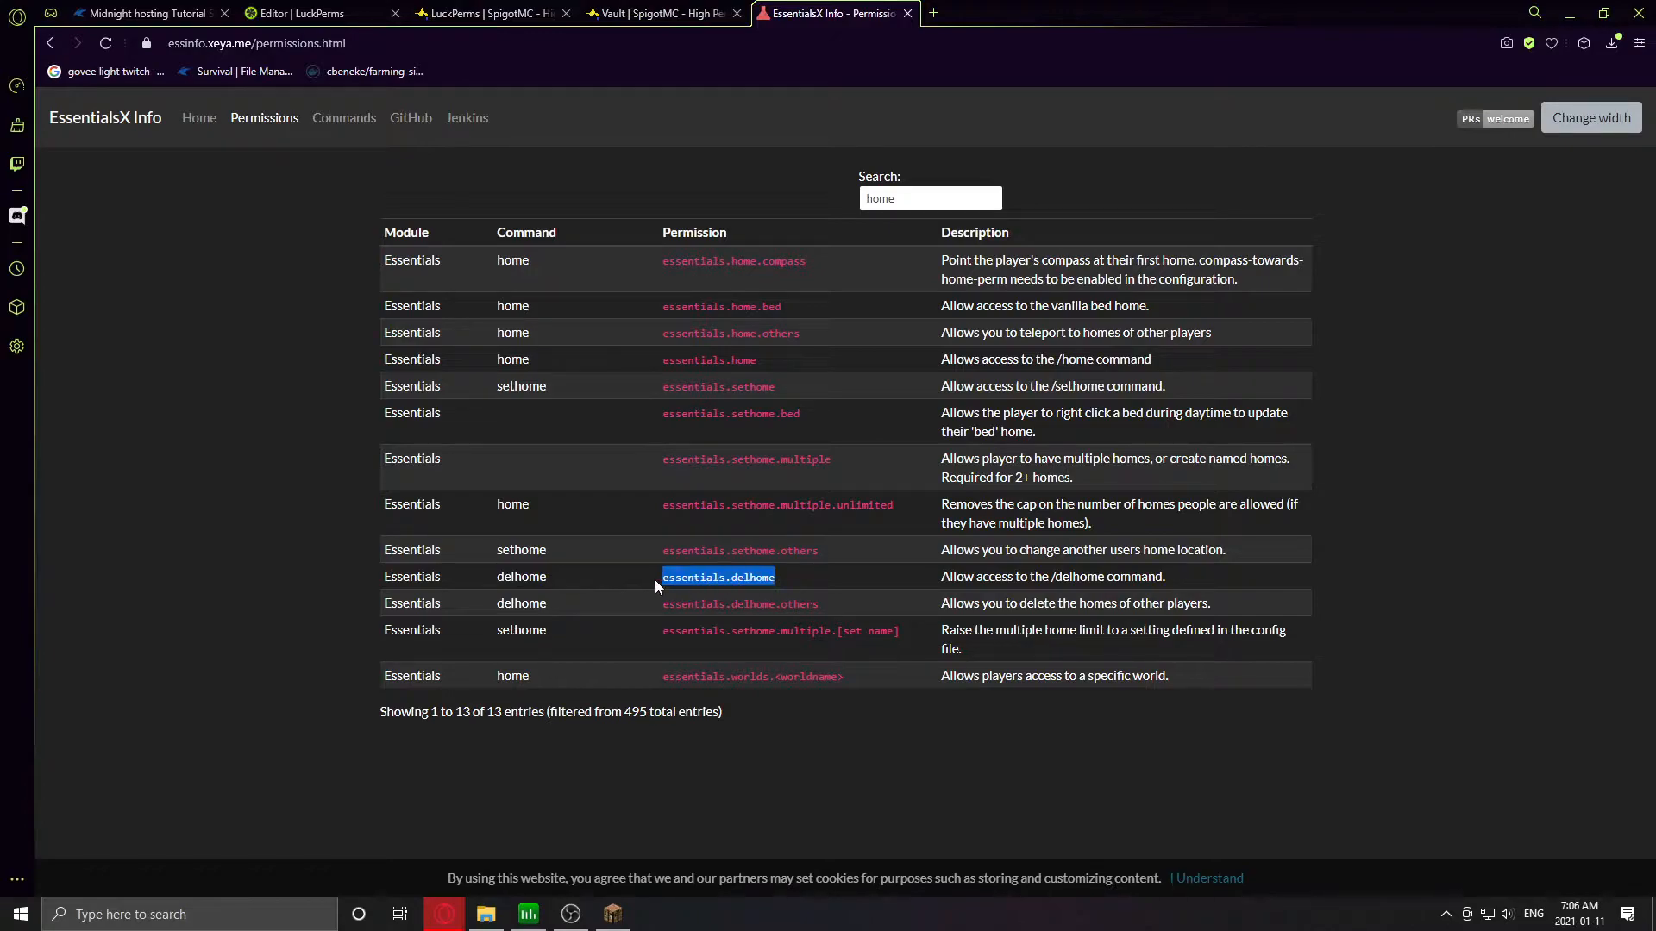
pyautogui.click(302, 14)
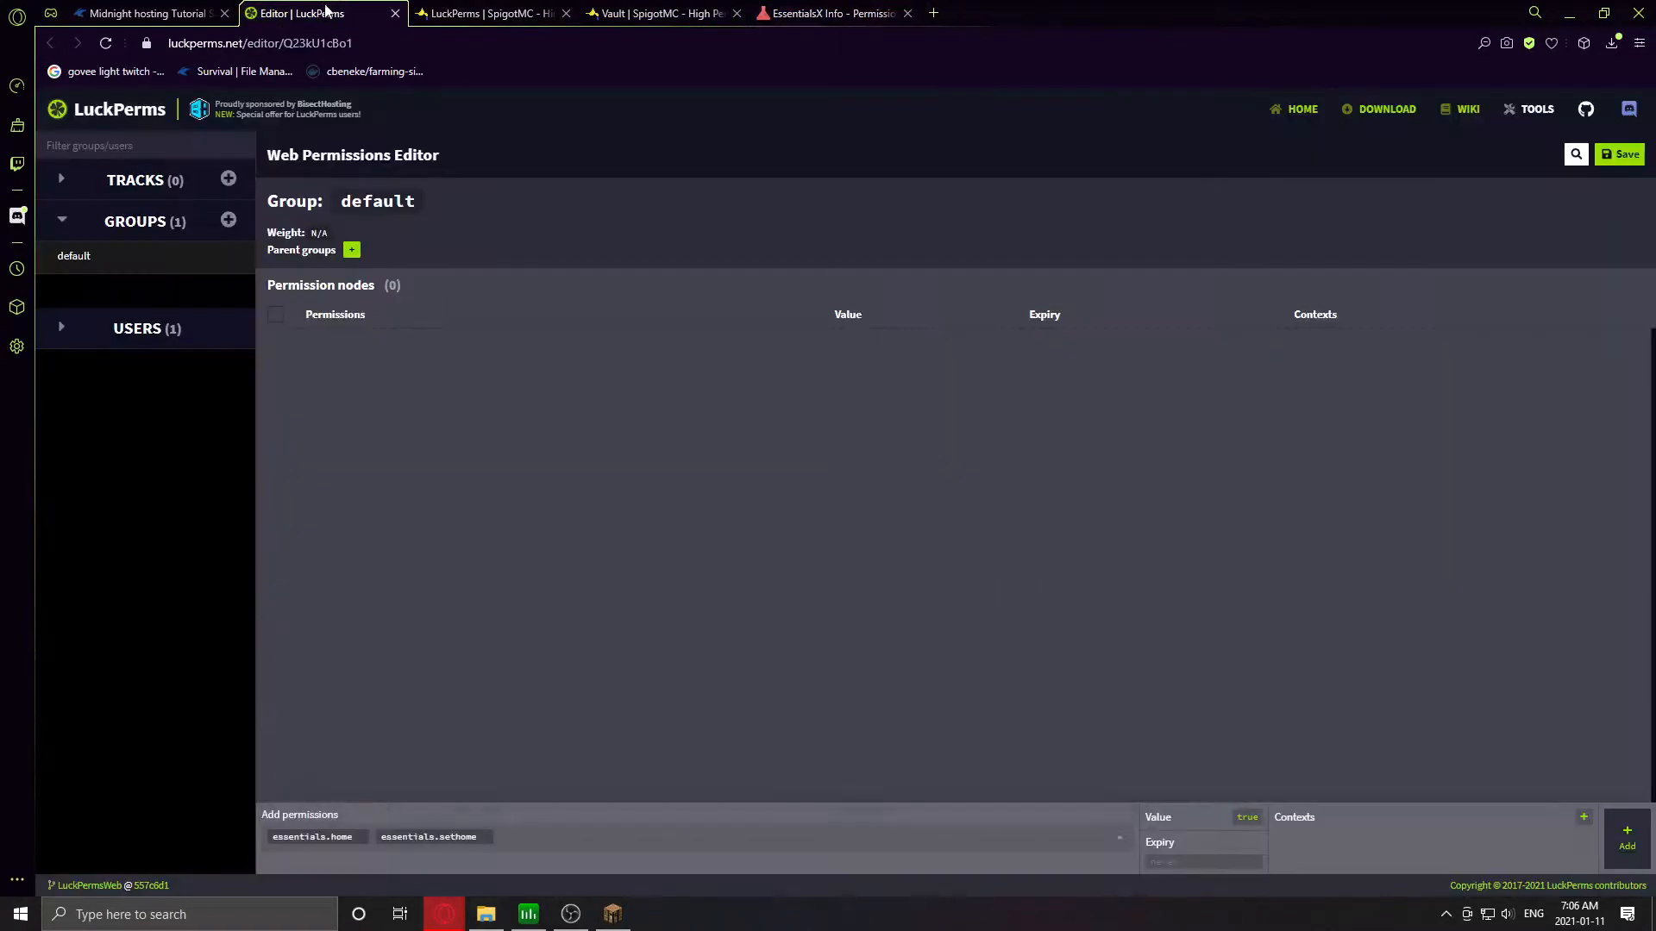
pyautogui.click(555, 835)
pyautogui.hotkey('ctrl', 'v')
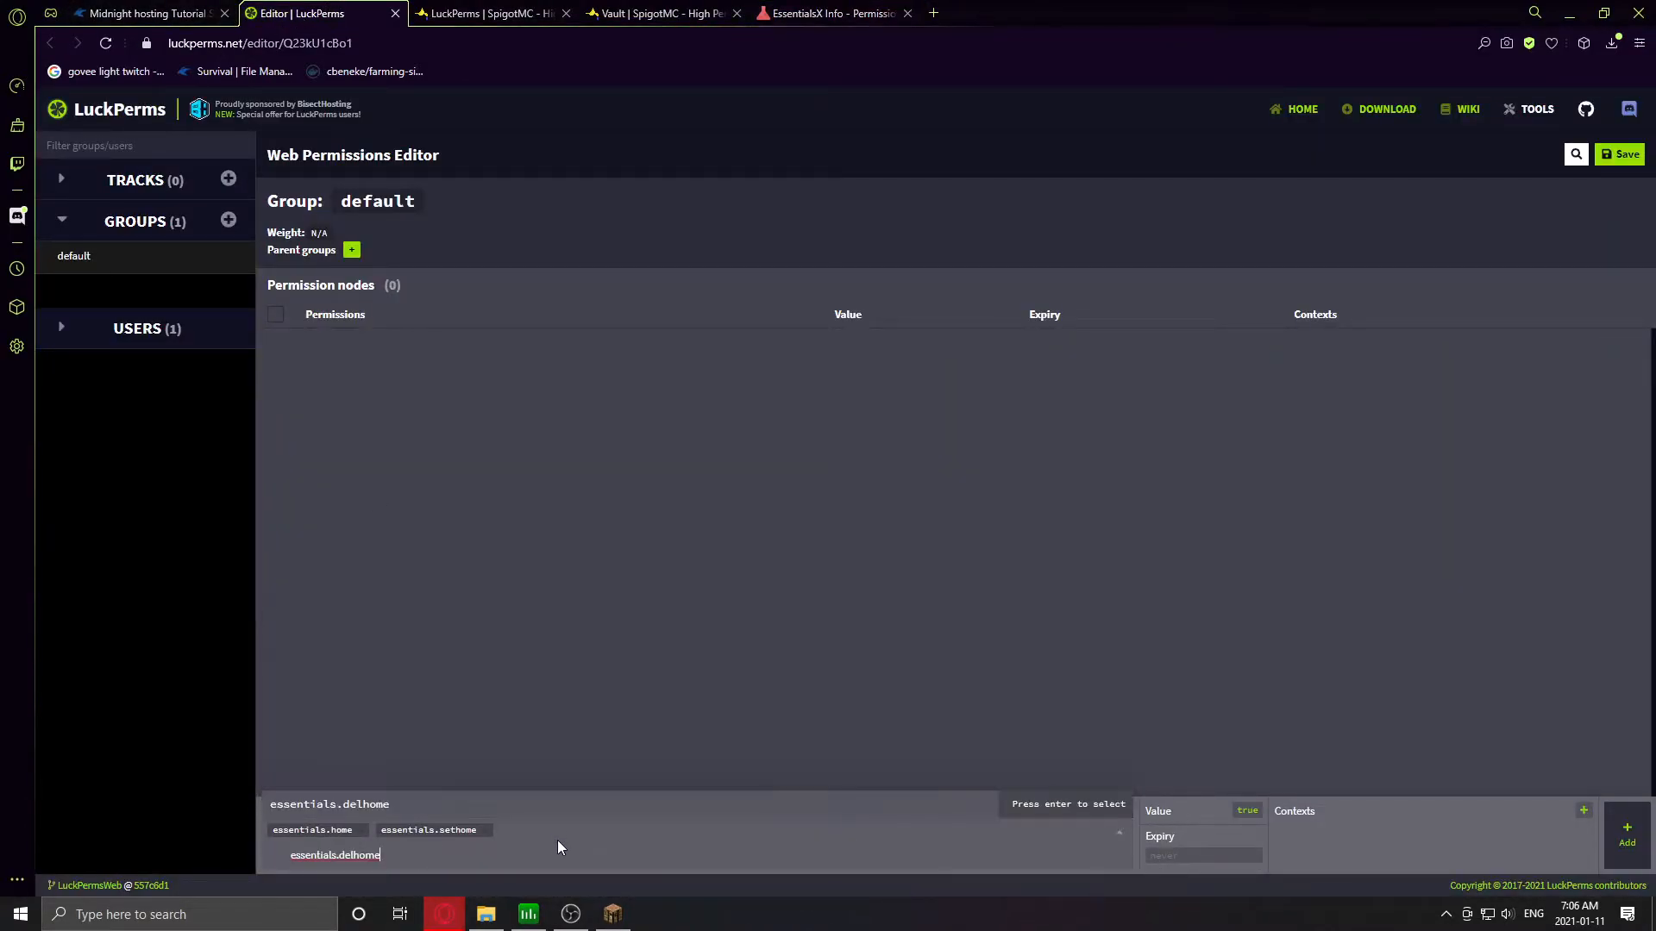
pyautogui.click(412, 850)
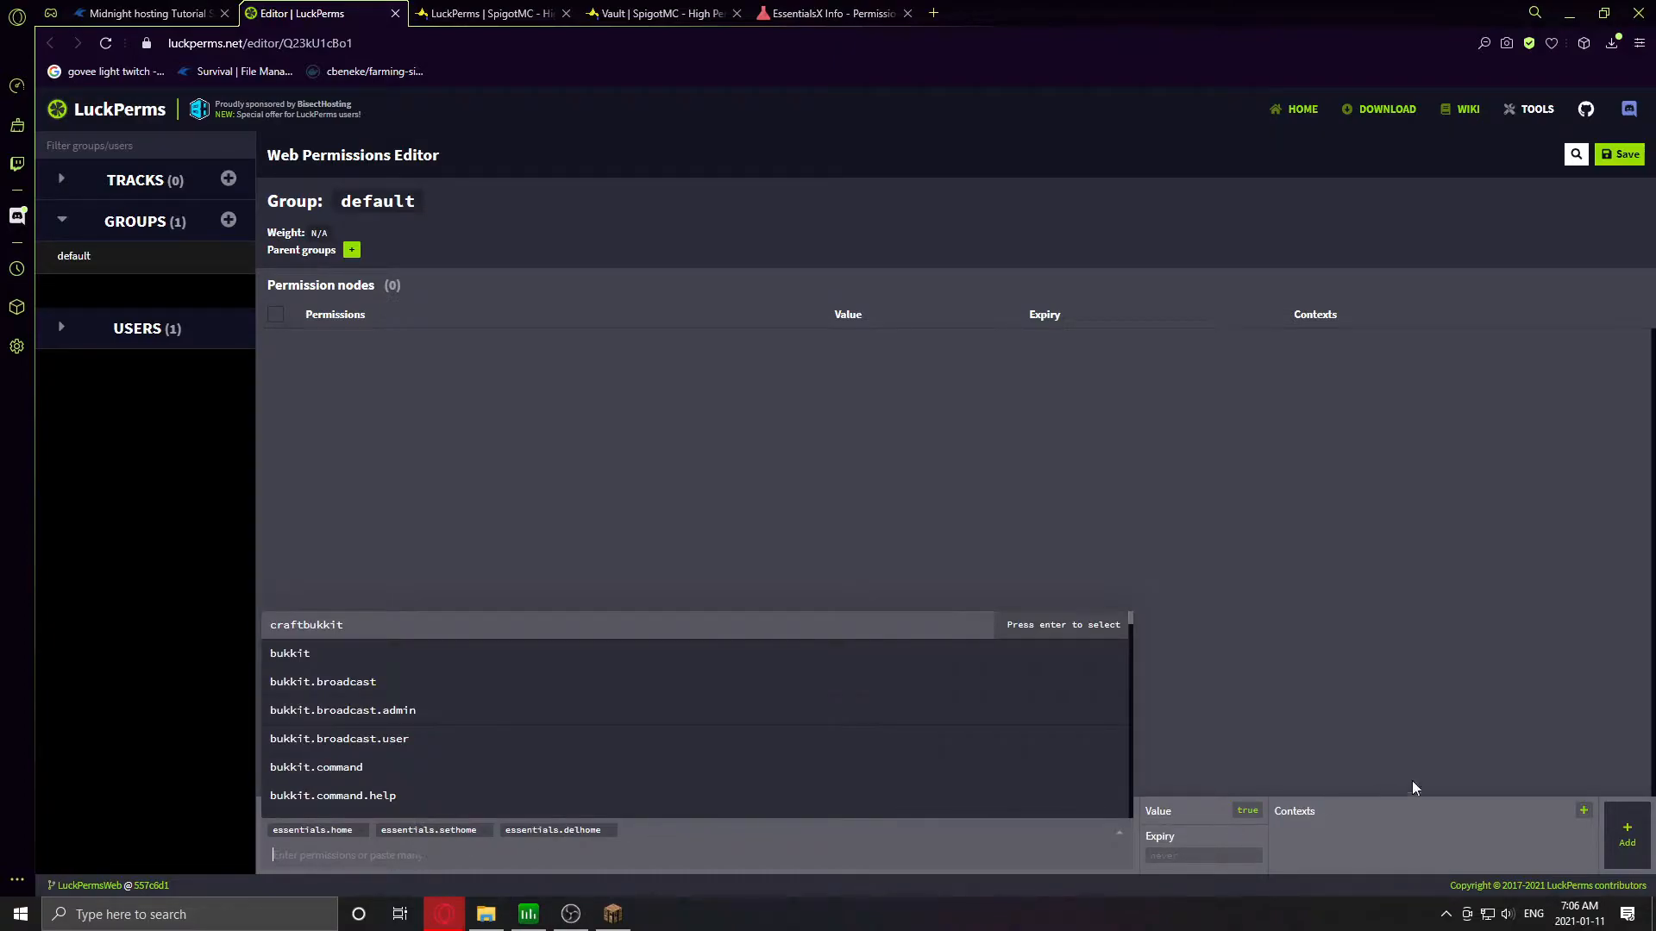
pyautogui.click(1615, 830)
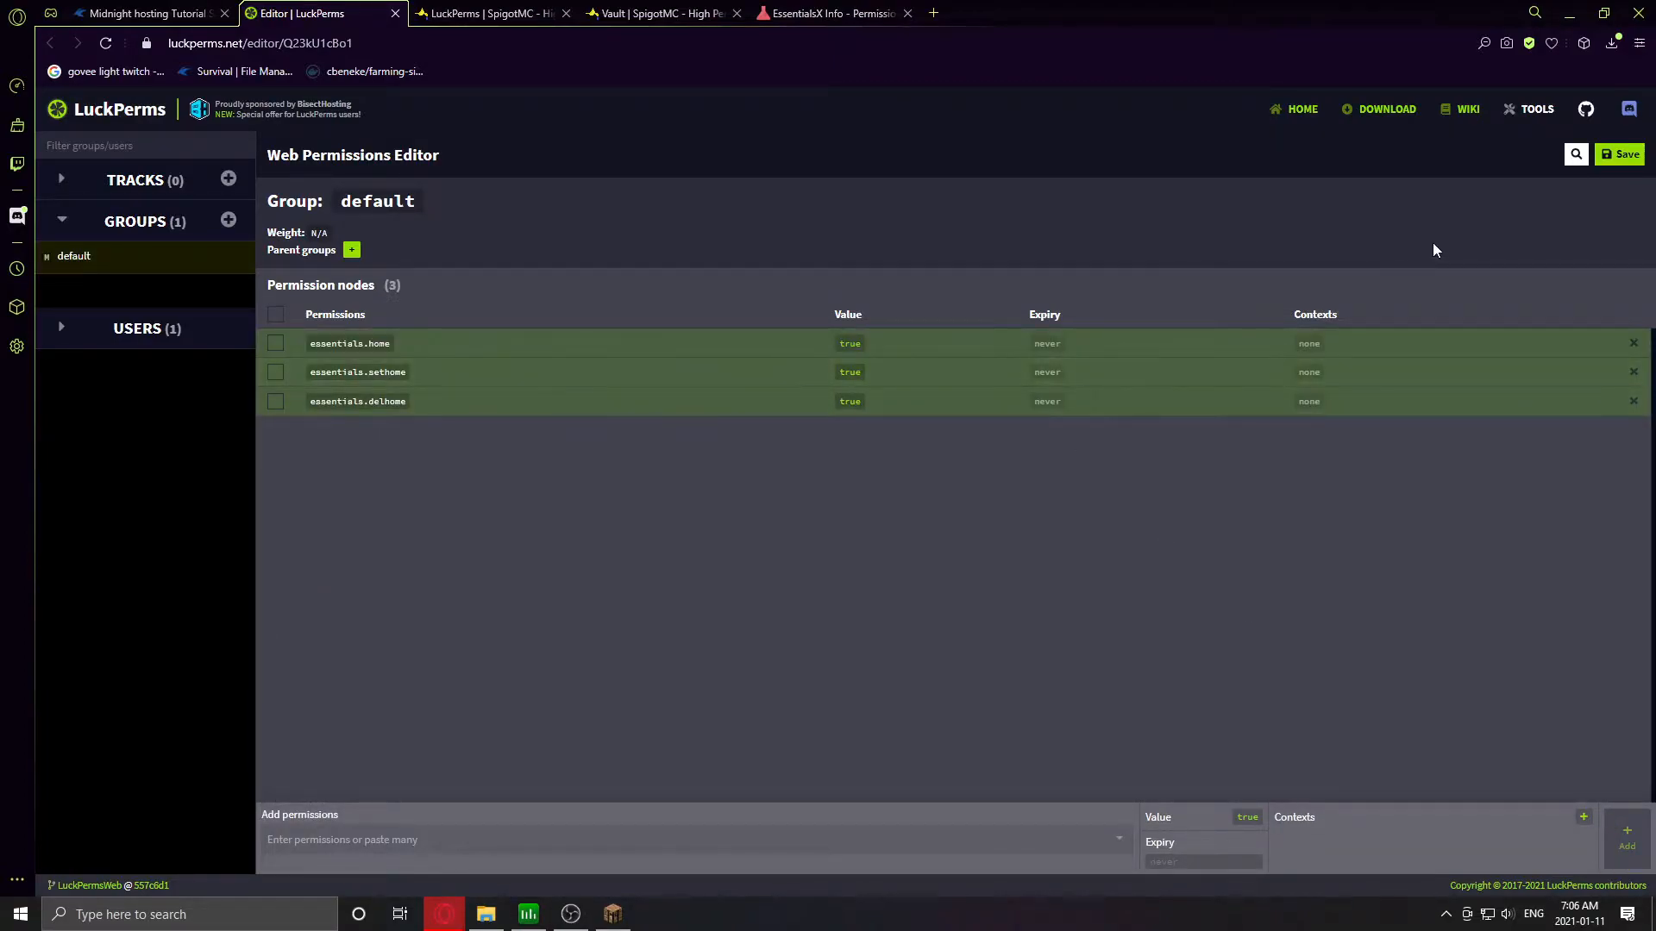
# - Save the editor changes and run the copied /lp applyedits command in the server console
pyautogui.click(1623, 158)
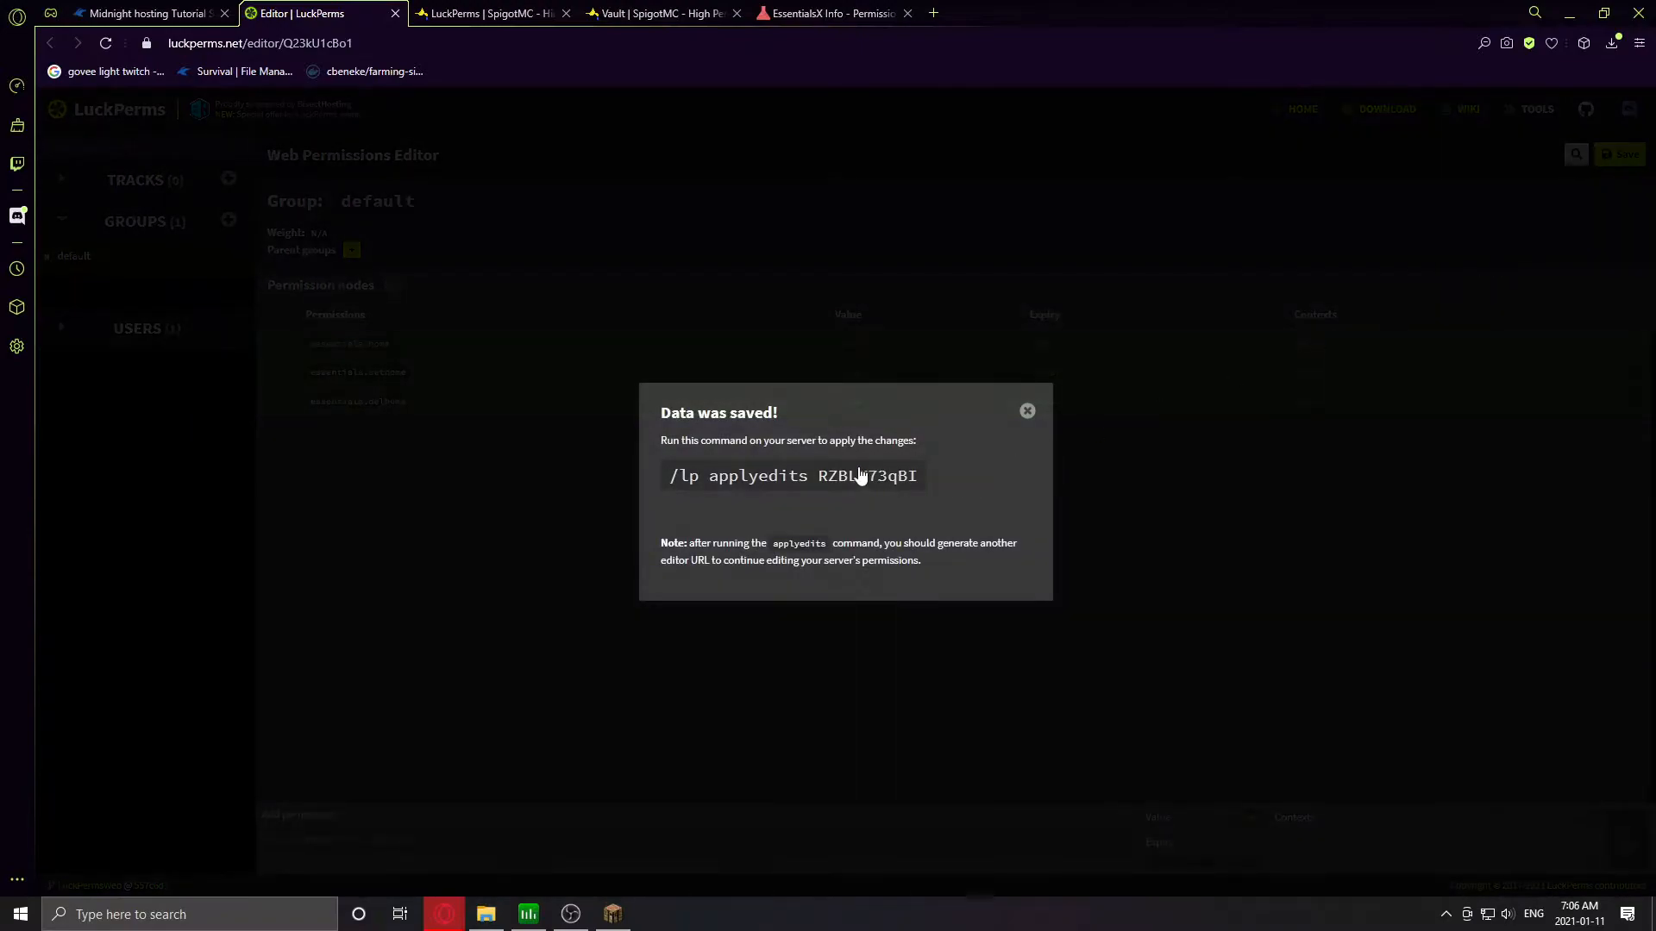
pyautogui.click(861, 474)
pyautogui.click(142, 13)
pyautogui.click(747, 517)
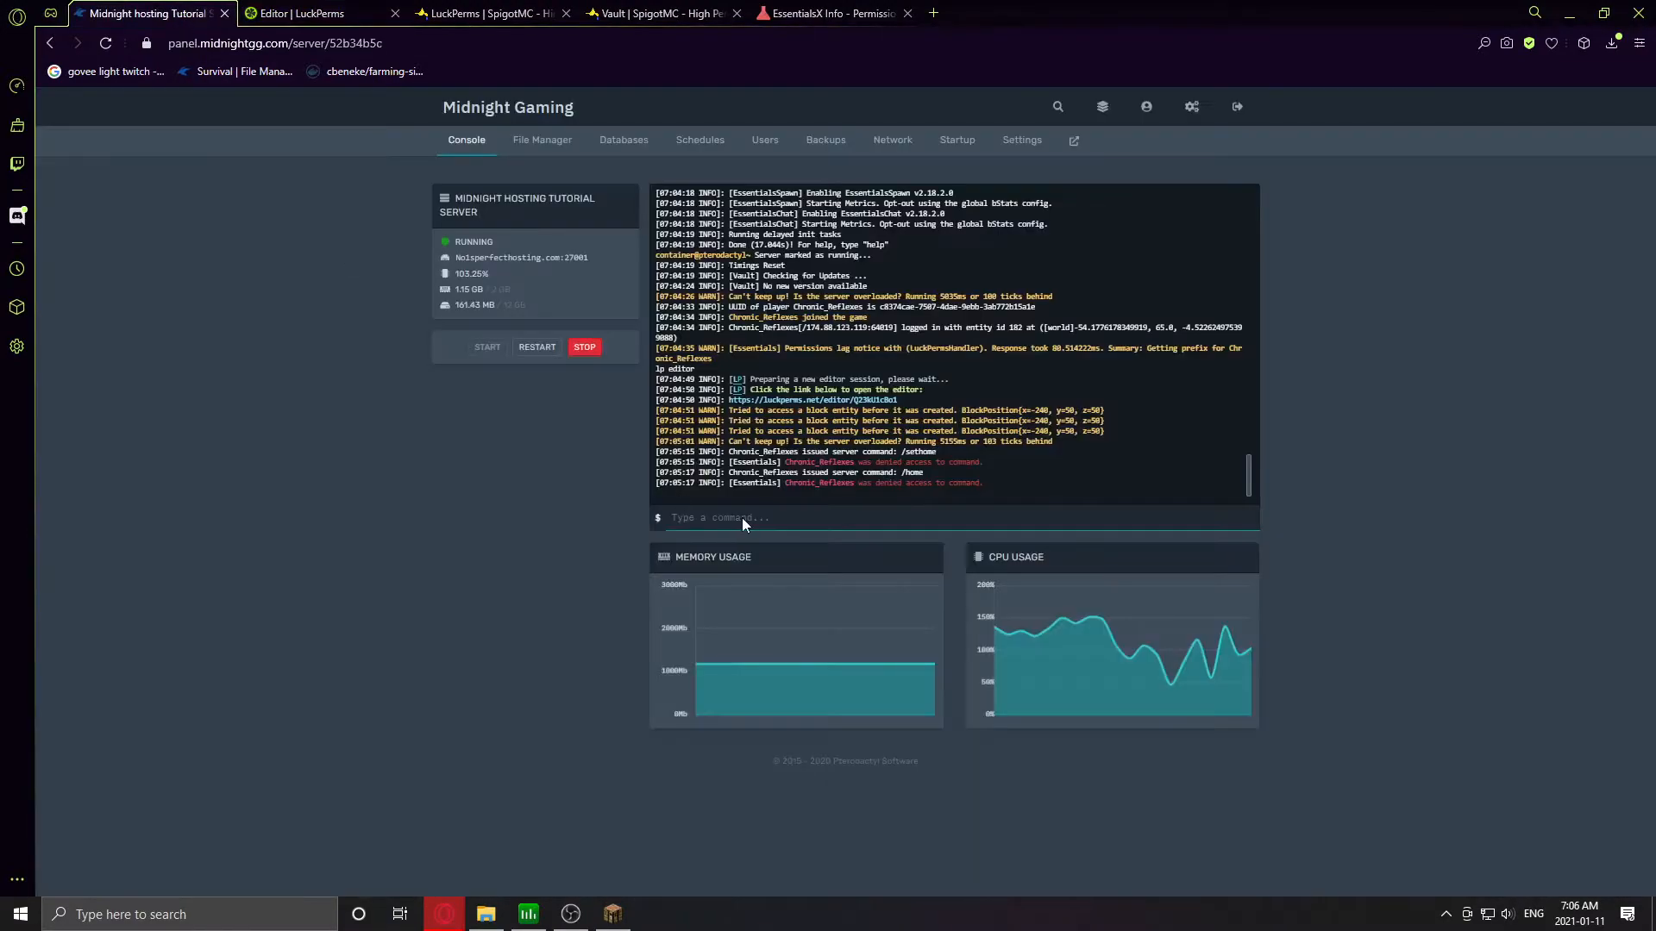
pyautogui.hotkey('ctrl', 'v')
pyautogui.press('Return')
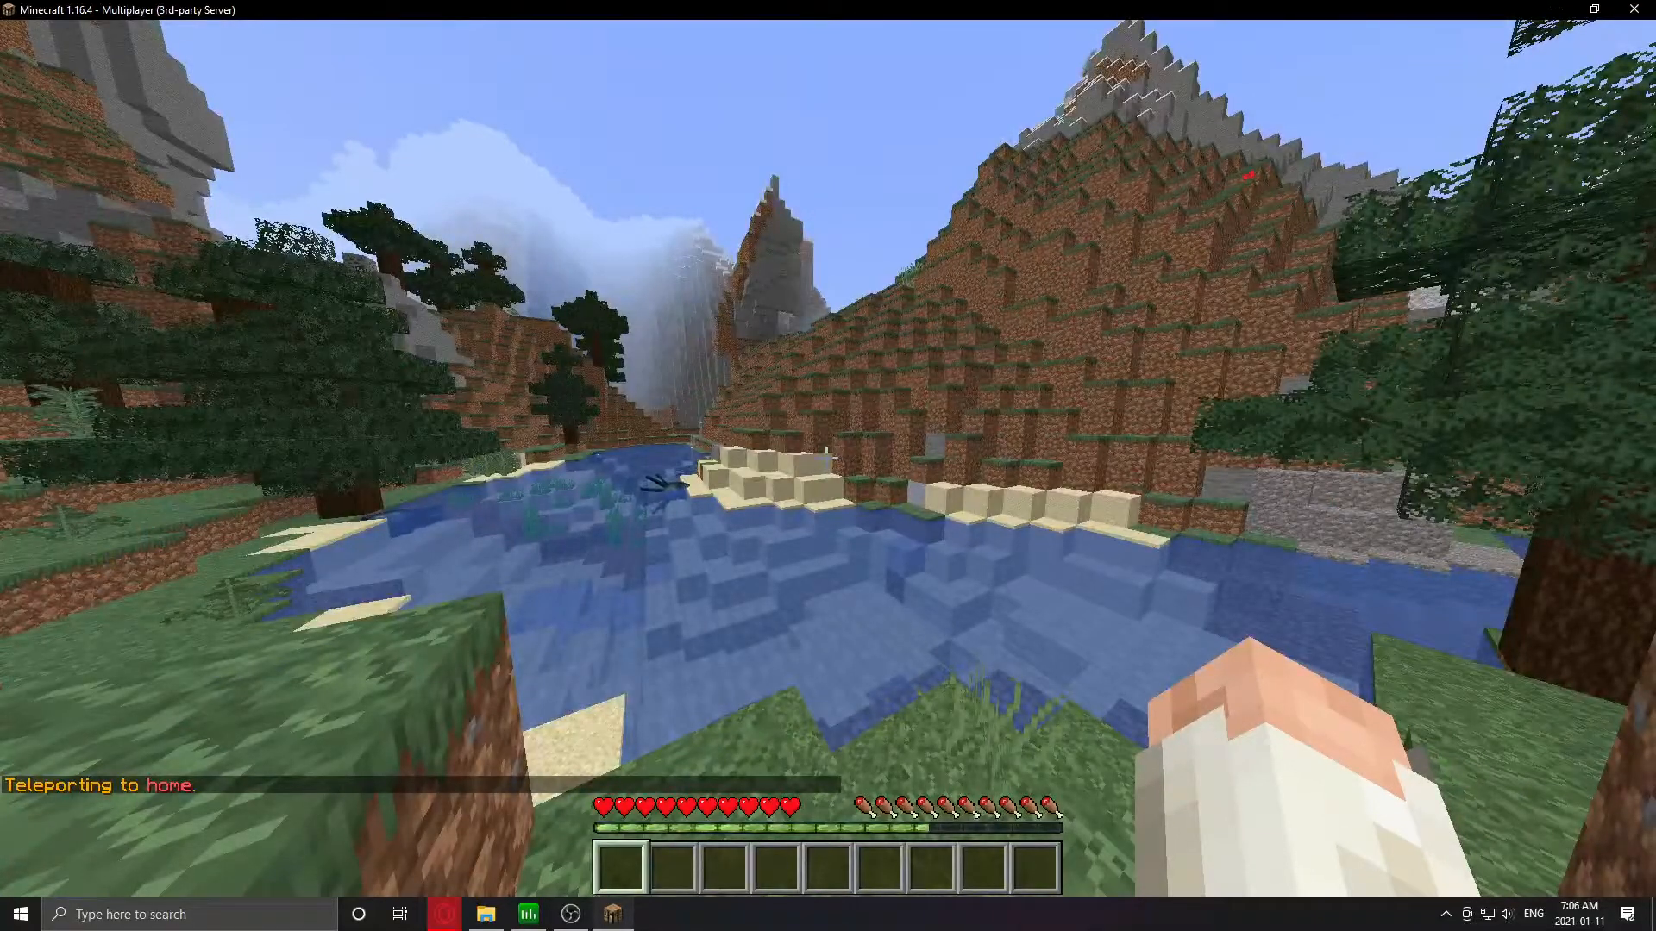
pyautogui.hotkey('alt', 'Tab')
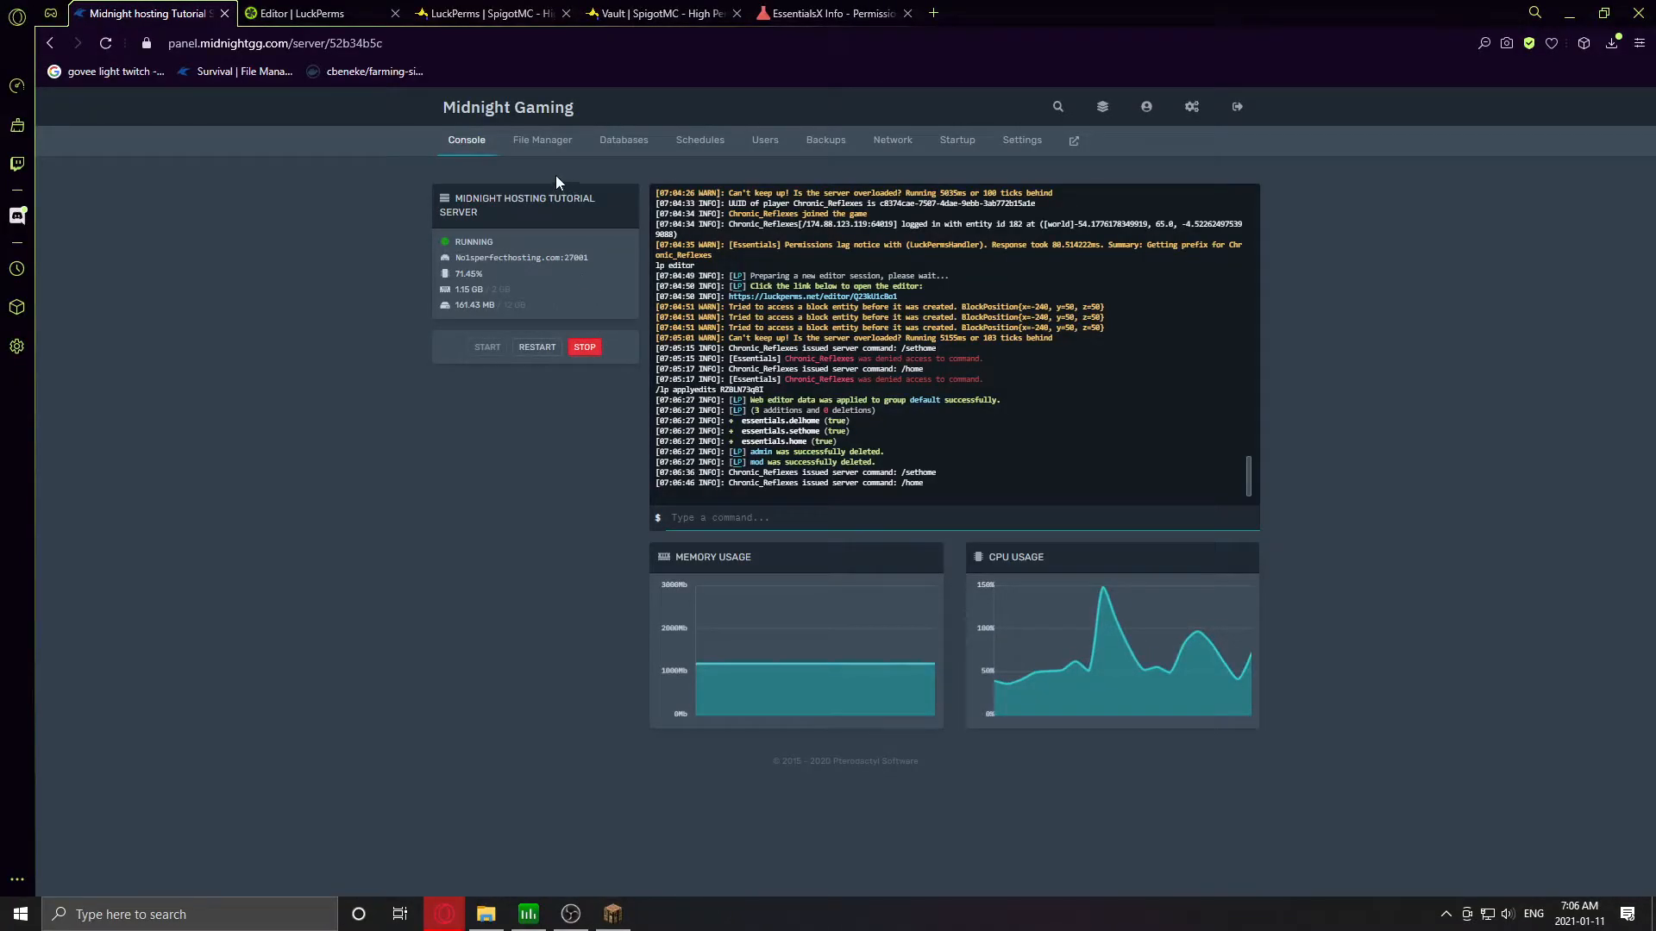
pyautogui.click(322, 15)
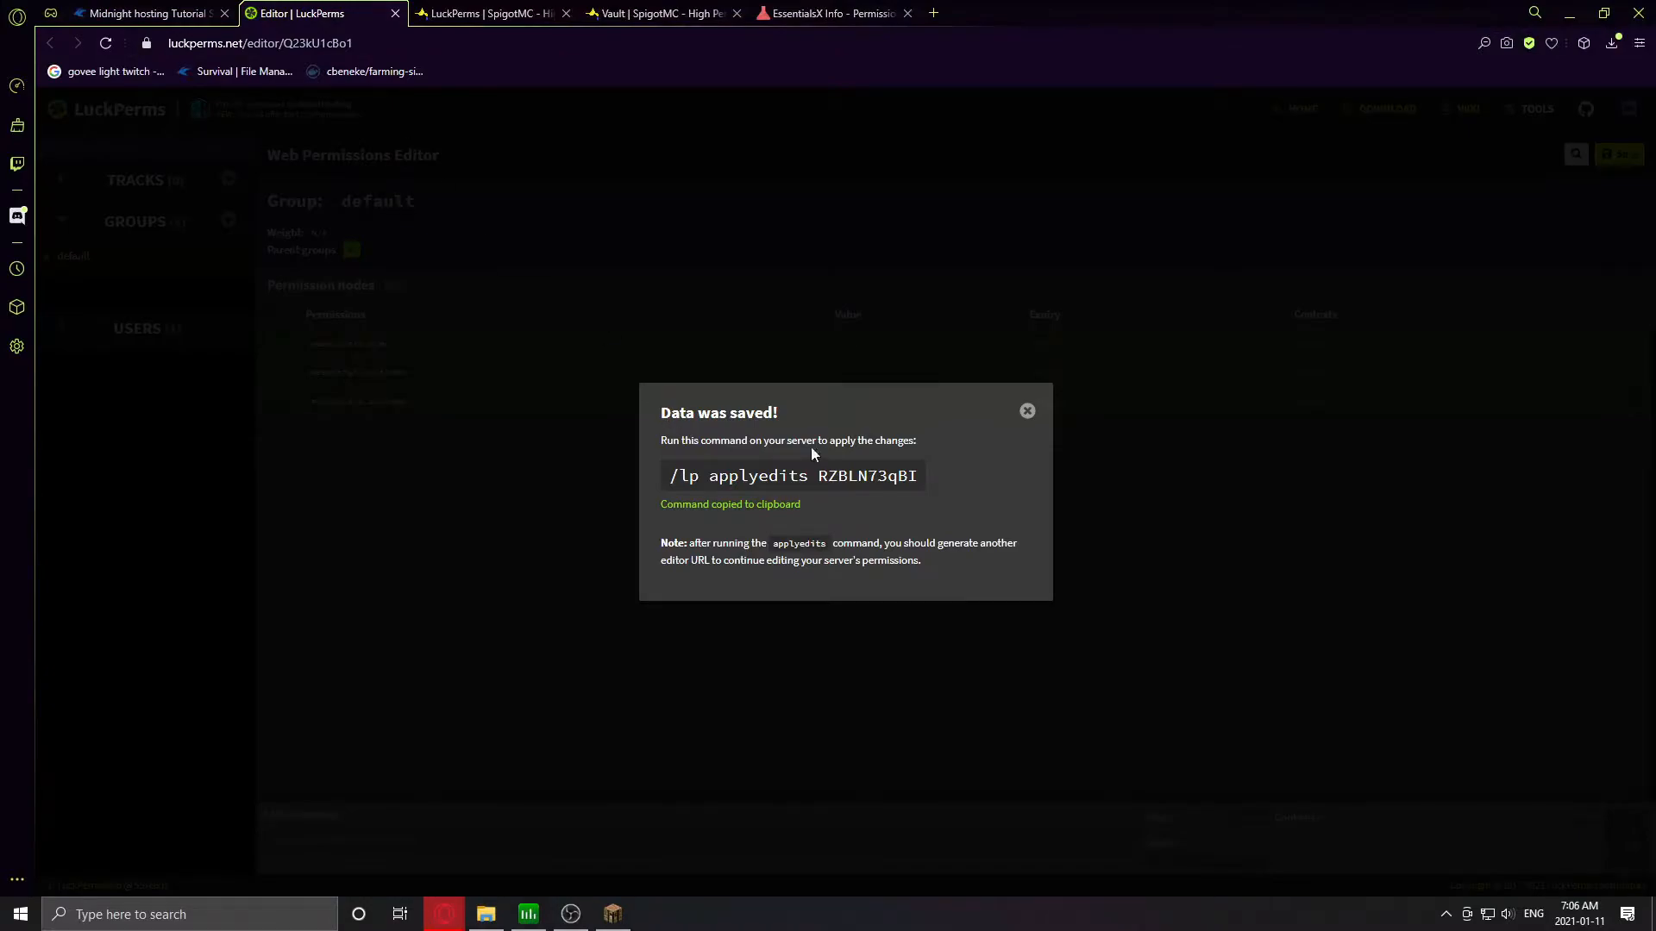
pyautogui.click(1027, 413)
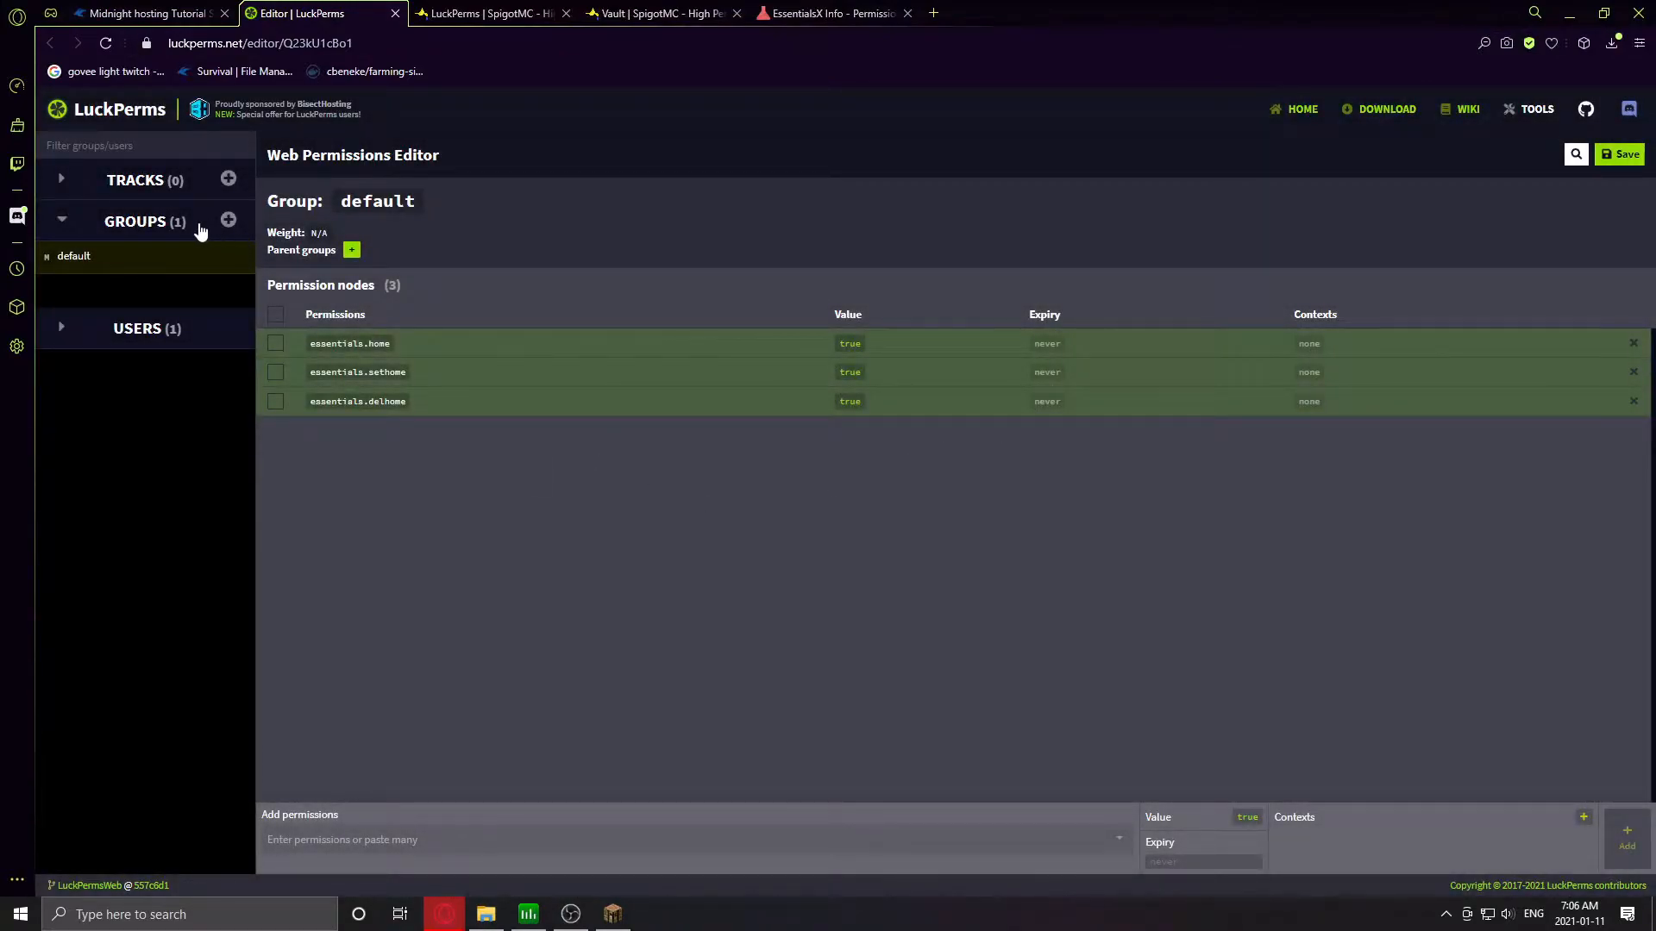
# - Start a new group named mod with default as its parent group
pyautogui.click(229, 221)
pyautogui.click(694, 440)
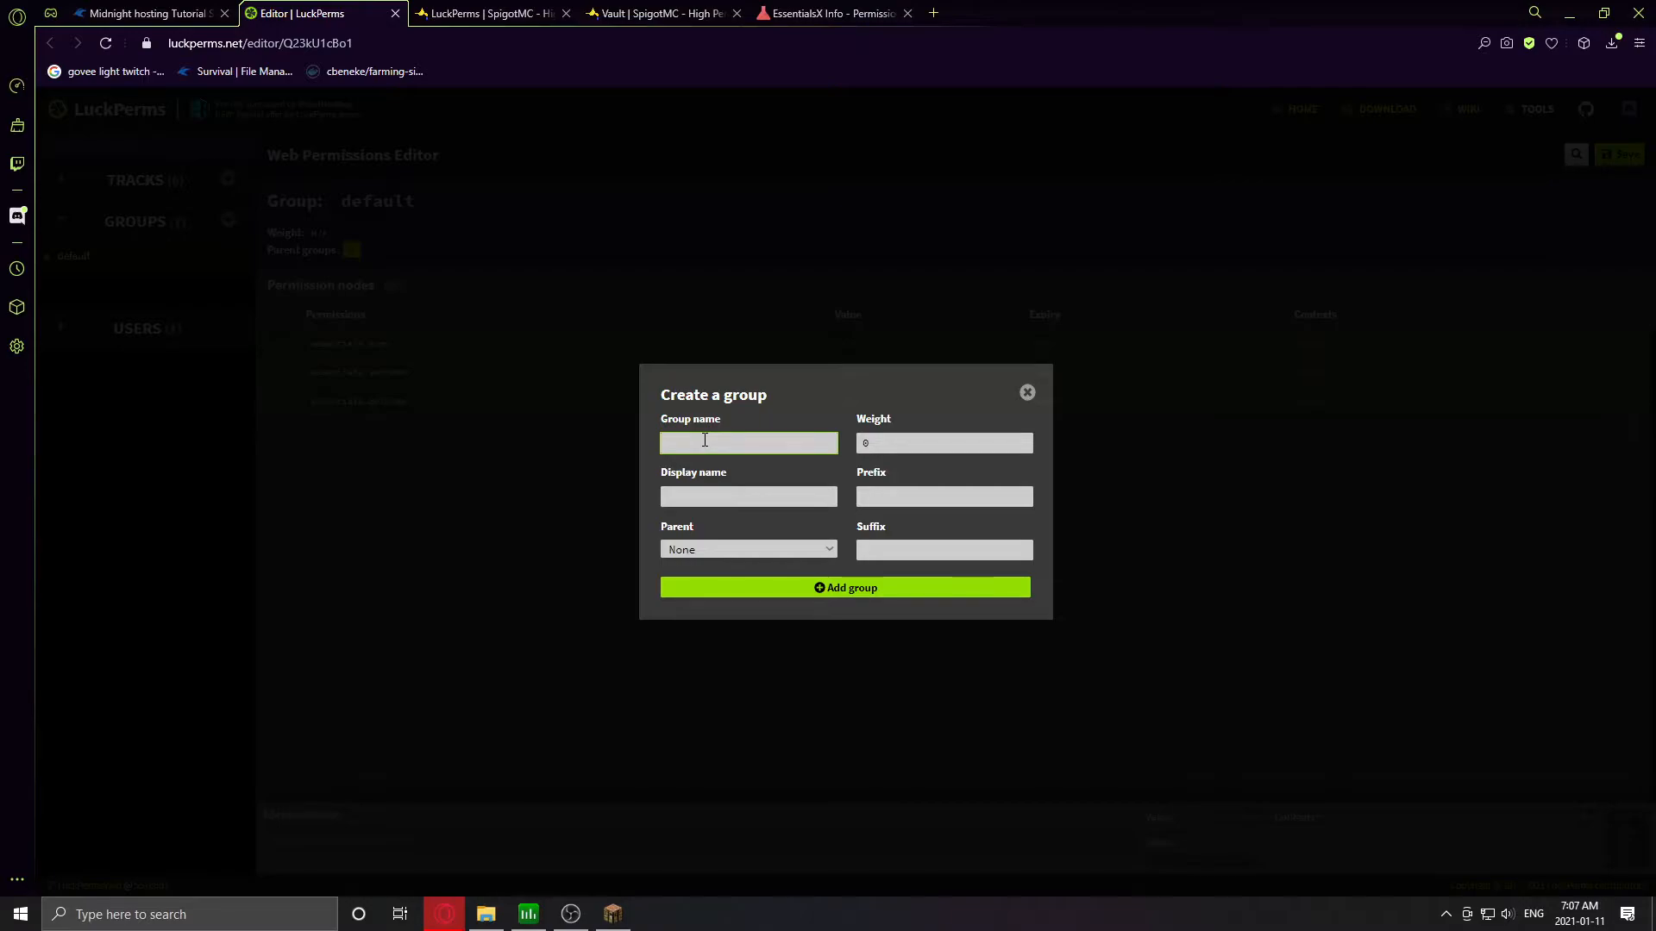
pyautogui.write('mod')
pyautogui.press('Tab')
pyautogui.press('Tab')
pyautogui.click(722, 546)
pyautogui.click(681, 575)
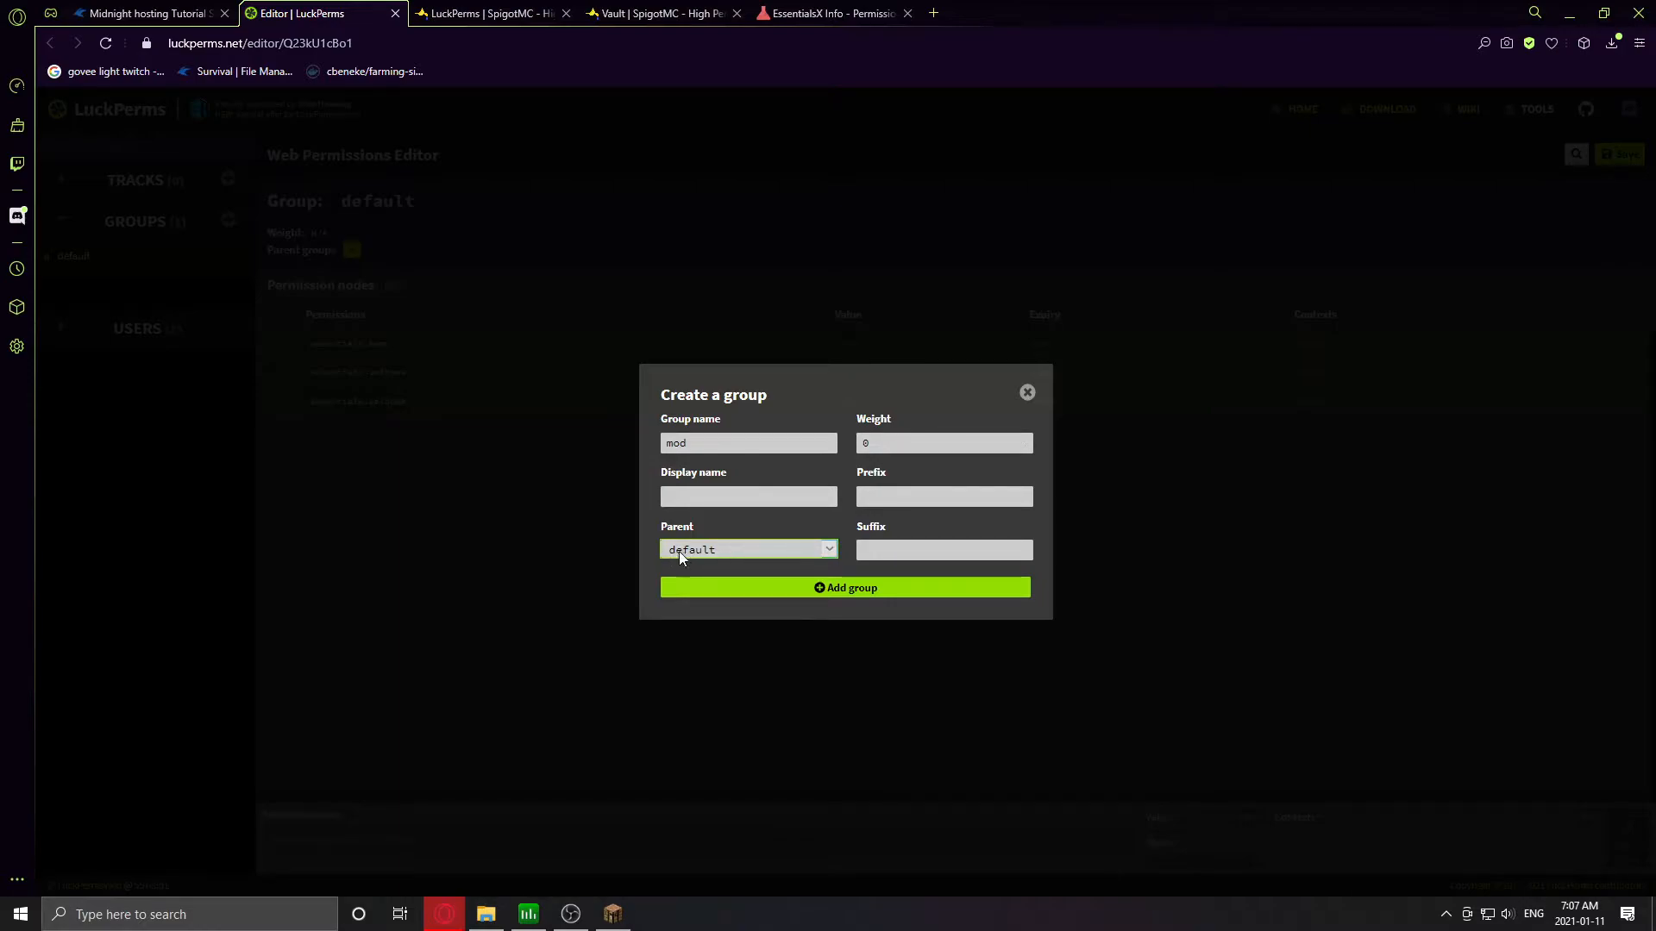
pyautogui.click(706, 550)
pyautogui.click(705, 550)
# - Give the mod group weight 2 and prefix &b[Mod]&r, then add it
pyautogui.click(902, 443)
pyautogui.press('BackSpace')
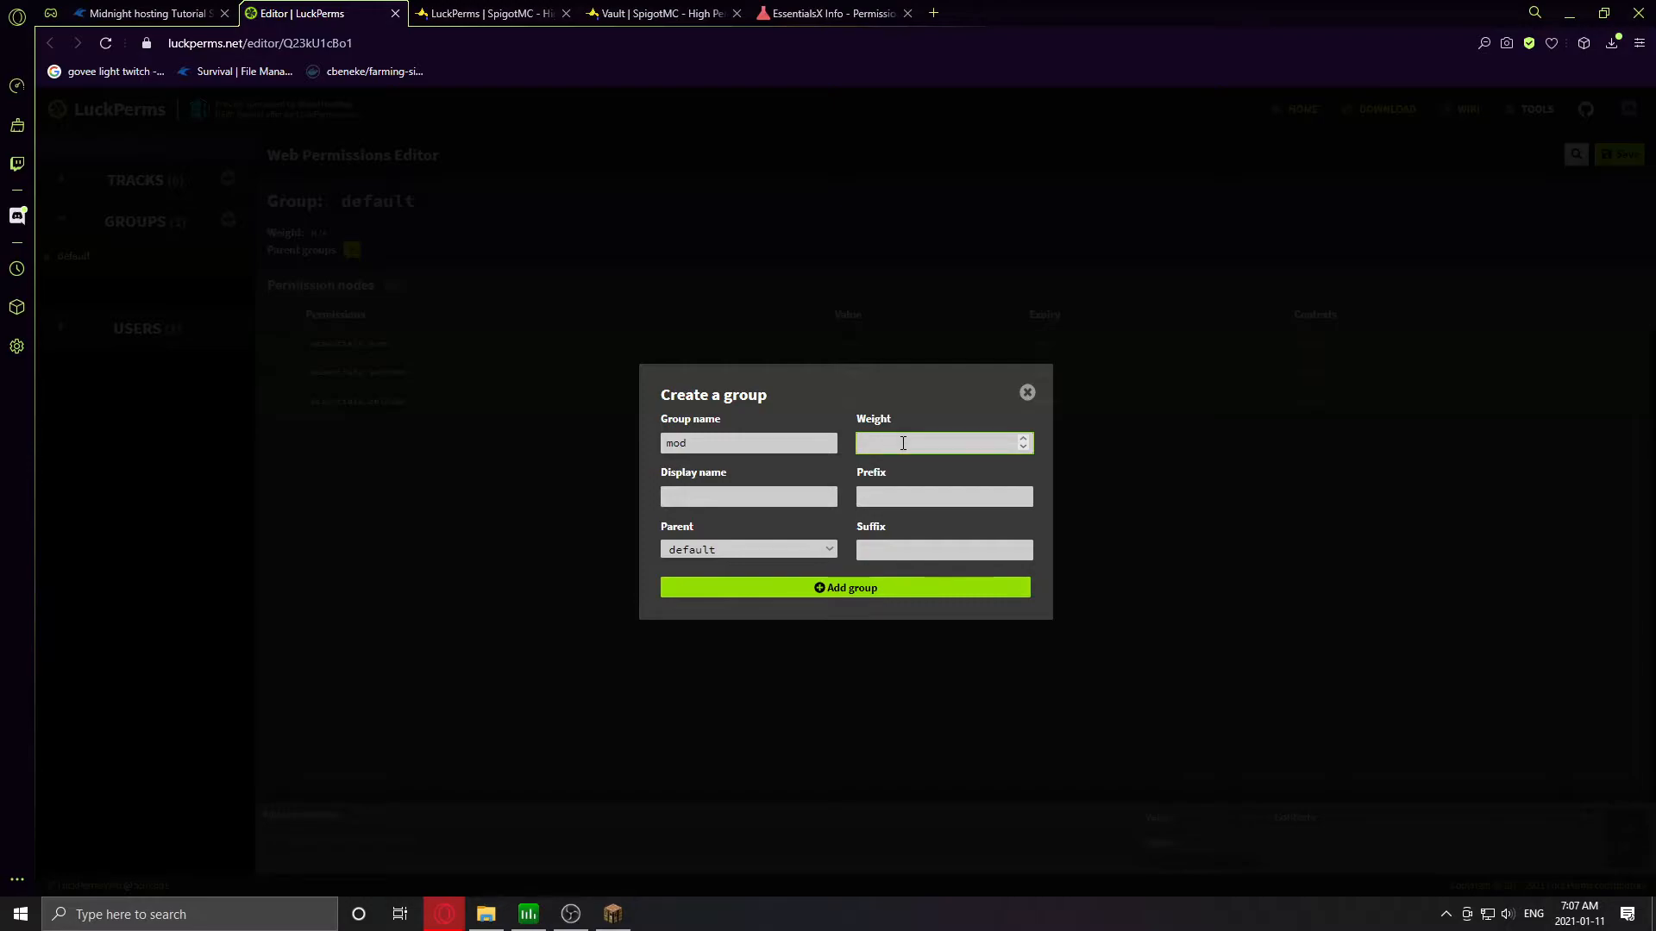
pyautogui.write('2')
pyautogui.click(862, 496)
pyautogui.write('&b[Mode')
pyautogui.press('BackSpace')
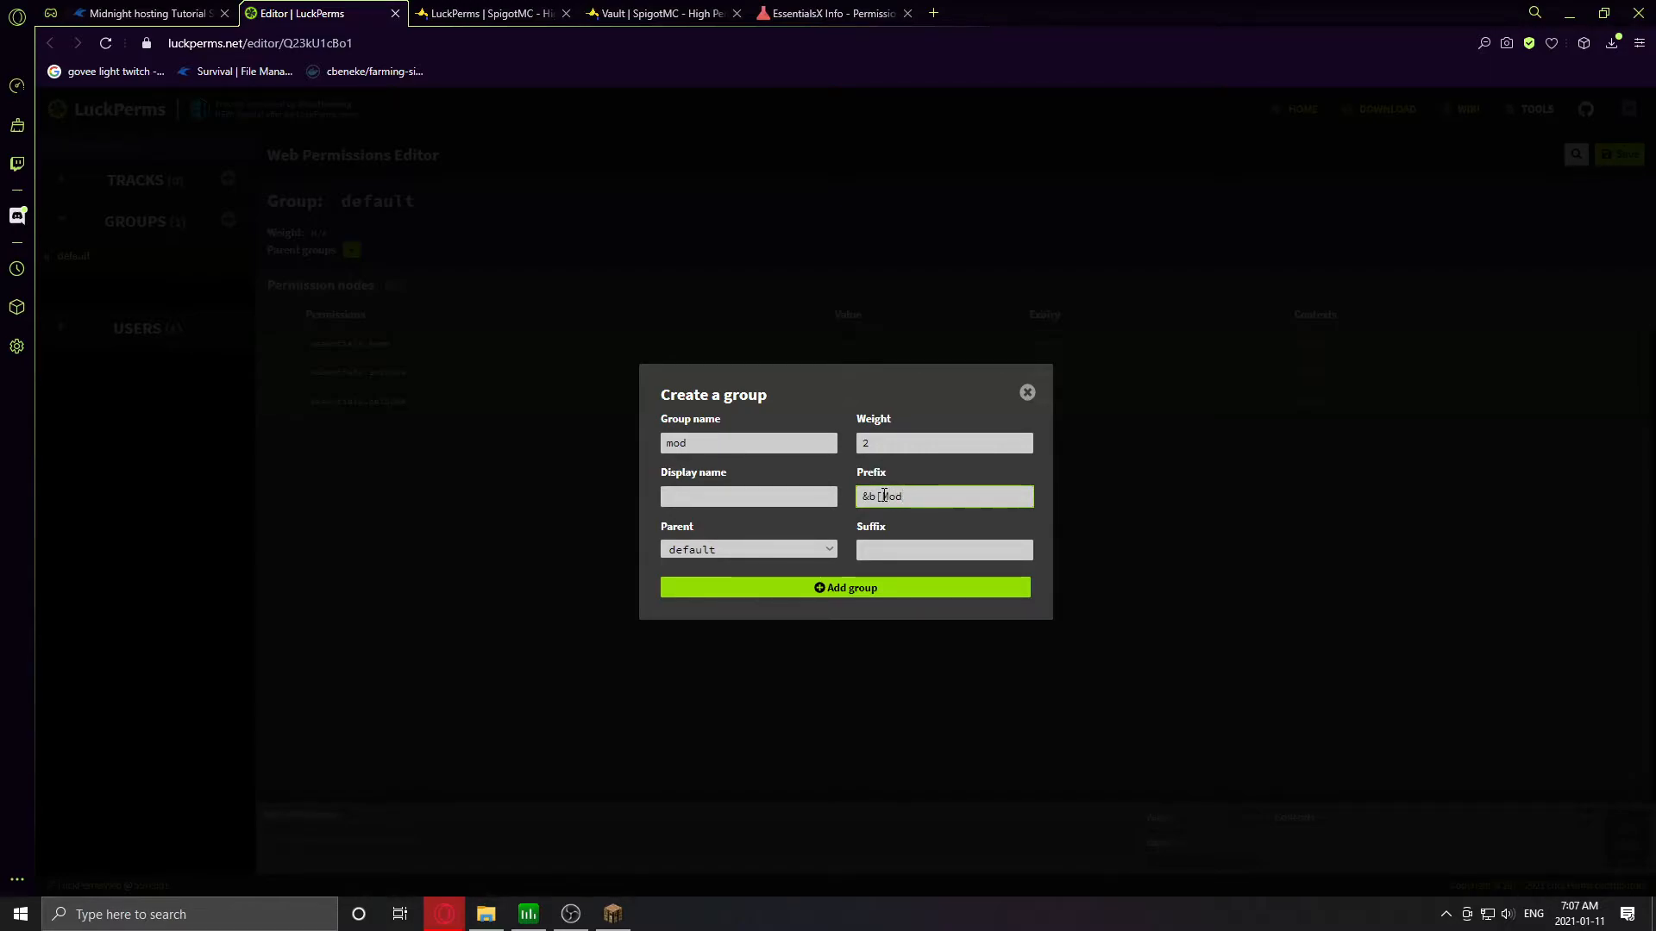
pyautogui.write(']&r')
pyautogui.click(837, 591)
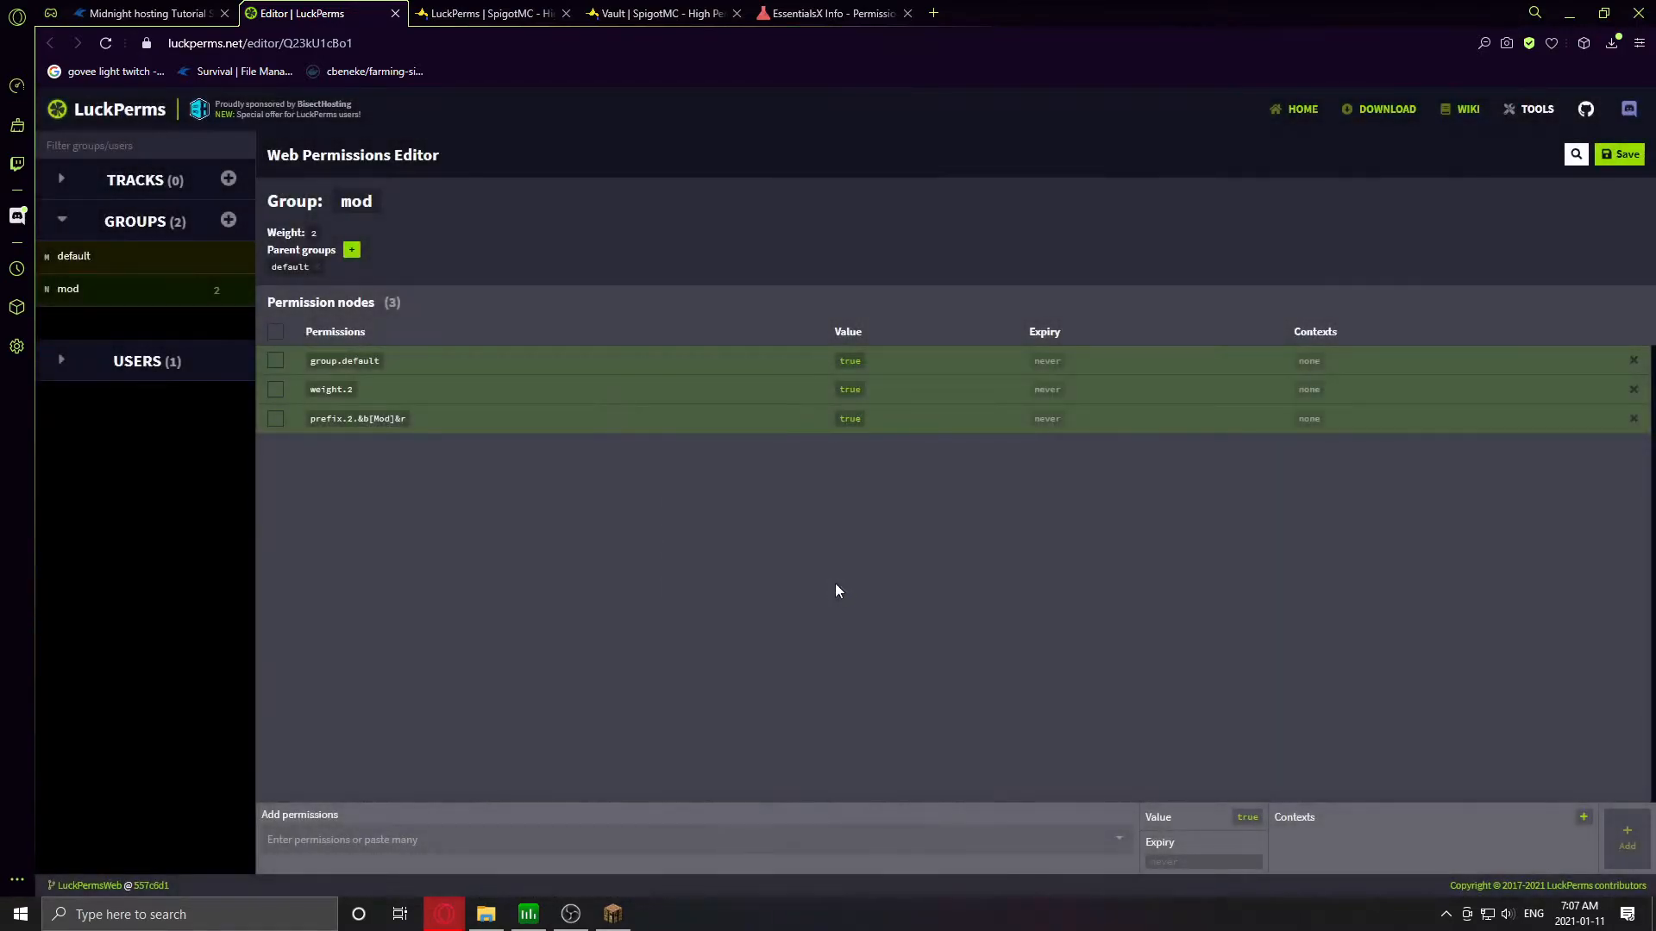
# - Start a new group named admin with mod as its parent group
pyautogui.click(229, 220)
pyautogui.click(733, 446)
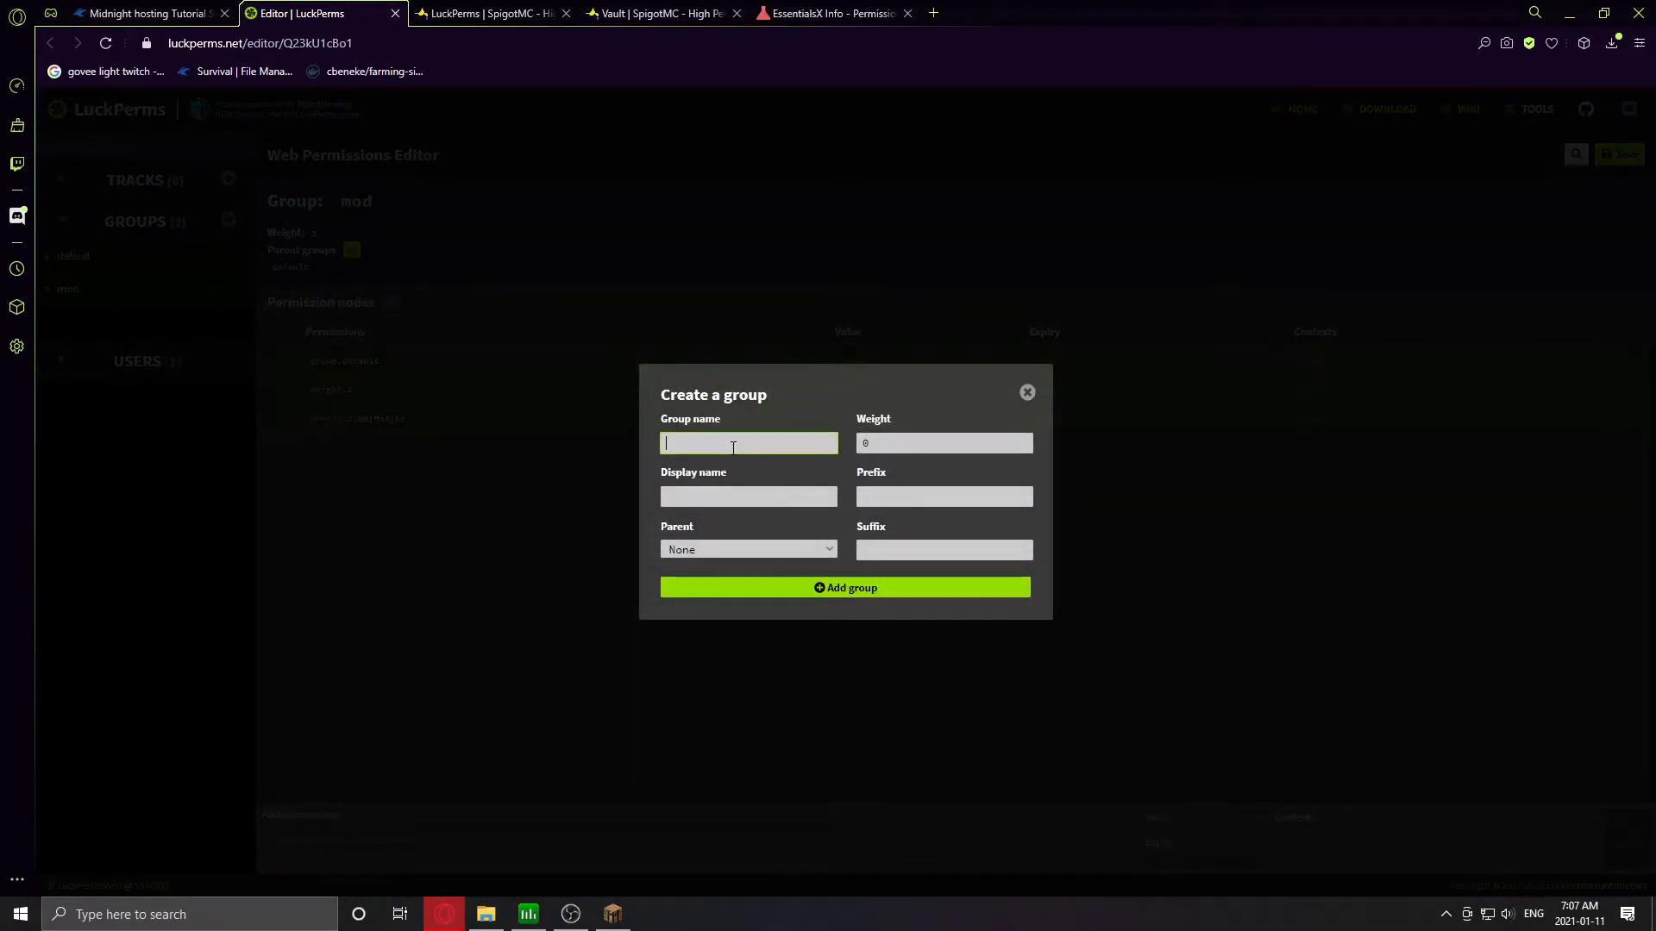
pyautogui.write('admin')
pyautogui.press('Tab')
pyautogui.press('Tab')
pyautogui.click(680, 551)
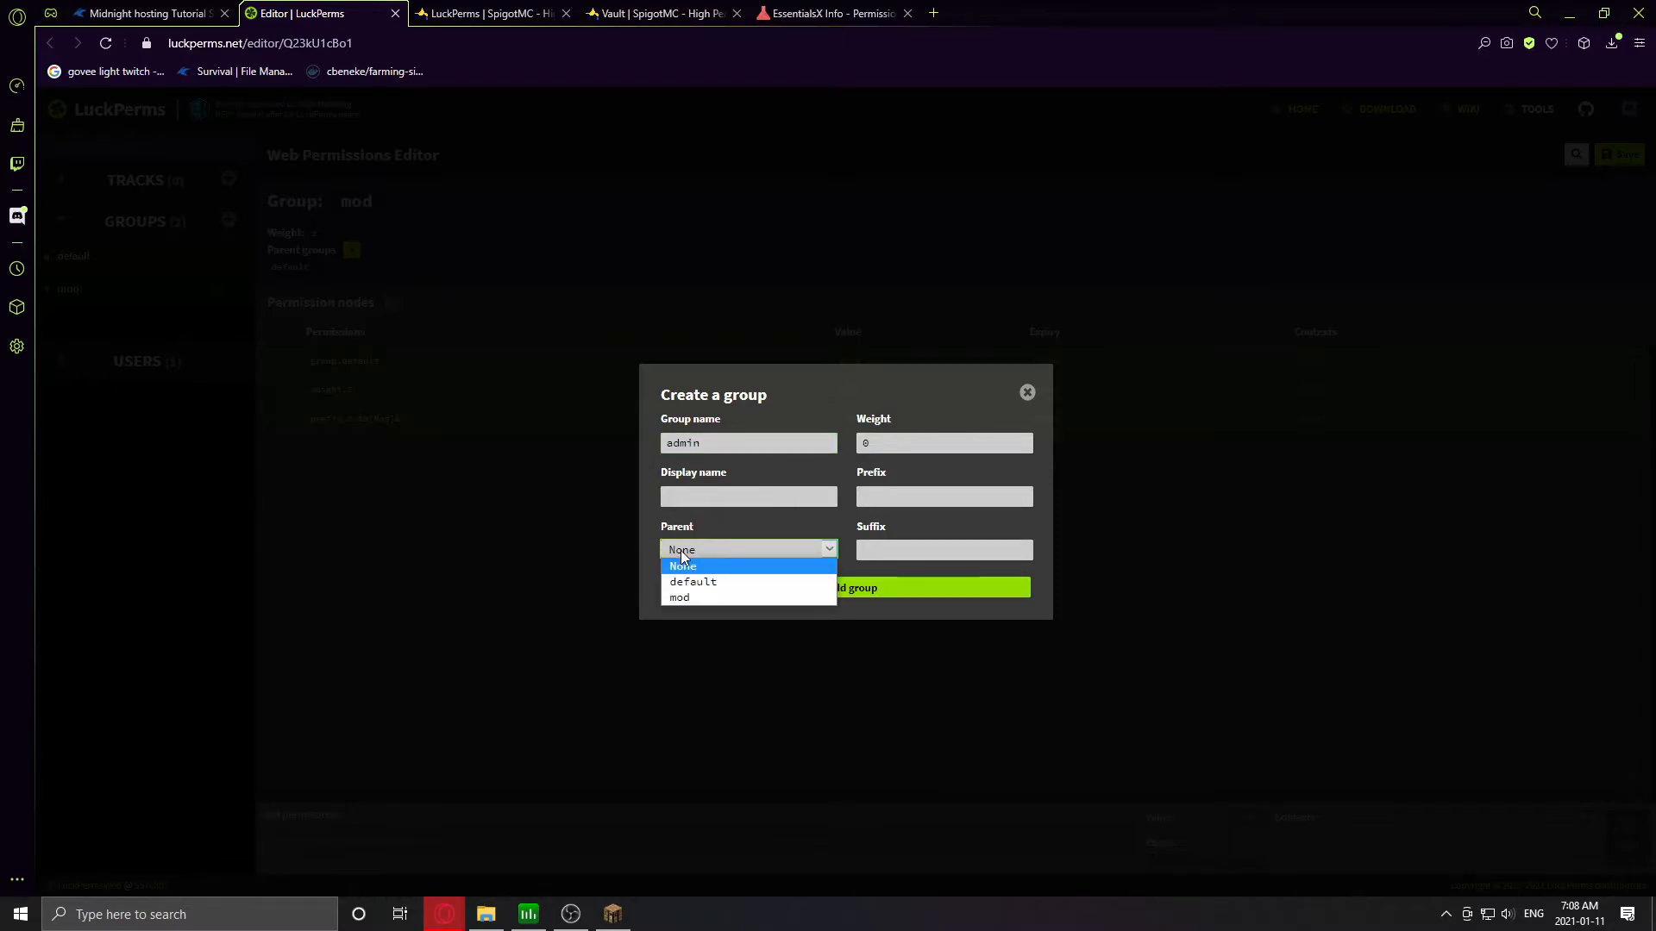
pyautogui.click(667, 598)
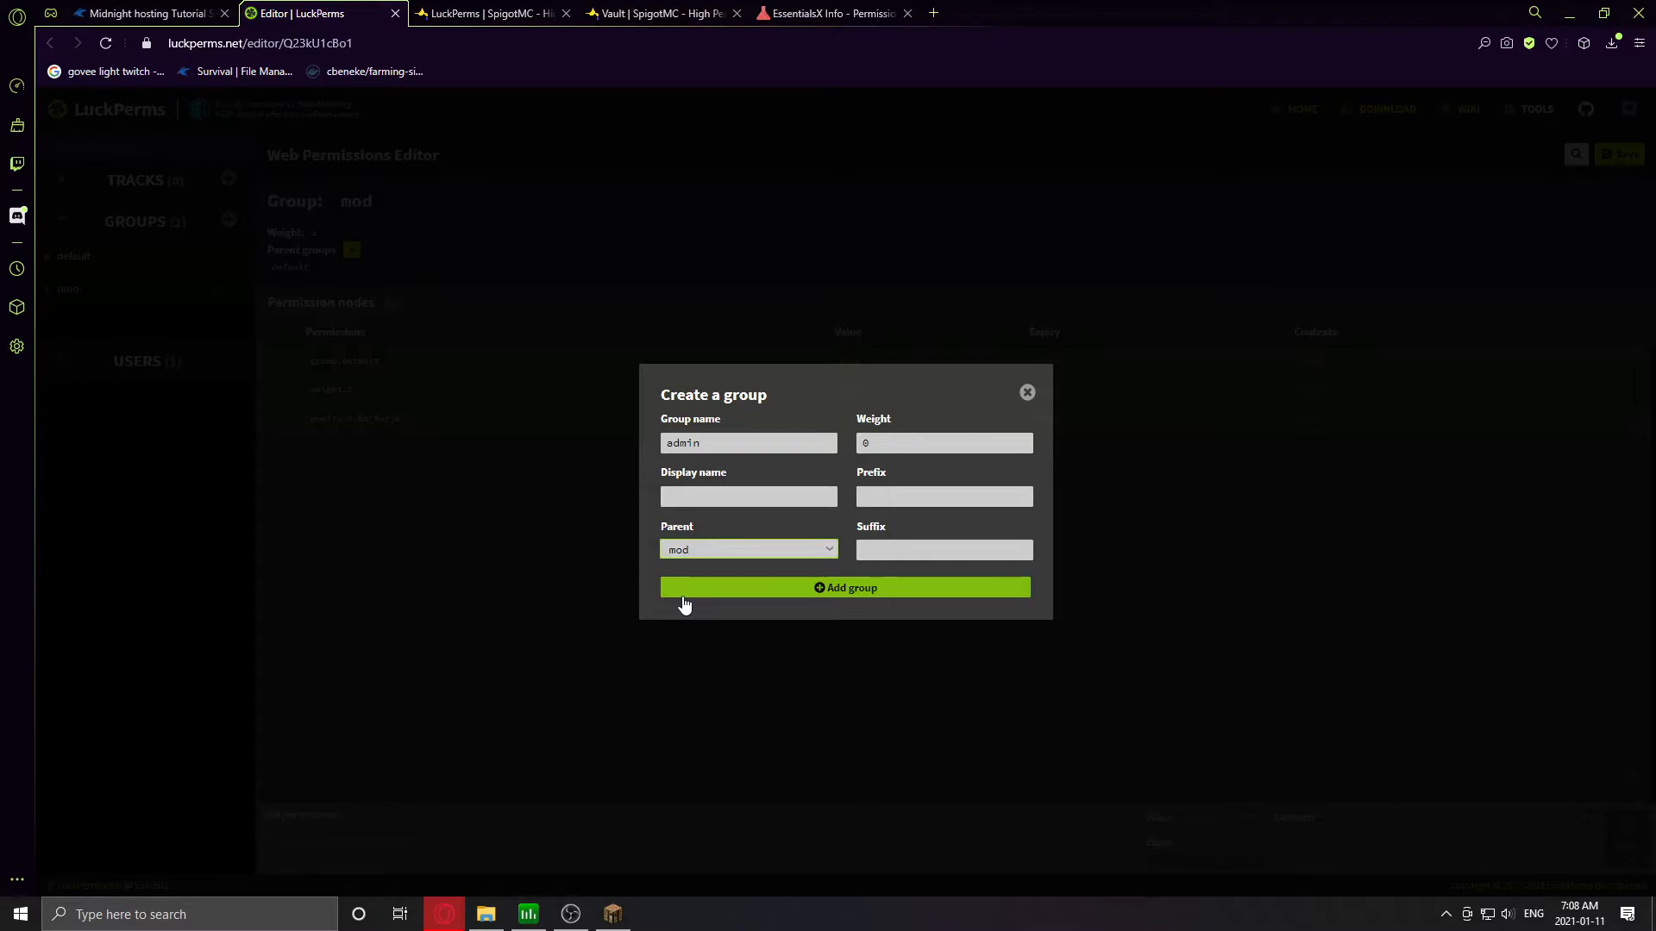
# - Give the admin group weight 3 and prefix &4[Admin]&r, then add it
pyautogui.click(883, 442)
pyautogui.press('BackSpace')
pyautogui.write('3')
pyautogui.click(898, 491)
pyautogui.write('&4[')
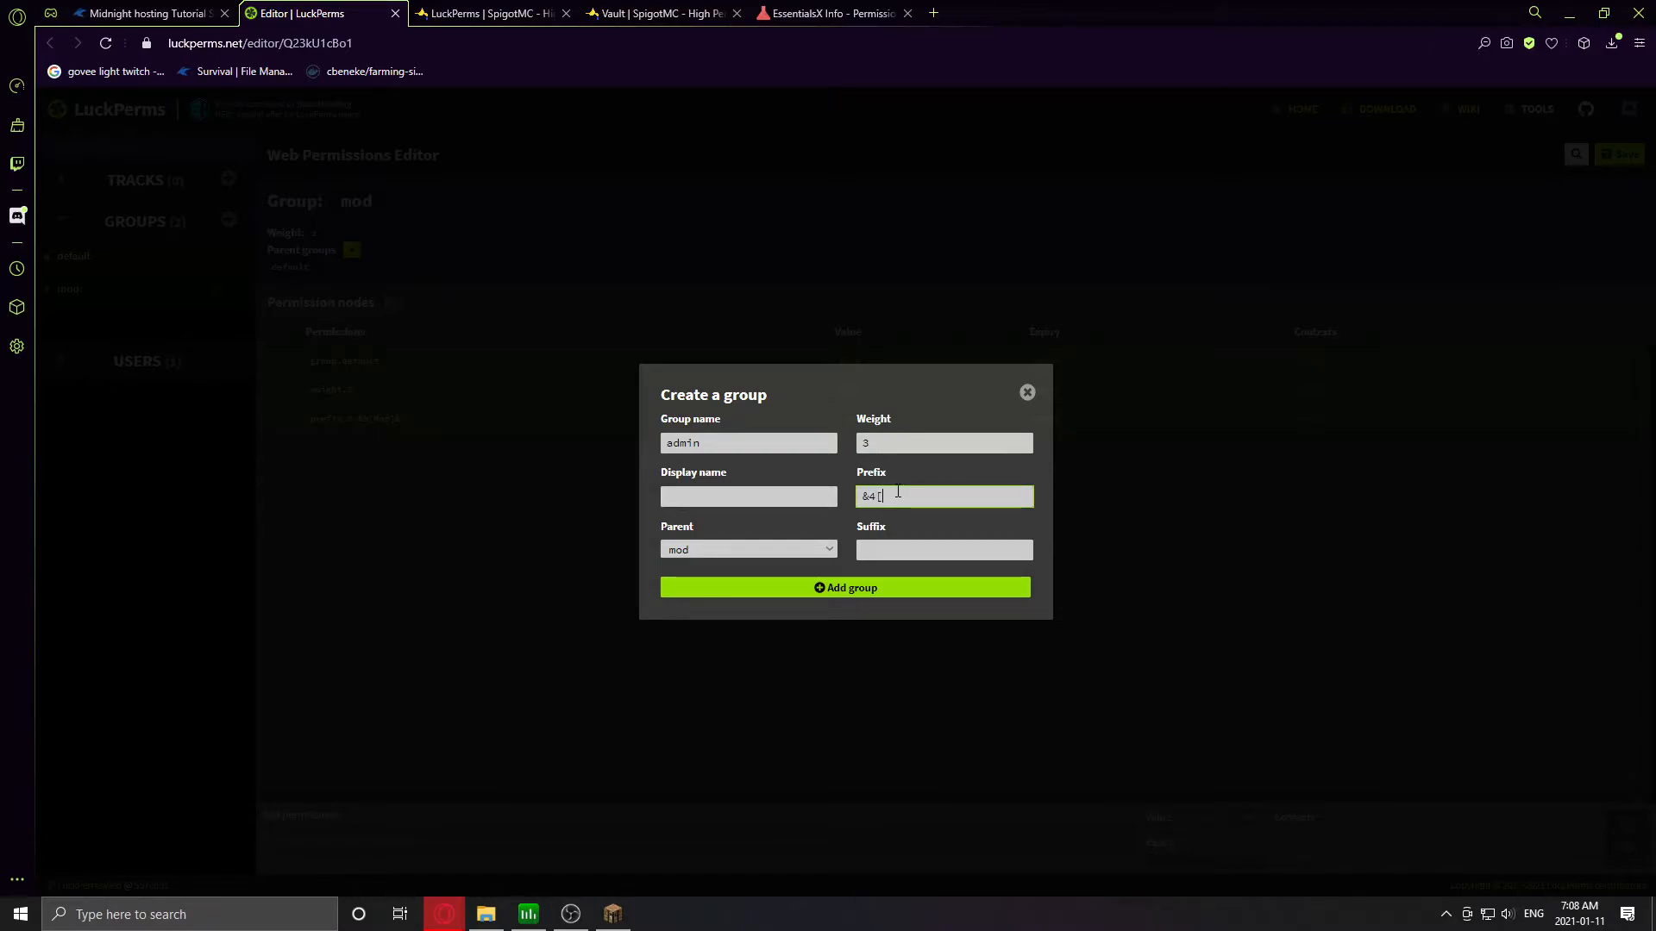
pyautogui.write('Admin]')
pyautogui.press('BackSpace')
pyautogui.write(']&r')
pyautogui.click(819, 587)
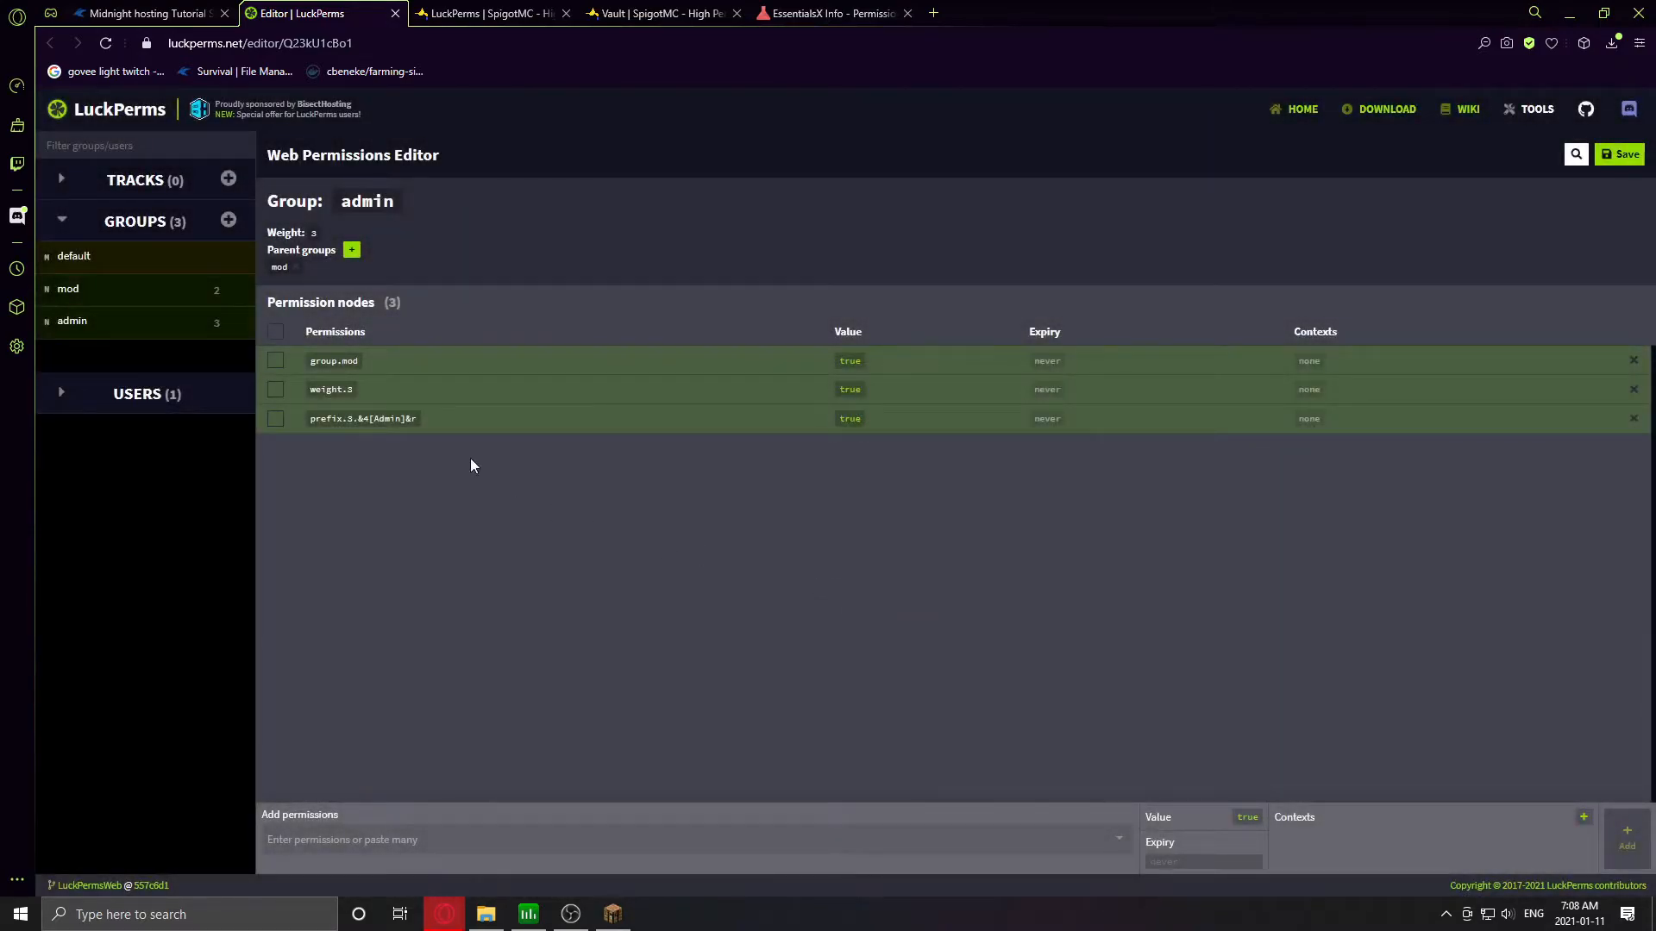
# - Select the mod group and begin adding permissions to it
pyautogui.click(113, 298)
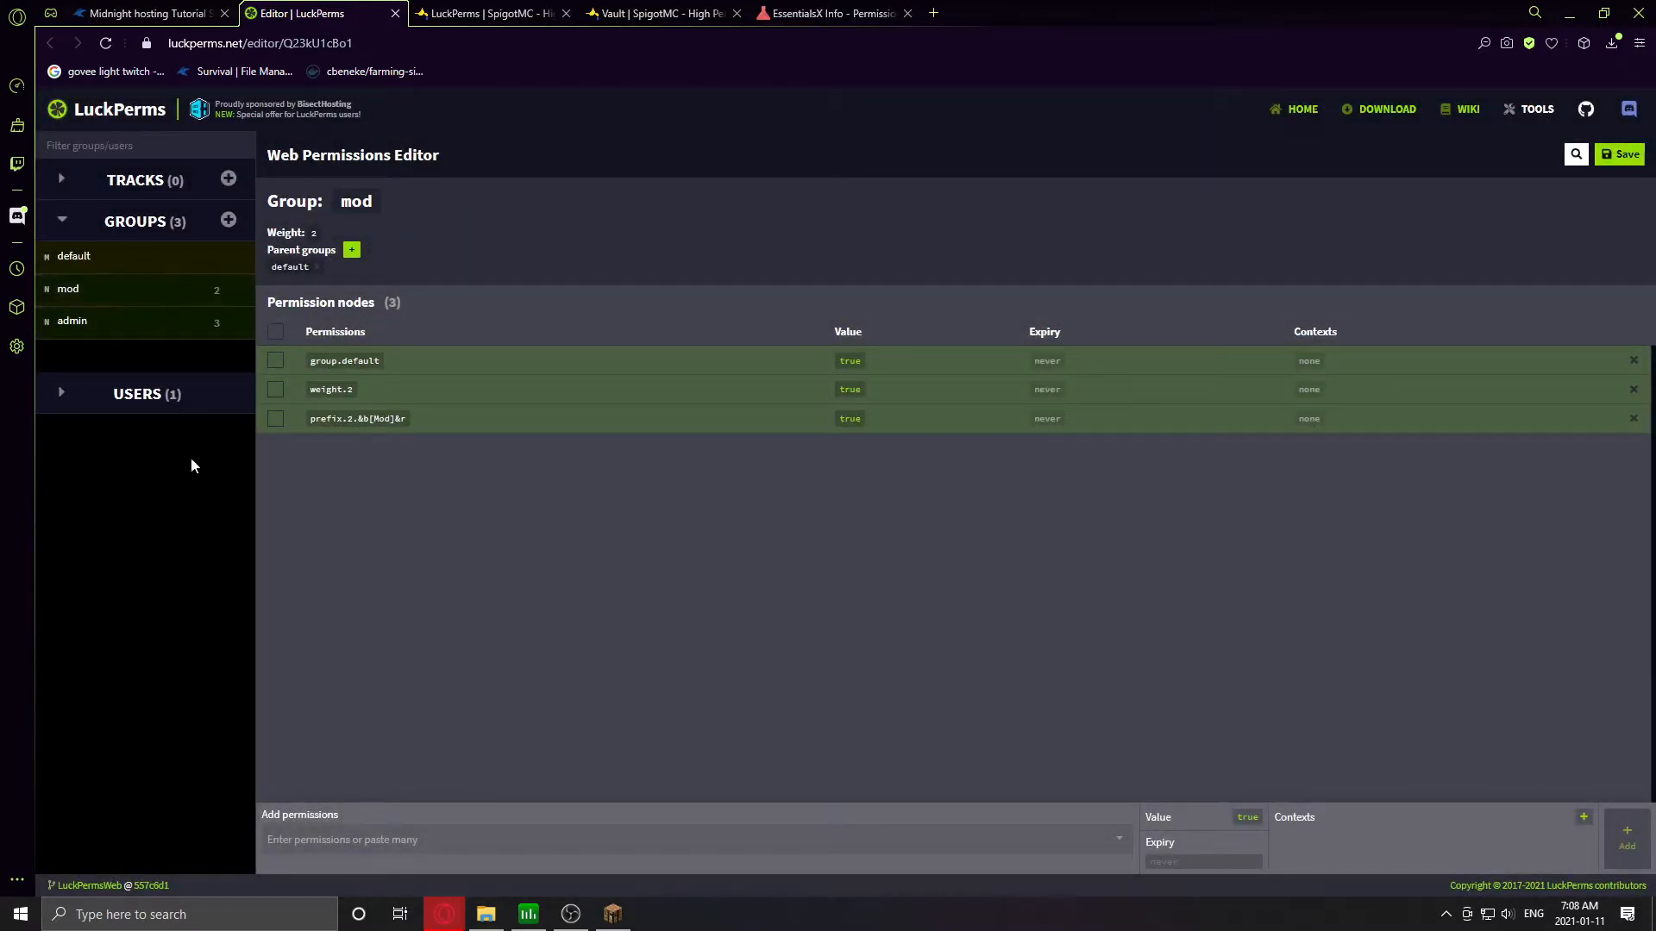
pyautogui.click(350, 841)
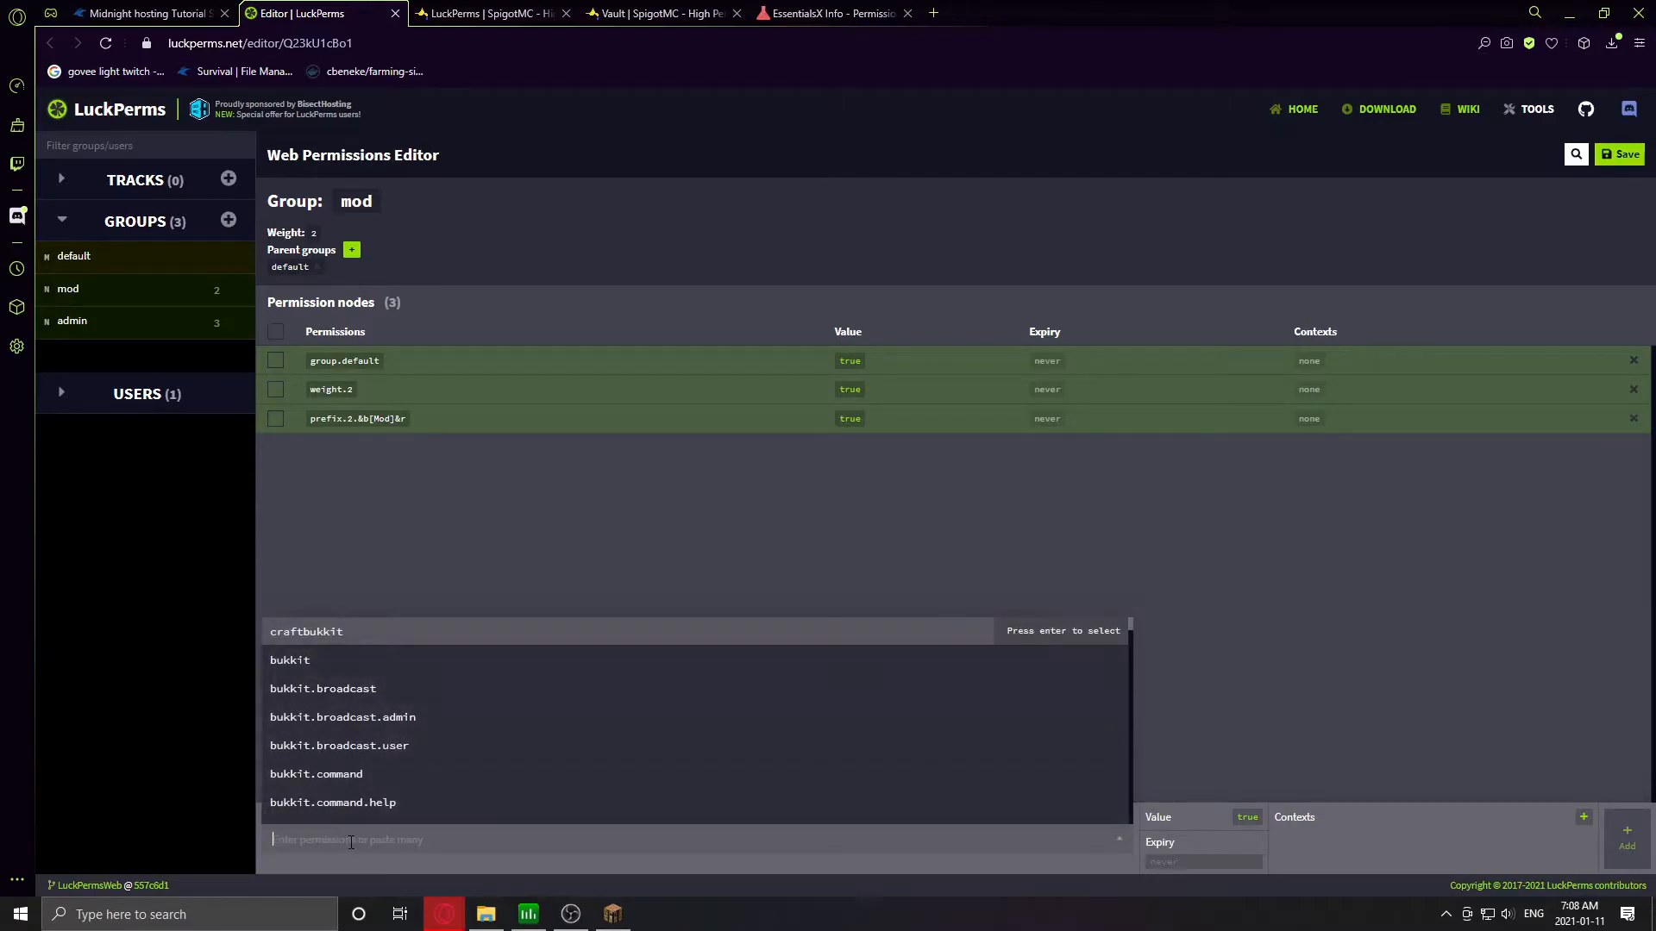
pyautogui.click(828, 13)
# - Filter the EssentialsX permissions by 'telep' and copy essentials.tp.position
pyautogui.doubleClick(912, 200)
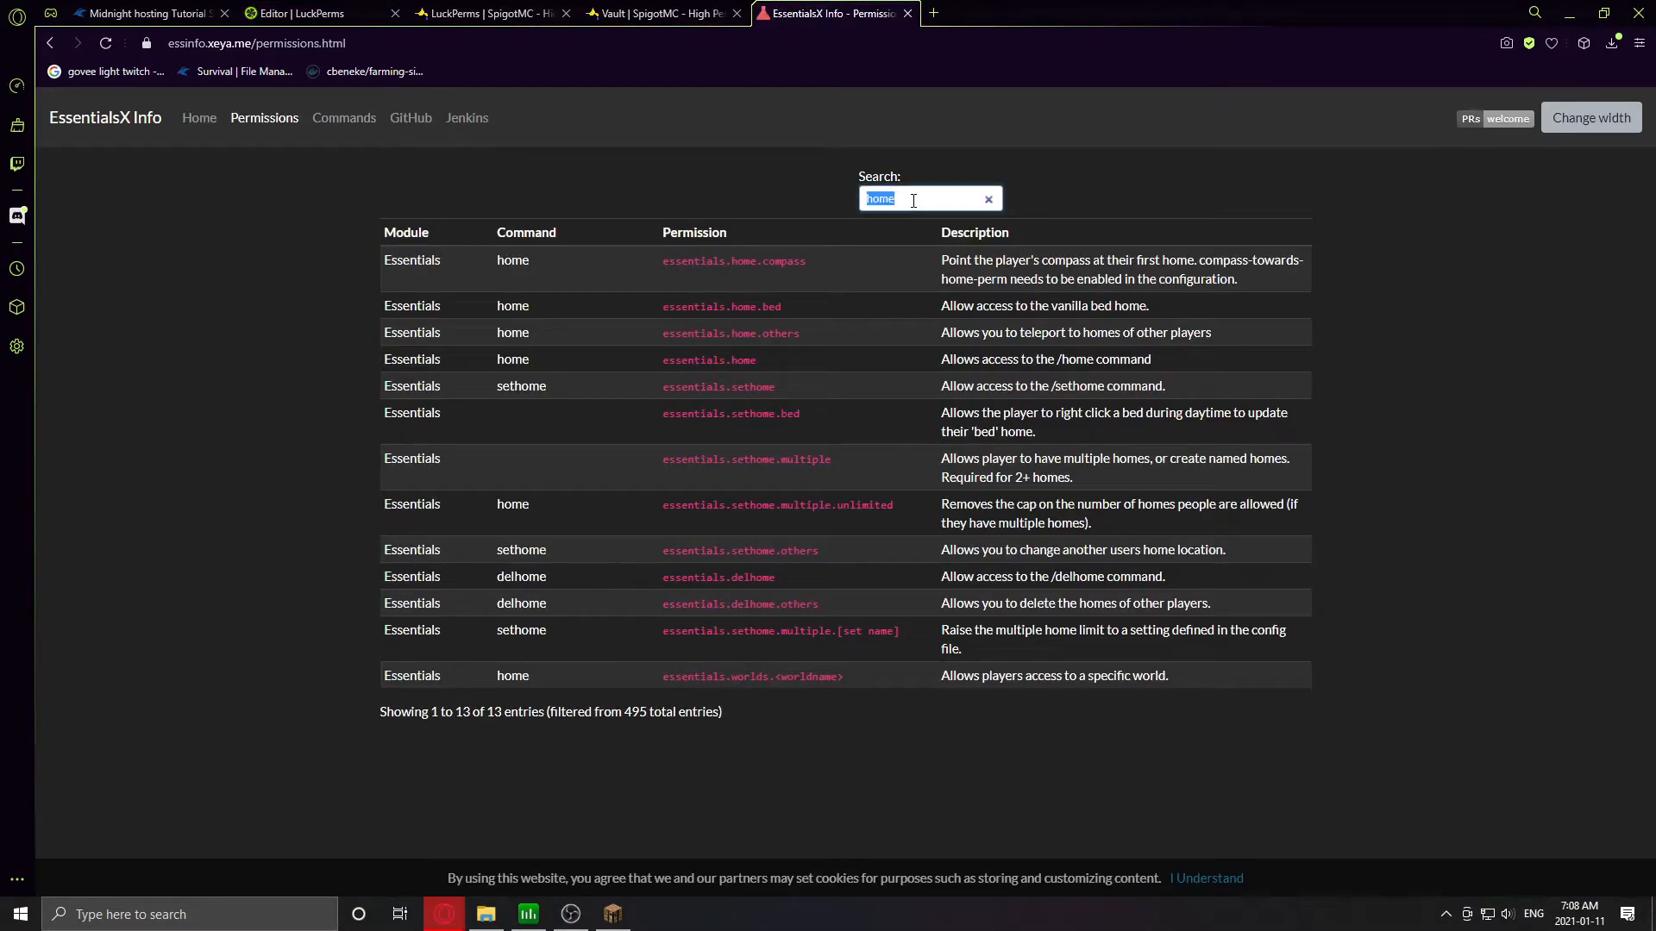
pyautogui.write('teleport')
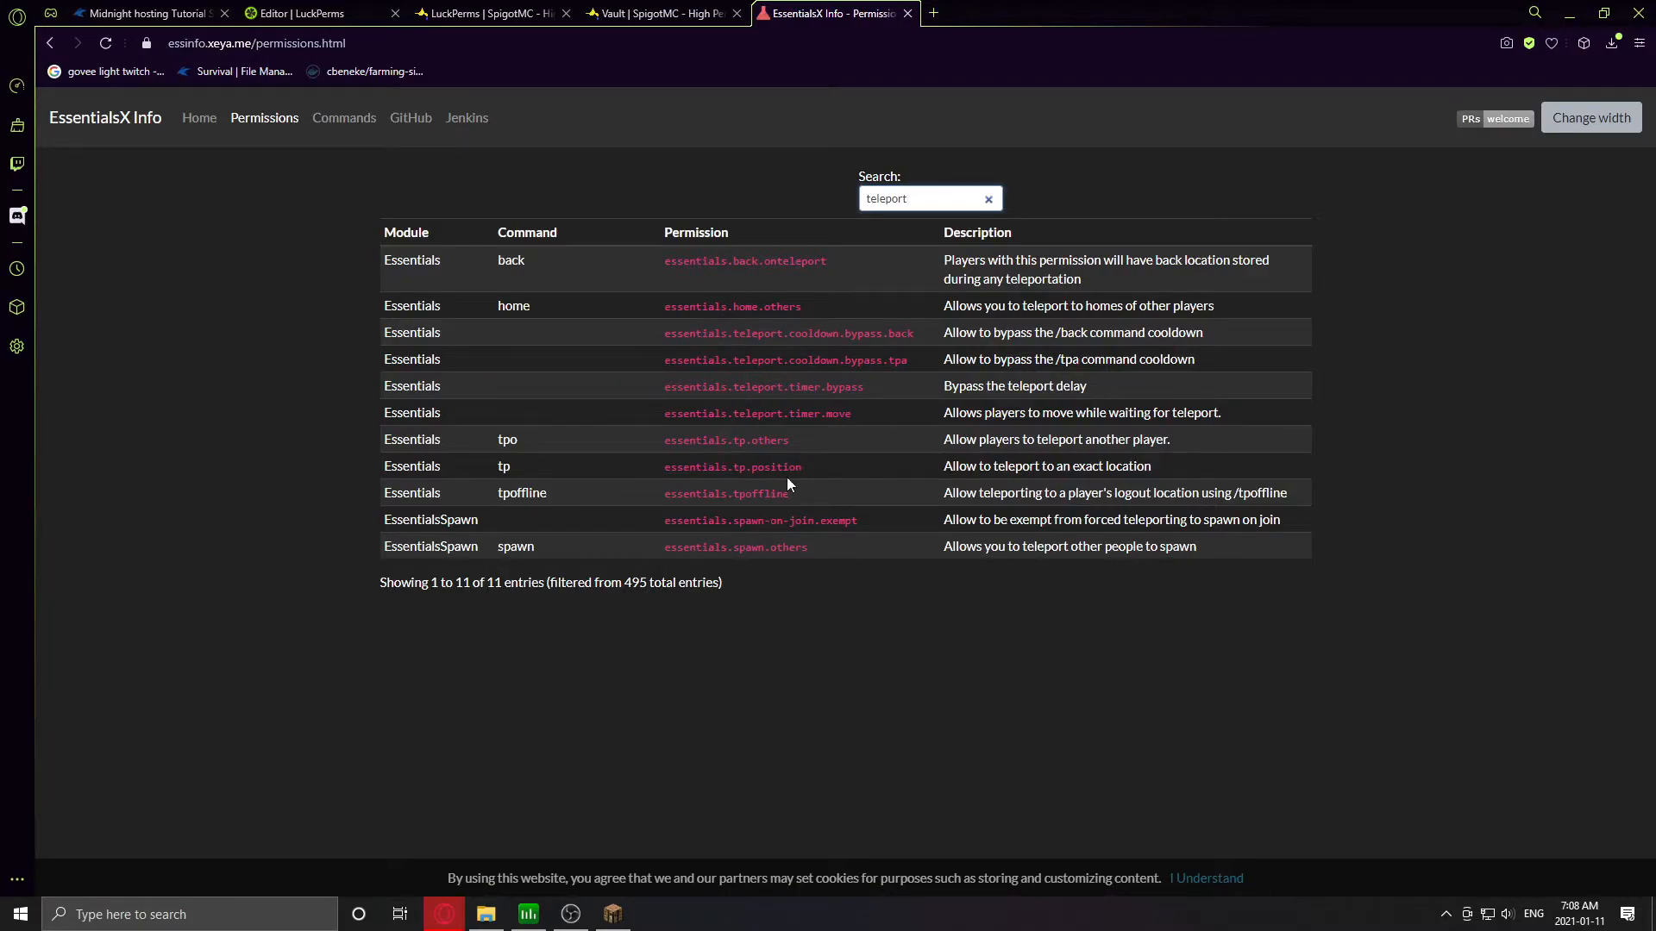
pyautogui.moveTo(833, 473); pyautogui.dragTo(670, 480)
pyautogui.click(757, 434)
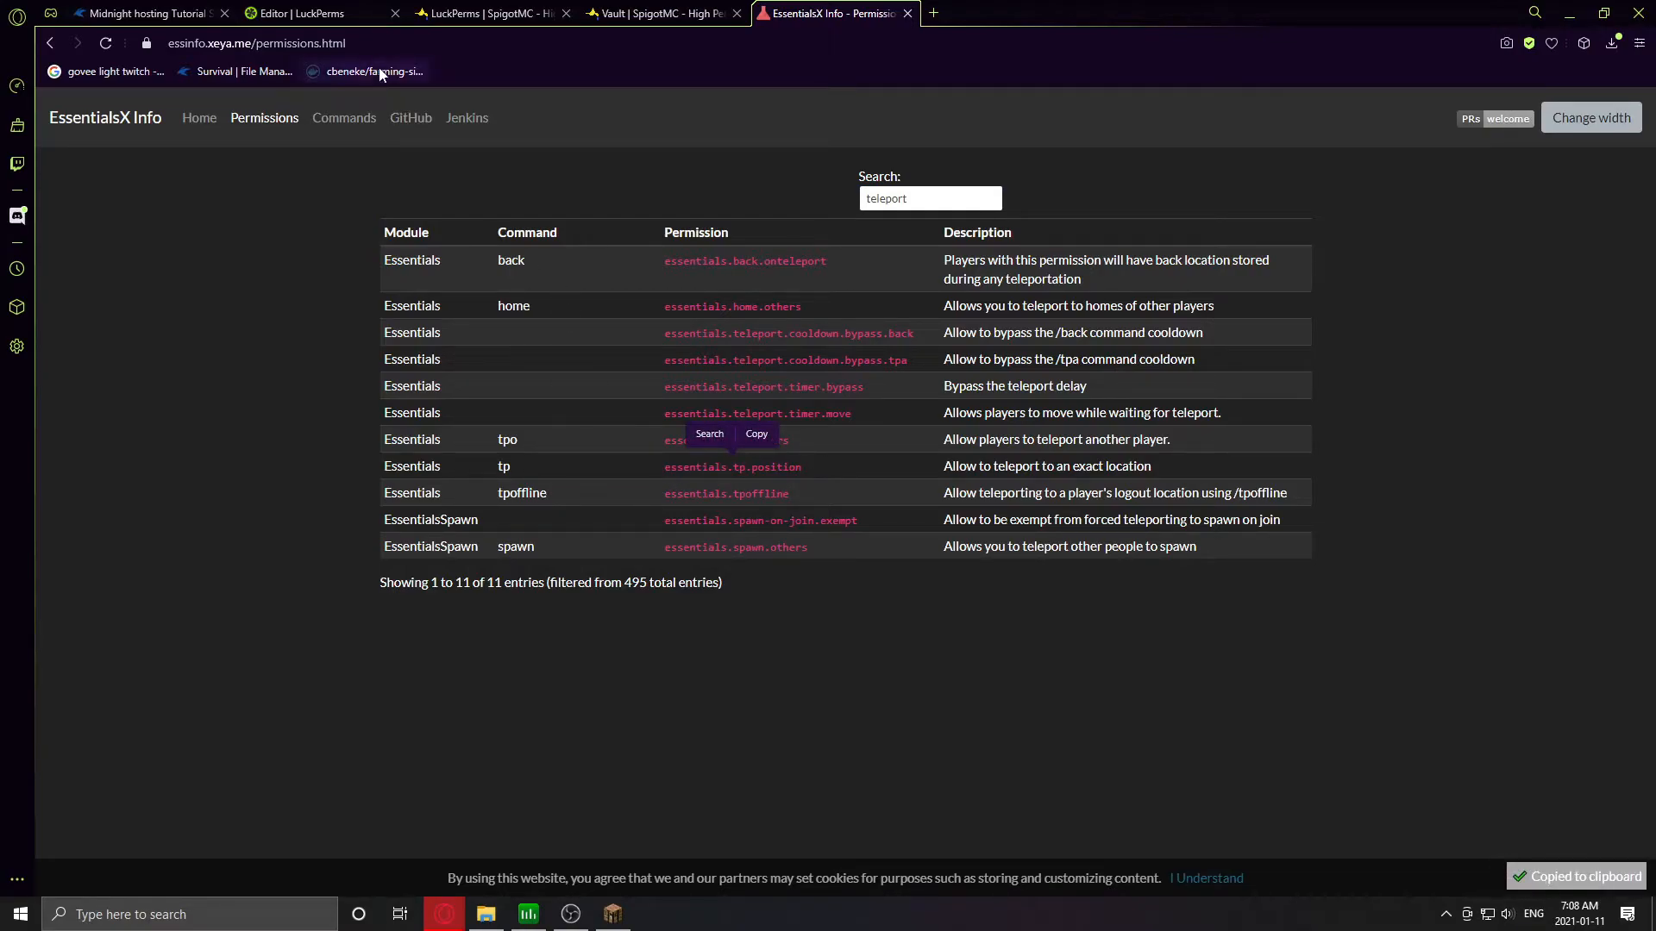
pyautogui.click(293, 13)
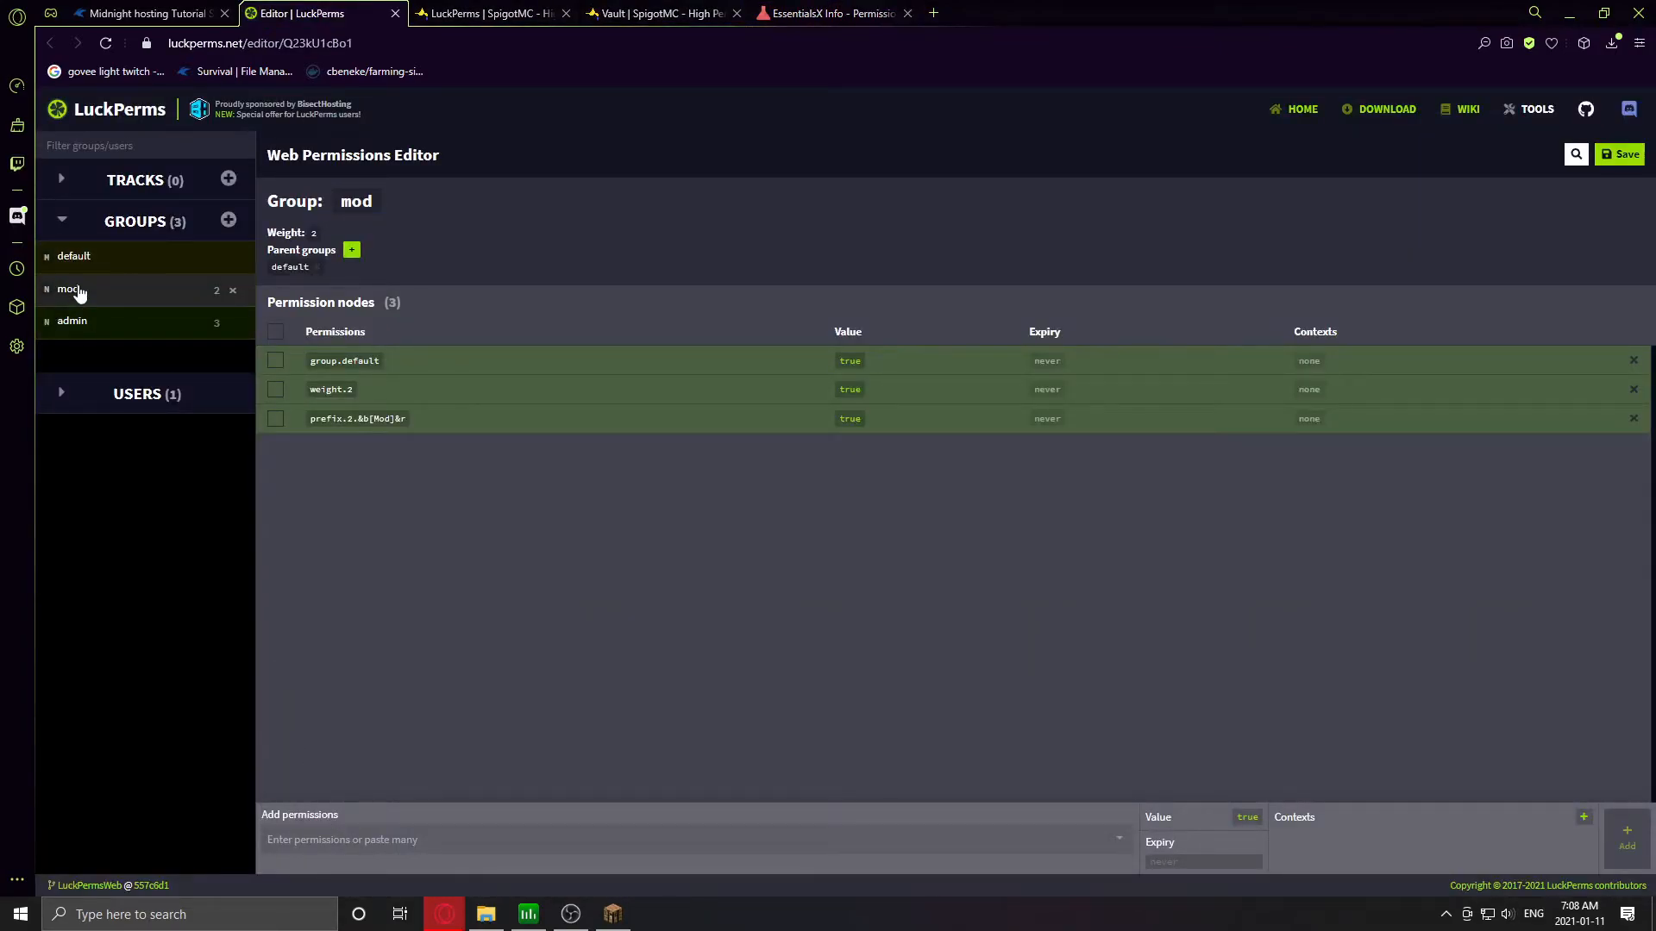
# - Add essentials.tp and essentials.tp.position to the mod group
pyautogui.click(357, 838)
pyautogui.write('essentials.pe')
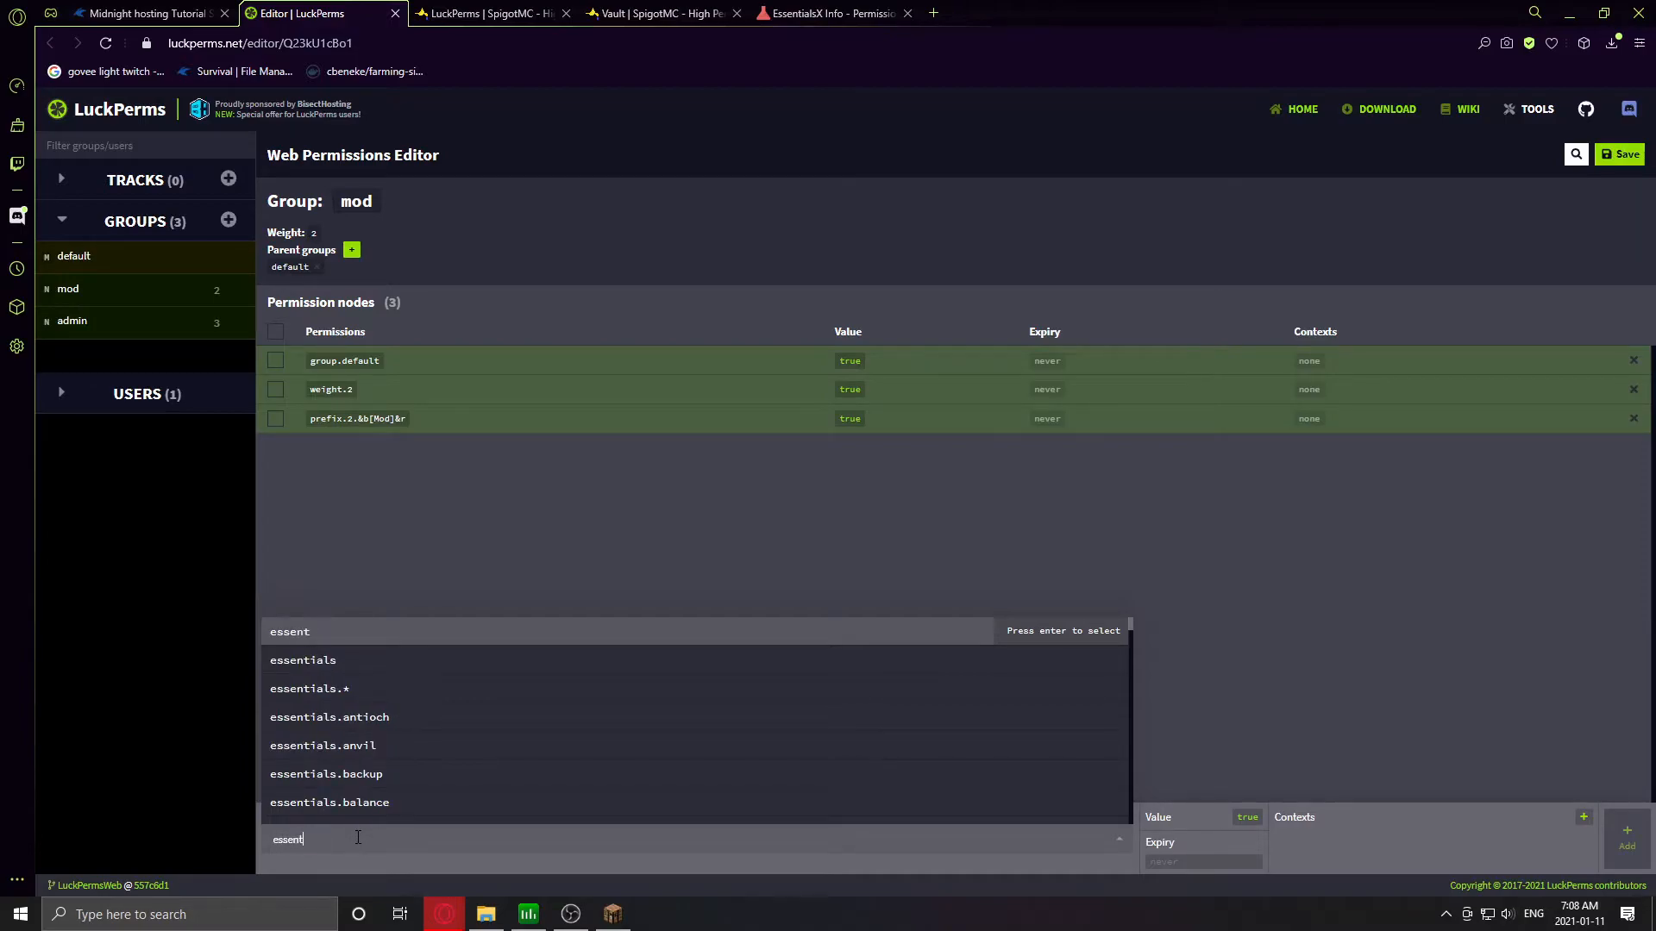
pyautogui.press('BackSpace')
pyautogui.press('BackSpace')
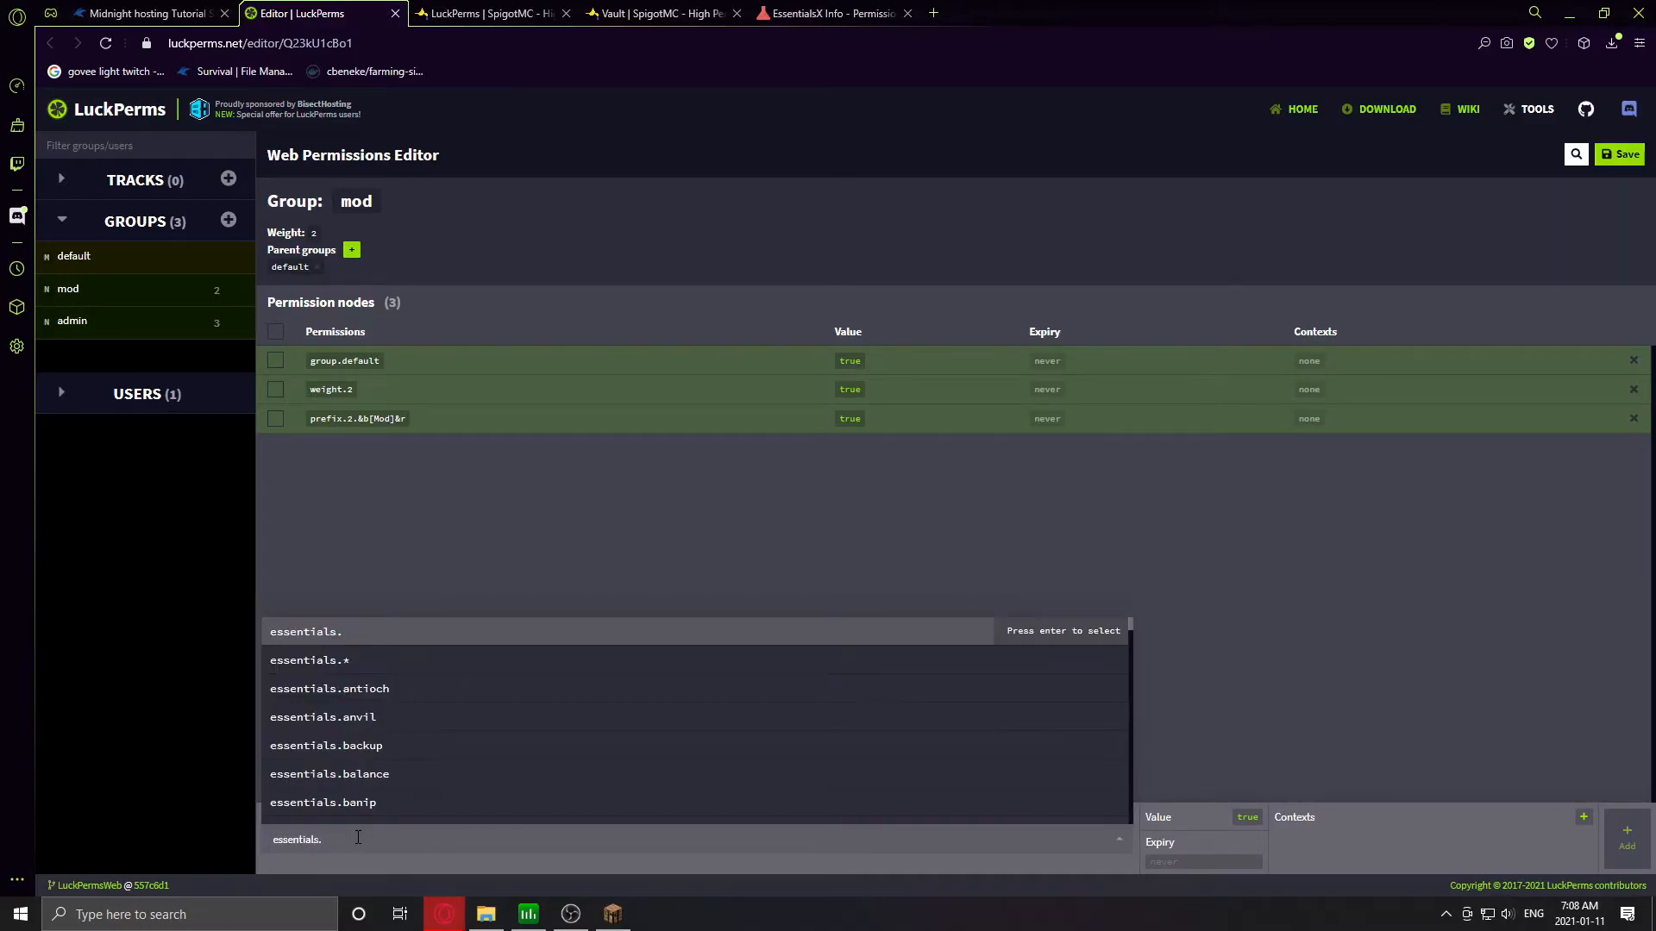
pyautogui.write('tp')
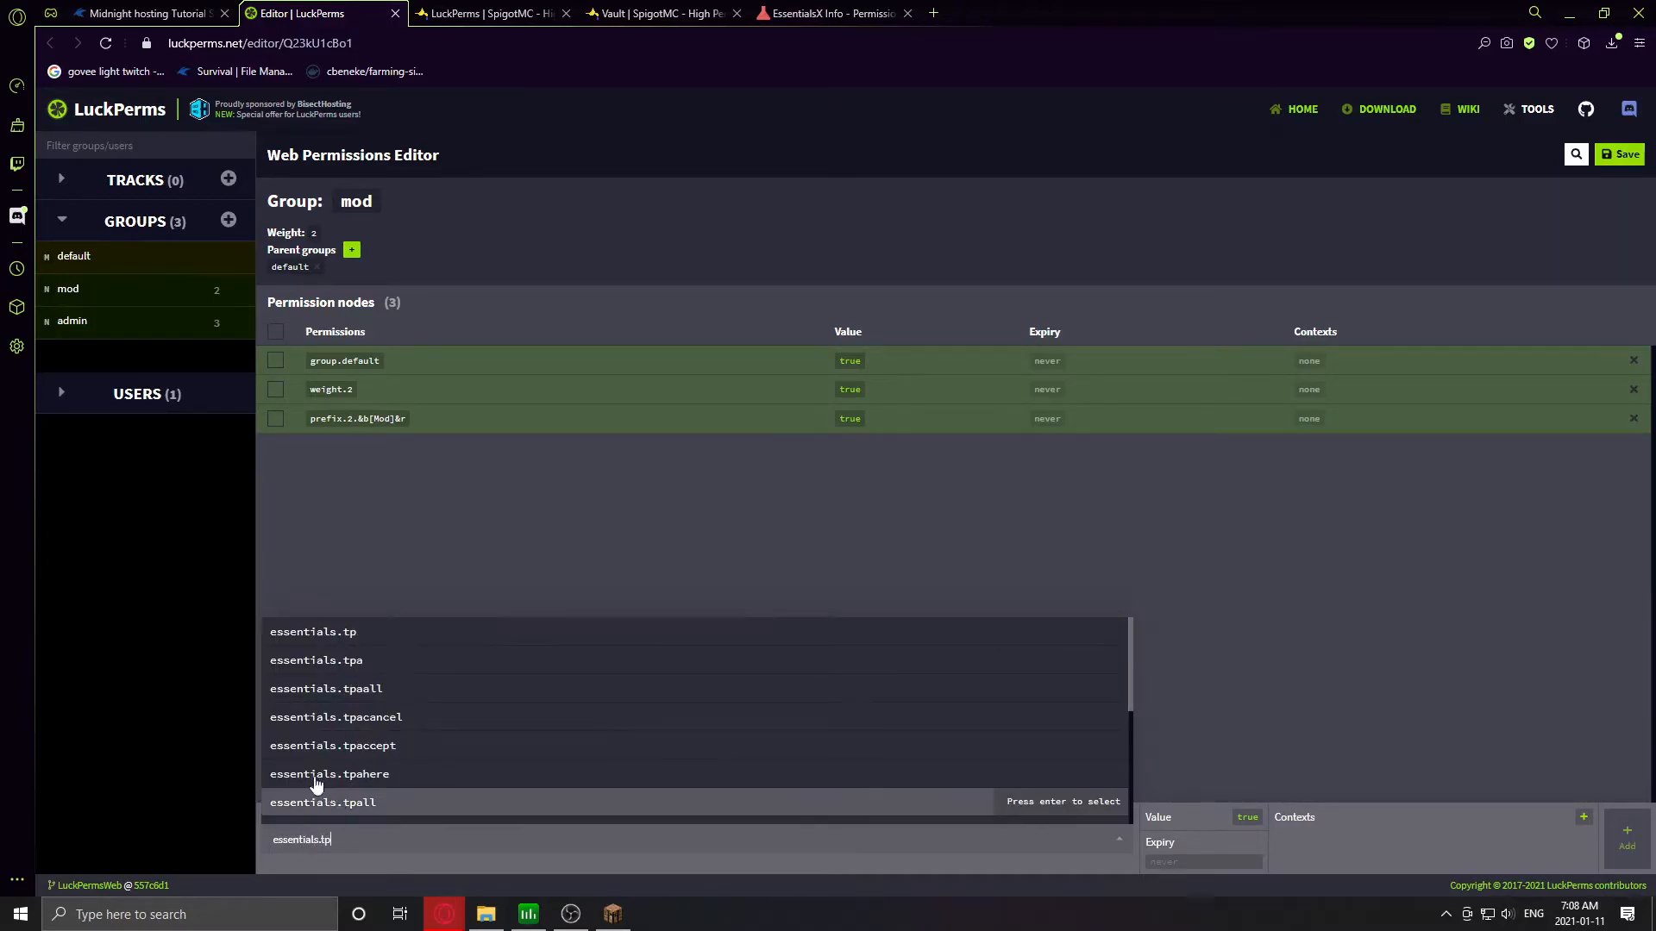
pyautogui.click(1007, 640)
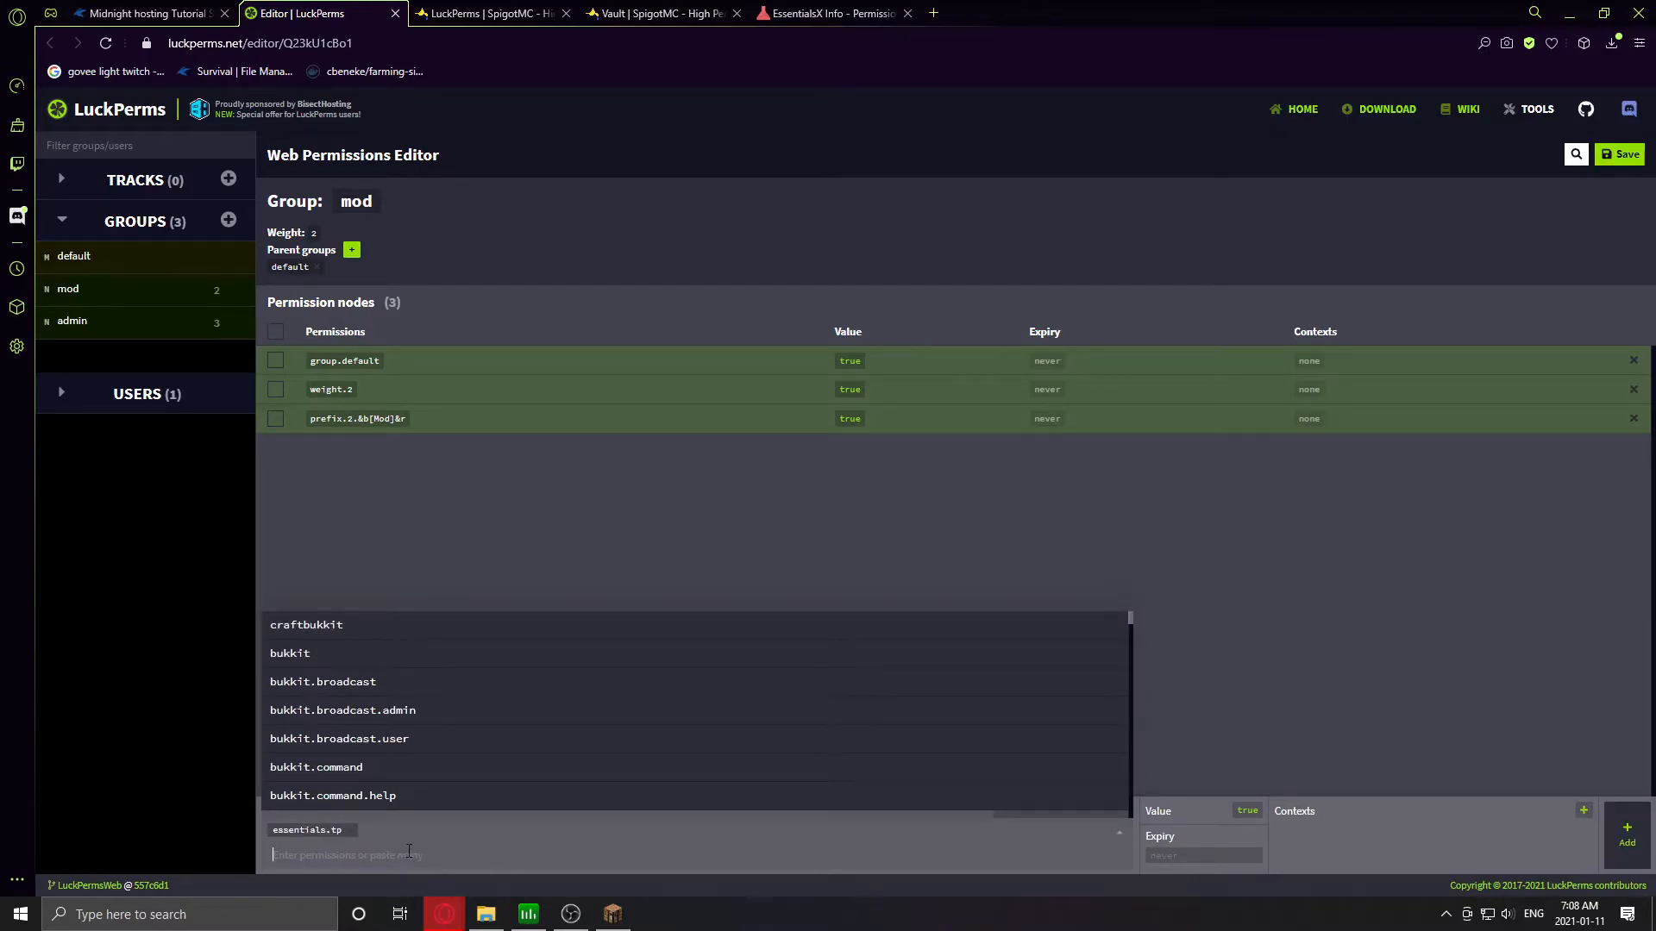
pyautogui.hotkey('ctrl', 'v')
pyautogui.click(1059, 809)
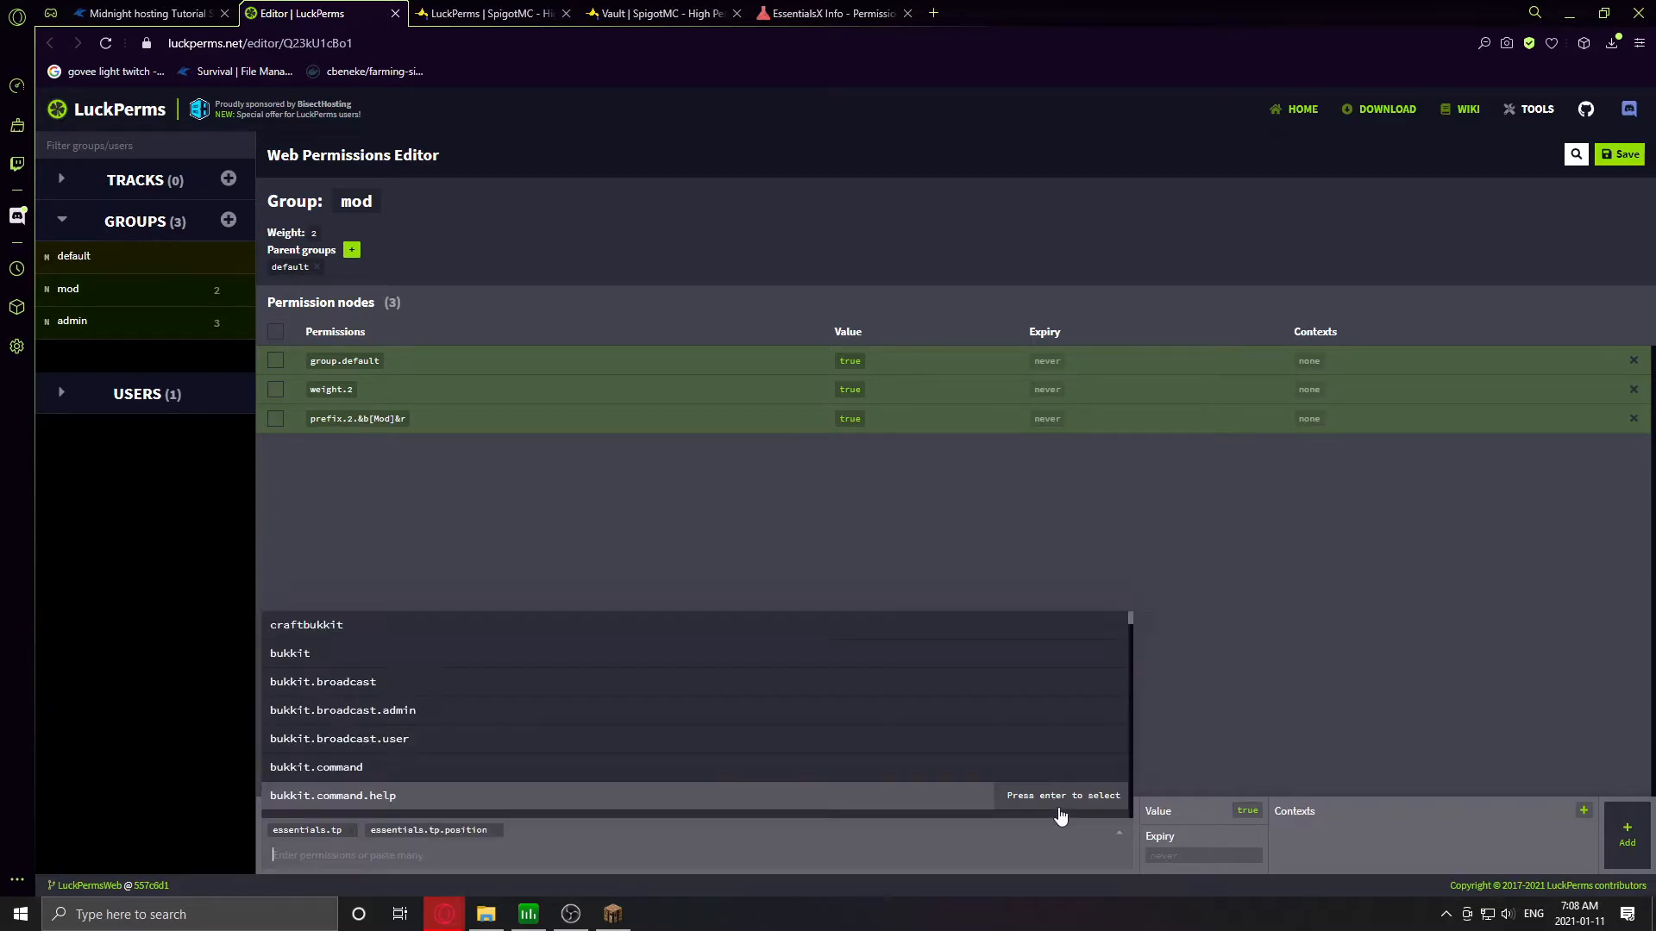
pyautogui.click(1627, 830)
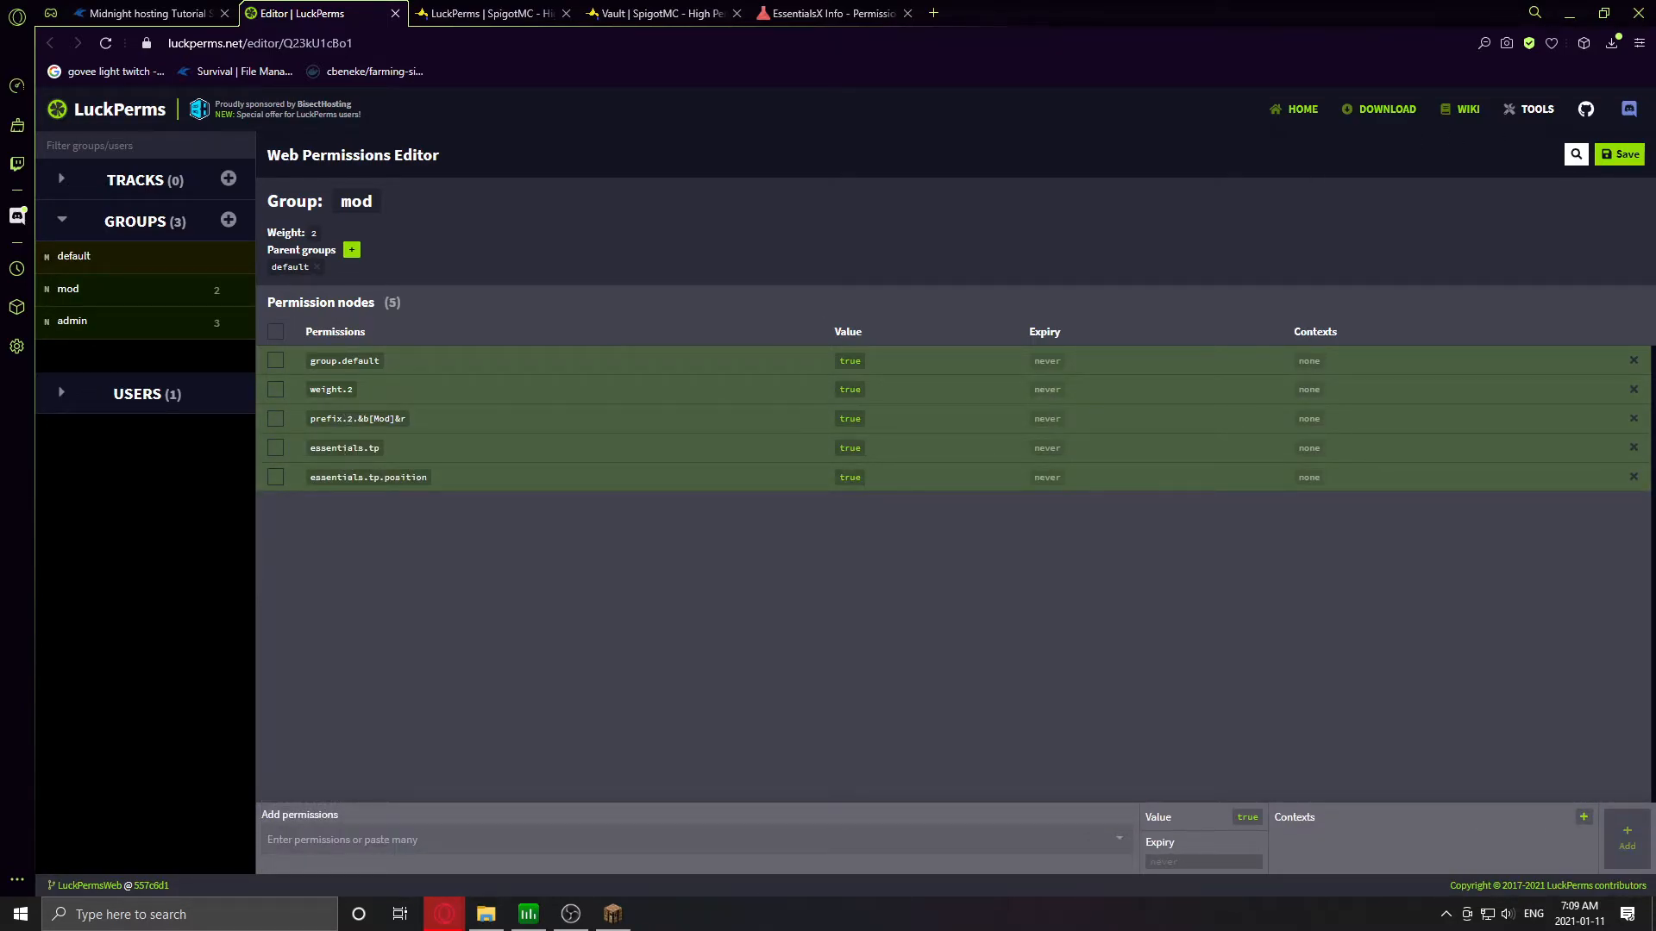
# - Save, run /lp applyedits in the server console, then open the player's user entry
pyautogui.click(1618, 157)
pyautogui.click(794, 479)
pyautogui.click(183, 12)
pyautogui.hotkey('ctrl', 'v')
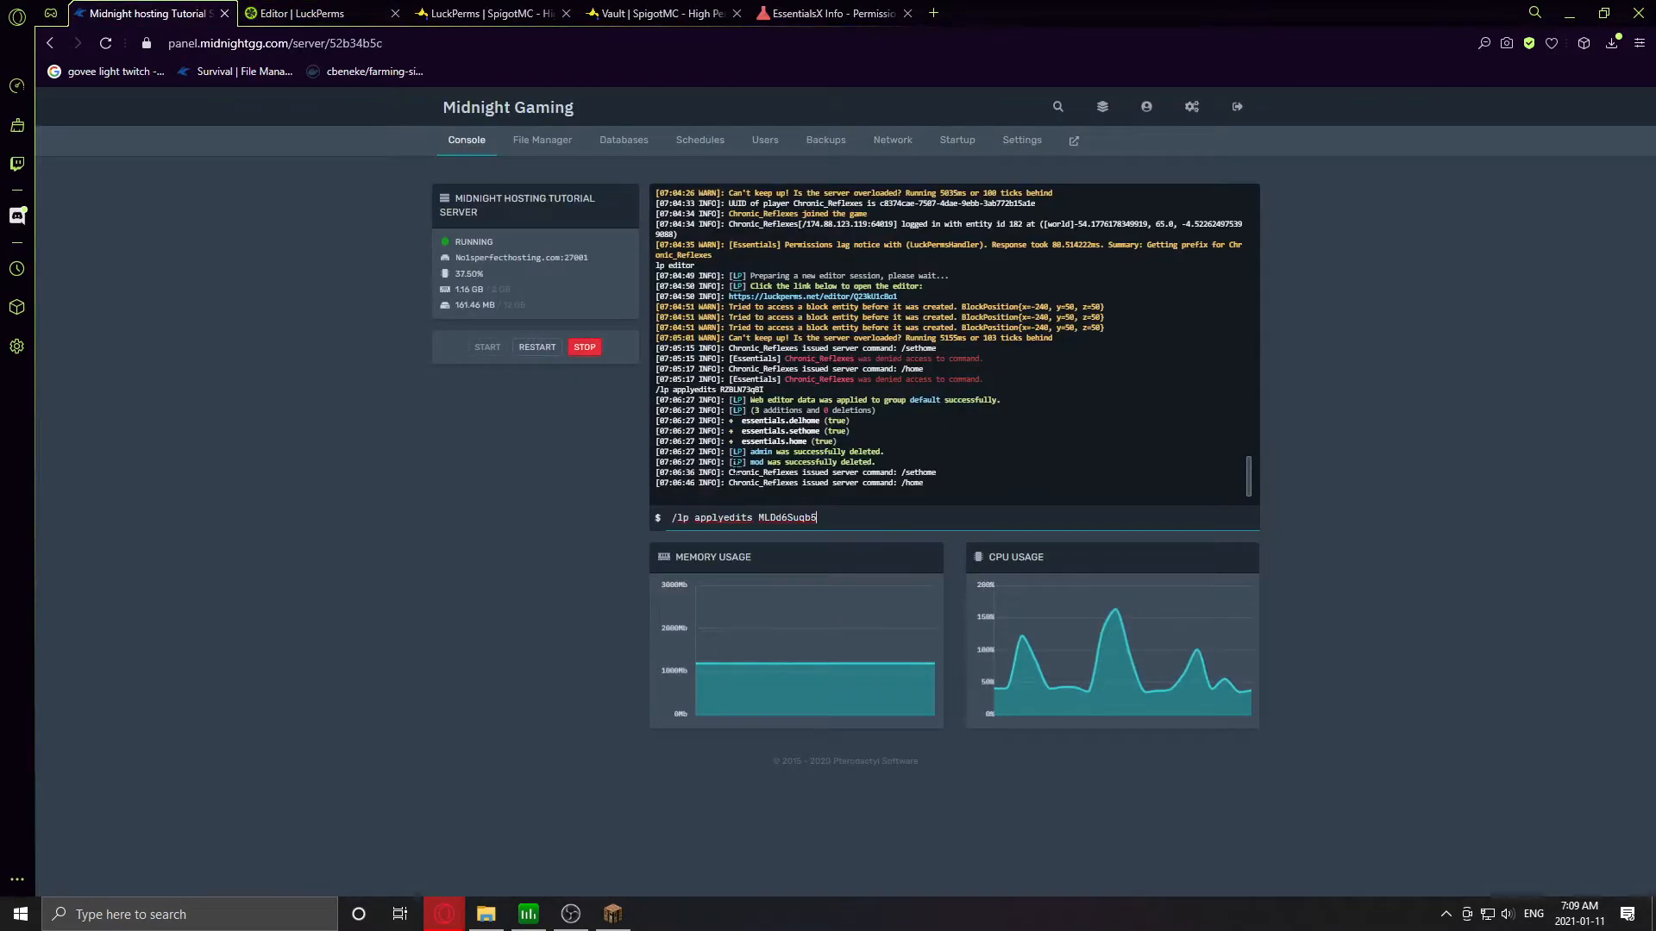
pyautogui.press('Return')
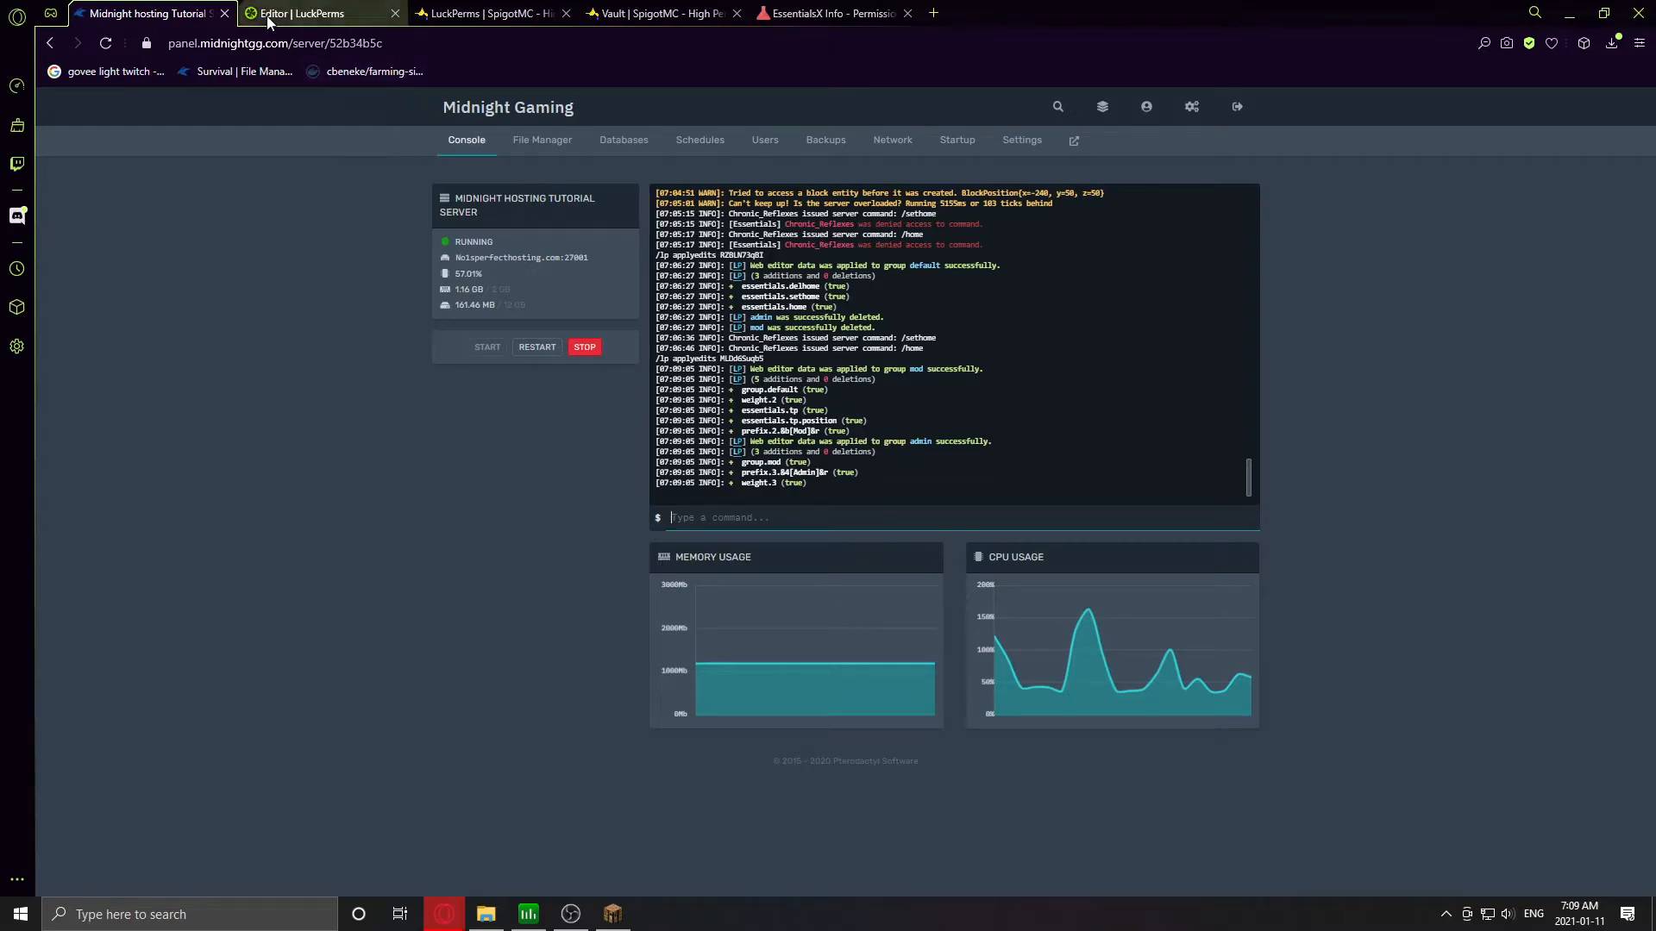
pyautogui.click(302, 13)
pyautogui.click(1027, 412)
pyautogui.click(82, 393)
pyautogui.click(76, 436)
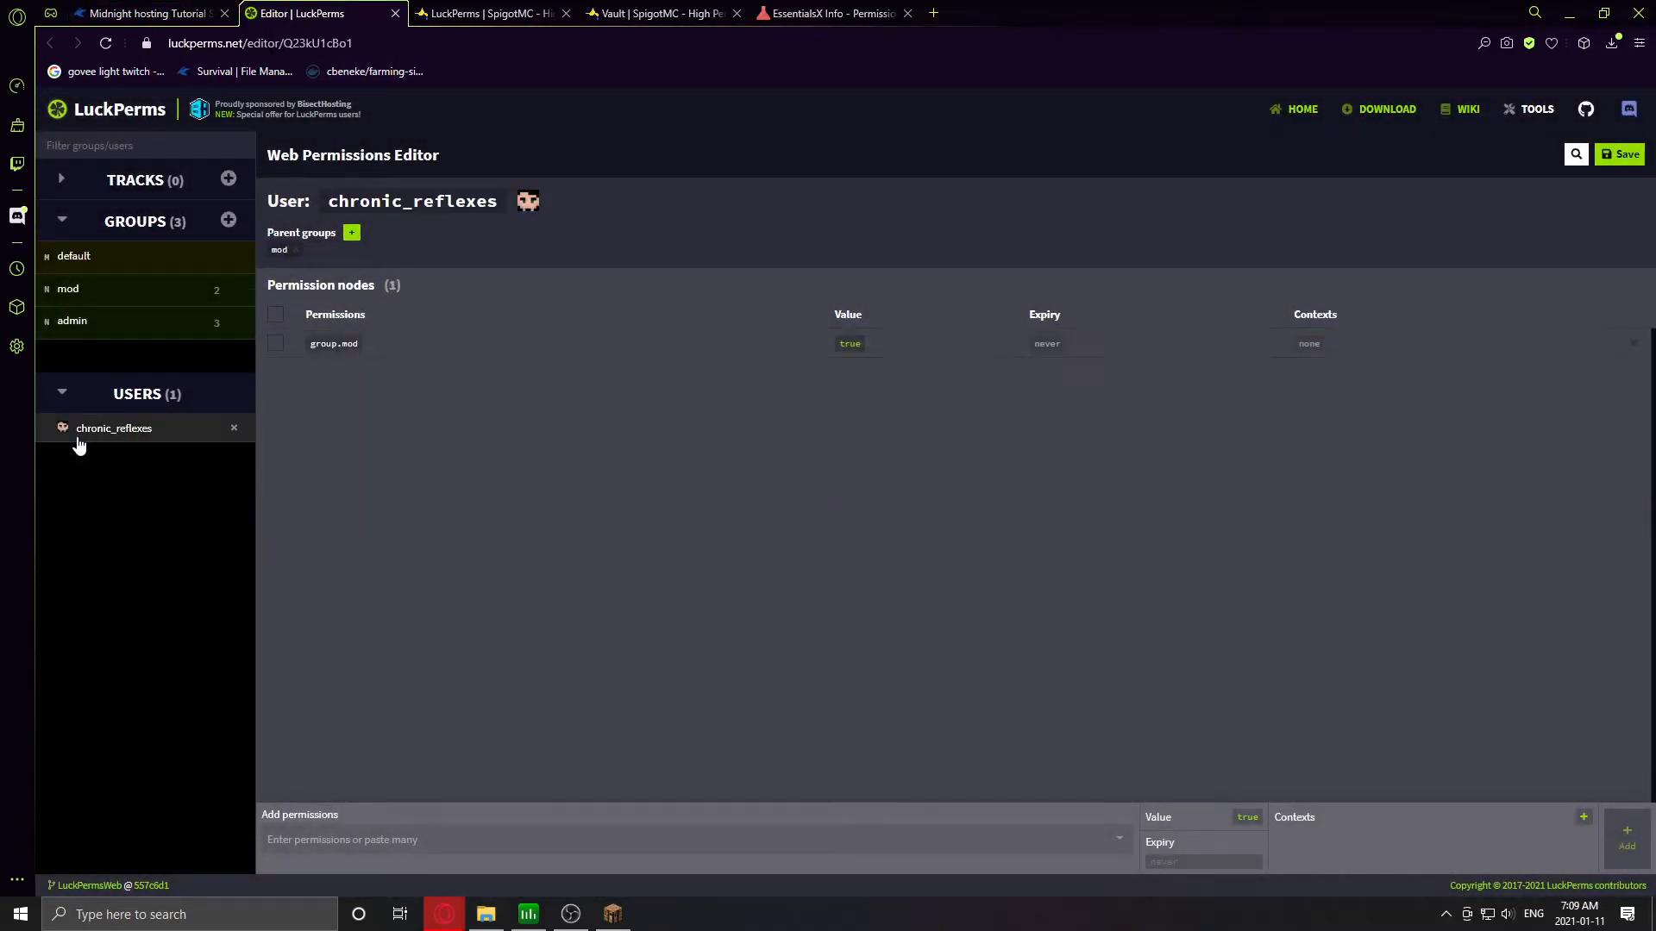
# - Edit the player's parent group node, leaving it set to group.mod
pyautogui.click(353, 346)
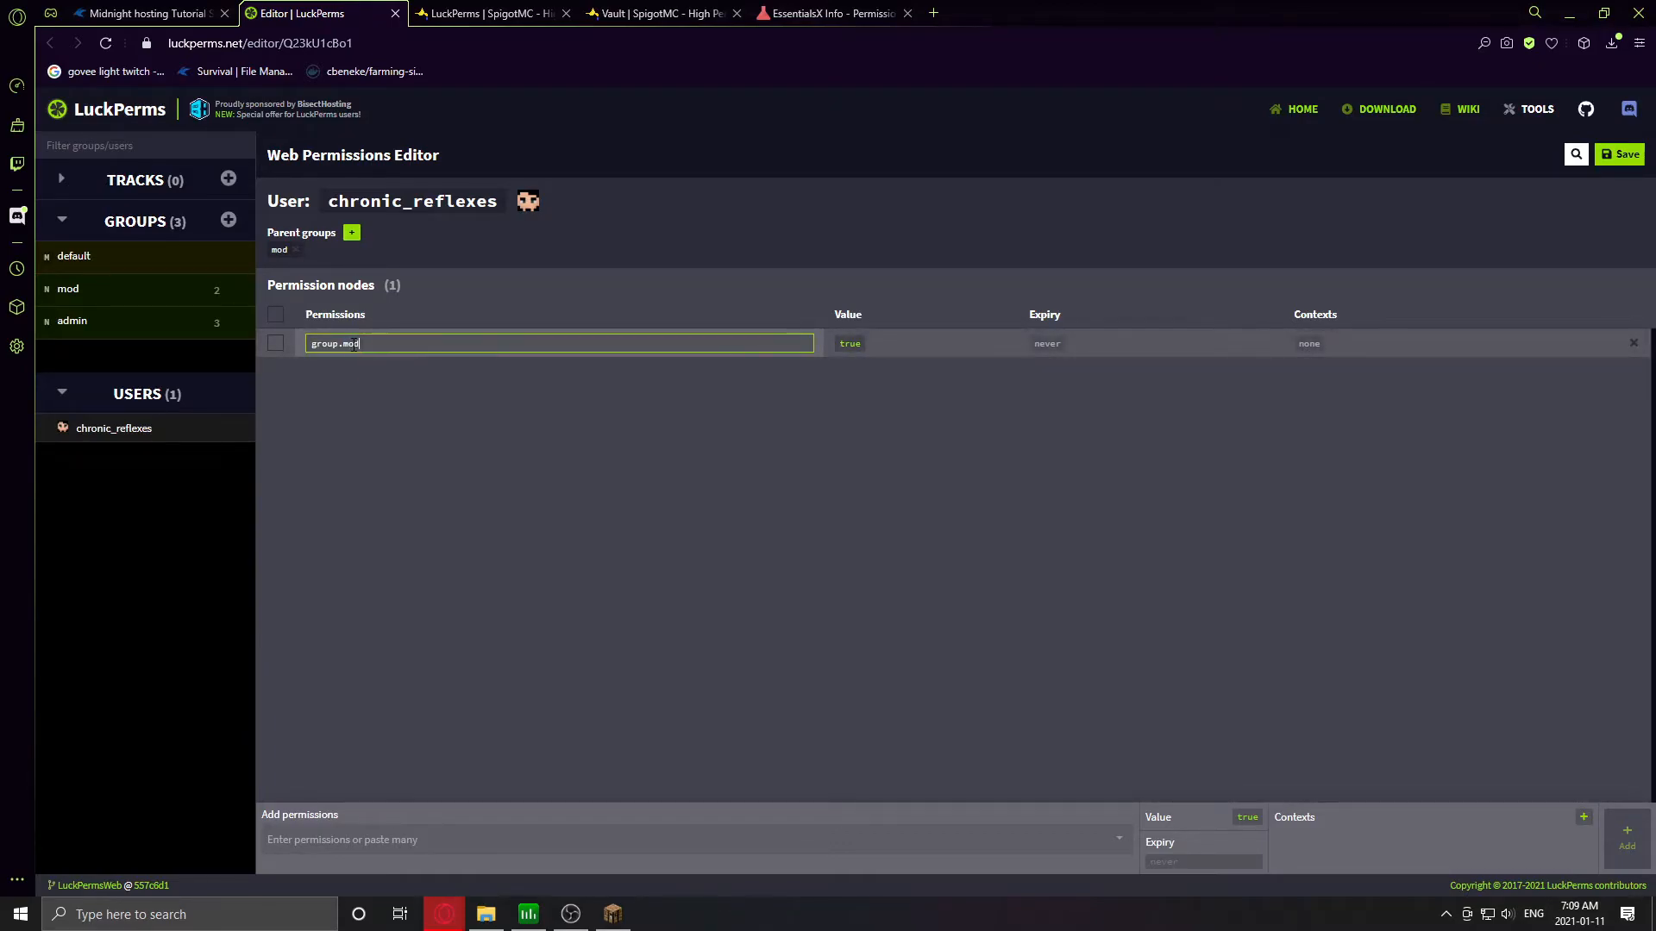
pyautogui.press('BackSpace')
pyautogui.write('default')
pyautogui.press('Return')
pyautogui.moveTo(380, 328); pyautogui.dragTo(368, 346)
pyautogui.click(381, 344)
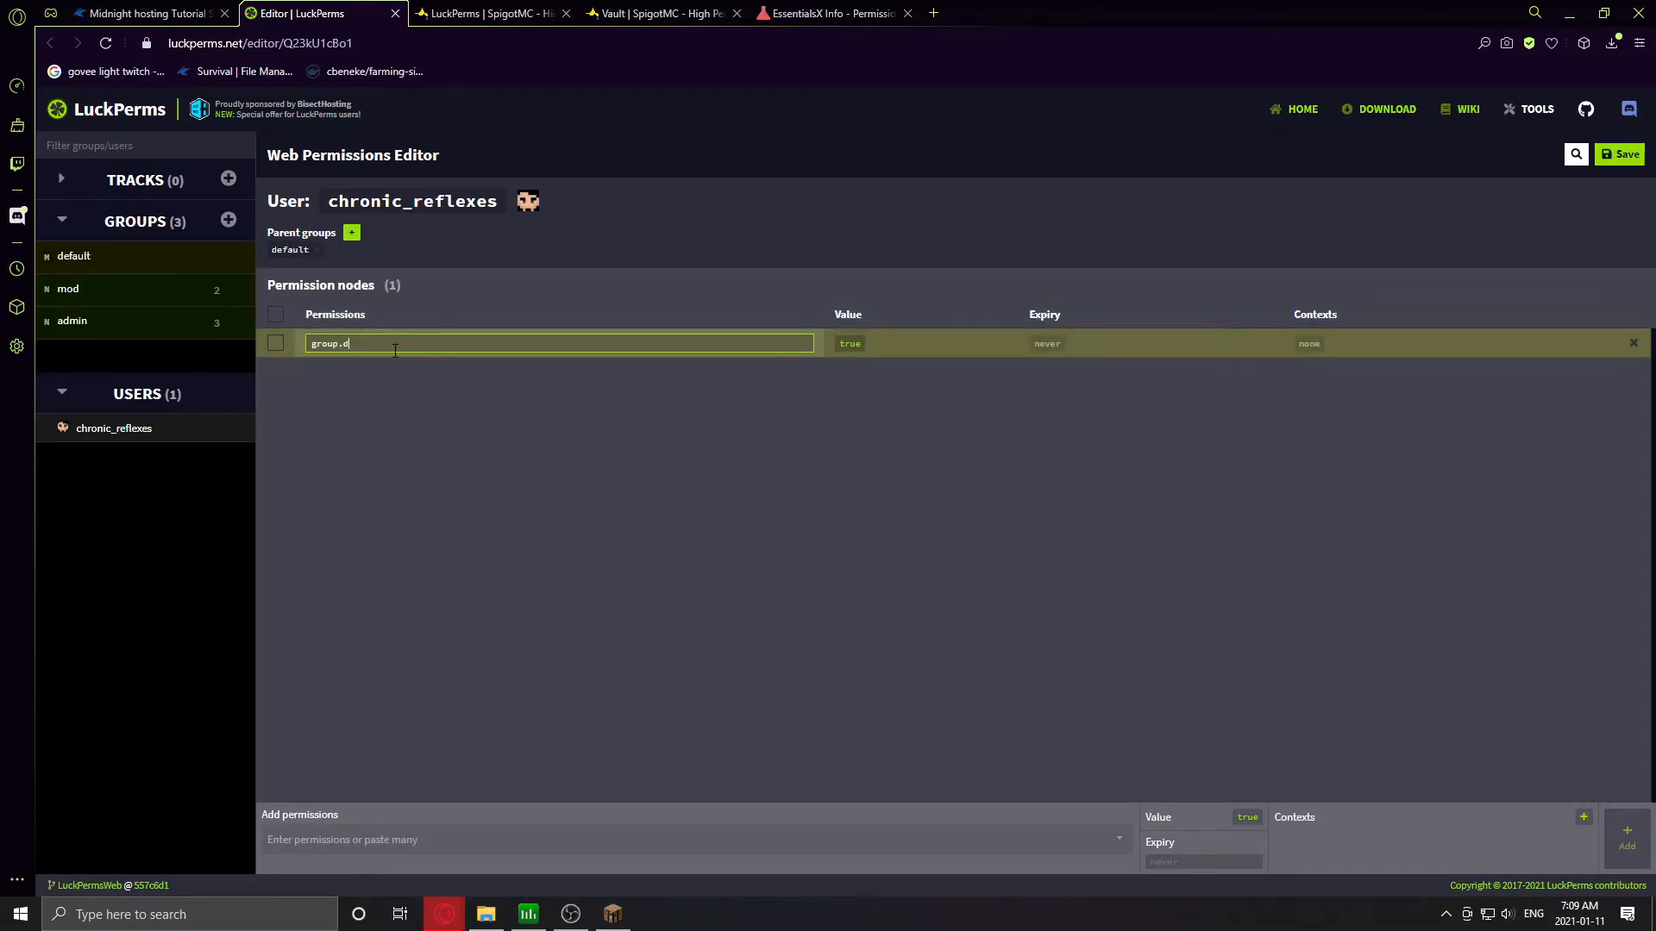
pyautogui.press('Return')
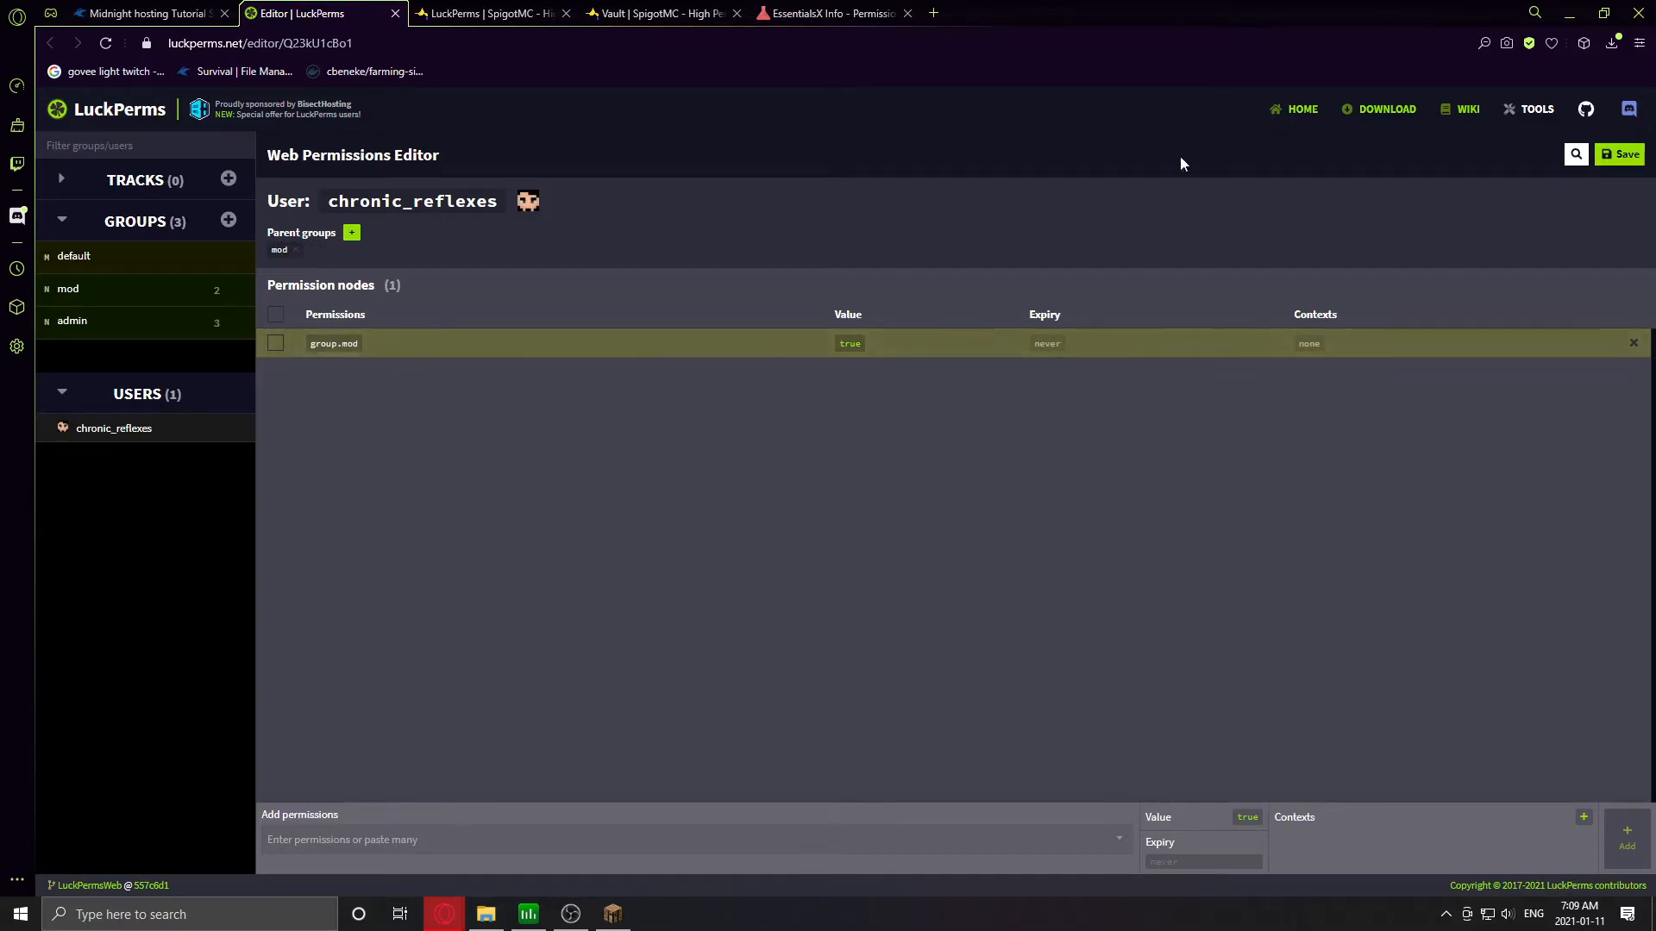
# - Save, run /lp applyedits in the server console, and return to Minecraft
pyautogui.click(1620, 154)
pyautogui.click(914, 478)
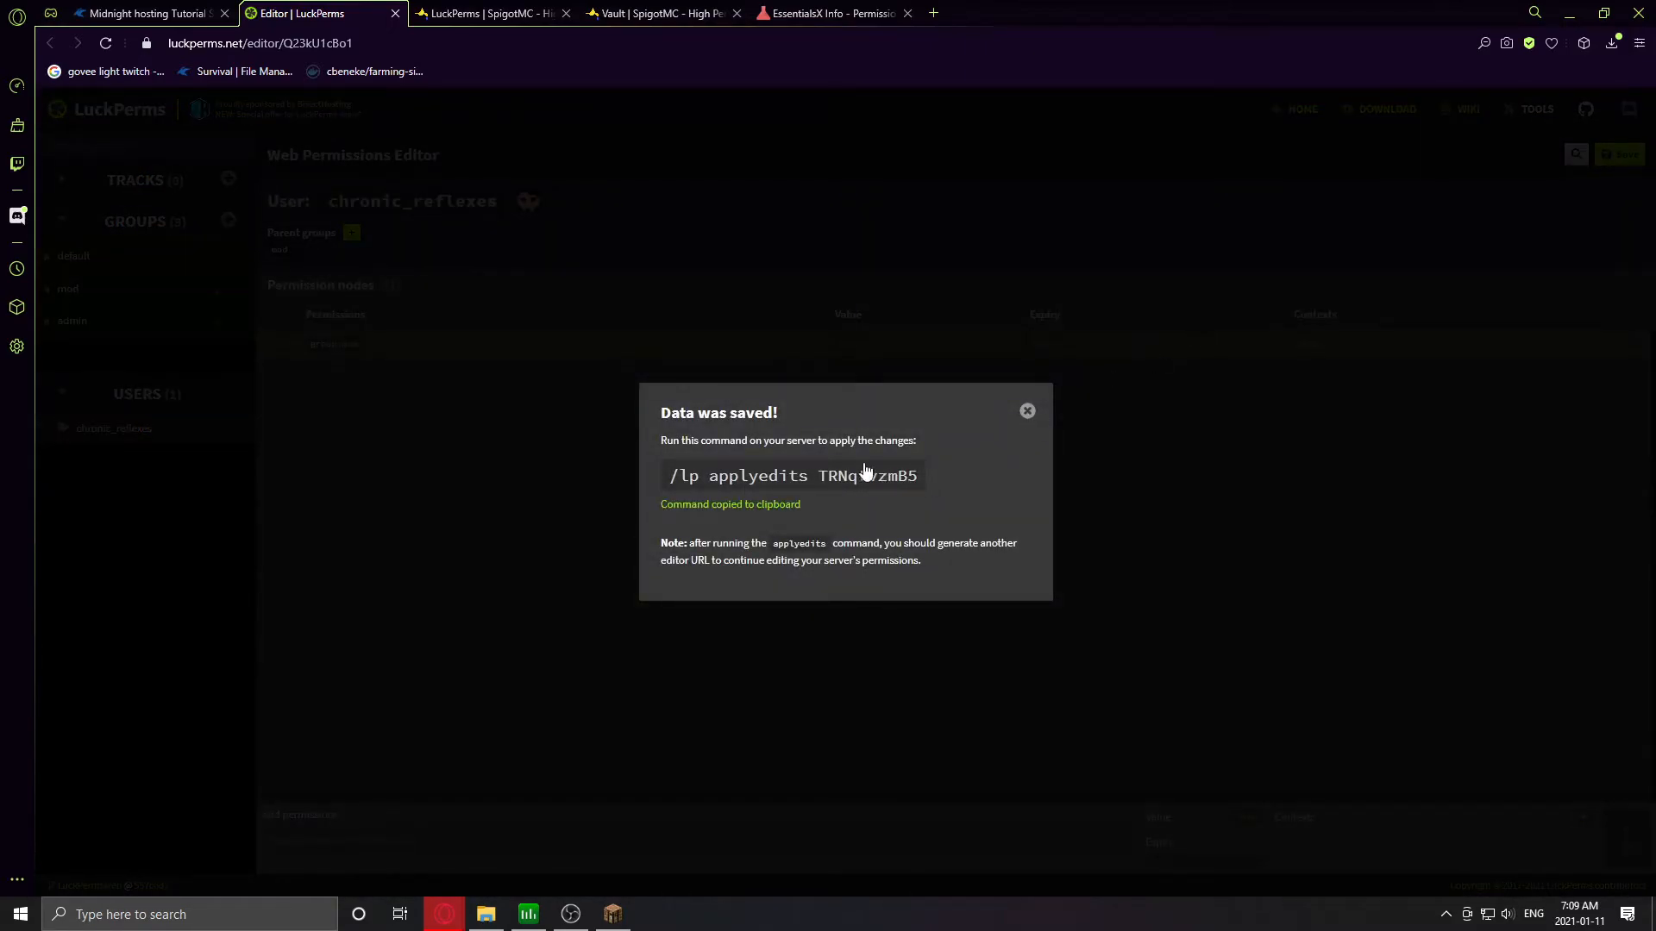
pyautogui.click(145, 13)
pyautogui.click(747, 516)
pyautogui.hotkey('ctrl', 'v')
pyautogui.press('Return')
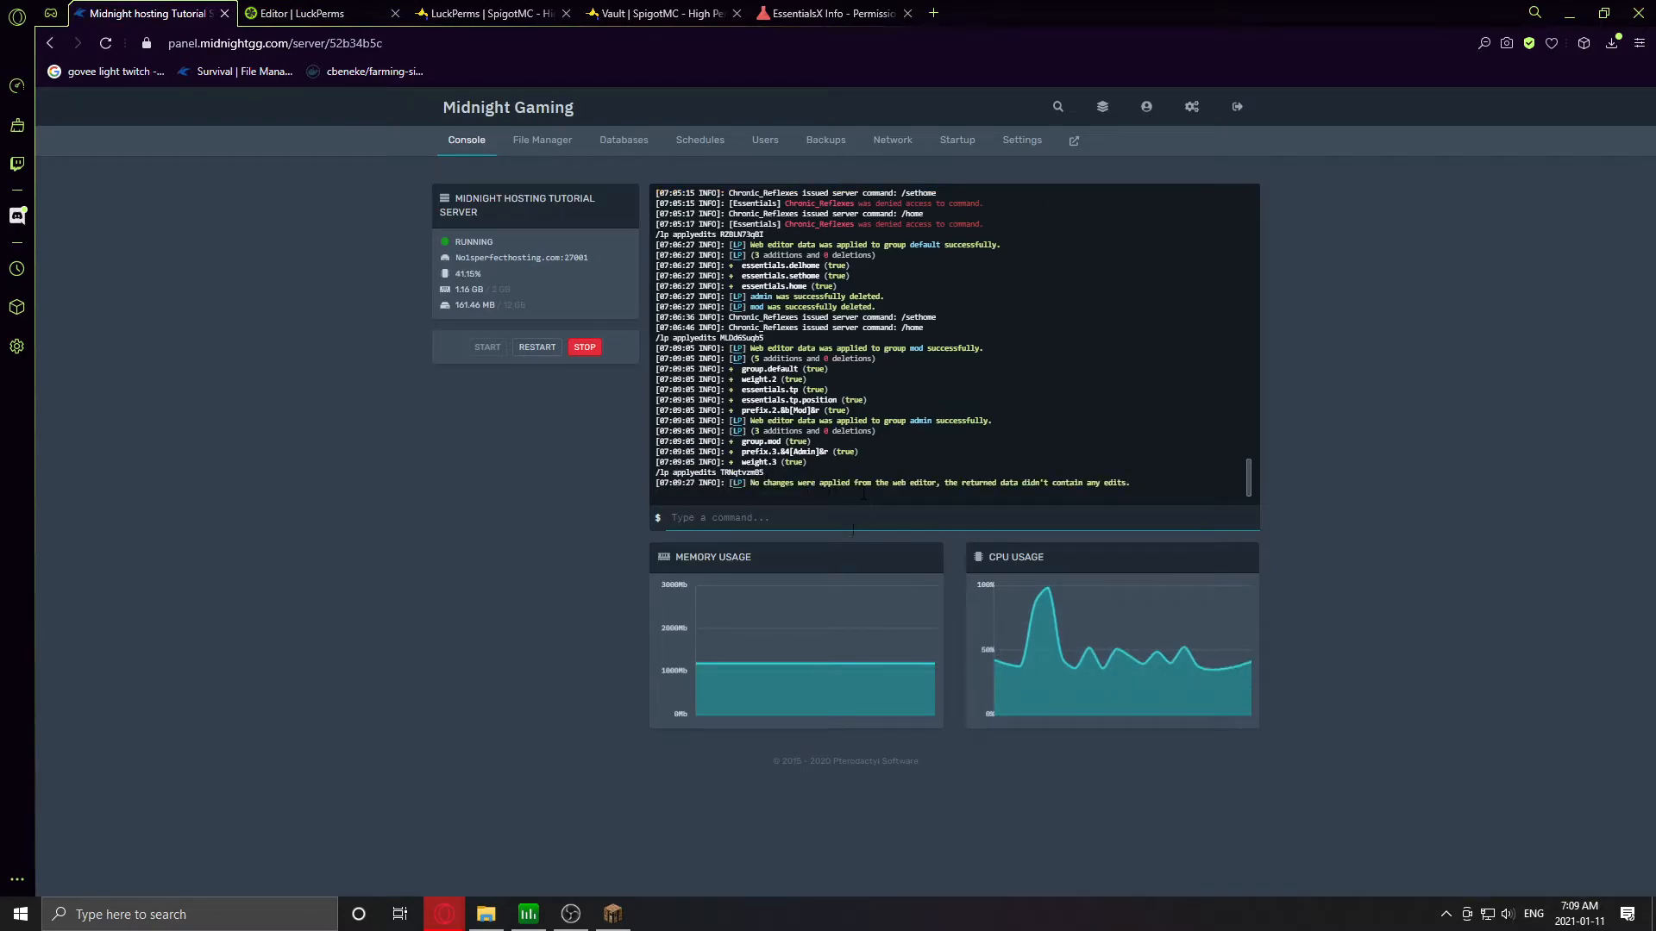
pyautogui.click(613, 913)
pyautogui.press('Escape')
# - Send the chat message 'tg' to check the [Mod] prefix appears
pyautogui.write('tg')
pyautogui.press('Return')
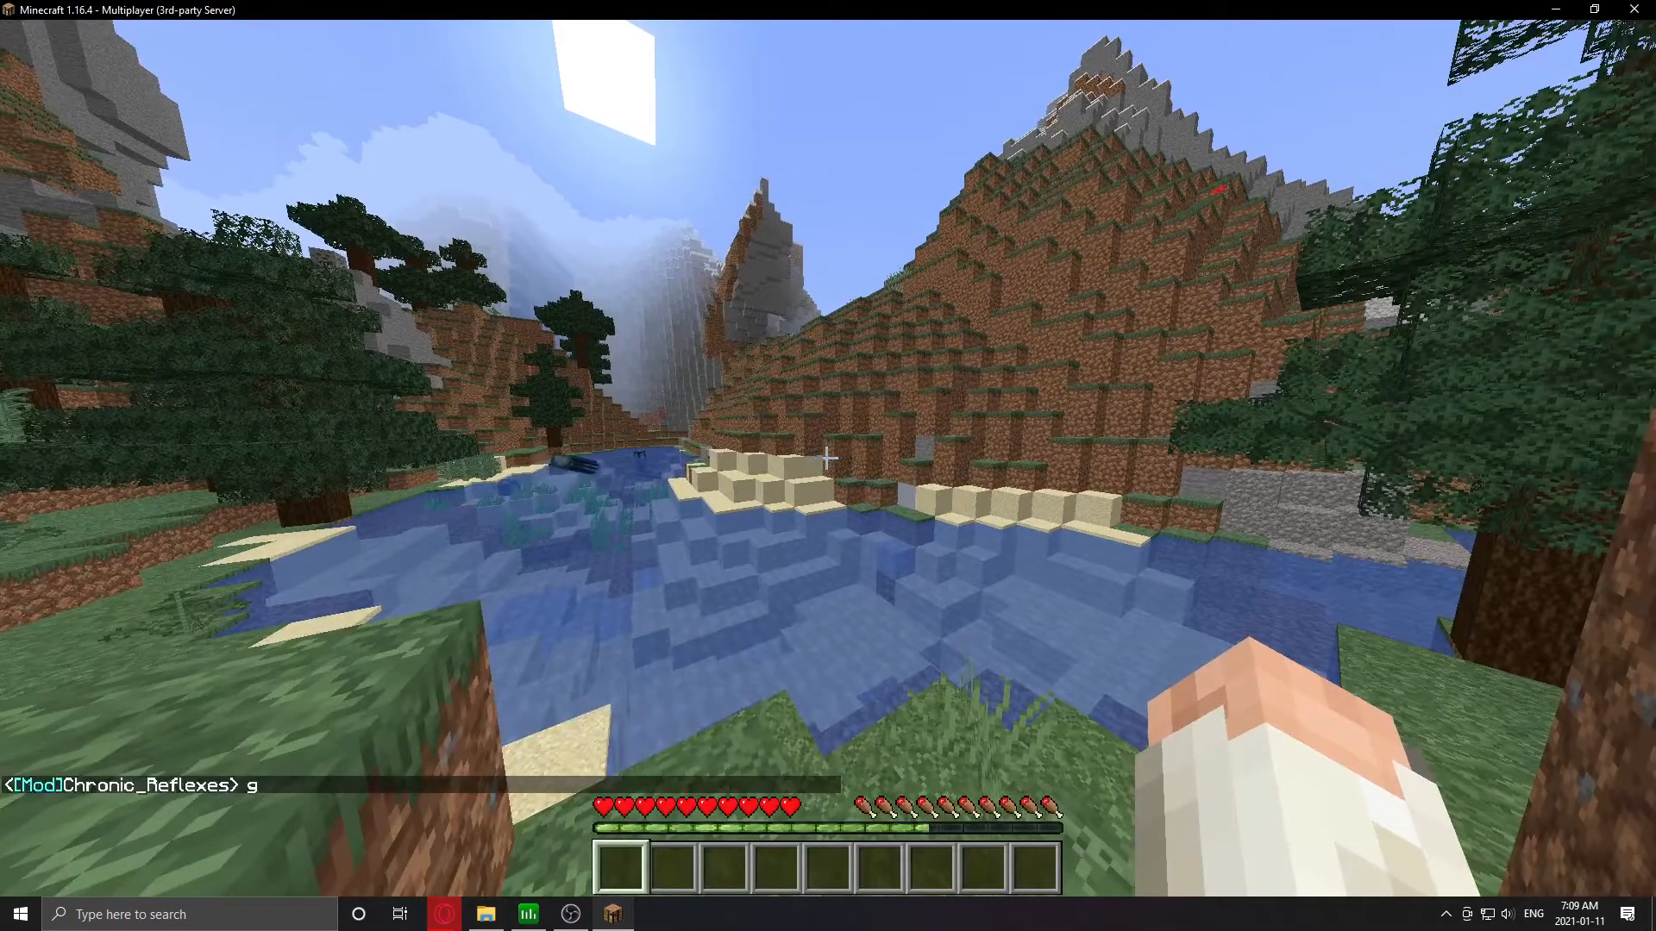
pyautogui.press('t')
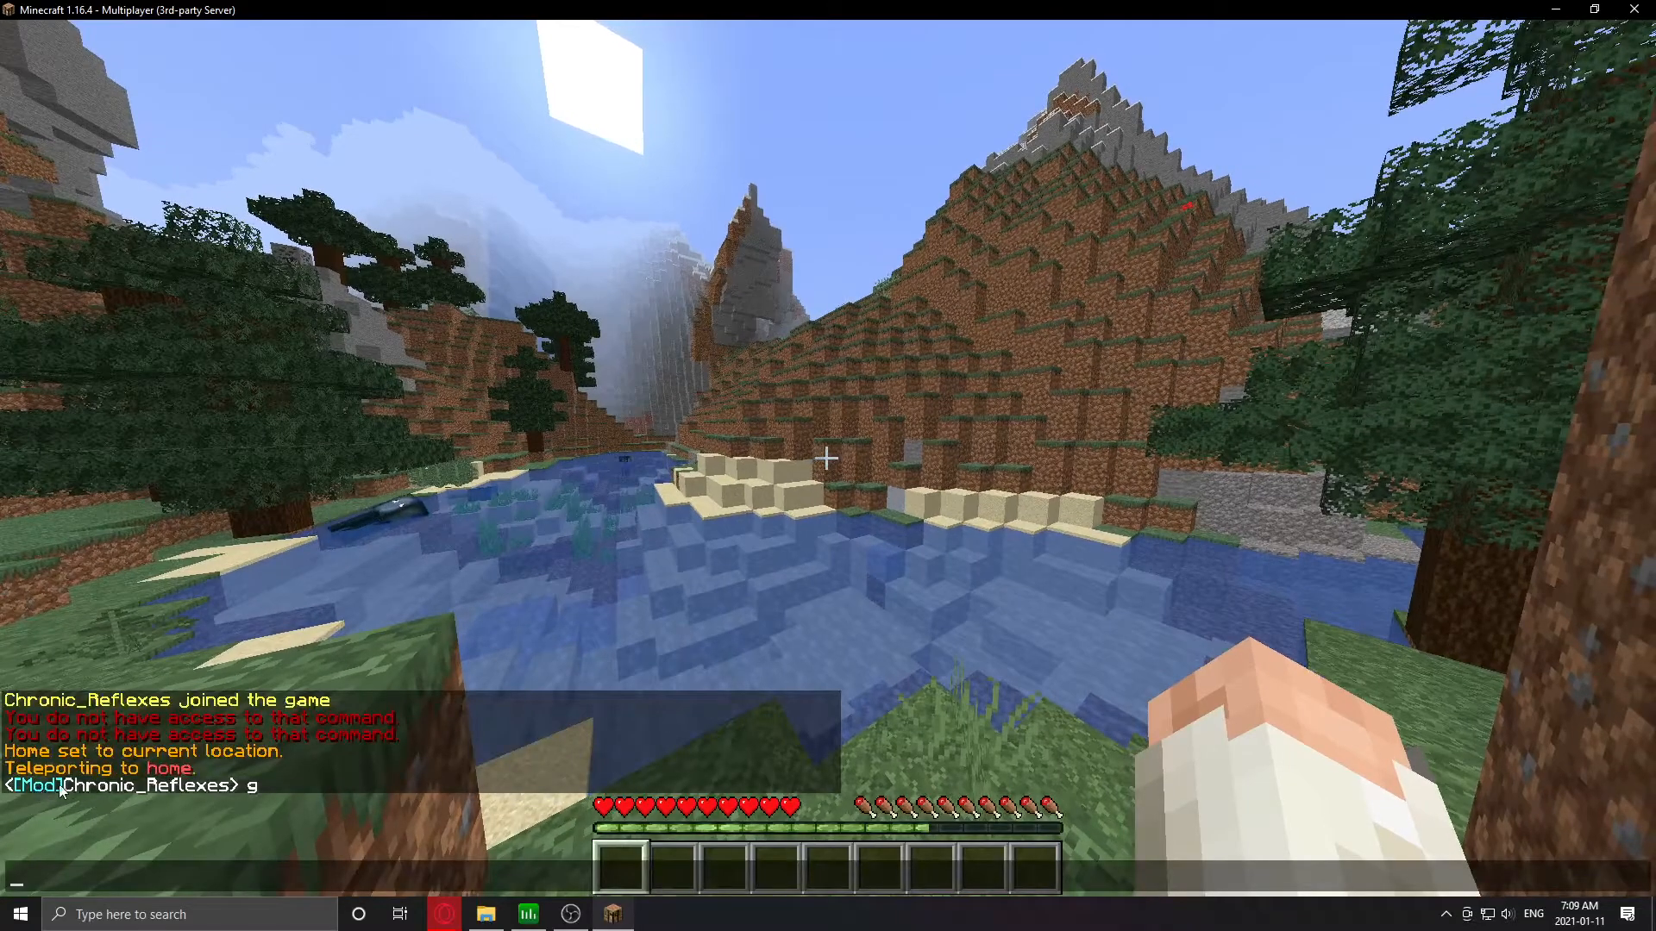
pyautogui.press('Escape')
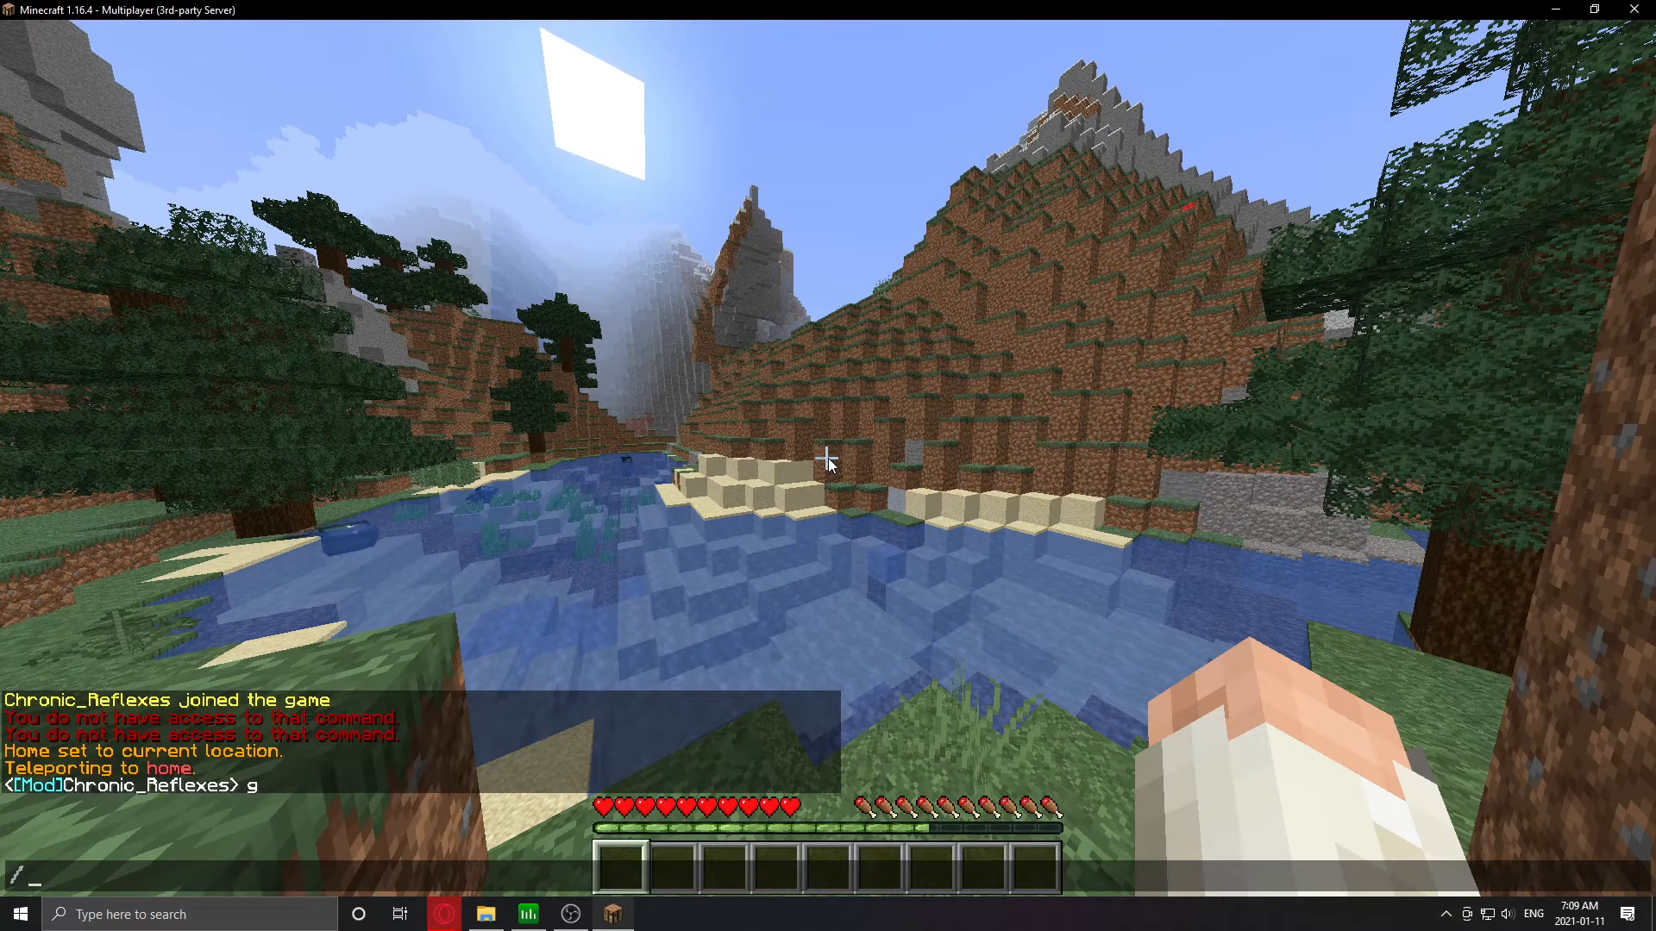
# - Try /tppos 500 60 500, which is denied, then recall it and switch to the console
pyautogui.write('tppos 500 60 5')
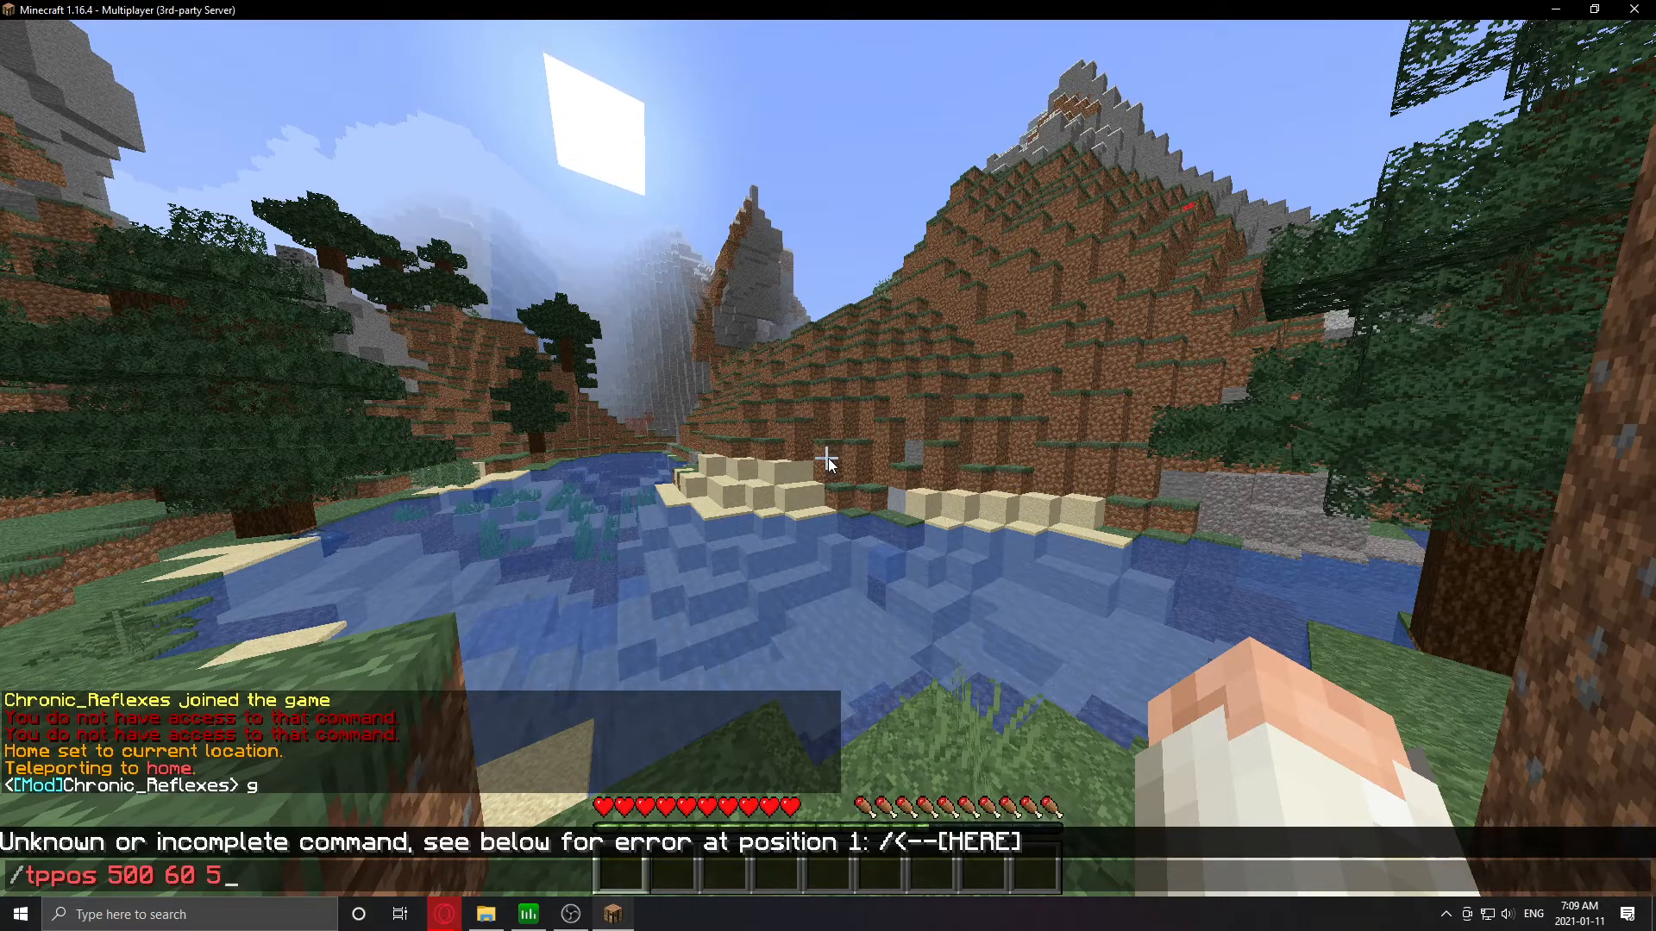
pyautogui.press('Return')
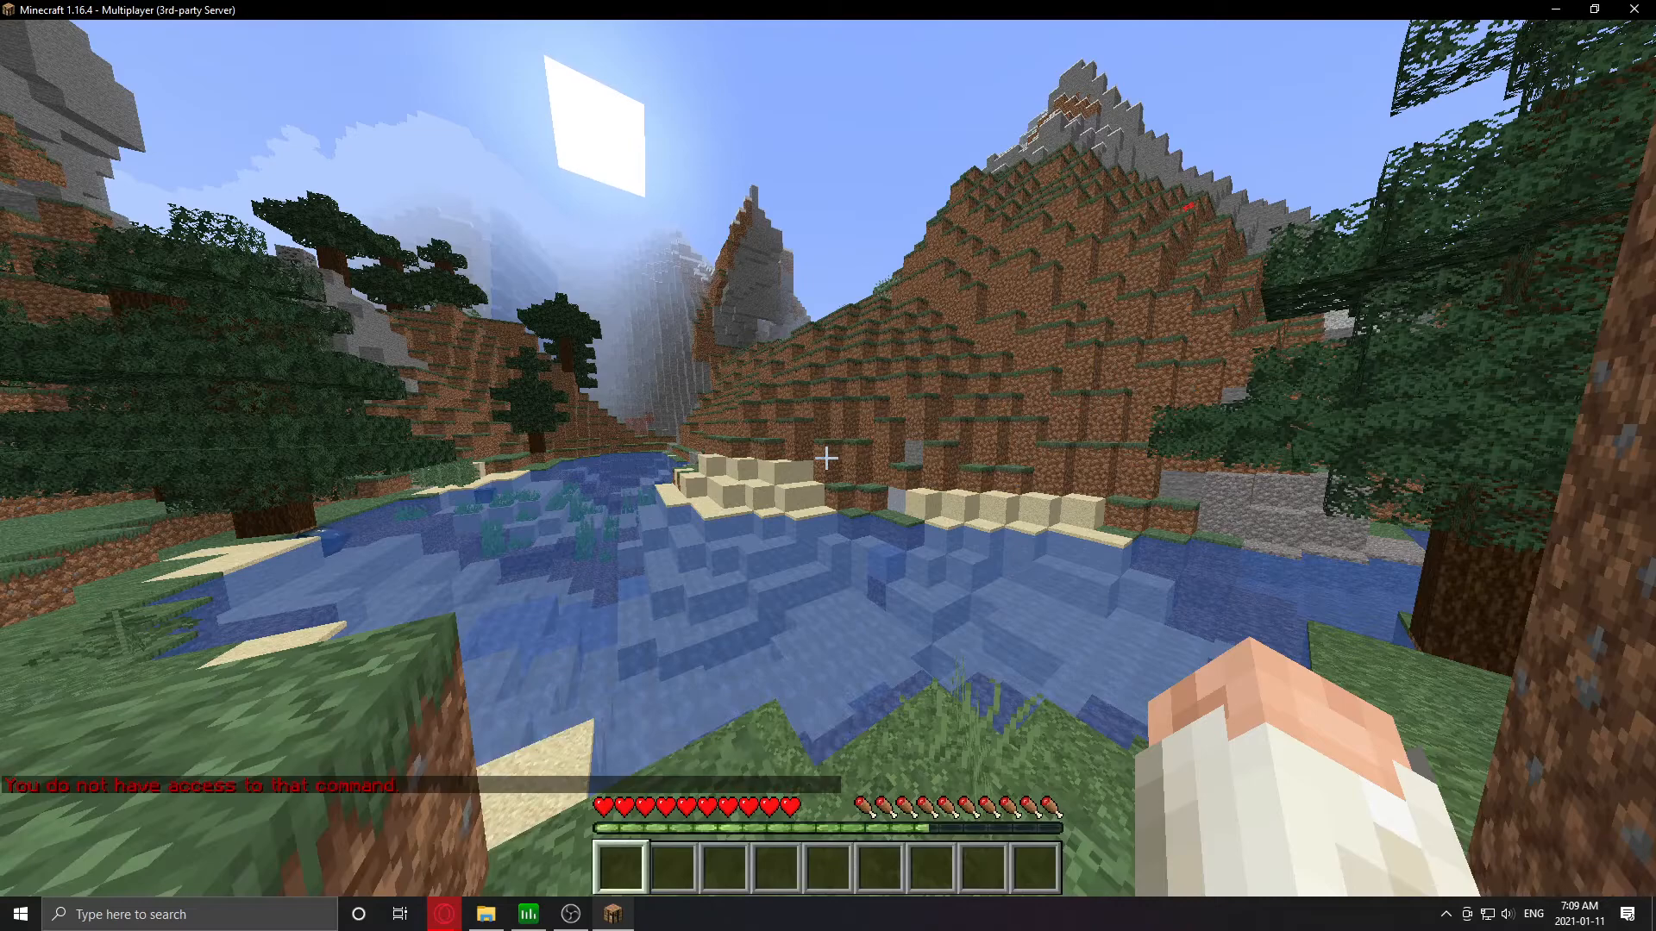
pyautogui.press('/')
pyautogui.press('Up')
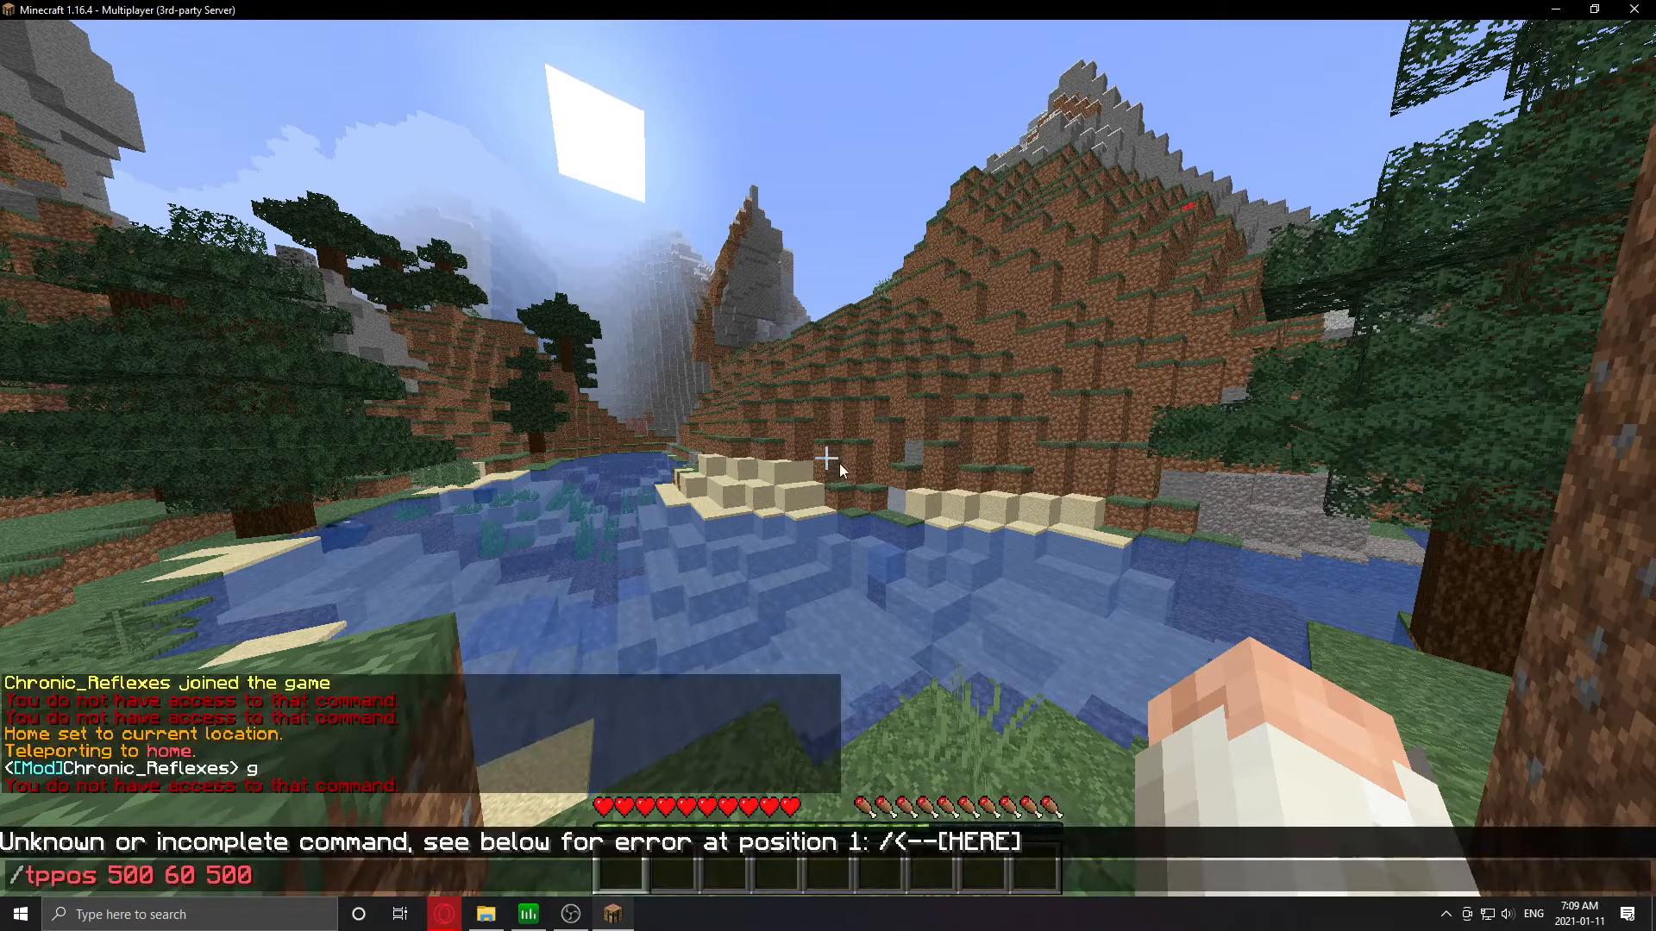
pyautogui.hotkey('alt', 'Tab')
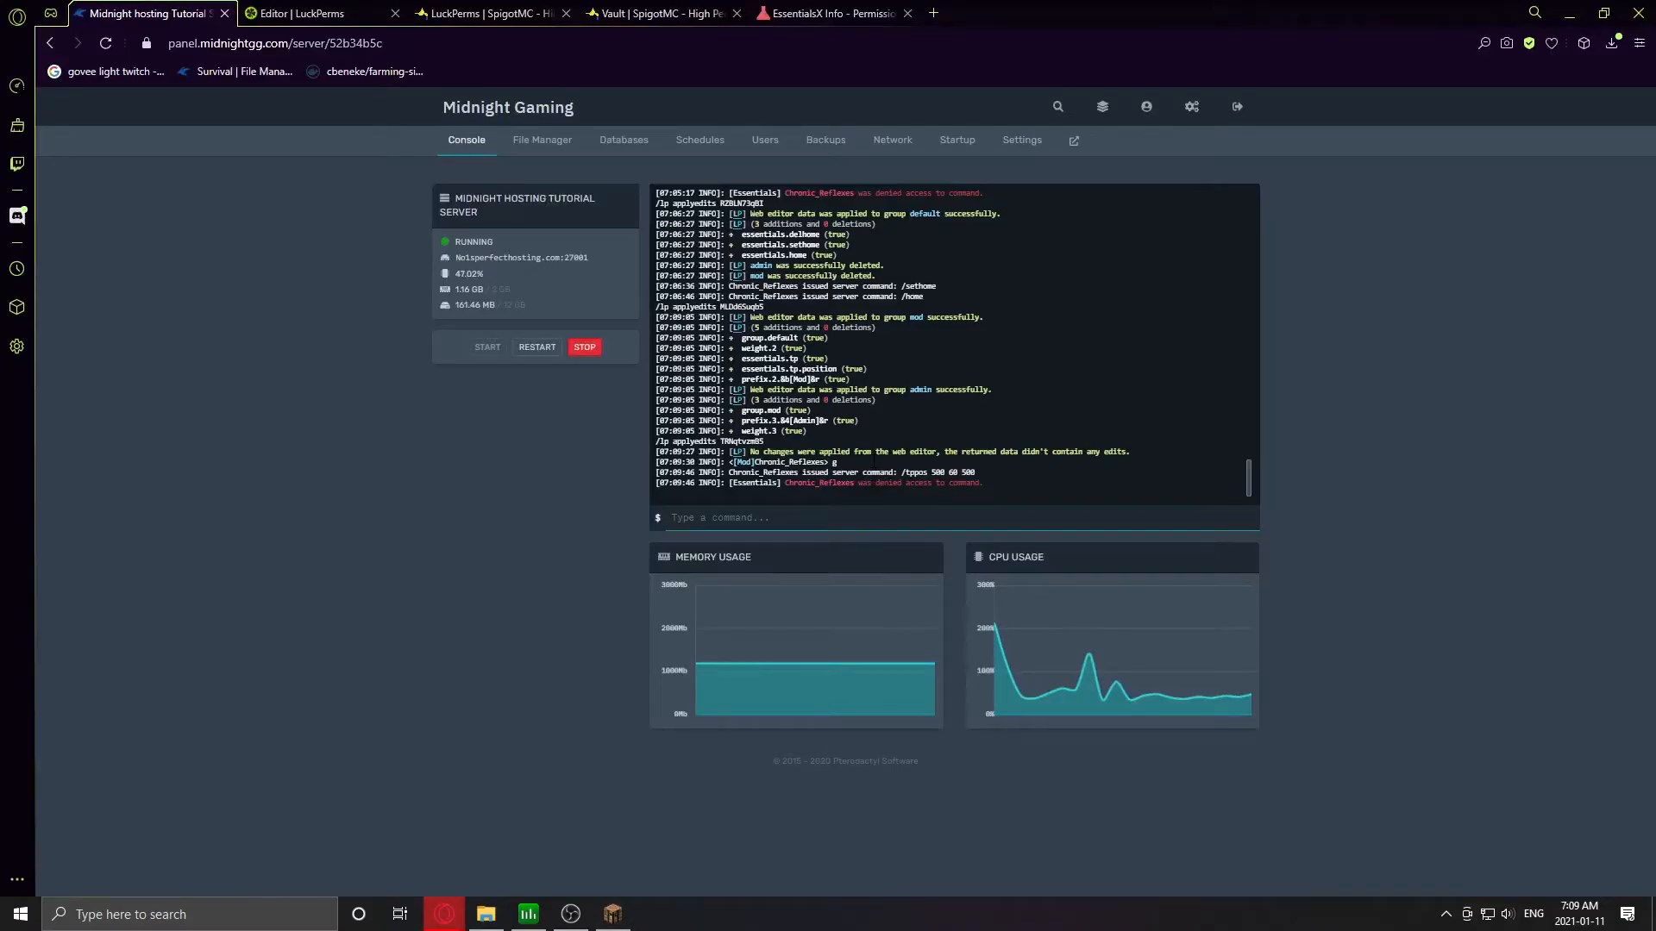
# - Add the essentials.tppos permission to the mod group
pyautogui.click(359, 13)
pyautogui.click(367, 438)
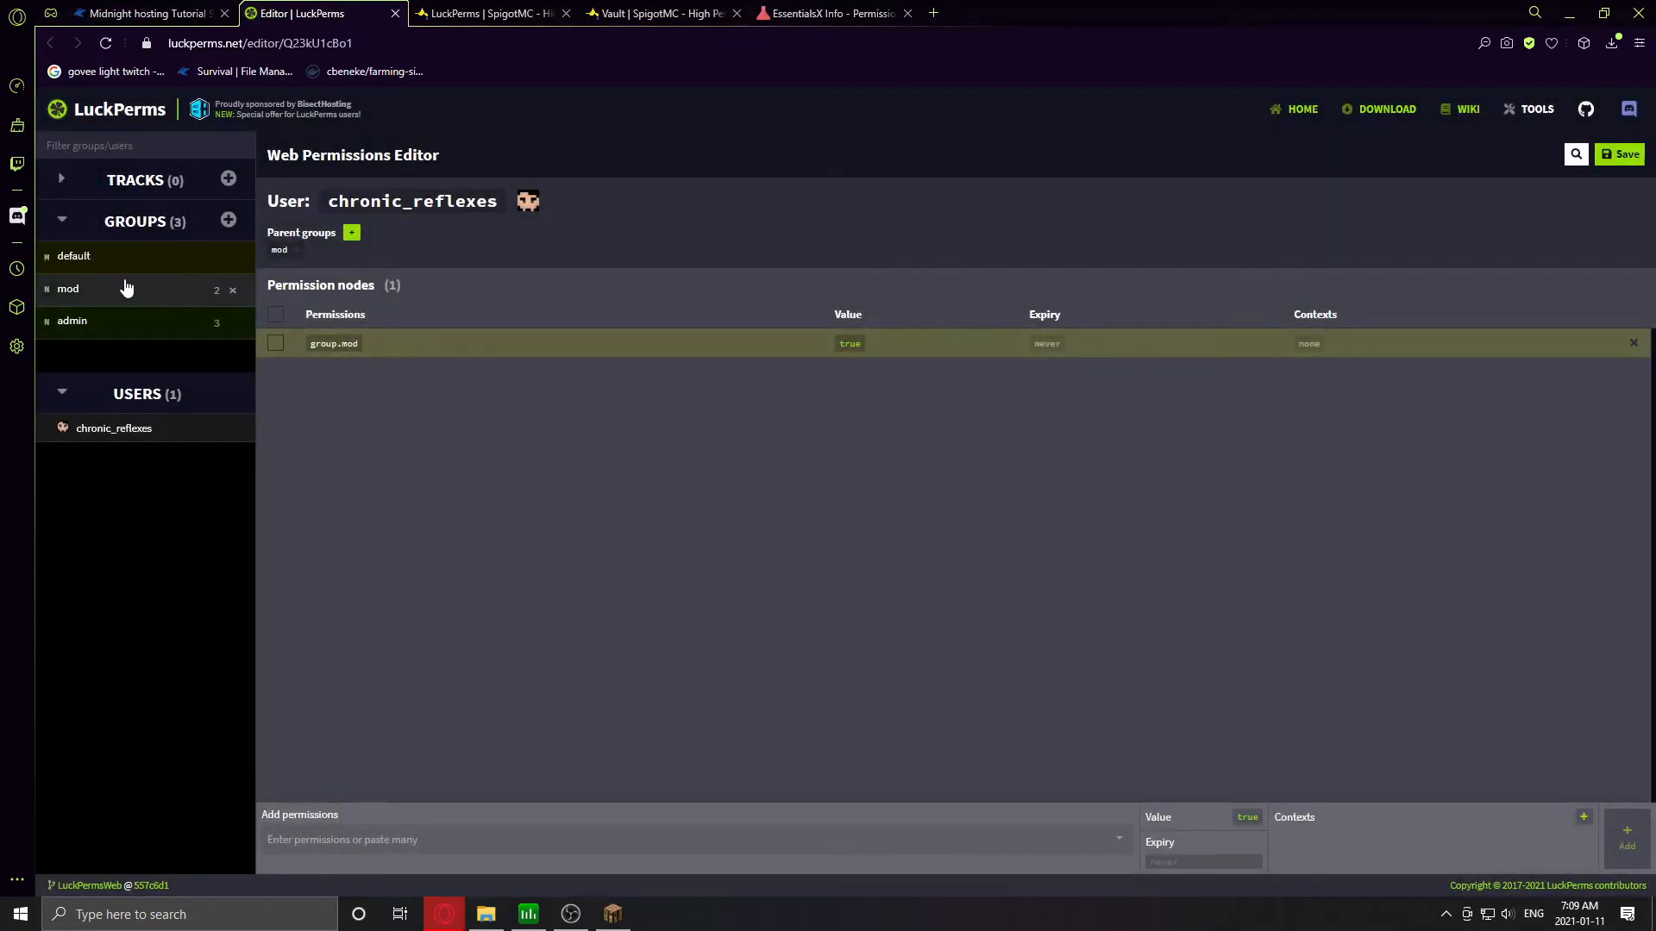
pyautogui.click(120, 291)
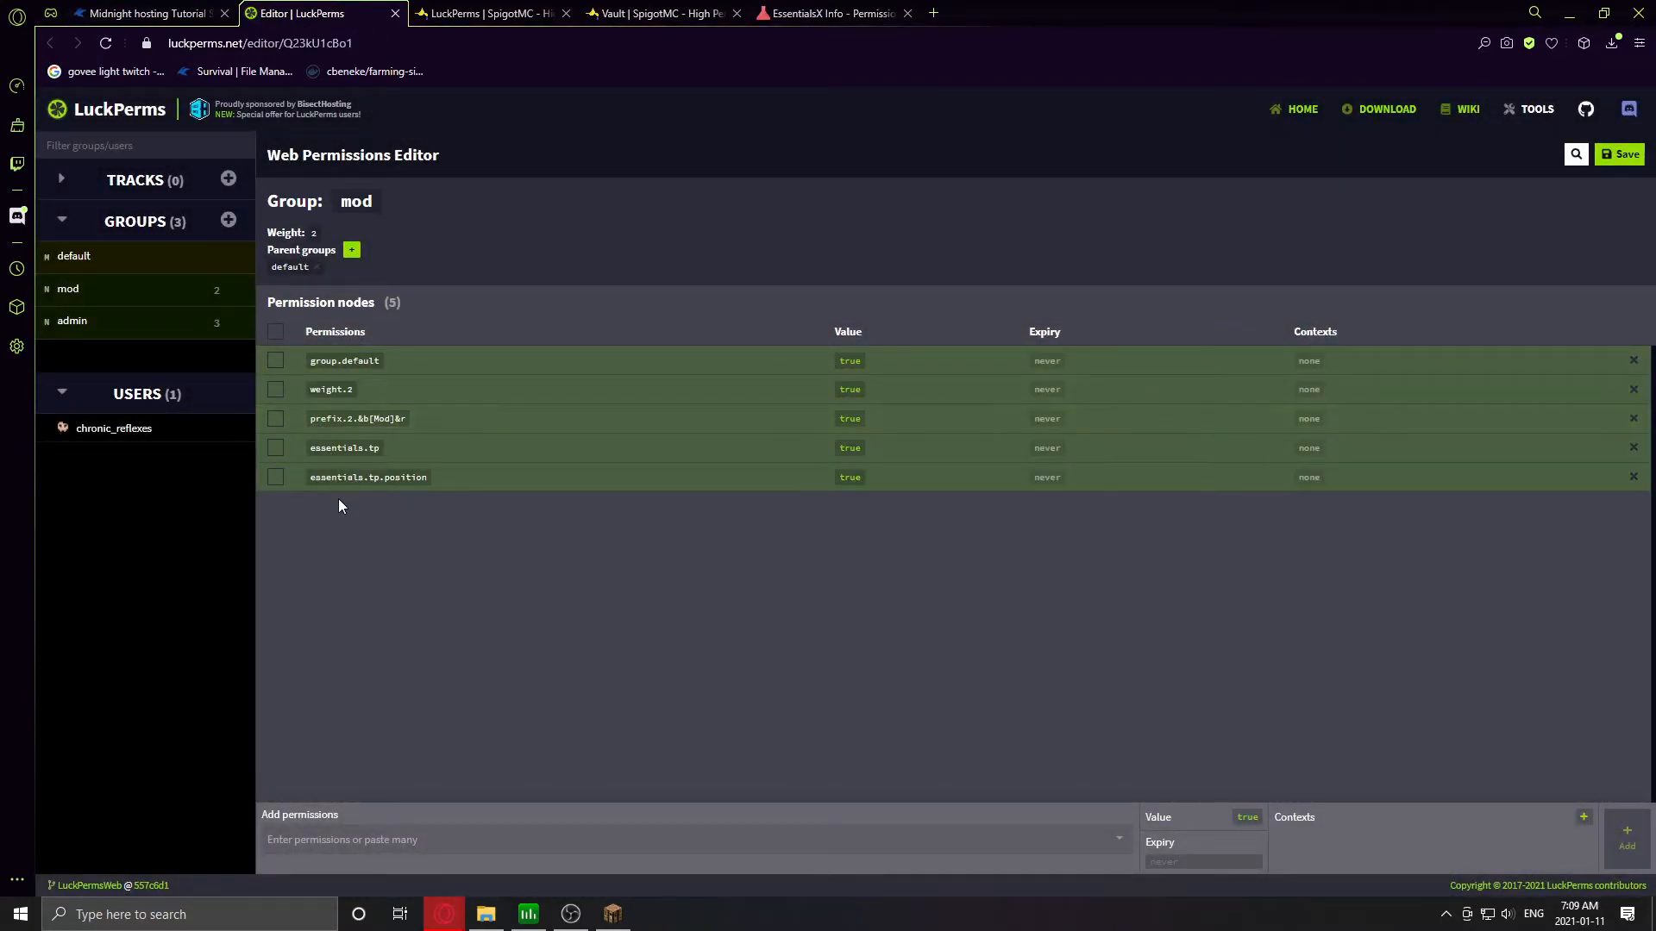
pyautogui.click(427, 838)
pyautogui.write('essentials.tpp')
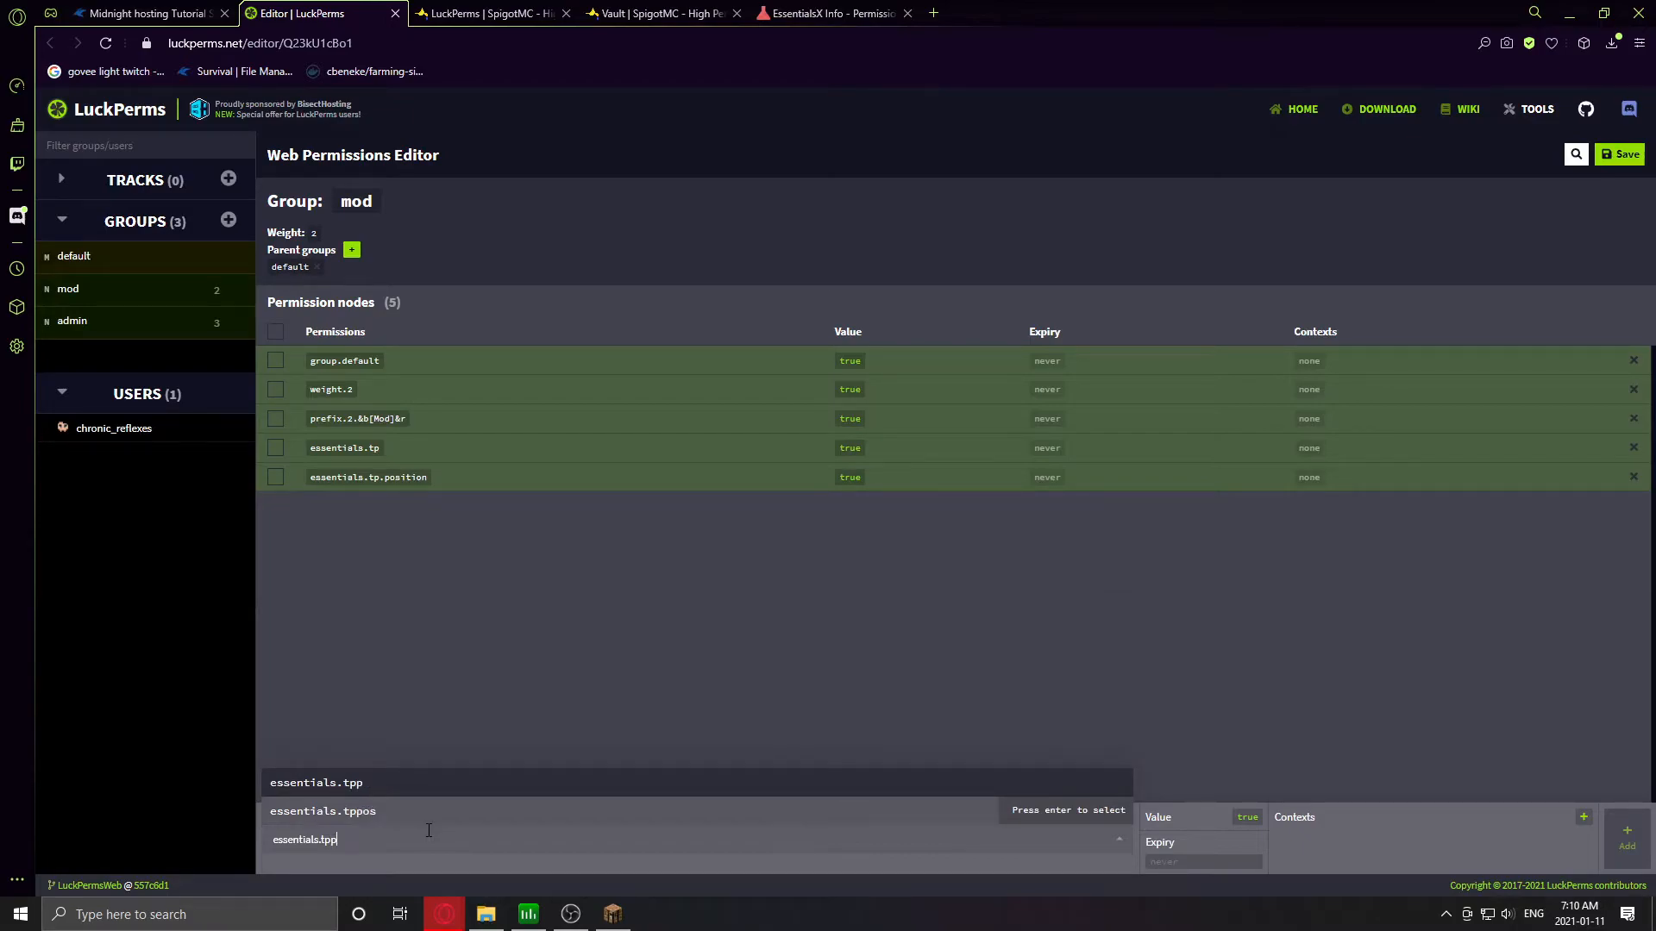
pyautogui.write('os')
pyautogui.click(1039, 812)
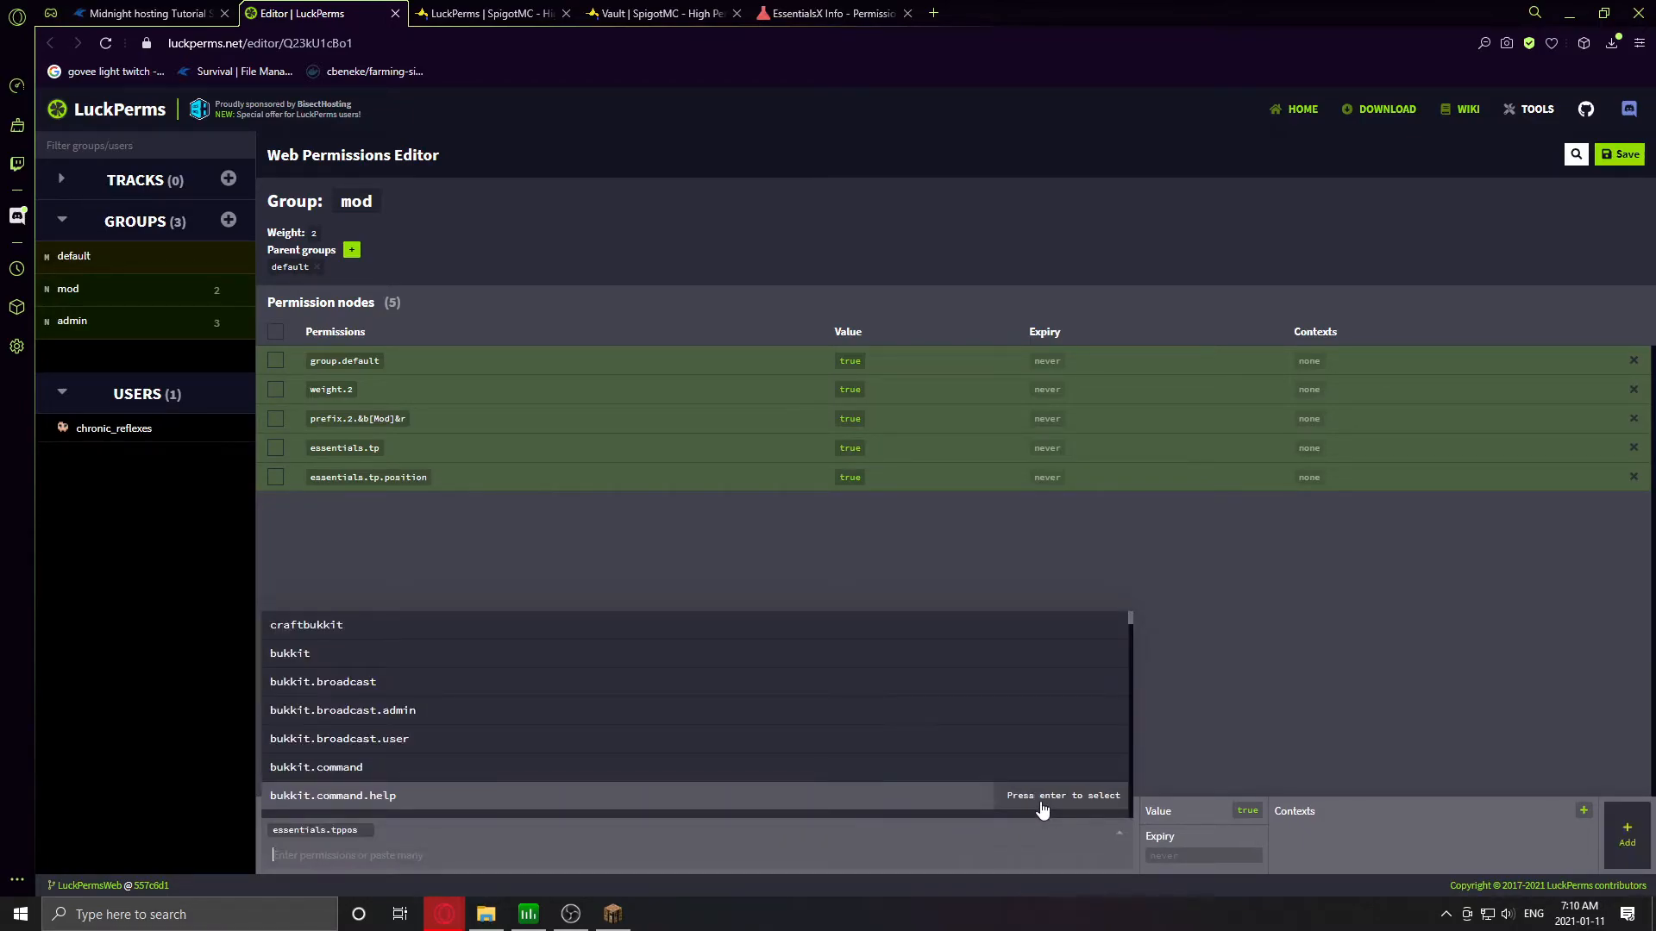
pyautogui.click(1268, 742)
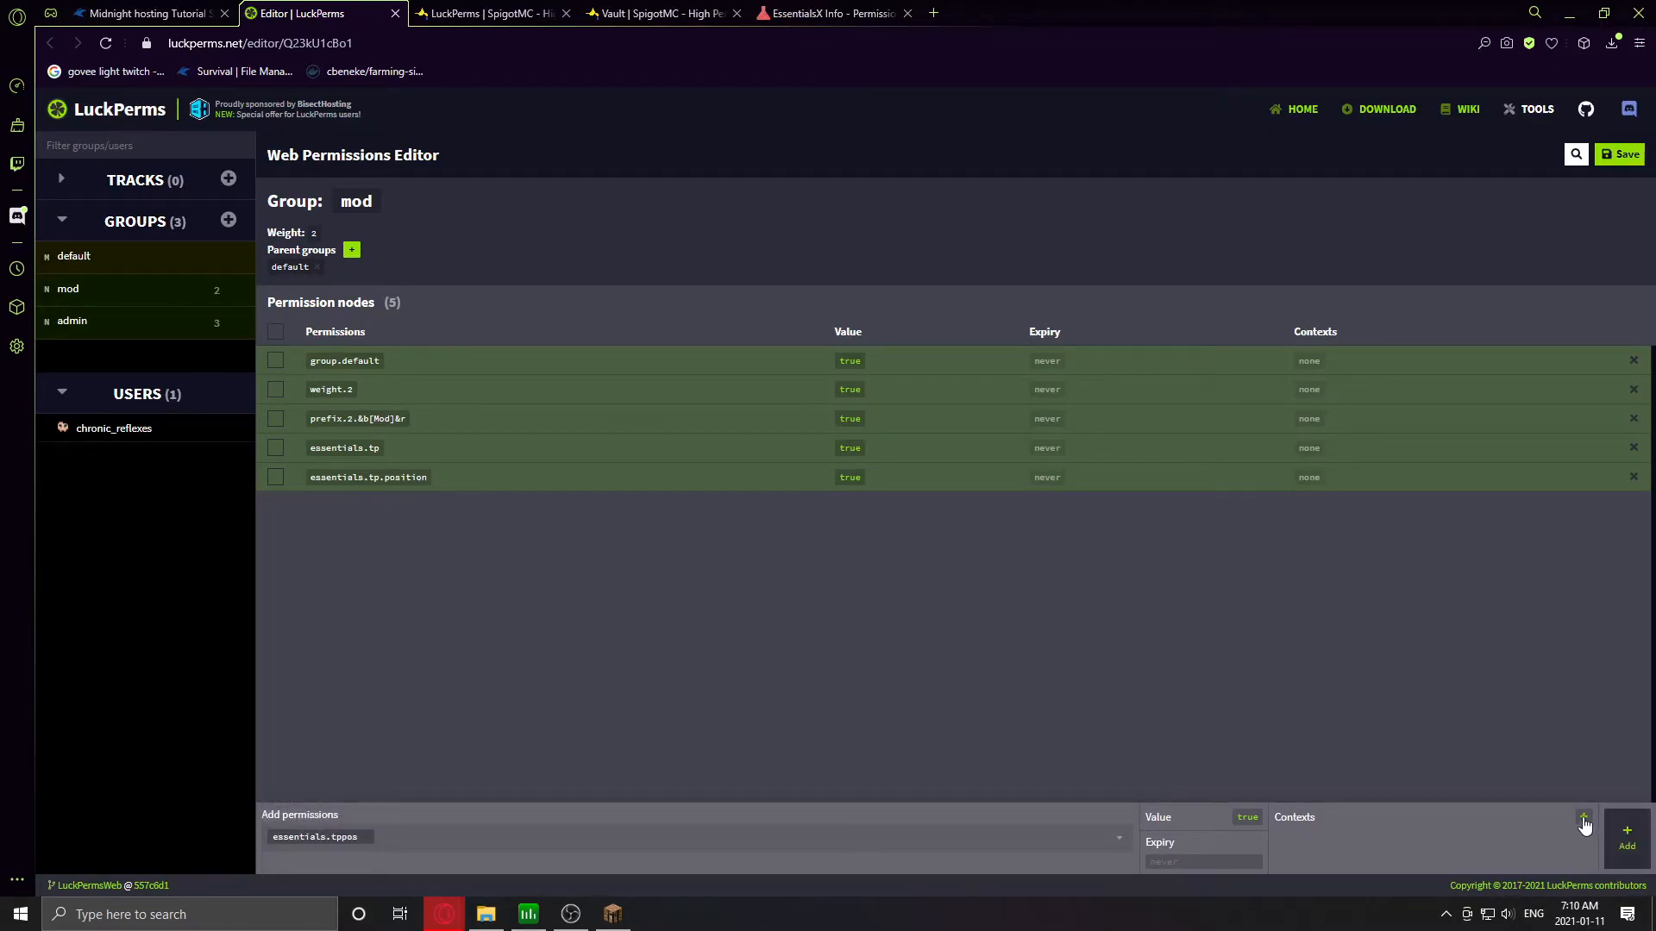
pyautogui.click(1625, 832)
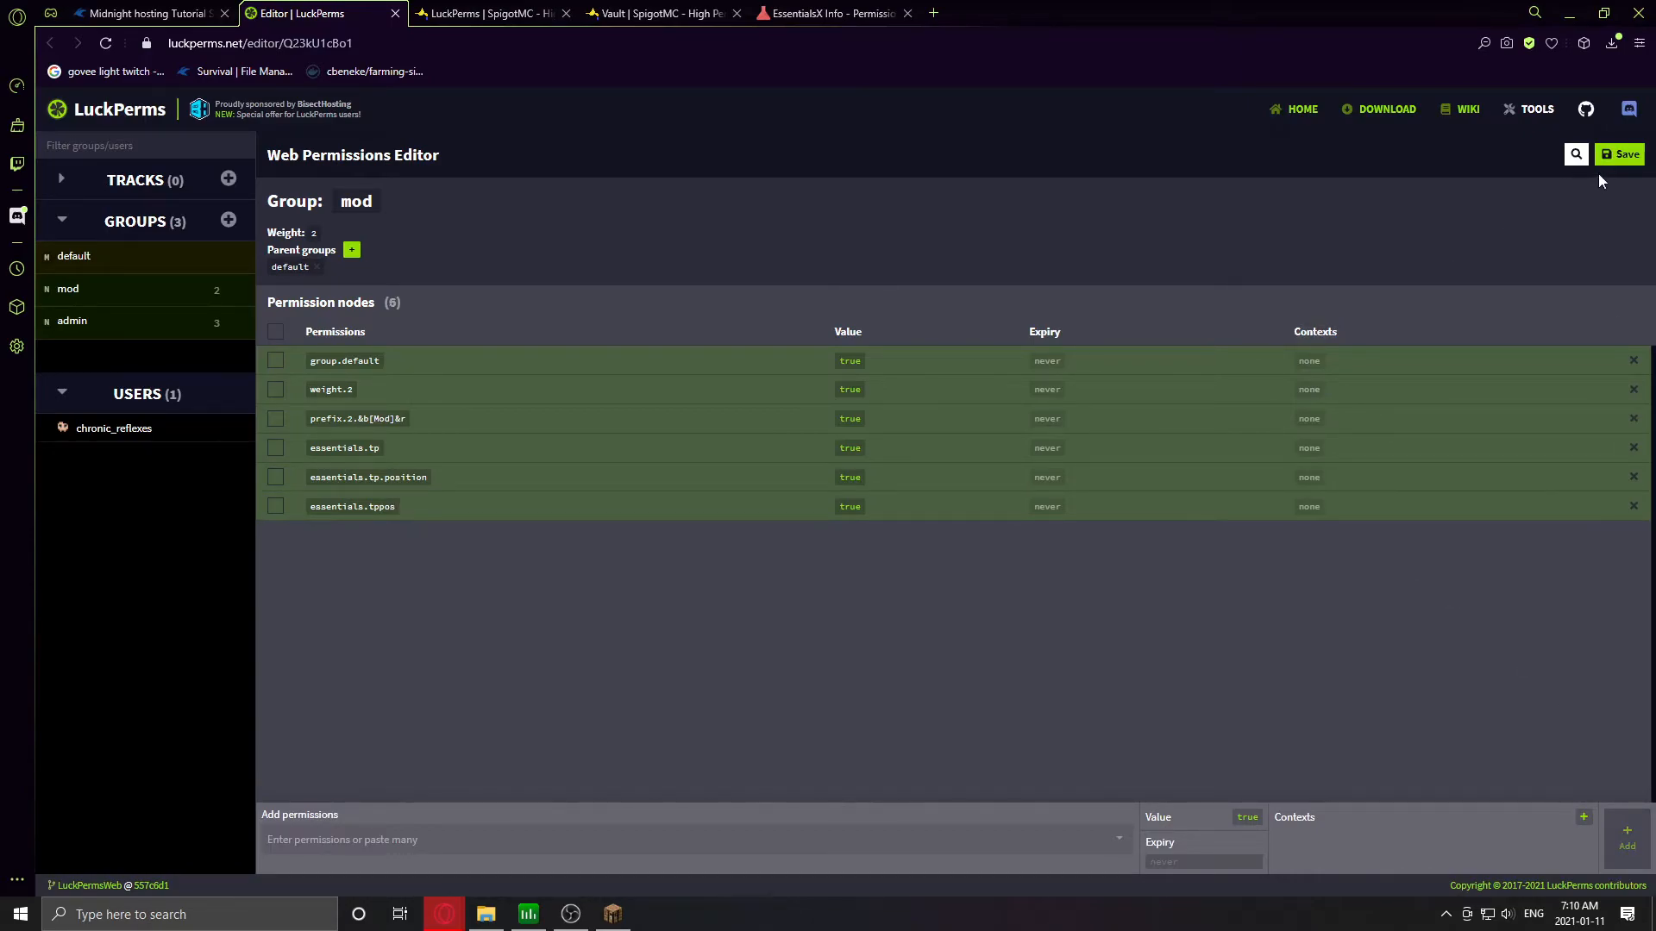
# - Save, run /lp applyedits in the console, and rerun /tppos in Minecraft
pyautogui.click(1619, 154)
pyautogui.click(811, 476)
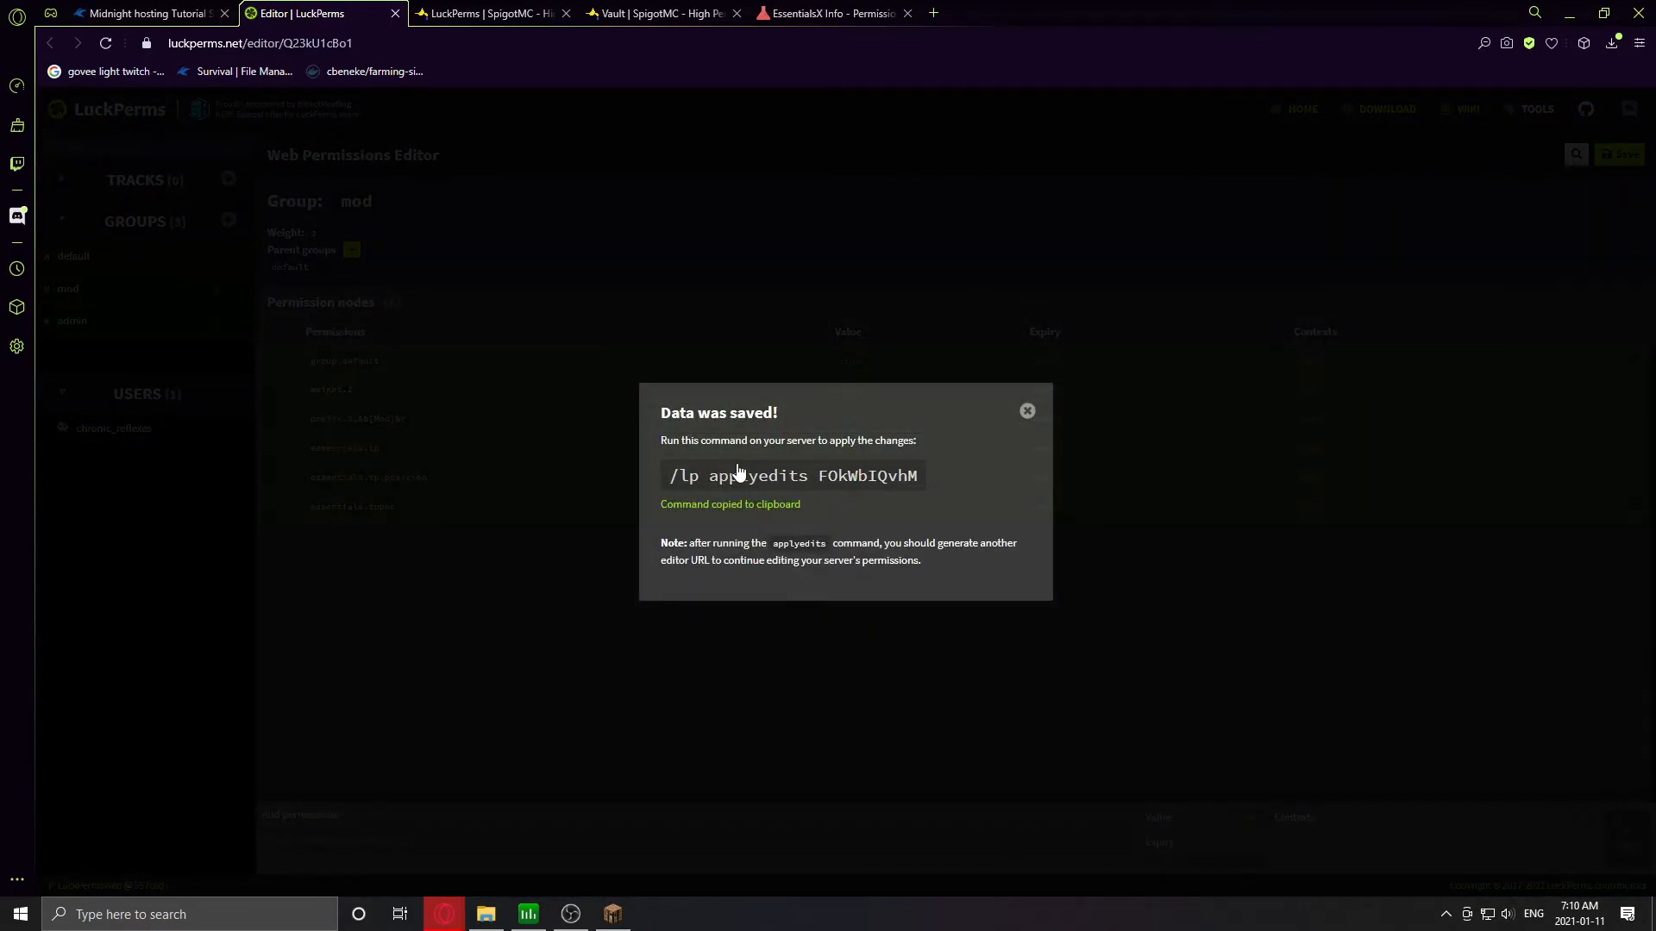
pyautogui.click(142, 13)
pyautogui.hotkey('ctrl', 'v')
pyautogui.press('Return')
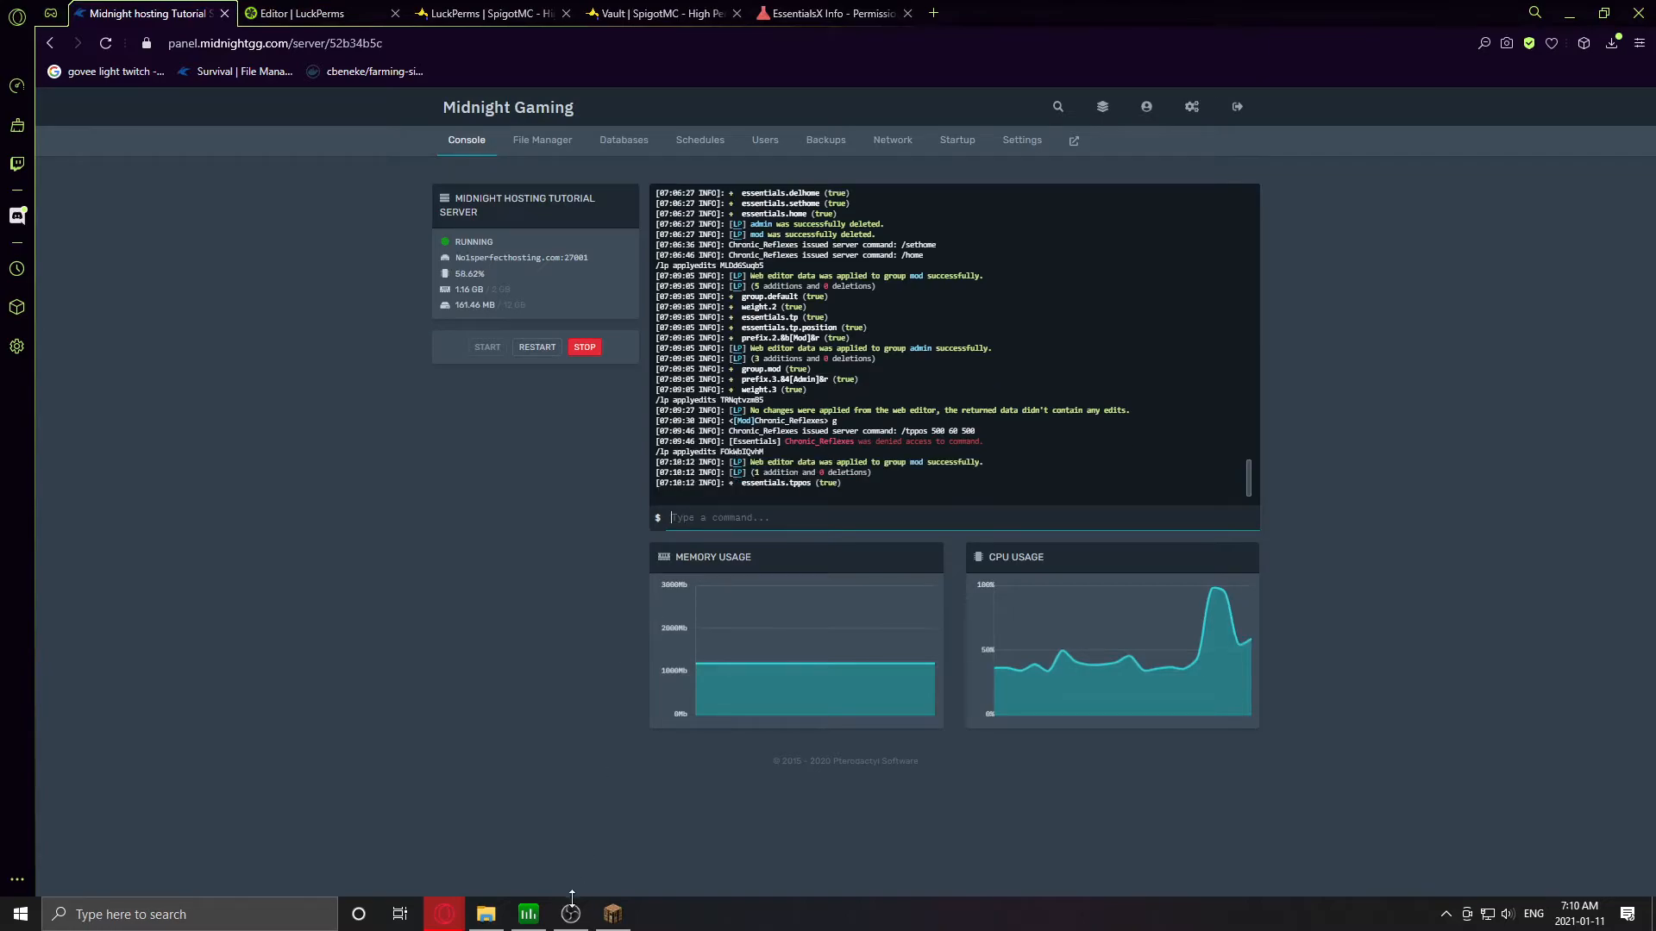
pyautogui.click(612, 914)
pyautogui.press('Return')
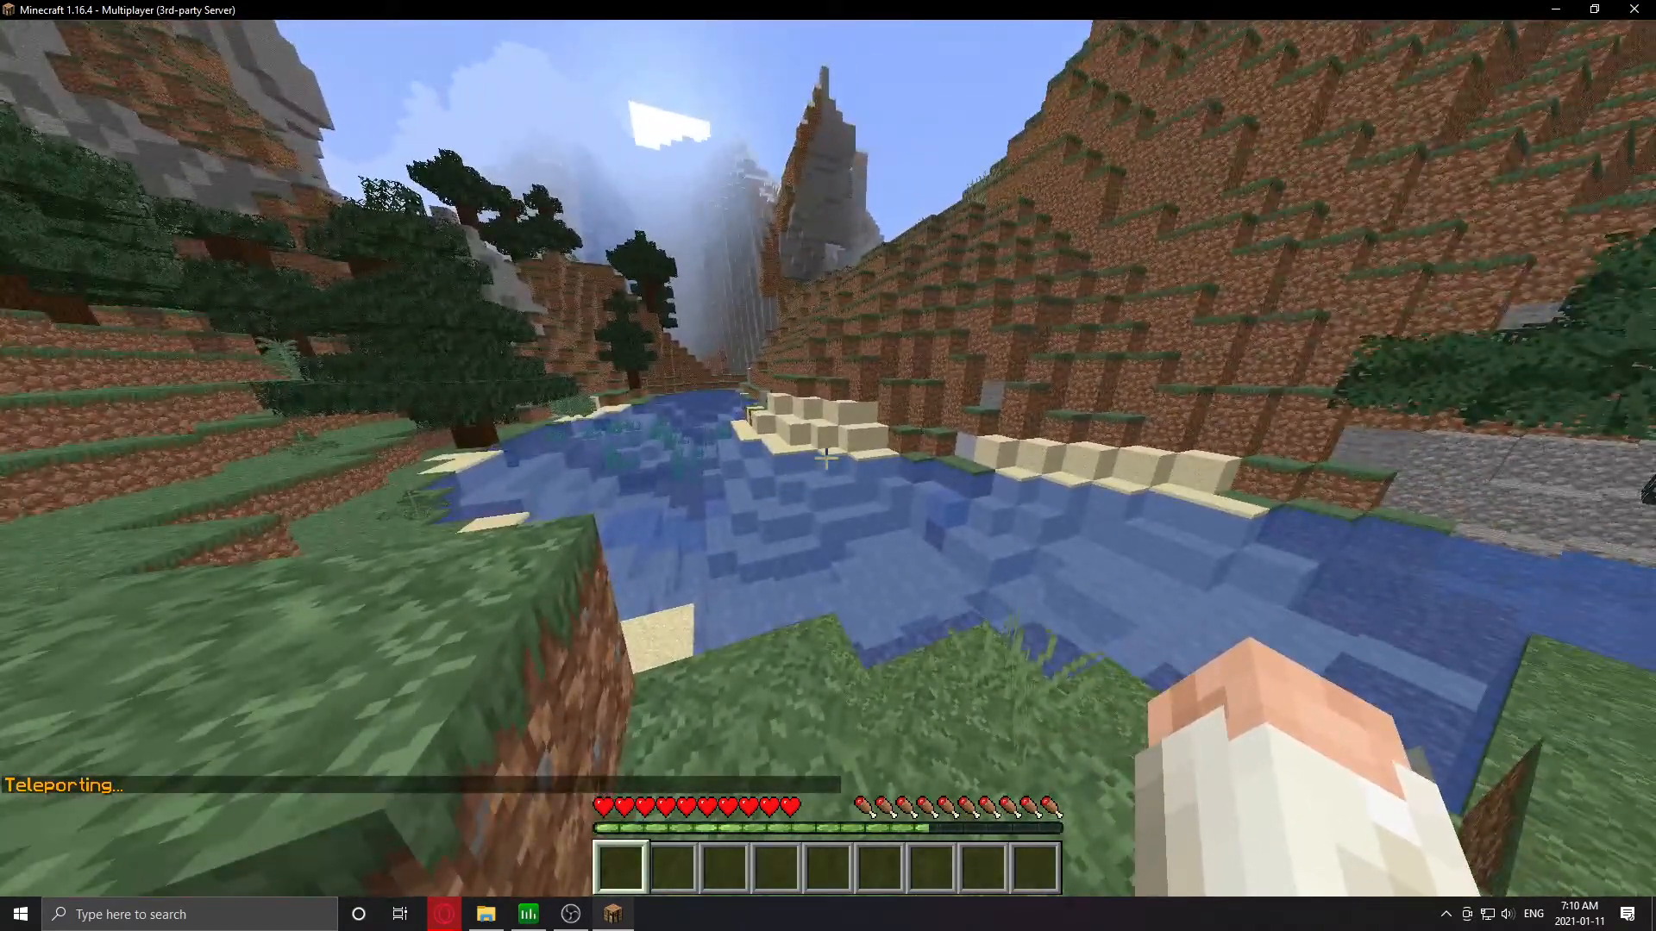
# - Walk around the birch forest reached by the /tppos 500 60 500 teleport
pyautogui.hotkey('alt', 'Tab')
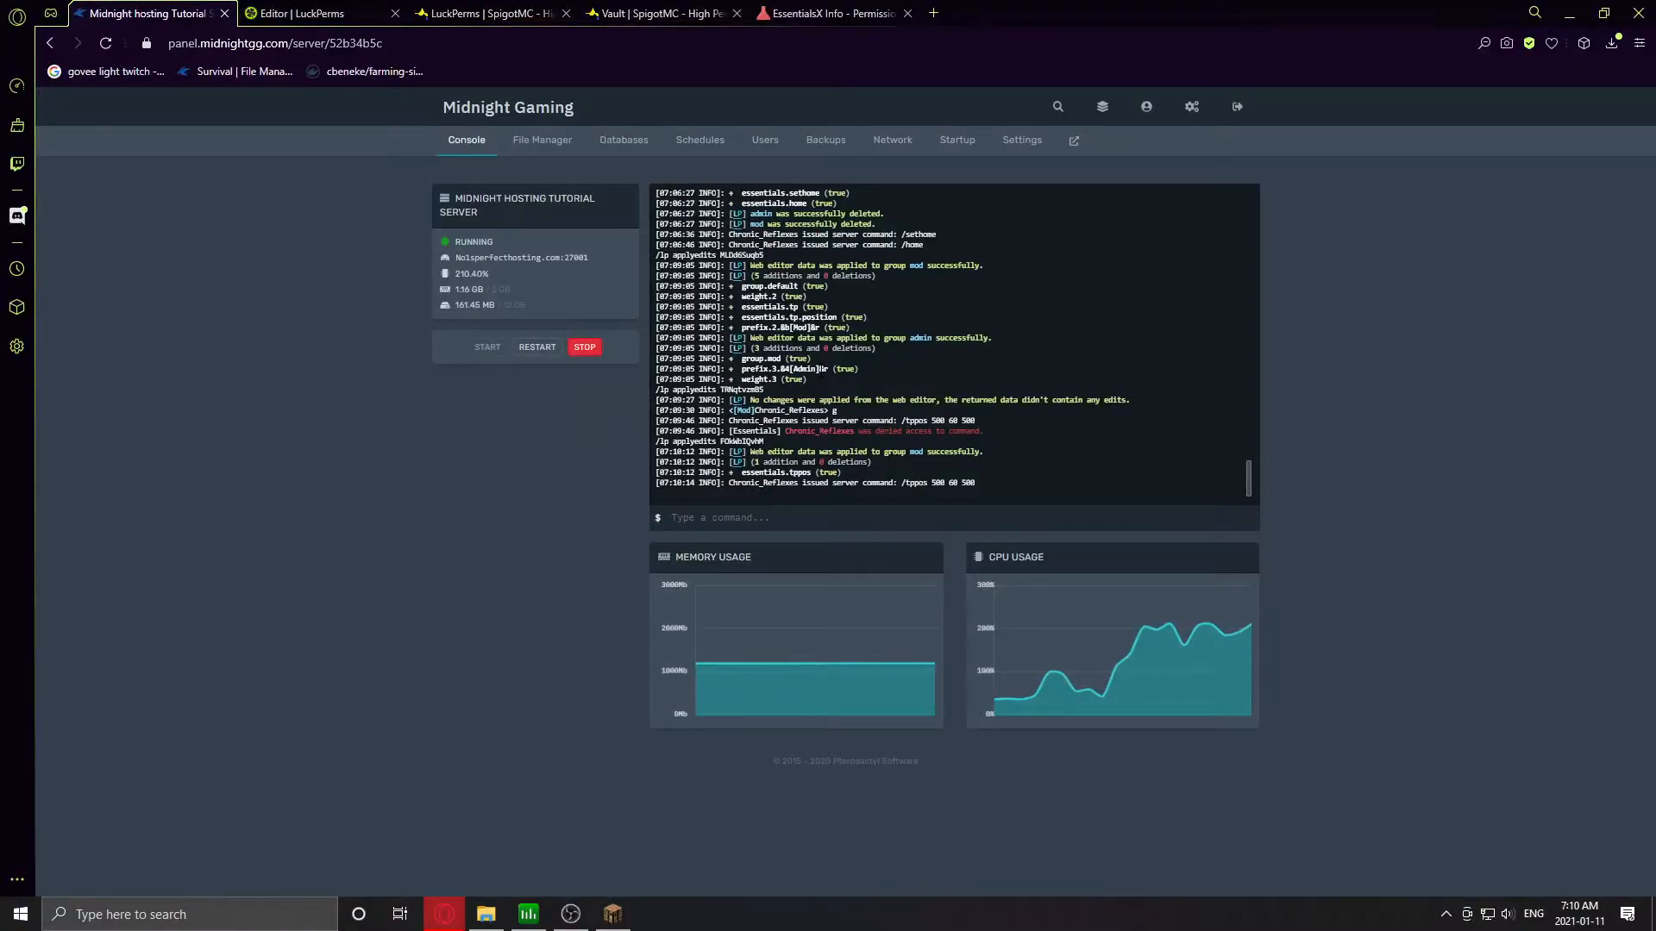
pyautogui.hotkey('alt', 'Tab')
pyautogui.press('Escape')
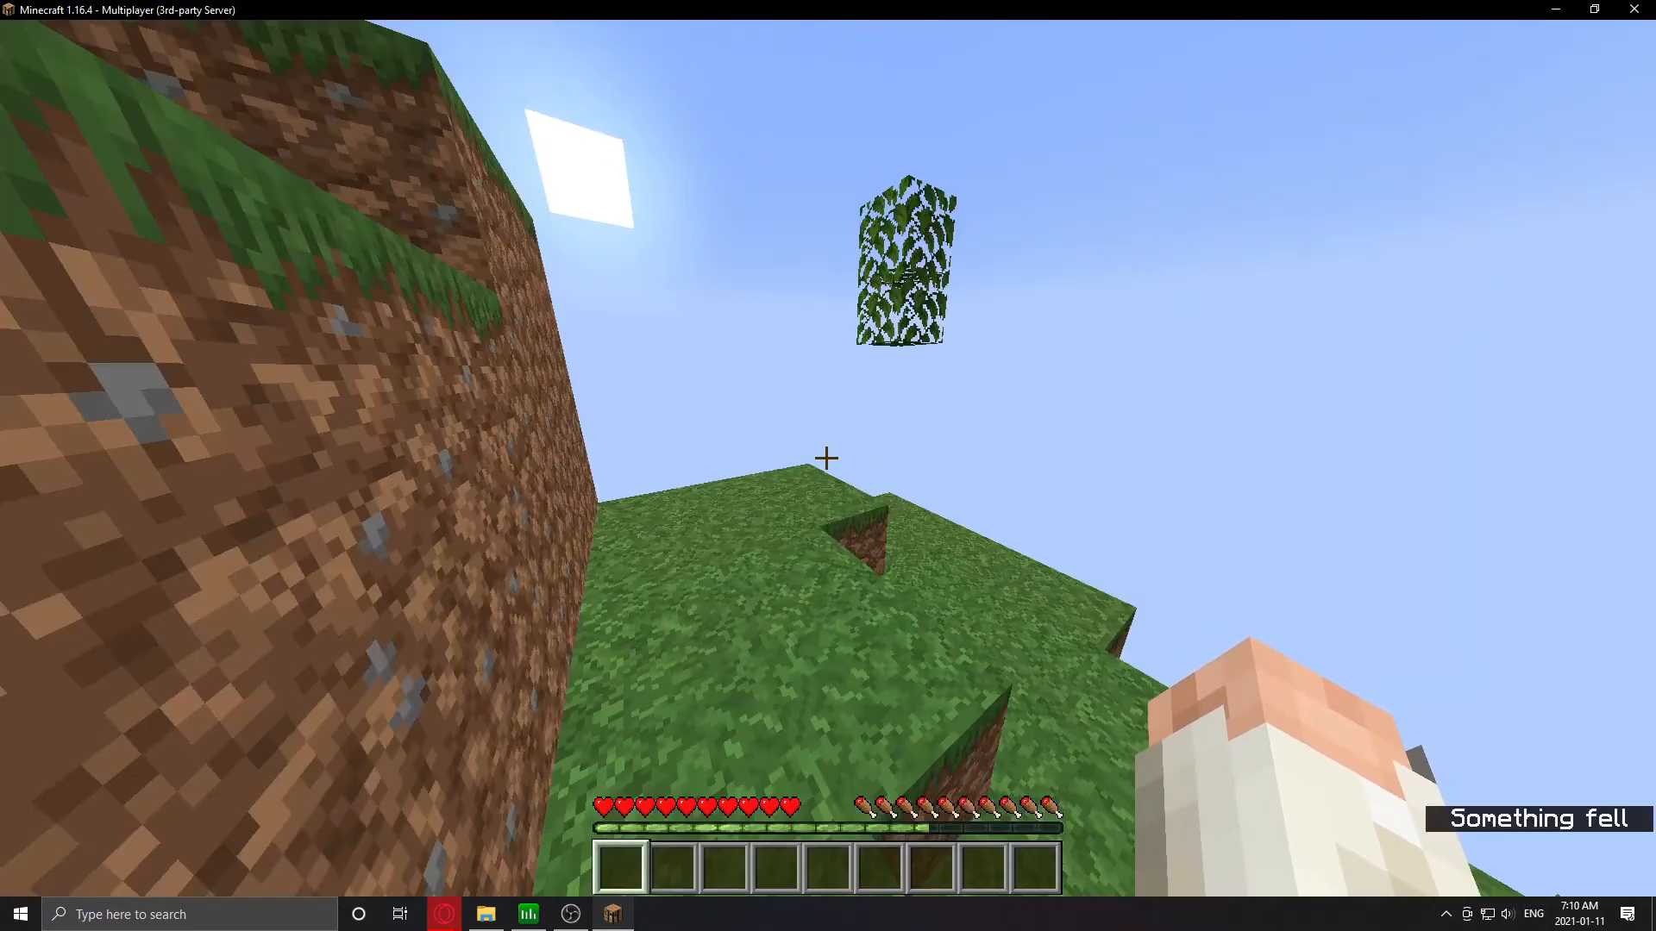
pyautogui.press('w')
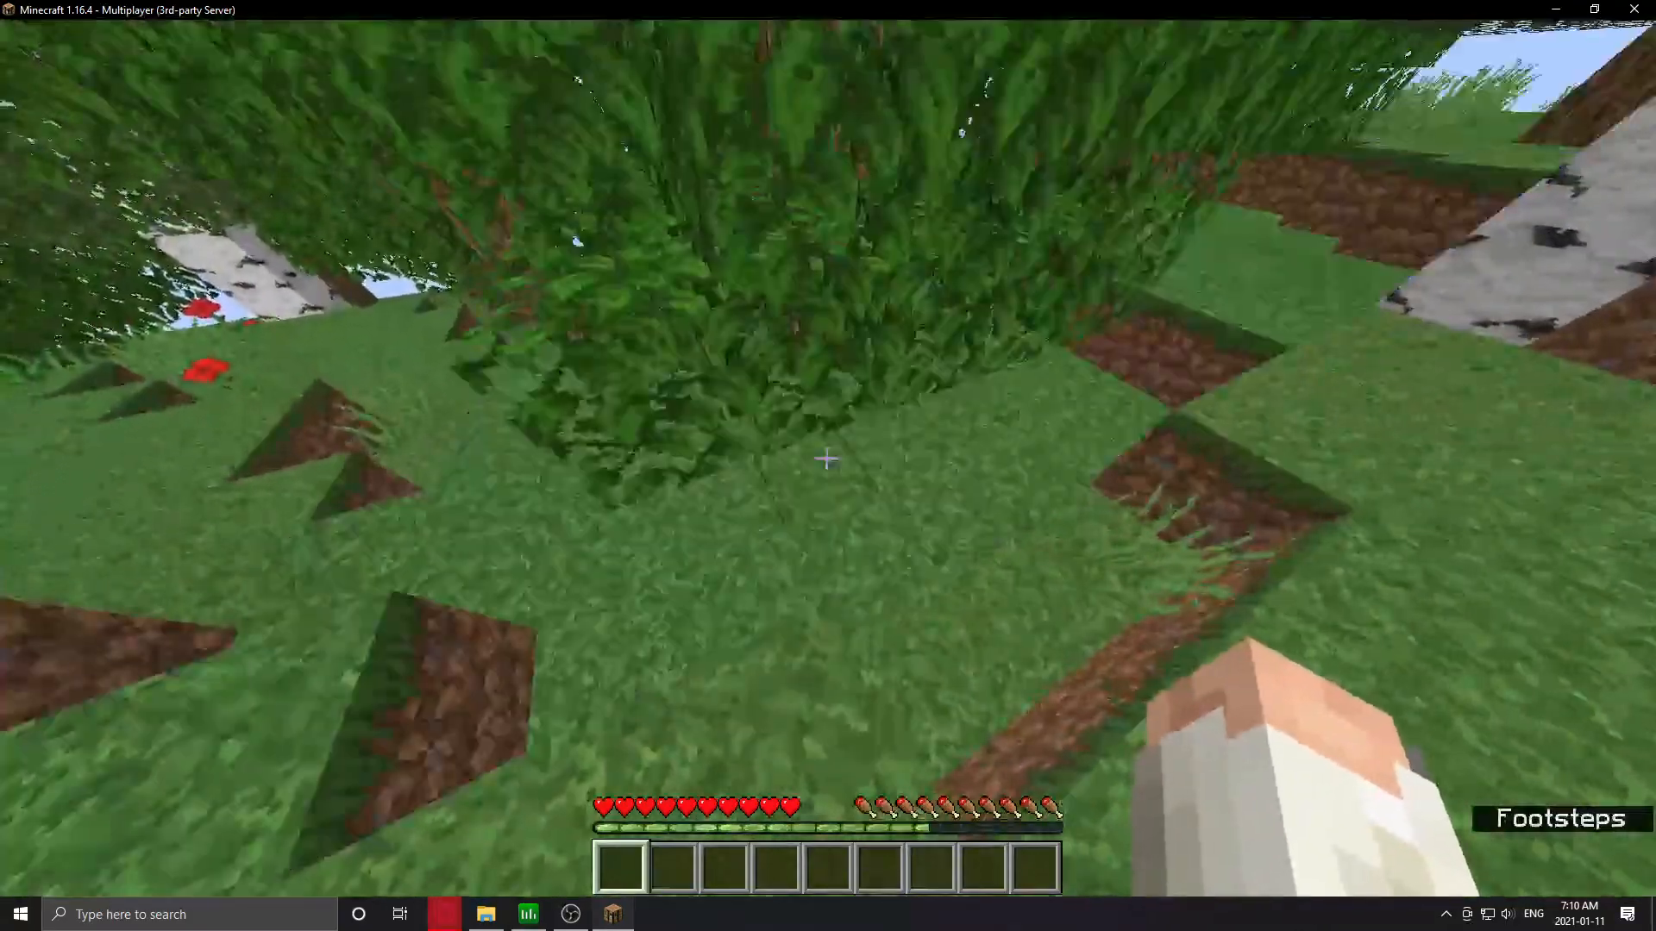
pyautogui.press('w')
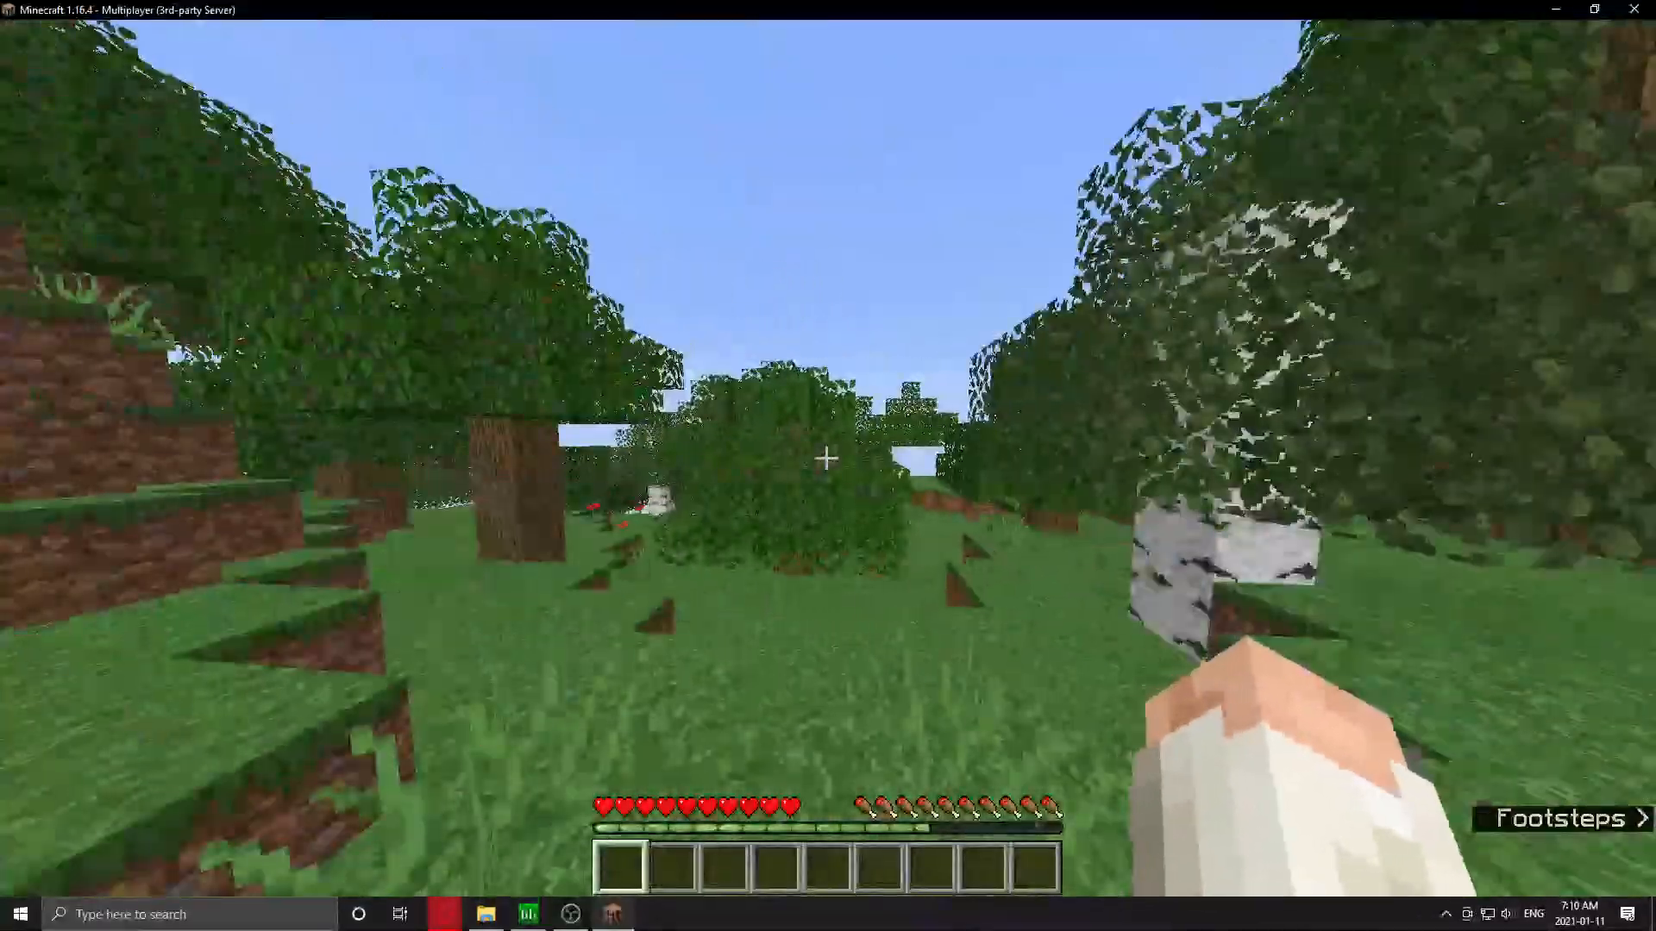
pyautogui.hotkey('alt', 'Tab')
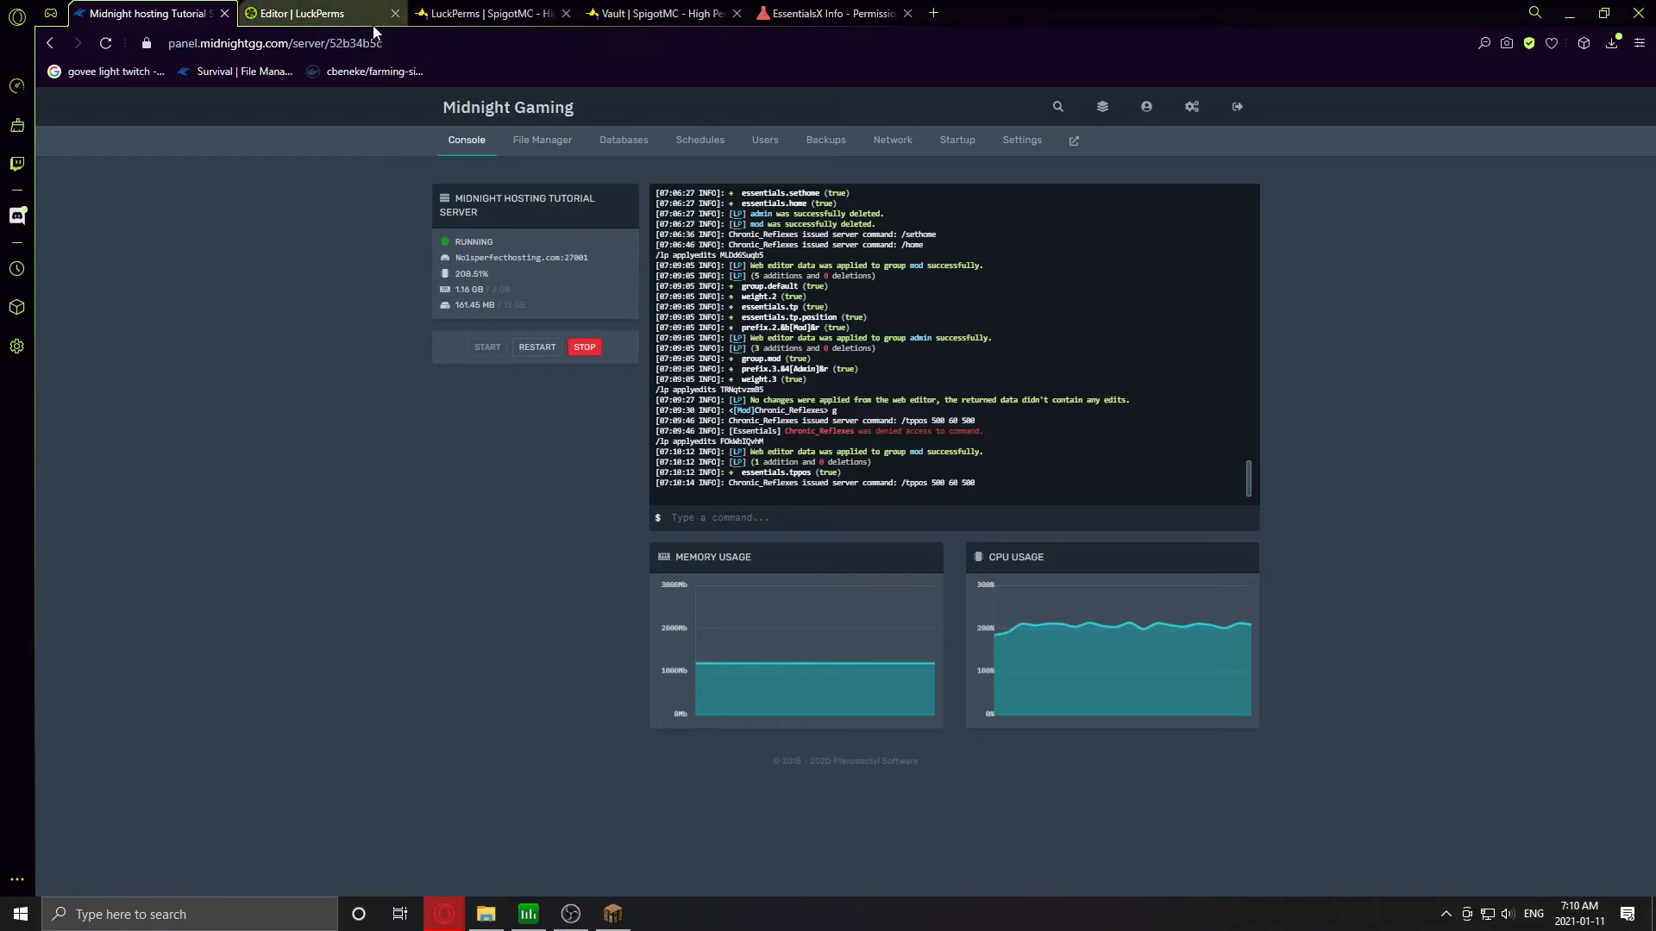
# - Give the admin group essentials.god, save, and copy the /lp applyedits command
pyautogui.click(304, 21)
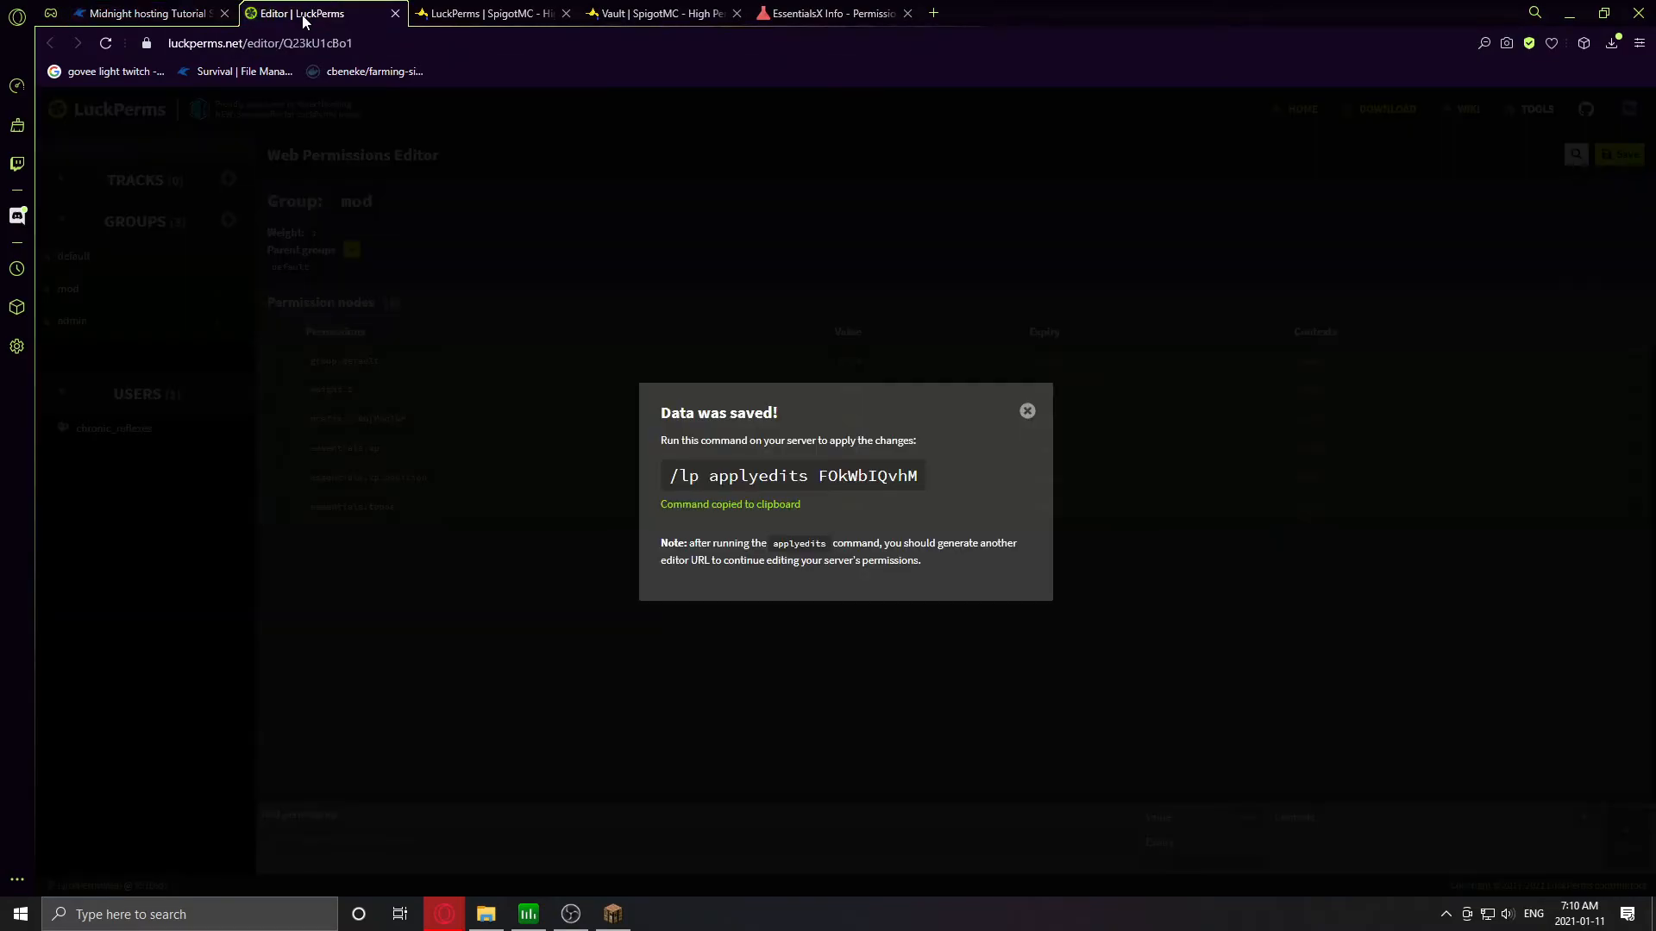
pyautogui.click(1027, 413)
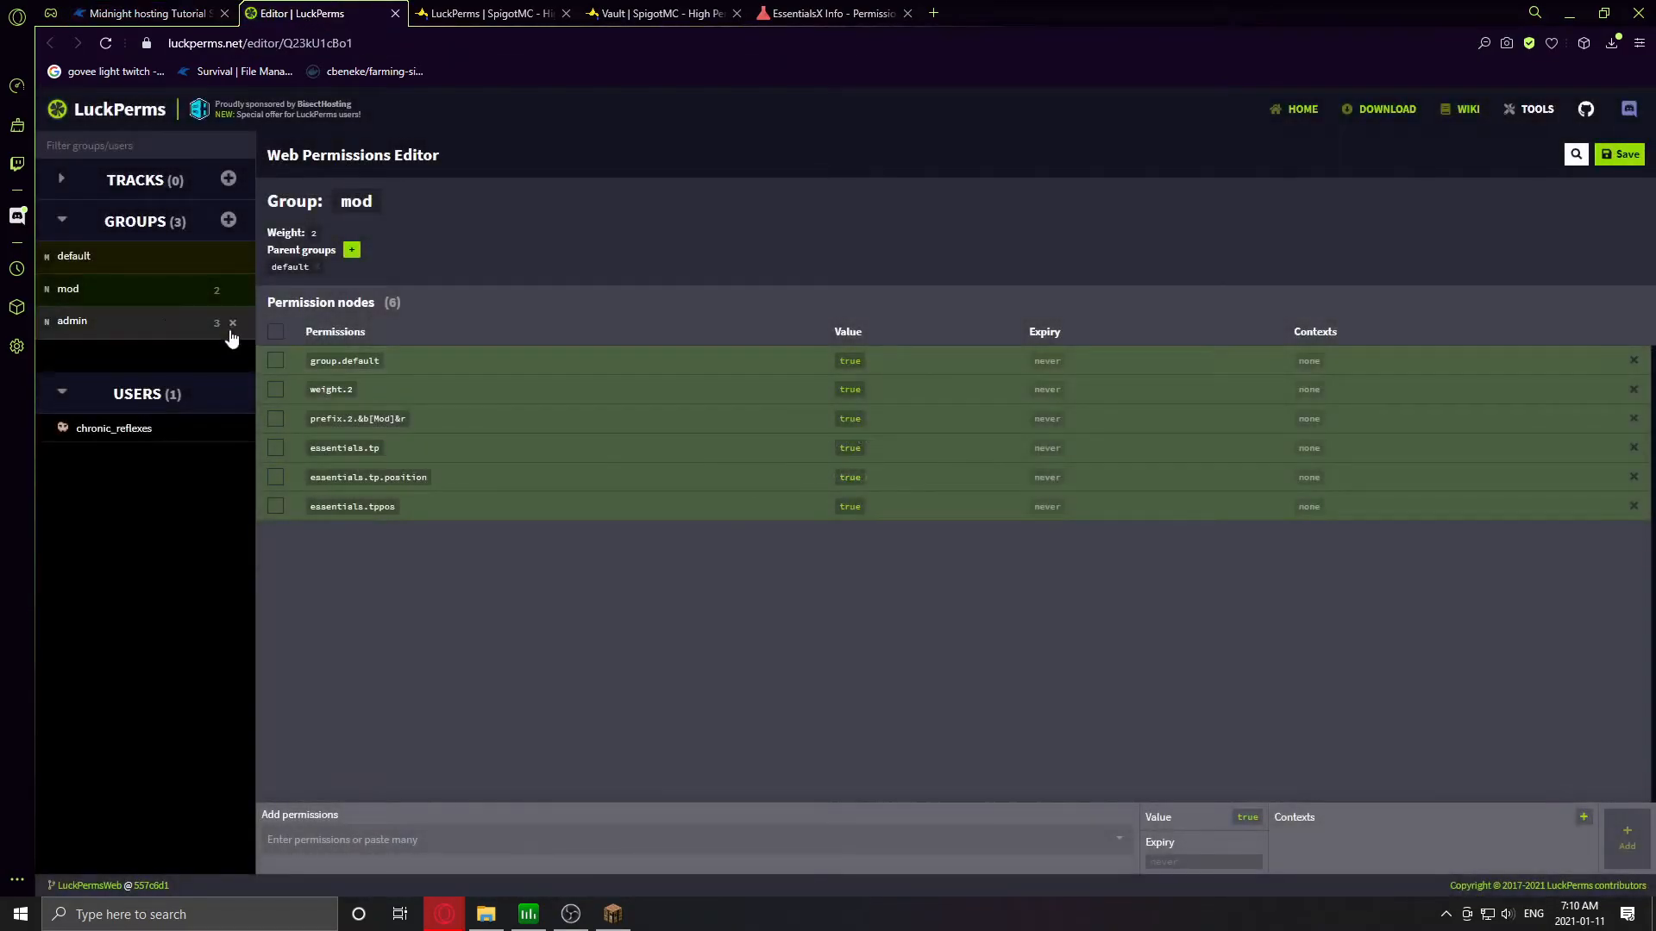
pyautogui.click(90, 333)
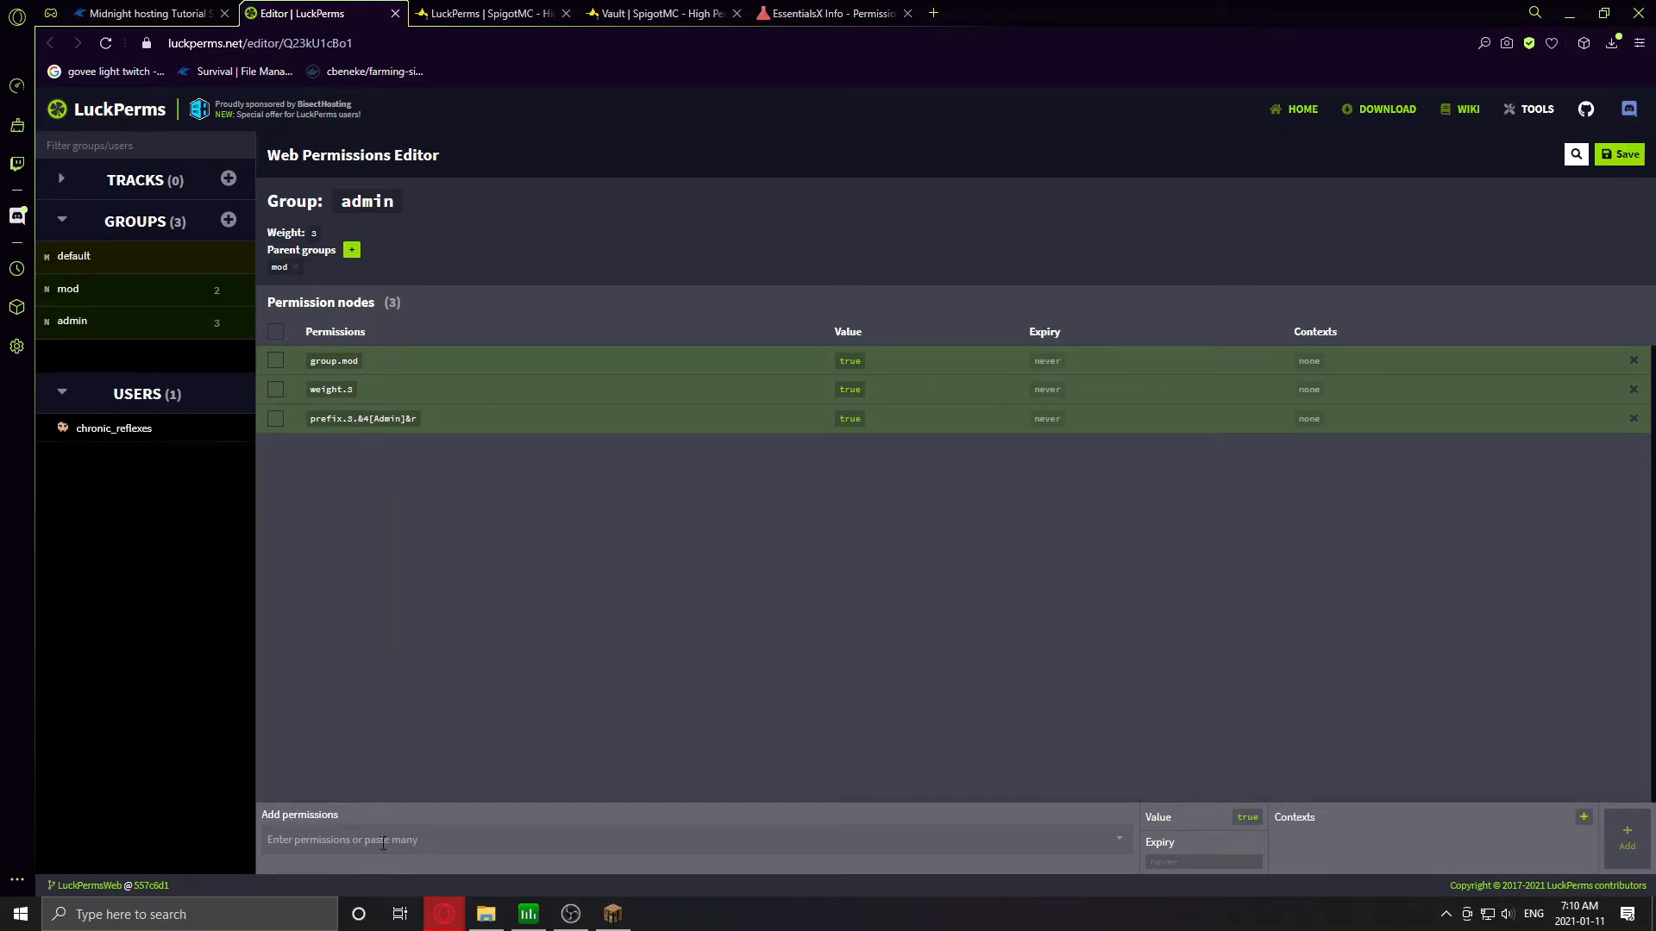
pyautogui.click(383, 843)
pyautogui.write('essentials.god')
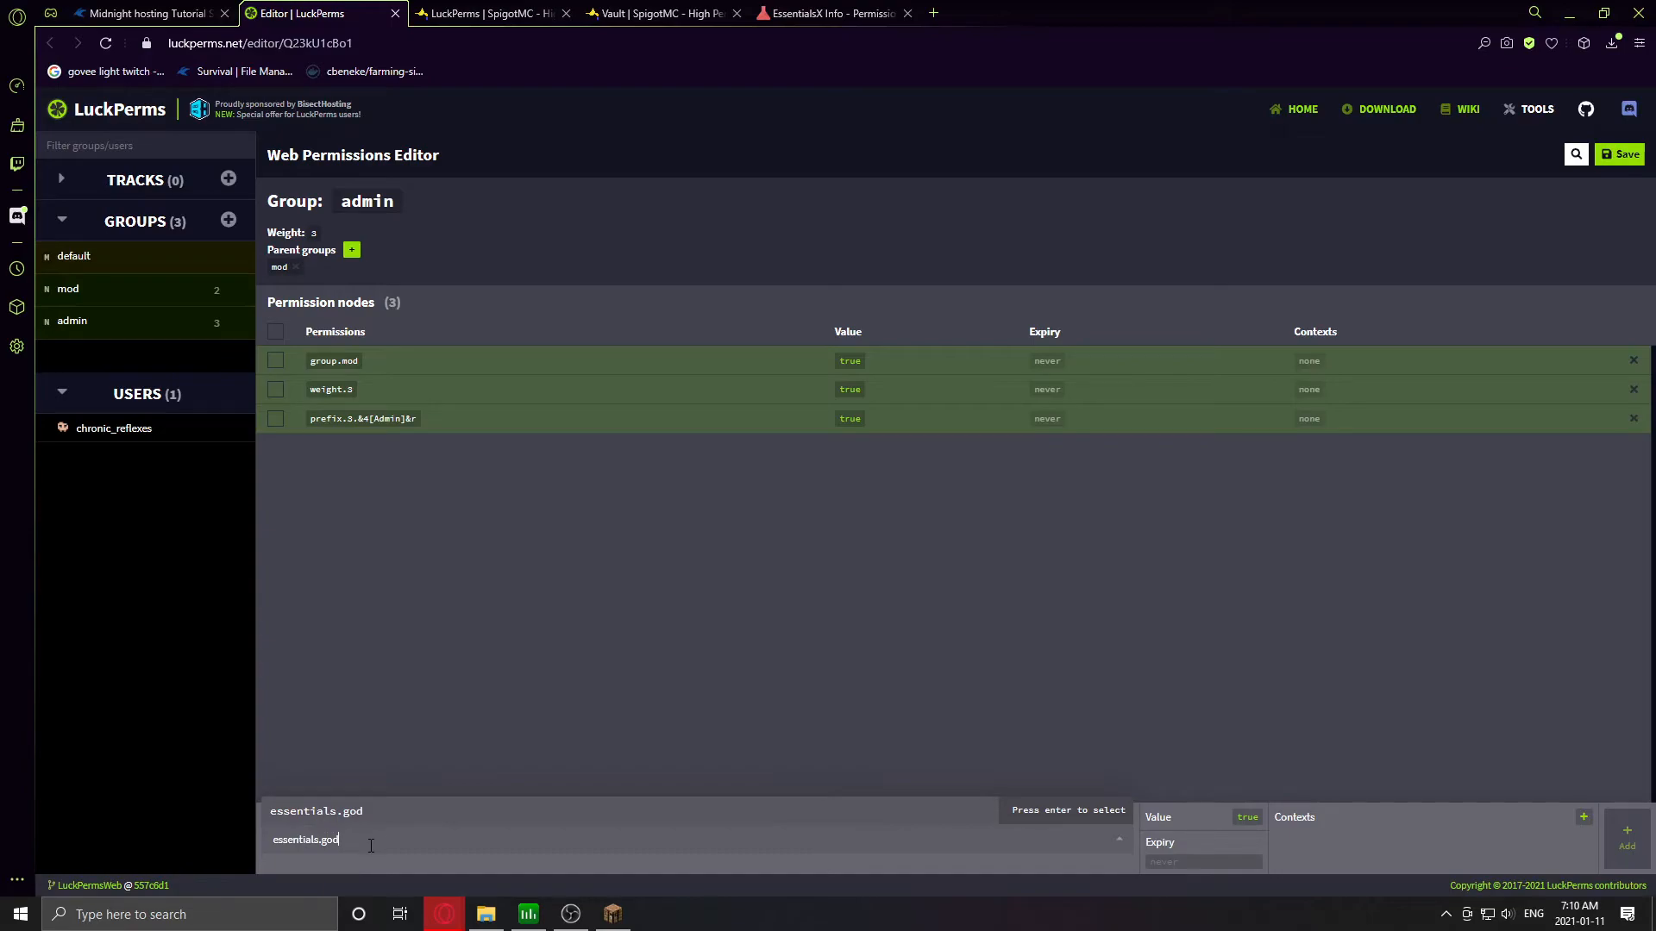
pyautogui.click(1026, 810)
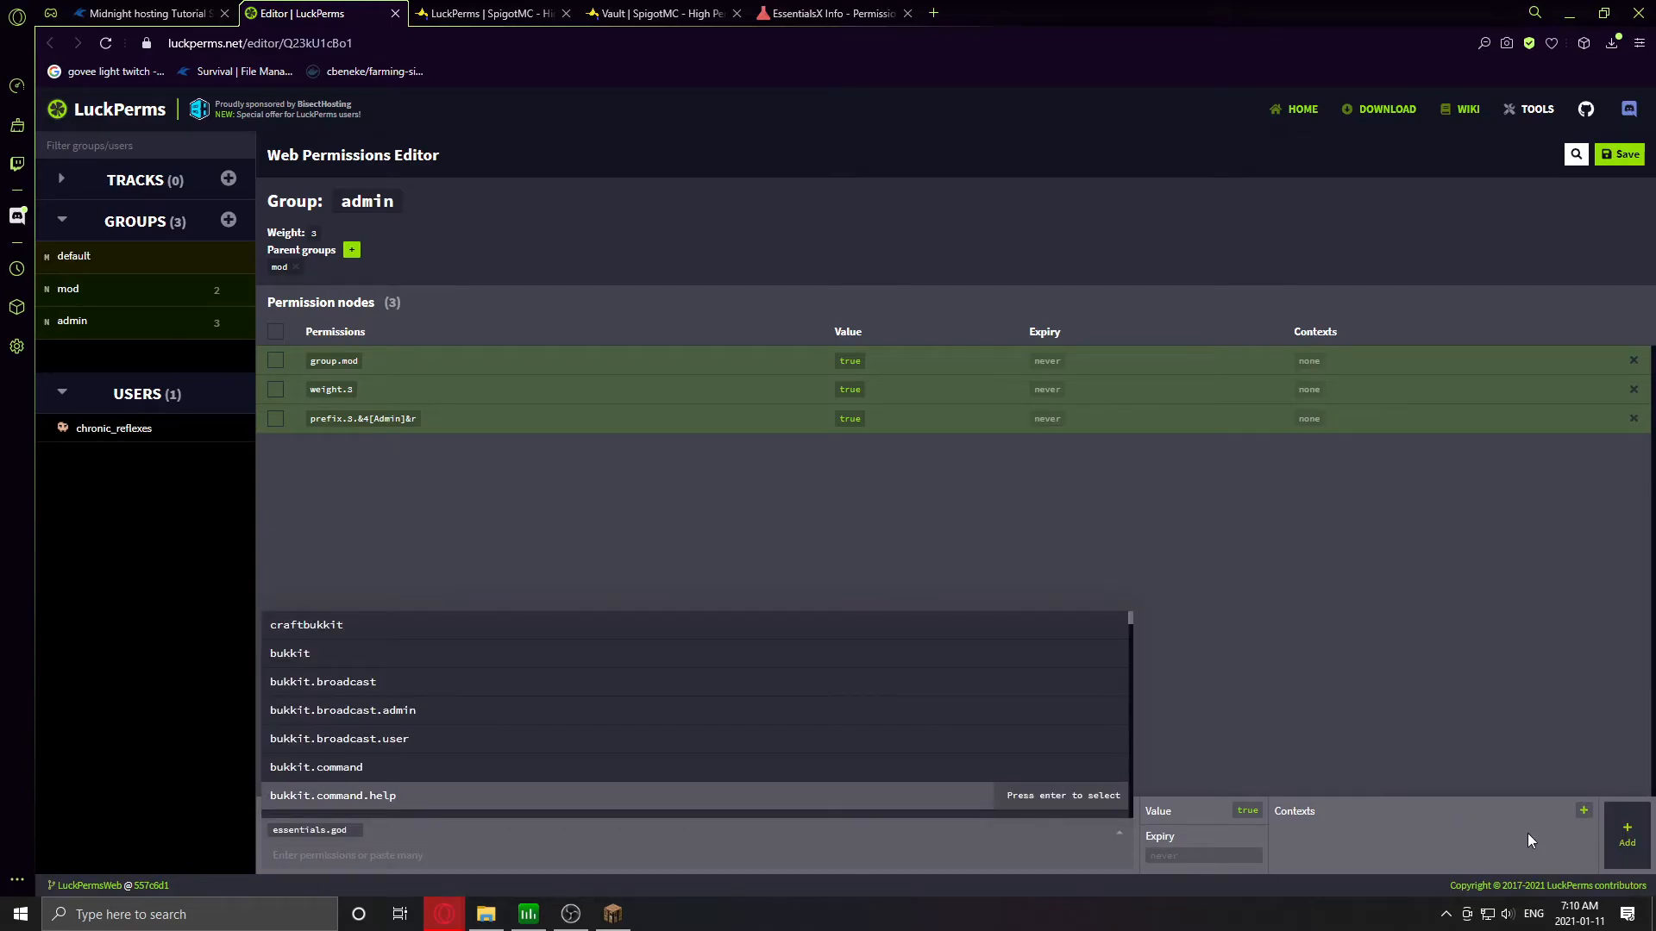
pyautogui.click(1615, 837)
pyautogui.click(1618, 155)
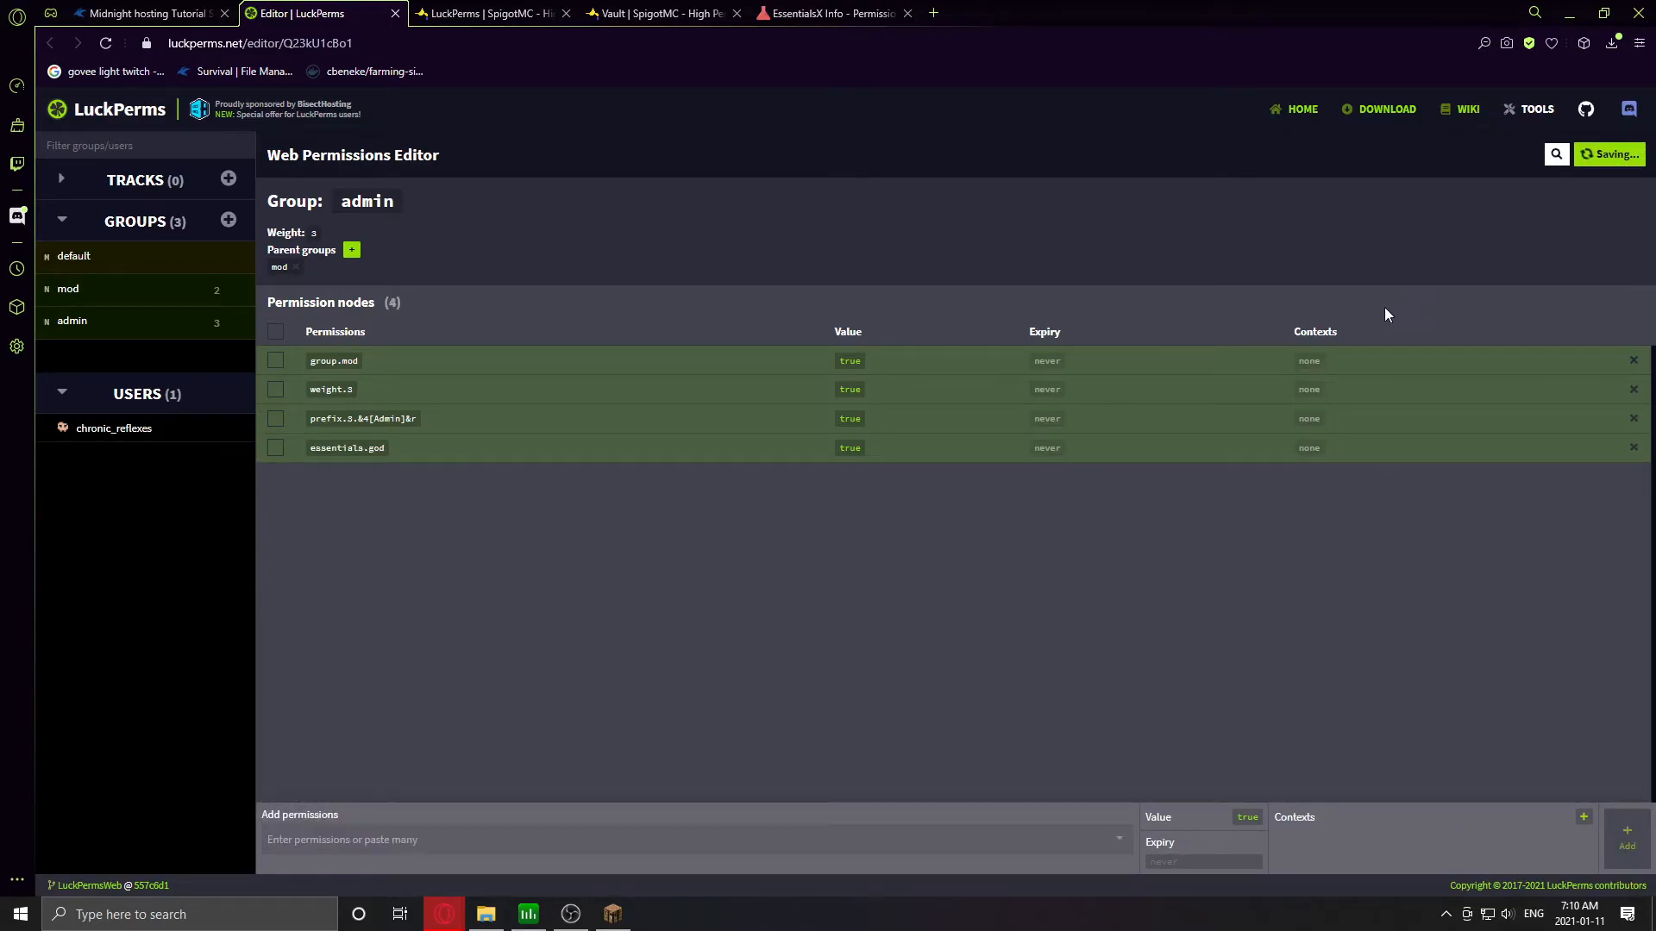
pyautogui.click(811, 481)
# - Apply the latest LuckPerms web edits by running the applyedits command in the server console
pyautogui.click(151, 14)
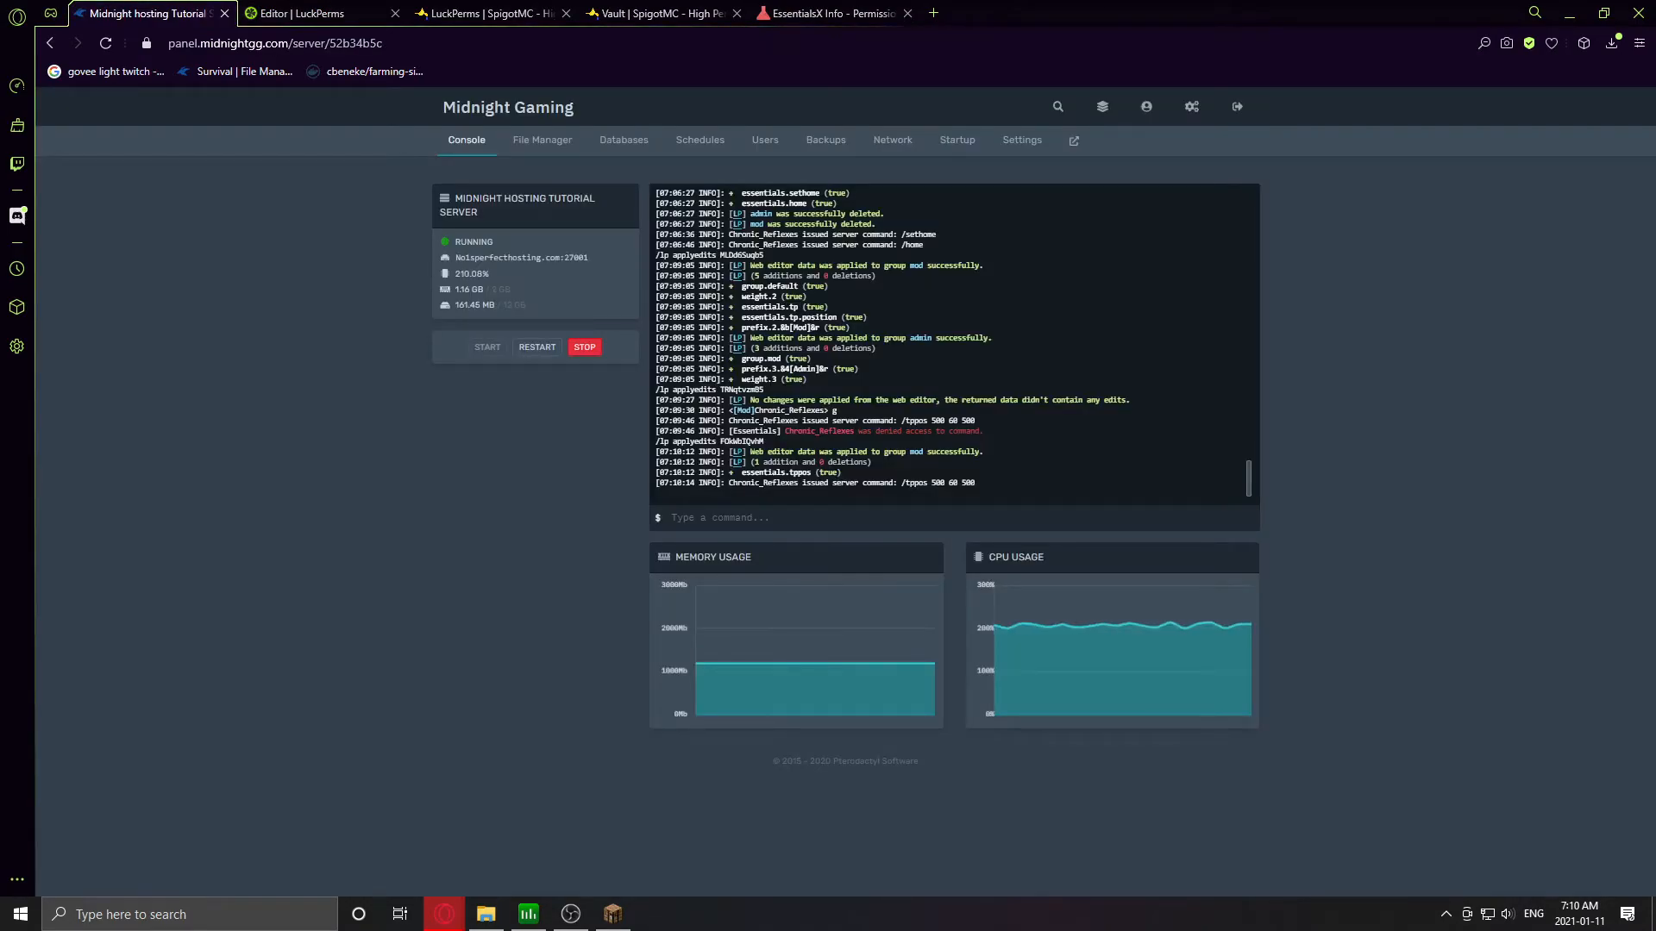
pyautogui.click(759, 515)
pyautogui.hotkey('ctrl', 'v')
pyautogui.press('Return')
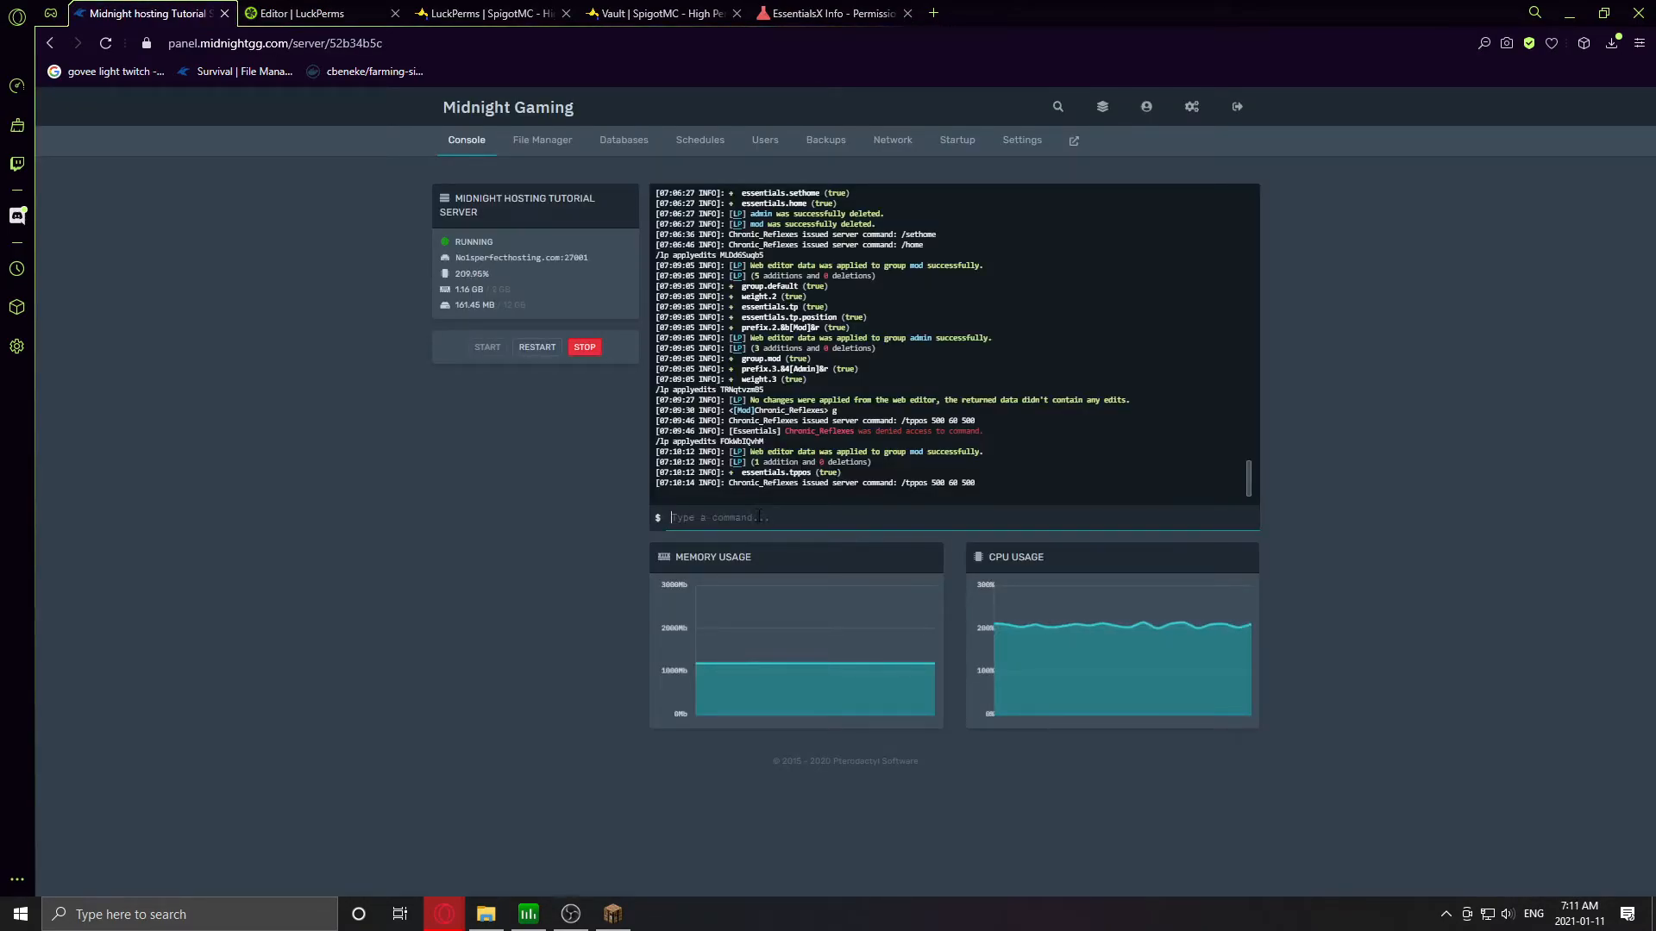
# - Back in Minecraft, try /god twice and confirm the server still denies it
pyautogui.click(612, 913)
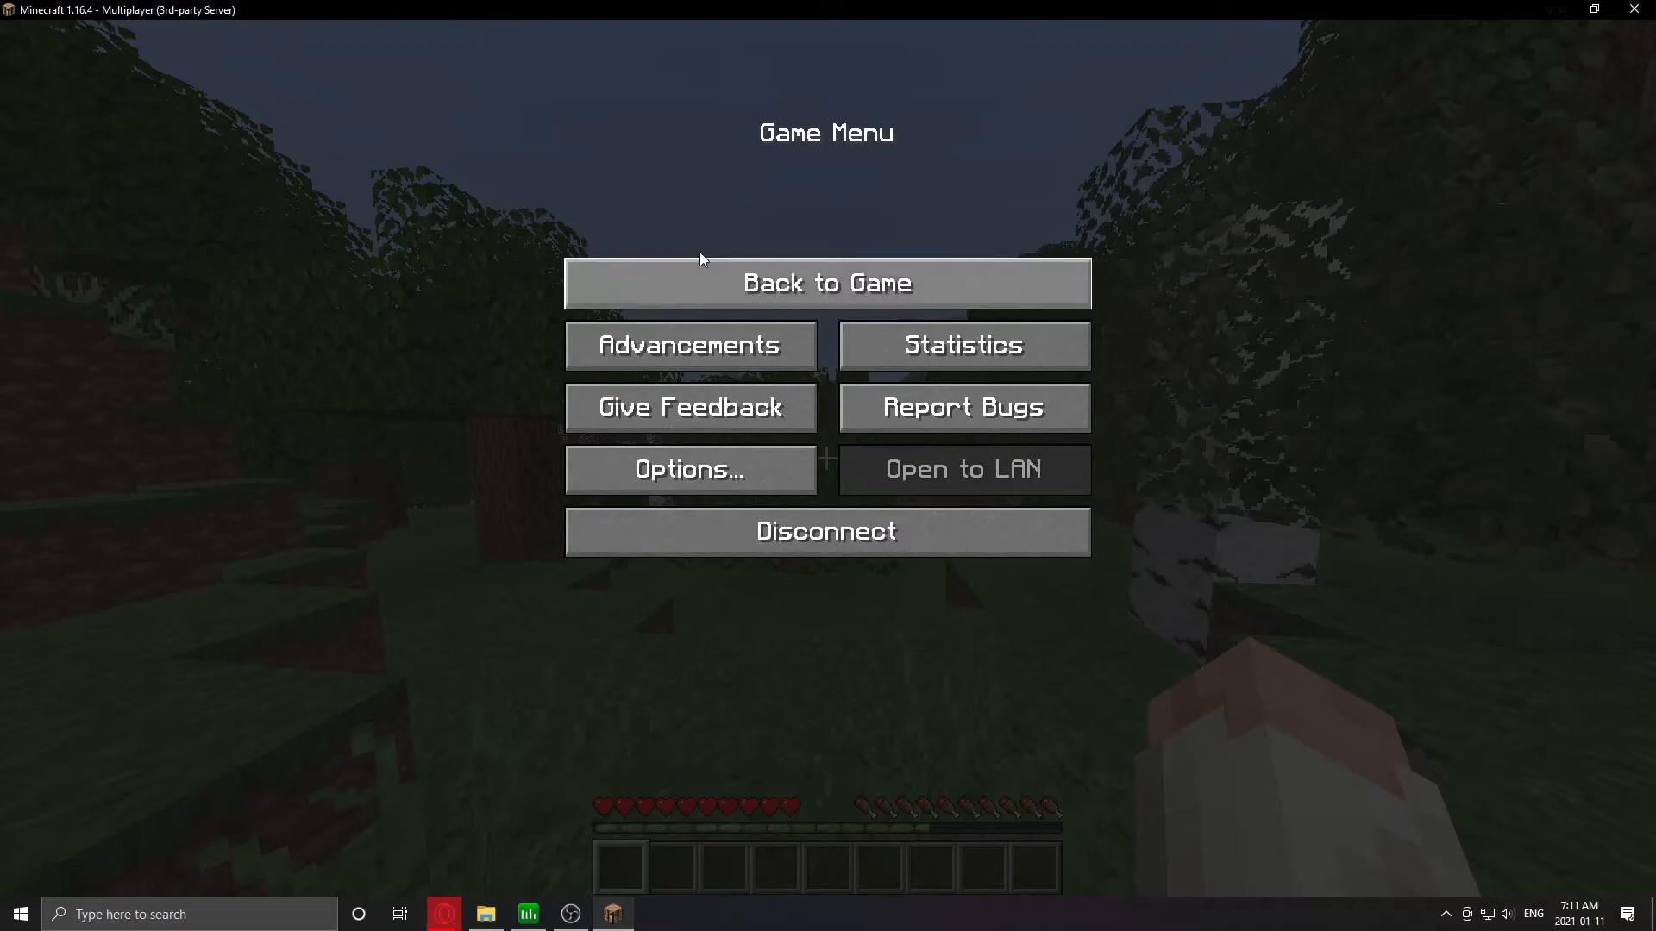
pyautogui.click(700, 259)
pyautogui.press('/')
pyautogui.write('god')
pyautogui.press('Return')
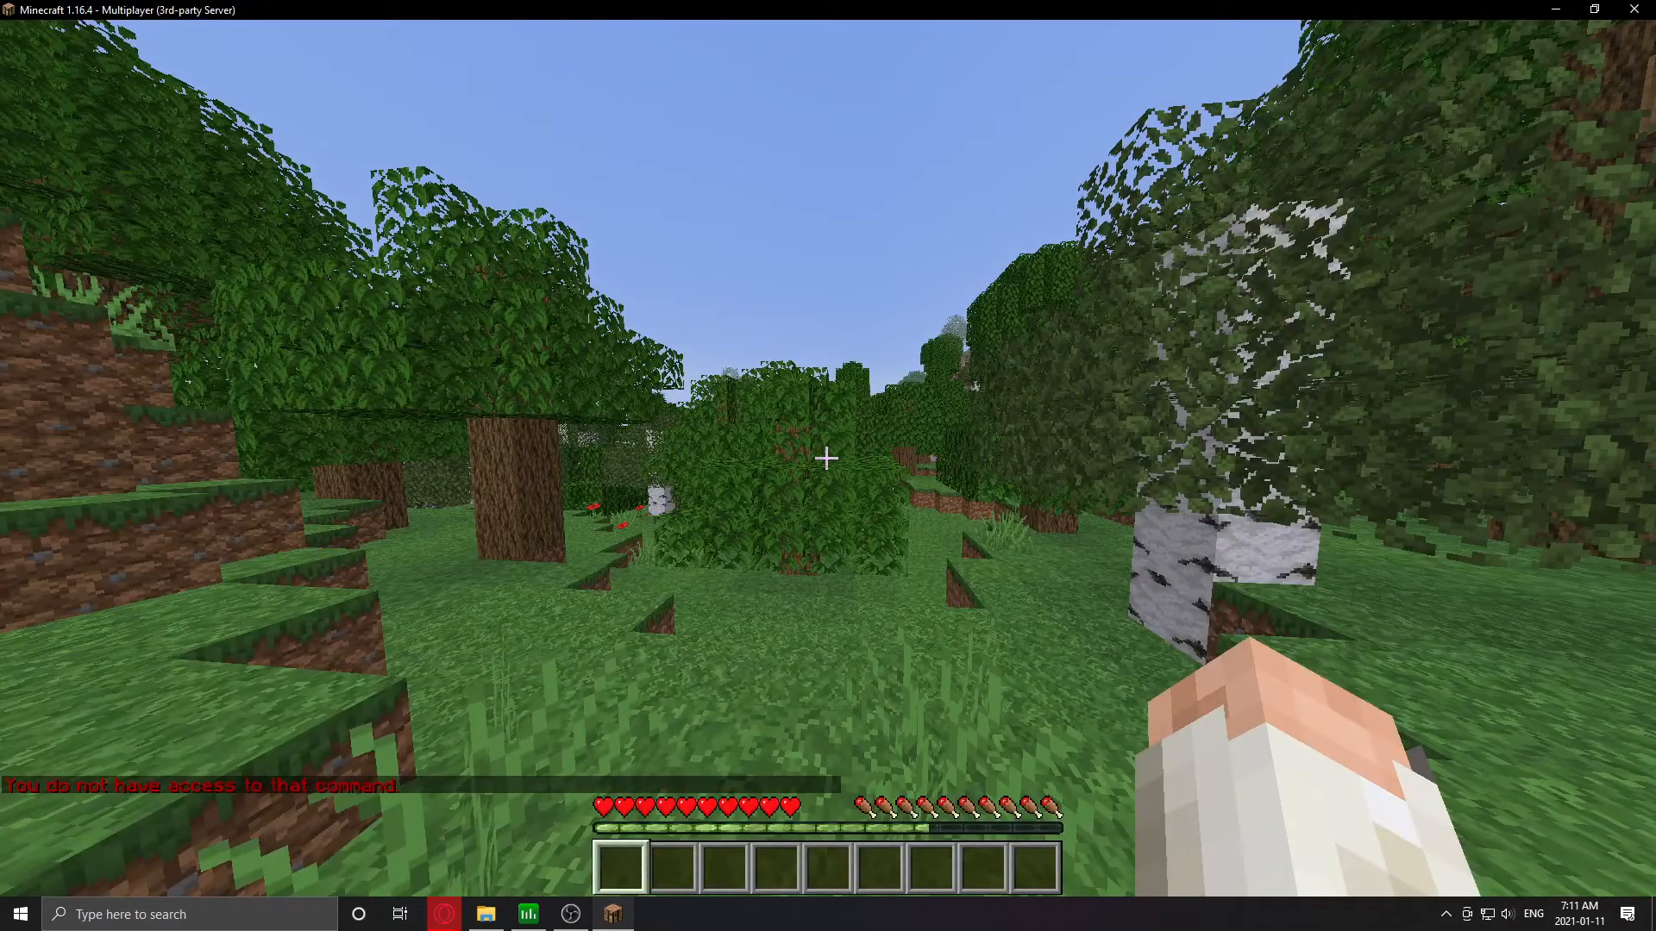
pyautogui.write('t')
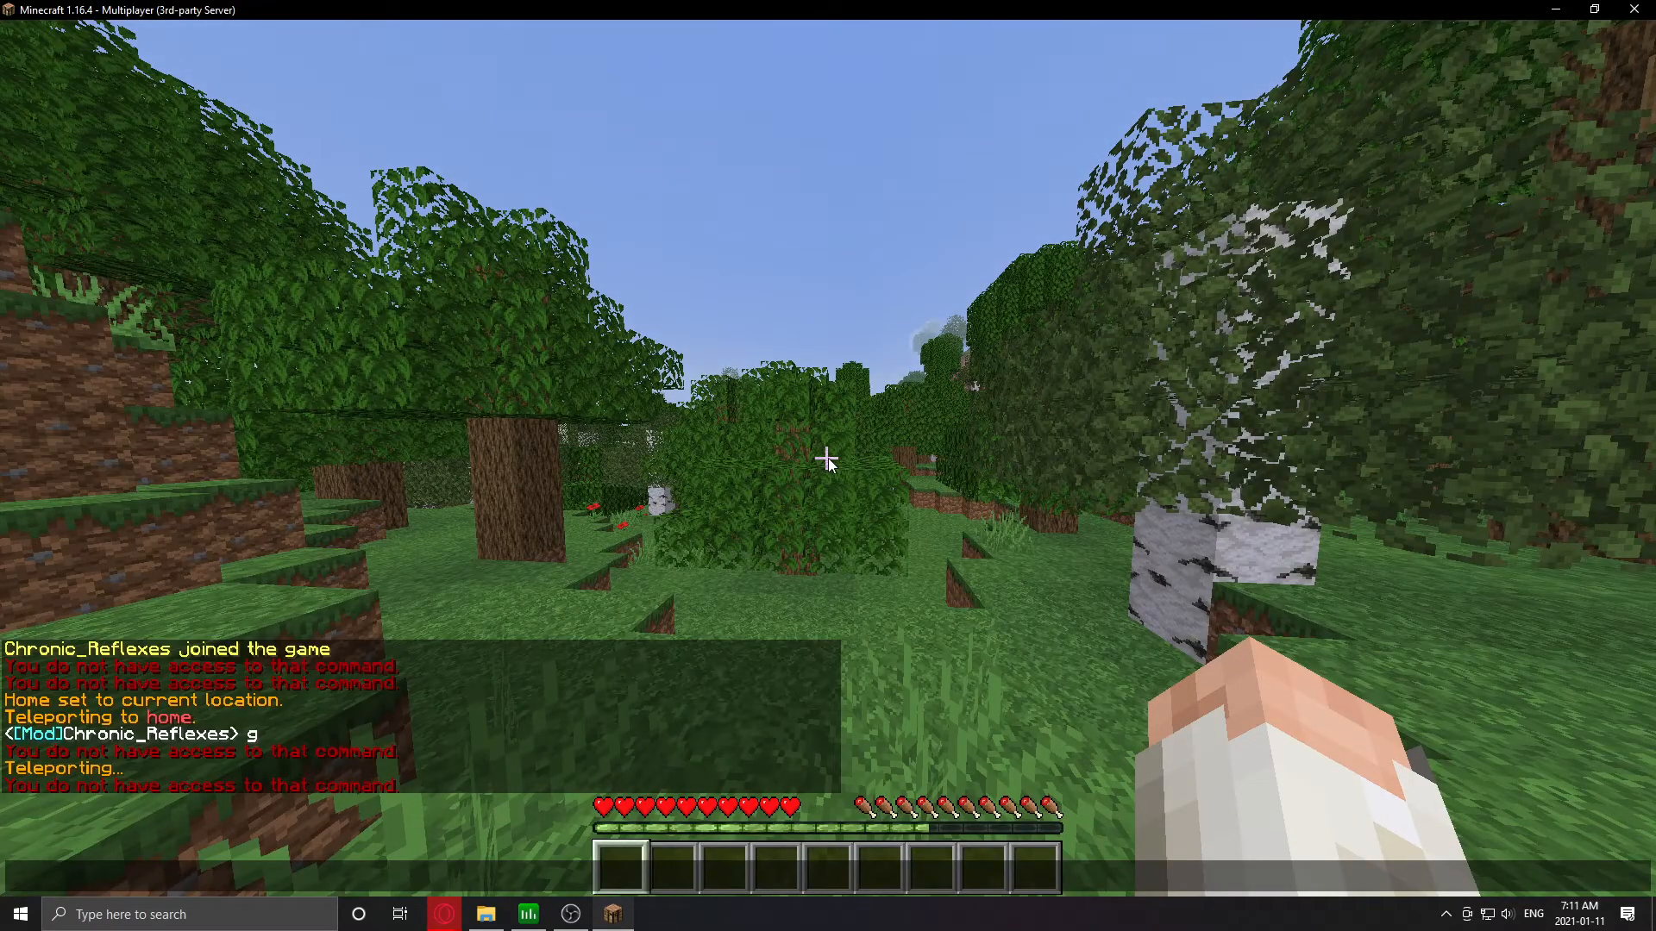
pyautogui.write('/gosd')
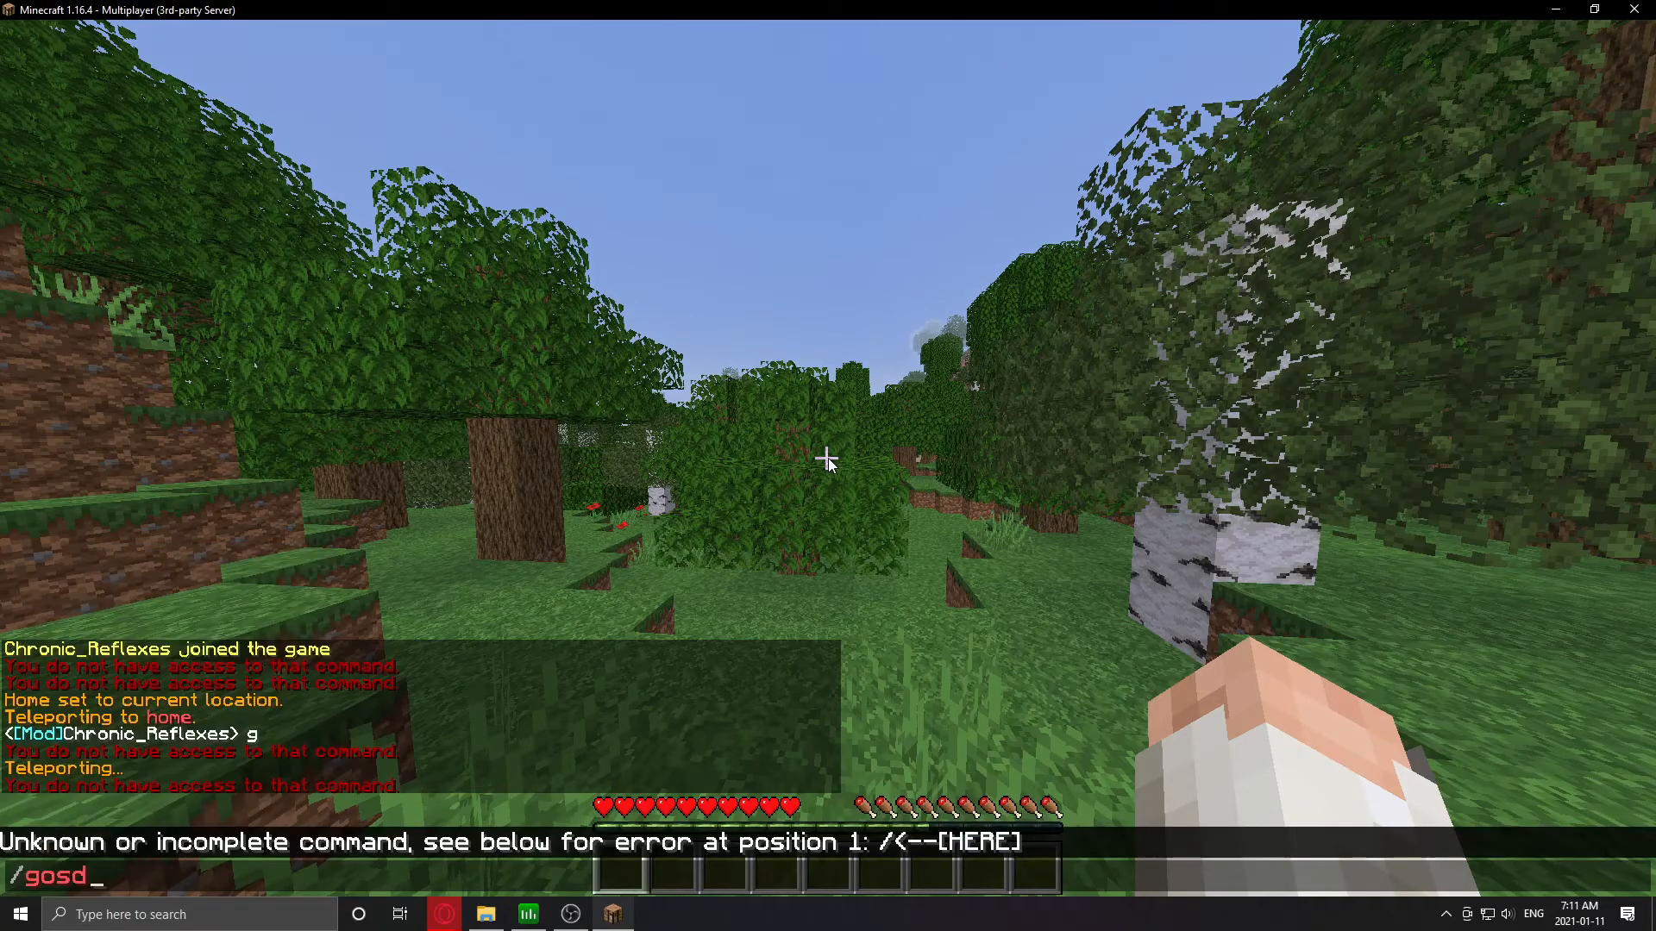
pyautogui.press('Return')
pyautogui.hotkey('alt', 'Tab')
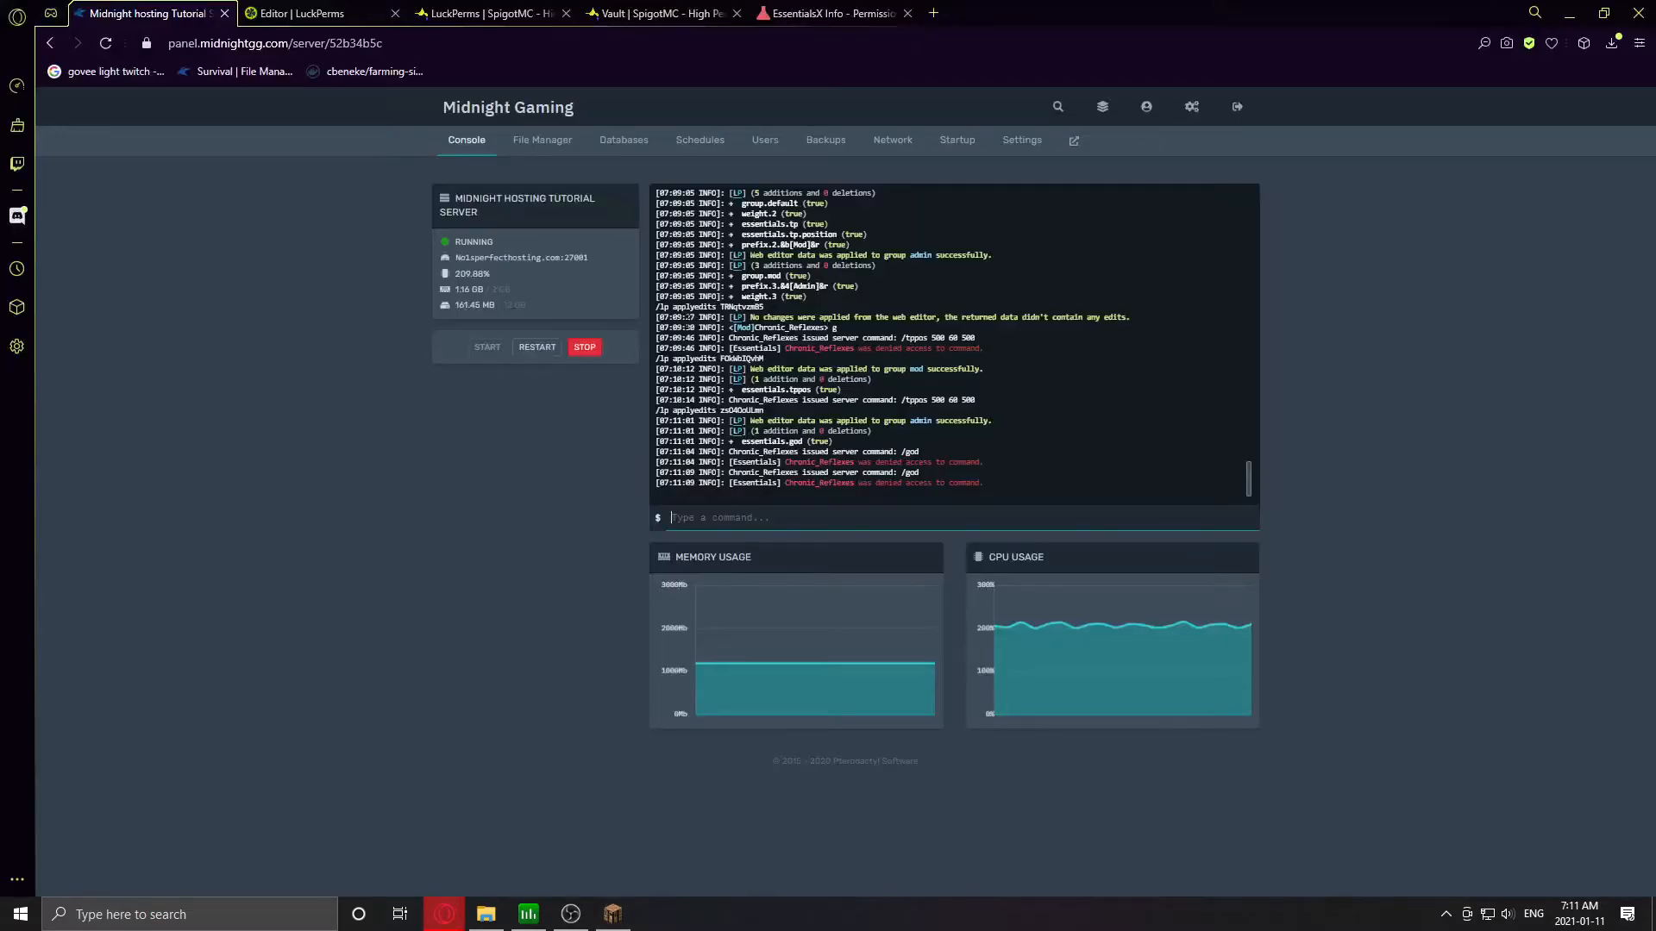
# - In the web editor, change the player's group.mod permission to group.admin
pyautogui.click(286, 24)
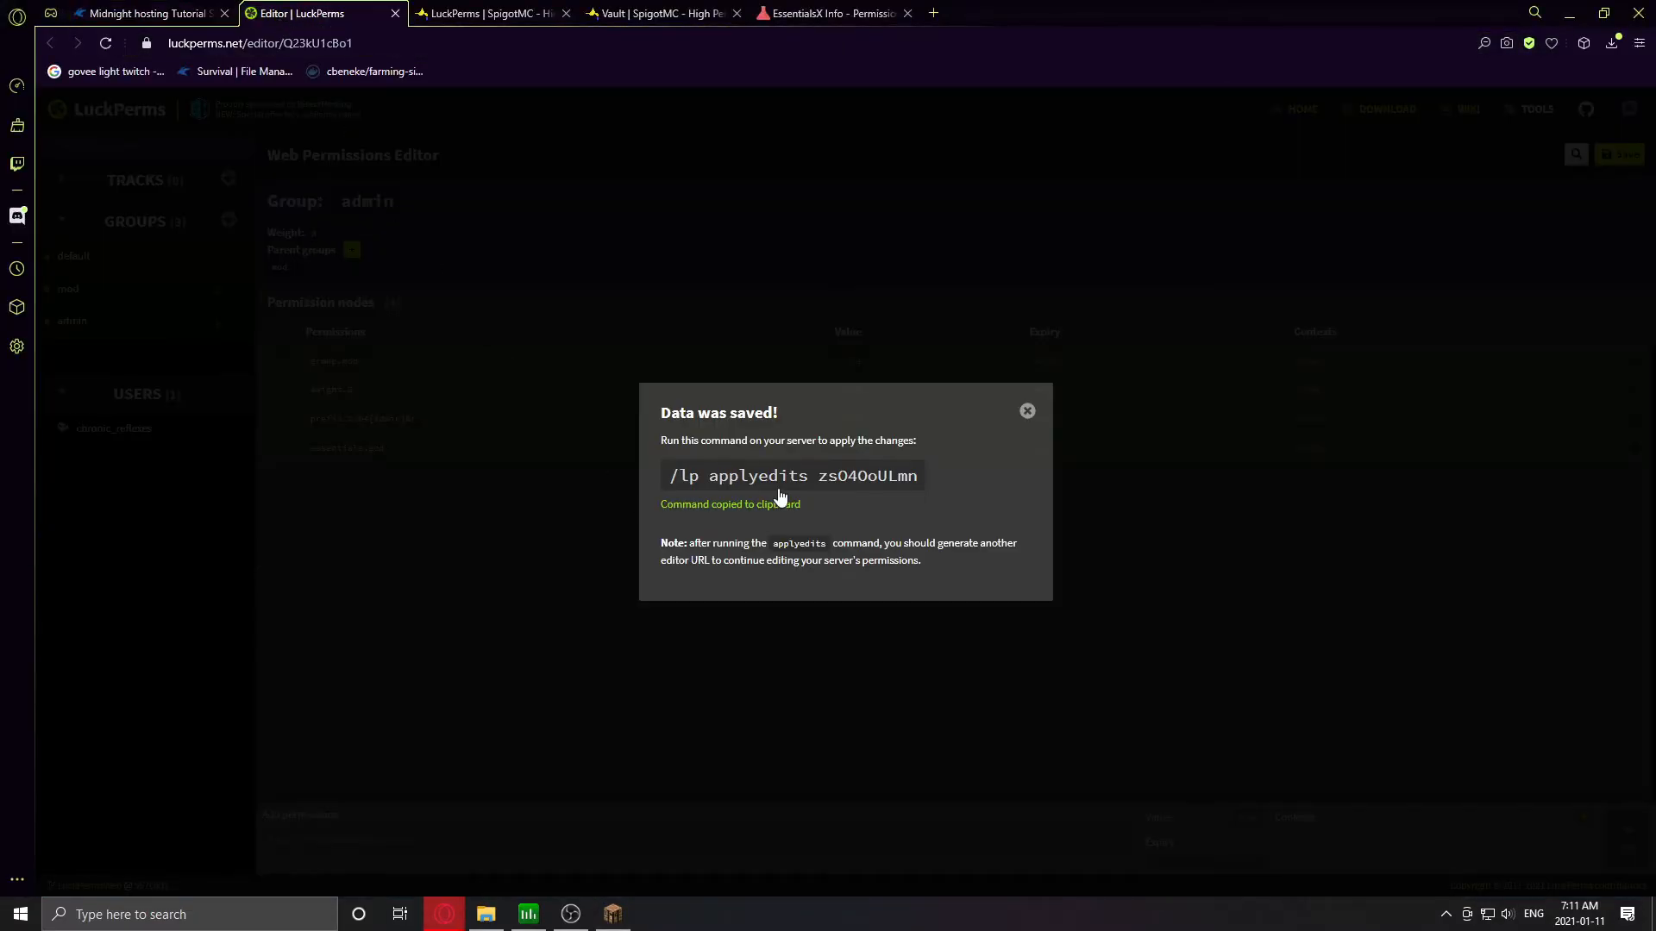
pyautogui.click(1027, 410)
pyautogui.click(117, 430)
pyautogui.click(360, 343)
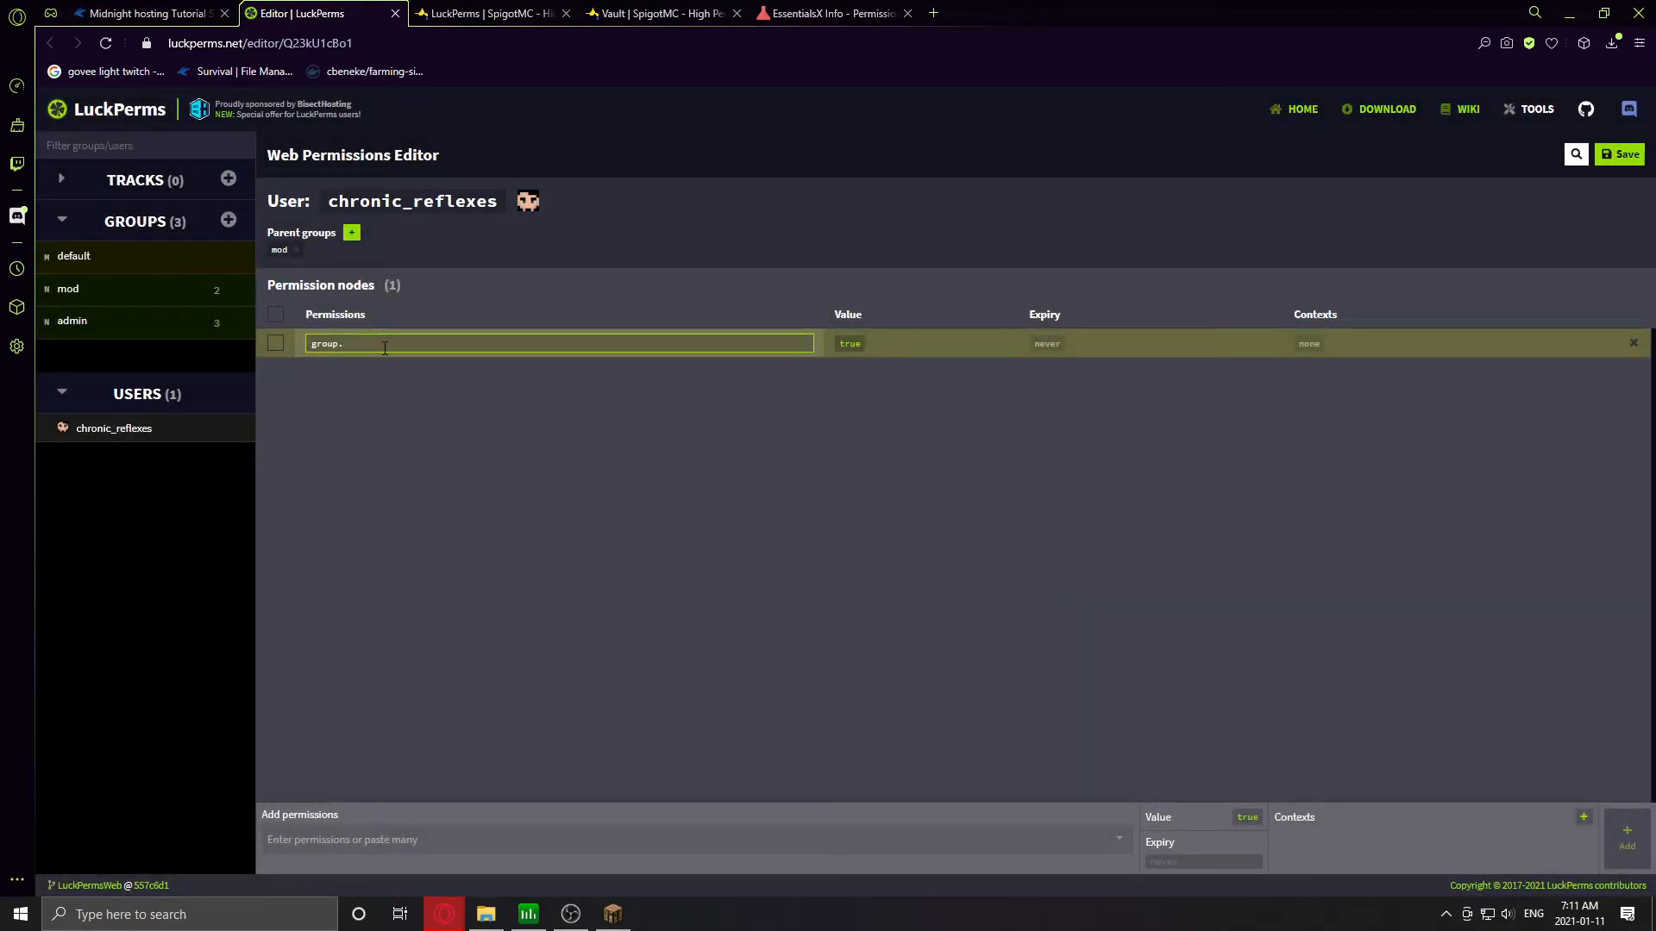
pyautogui.write('admin')
pyautogui.press('Return')
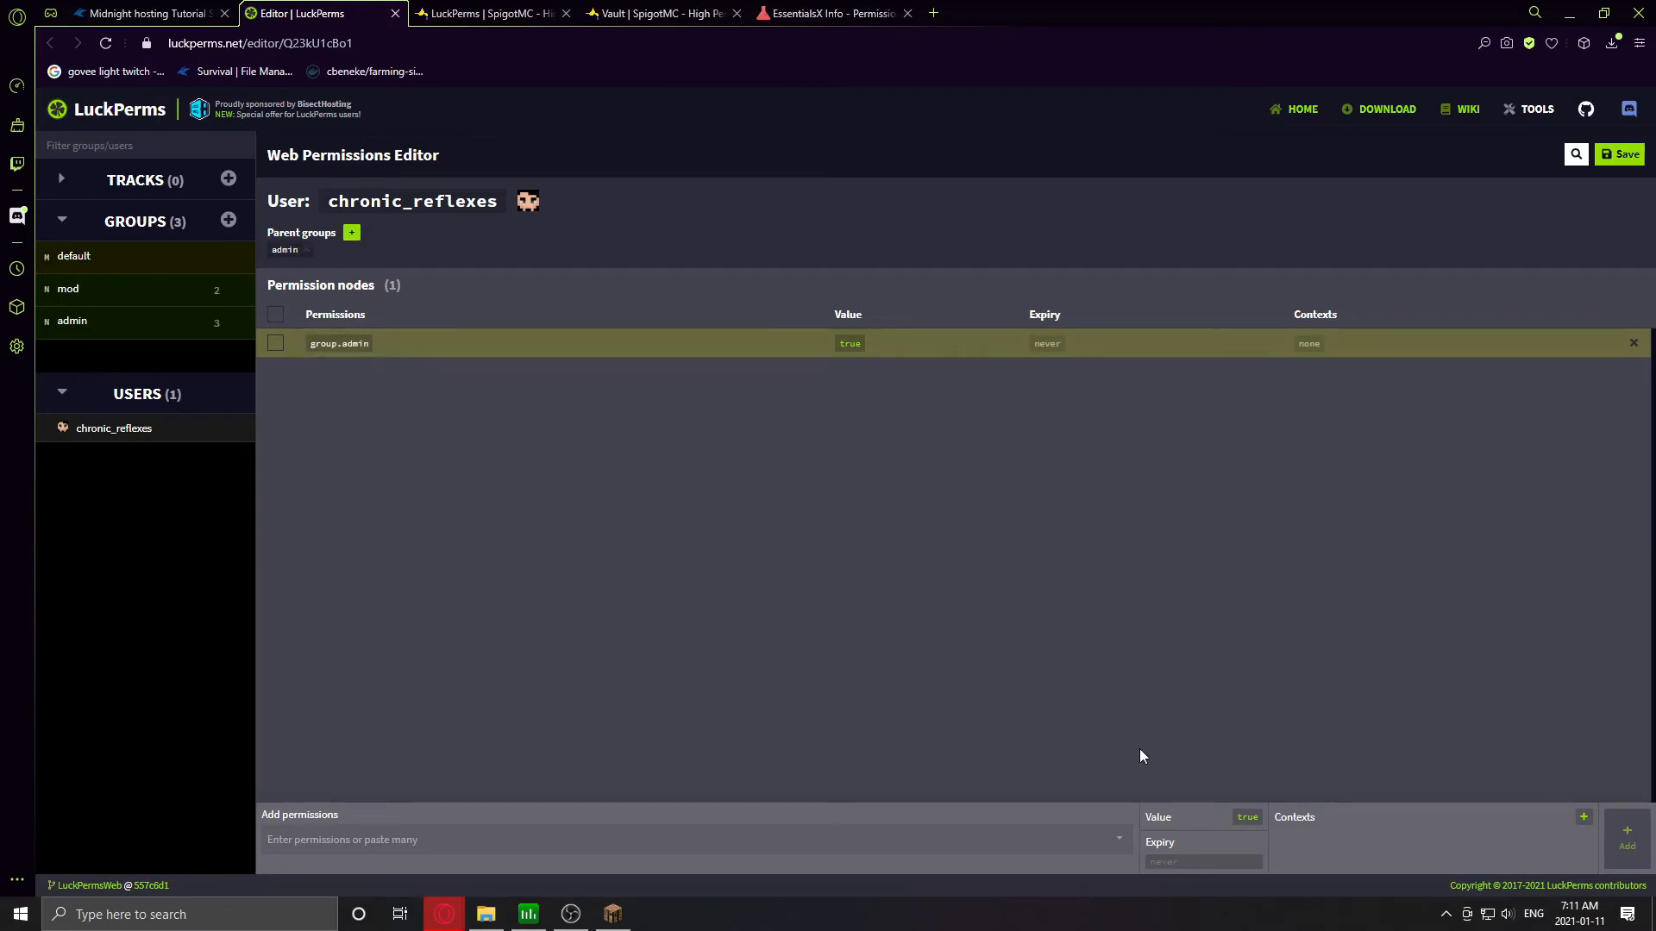
# - Save the edit and run the new applyedits command in the server console
pyautogui.click(1603, 160)
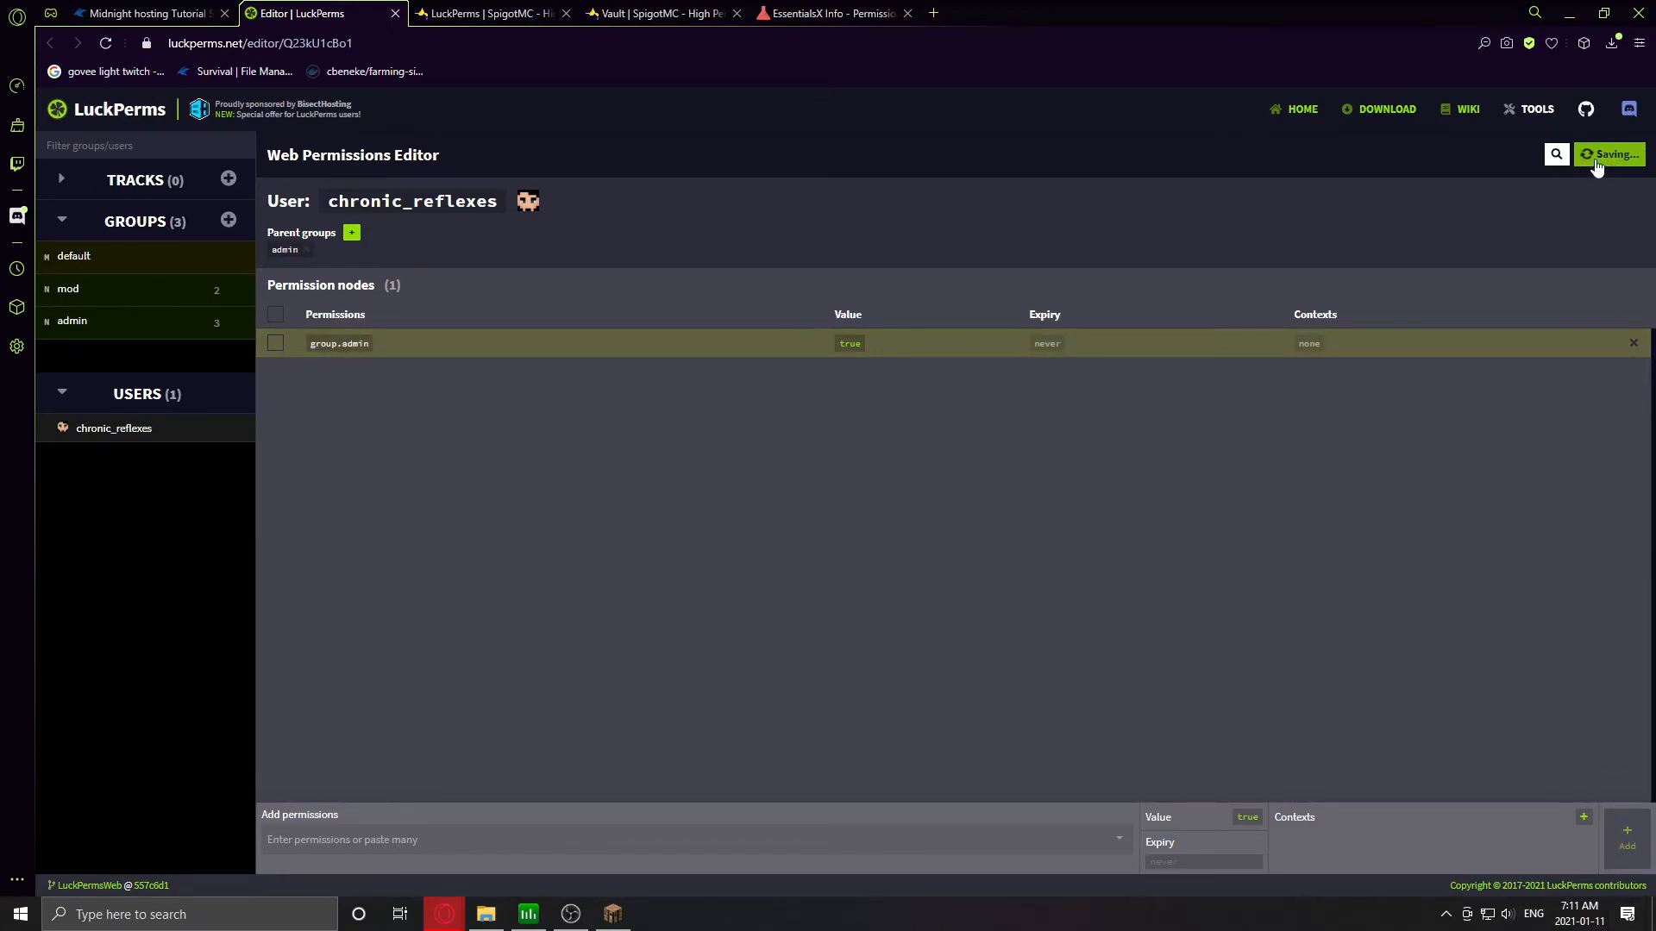
pyautogui.click(867, 481)
pyautogui.click(116, 11)
pyautogui.hotkey('ctrl', 'v')
pyautogui.press('Return')
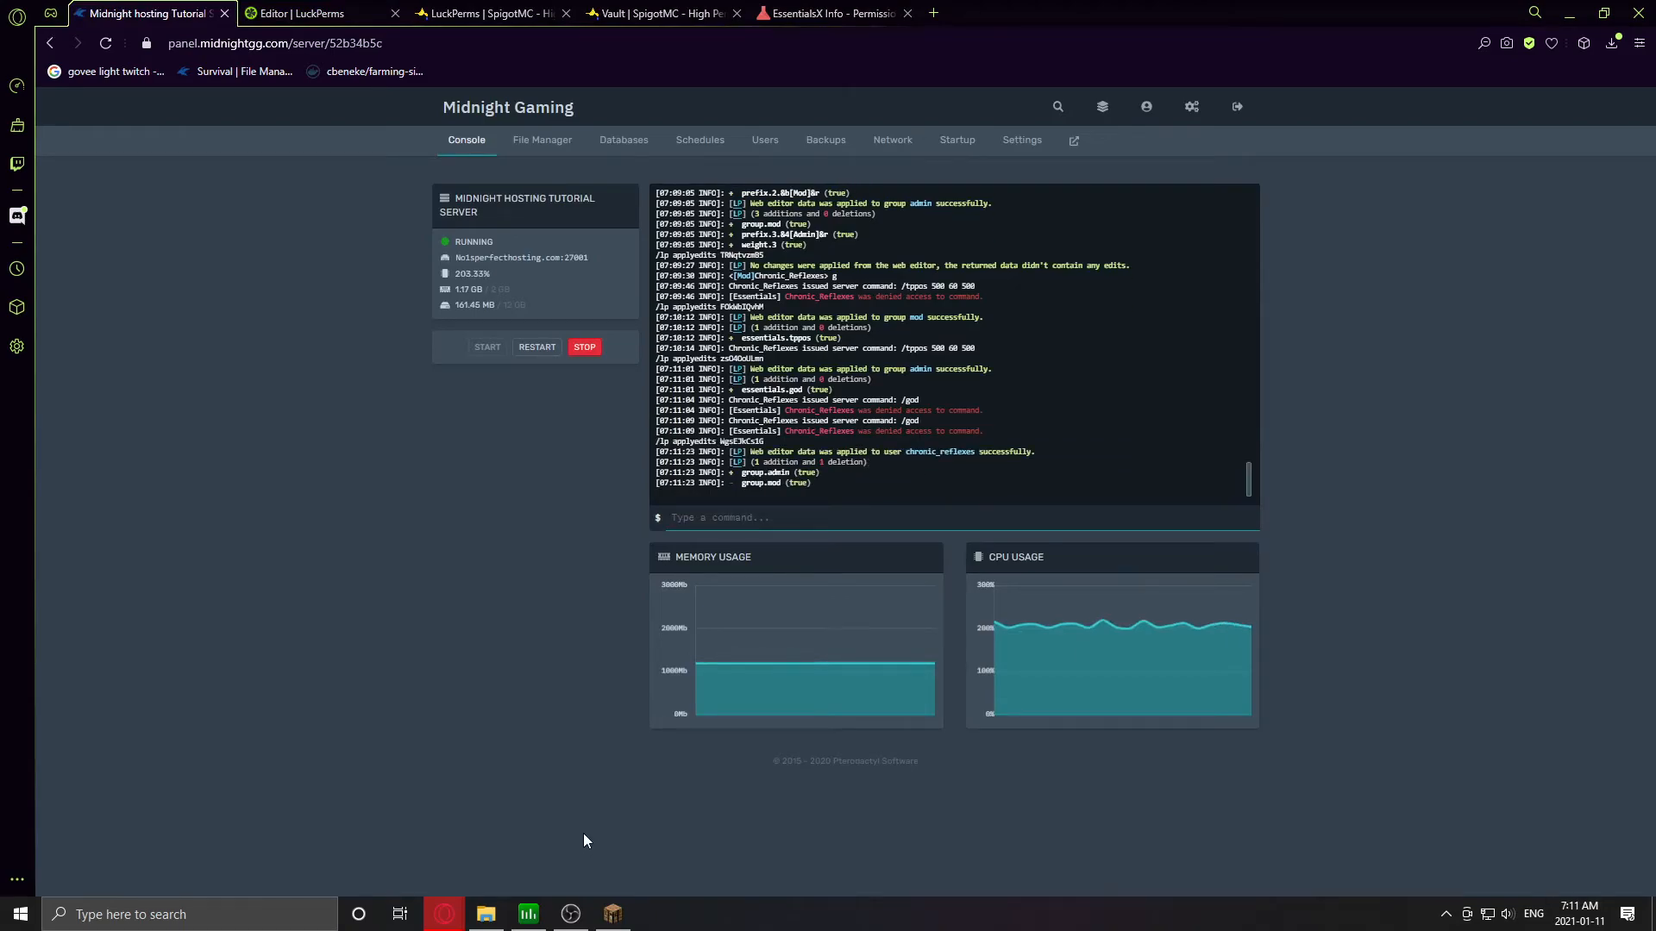
# - Resume the game, send a short chat message, enable god mode with /godmode, and begin a /tppos command
pyautogui.click(612, 914)
pyautogui.click(706, 302)
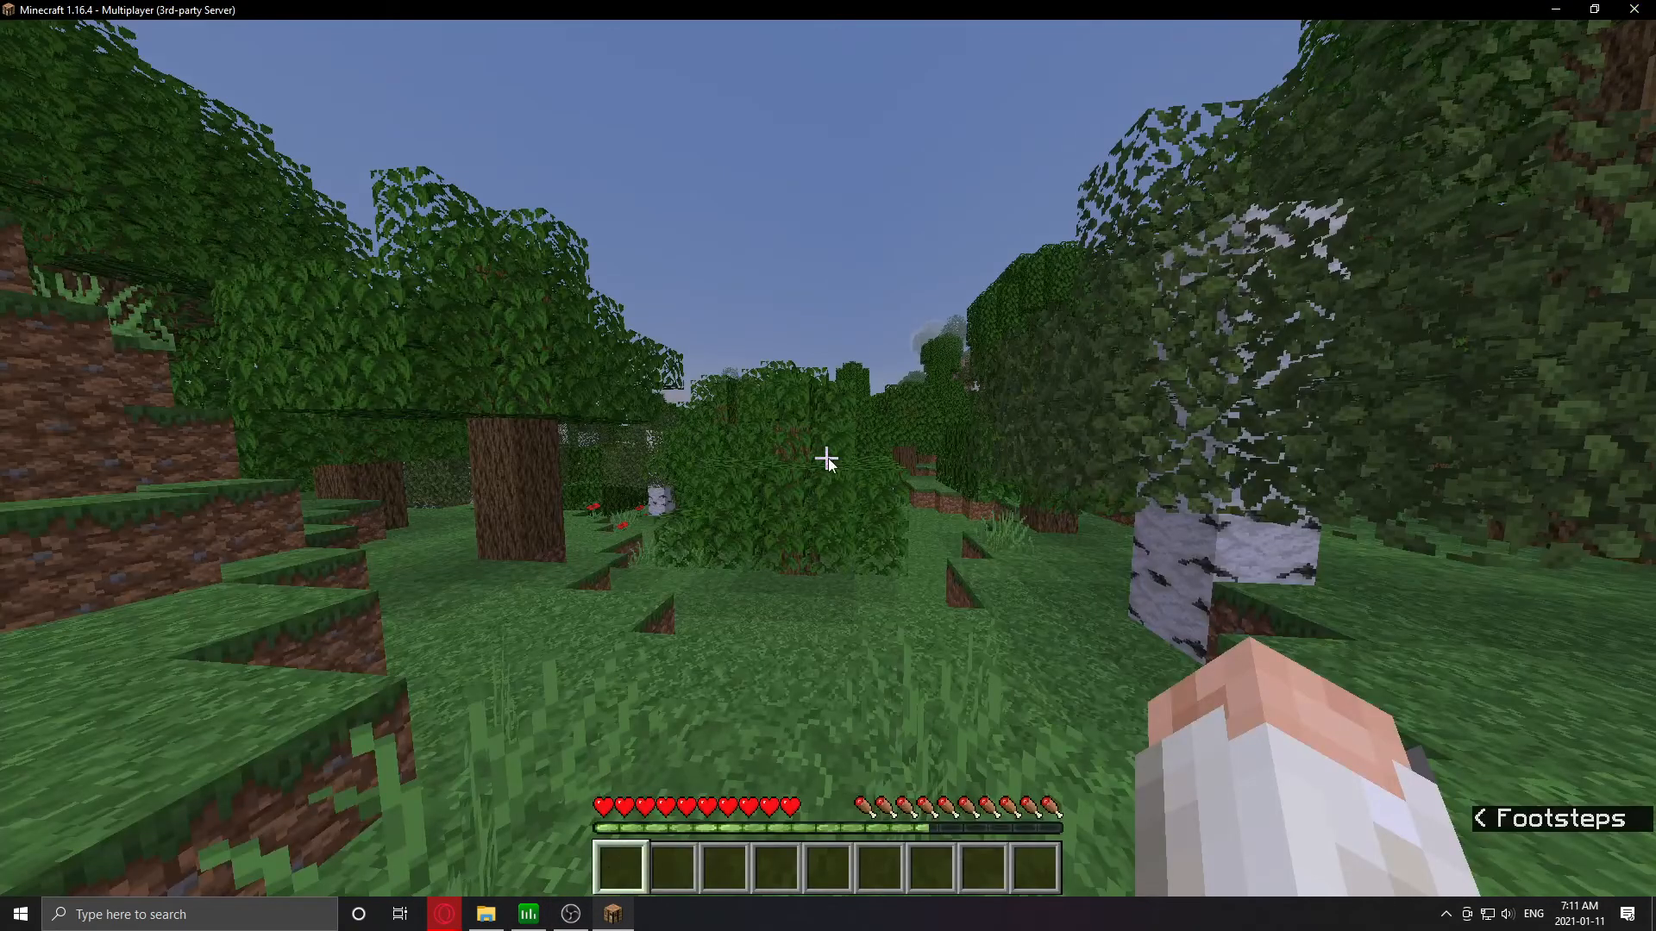
pyautogui.write('tg')
pyautogui.press('Return')
pyautogui.press('/')
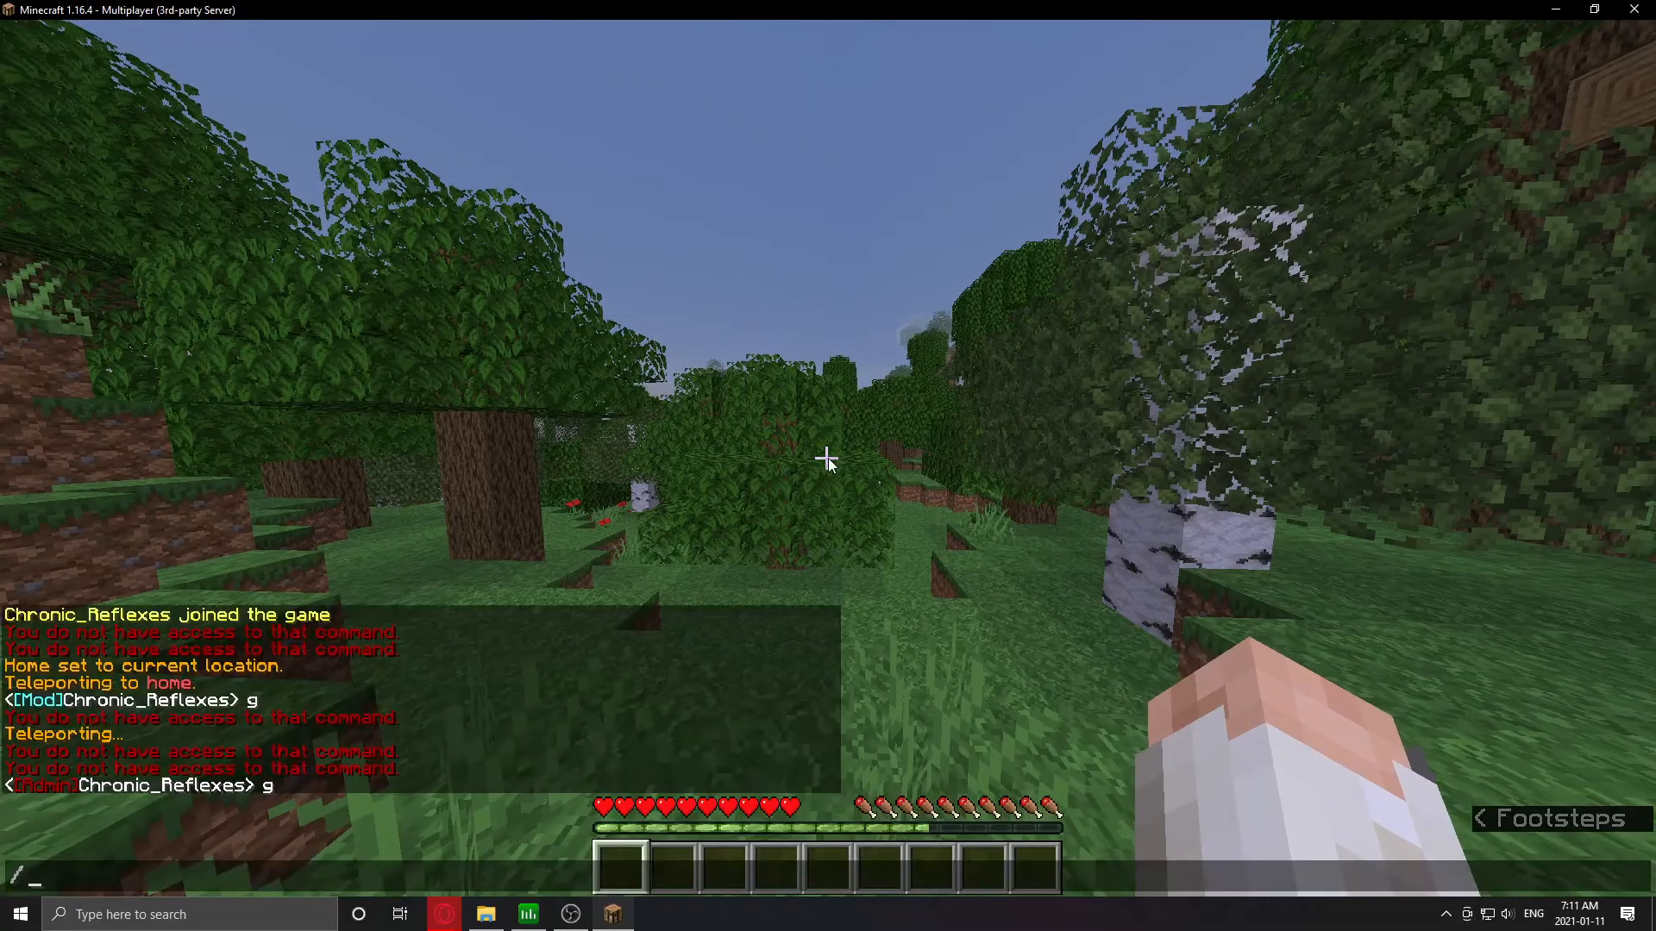
pyautogui.write('godmode')
pyautogui.press('Return')
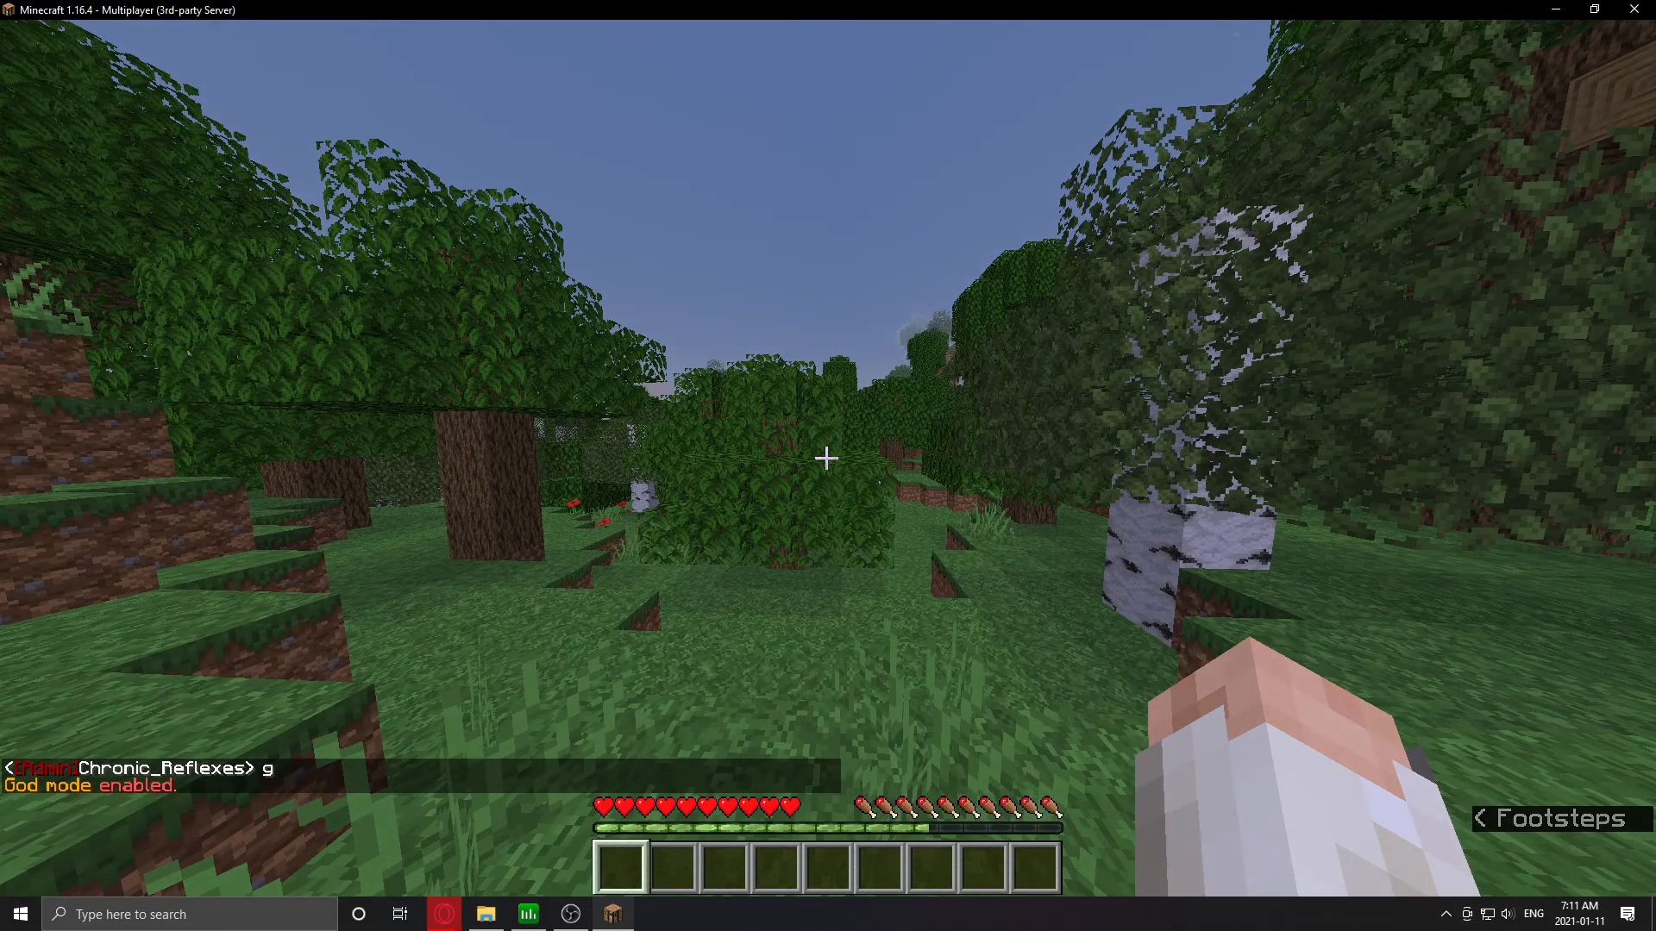
pyautogui.press('/')
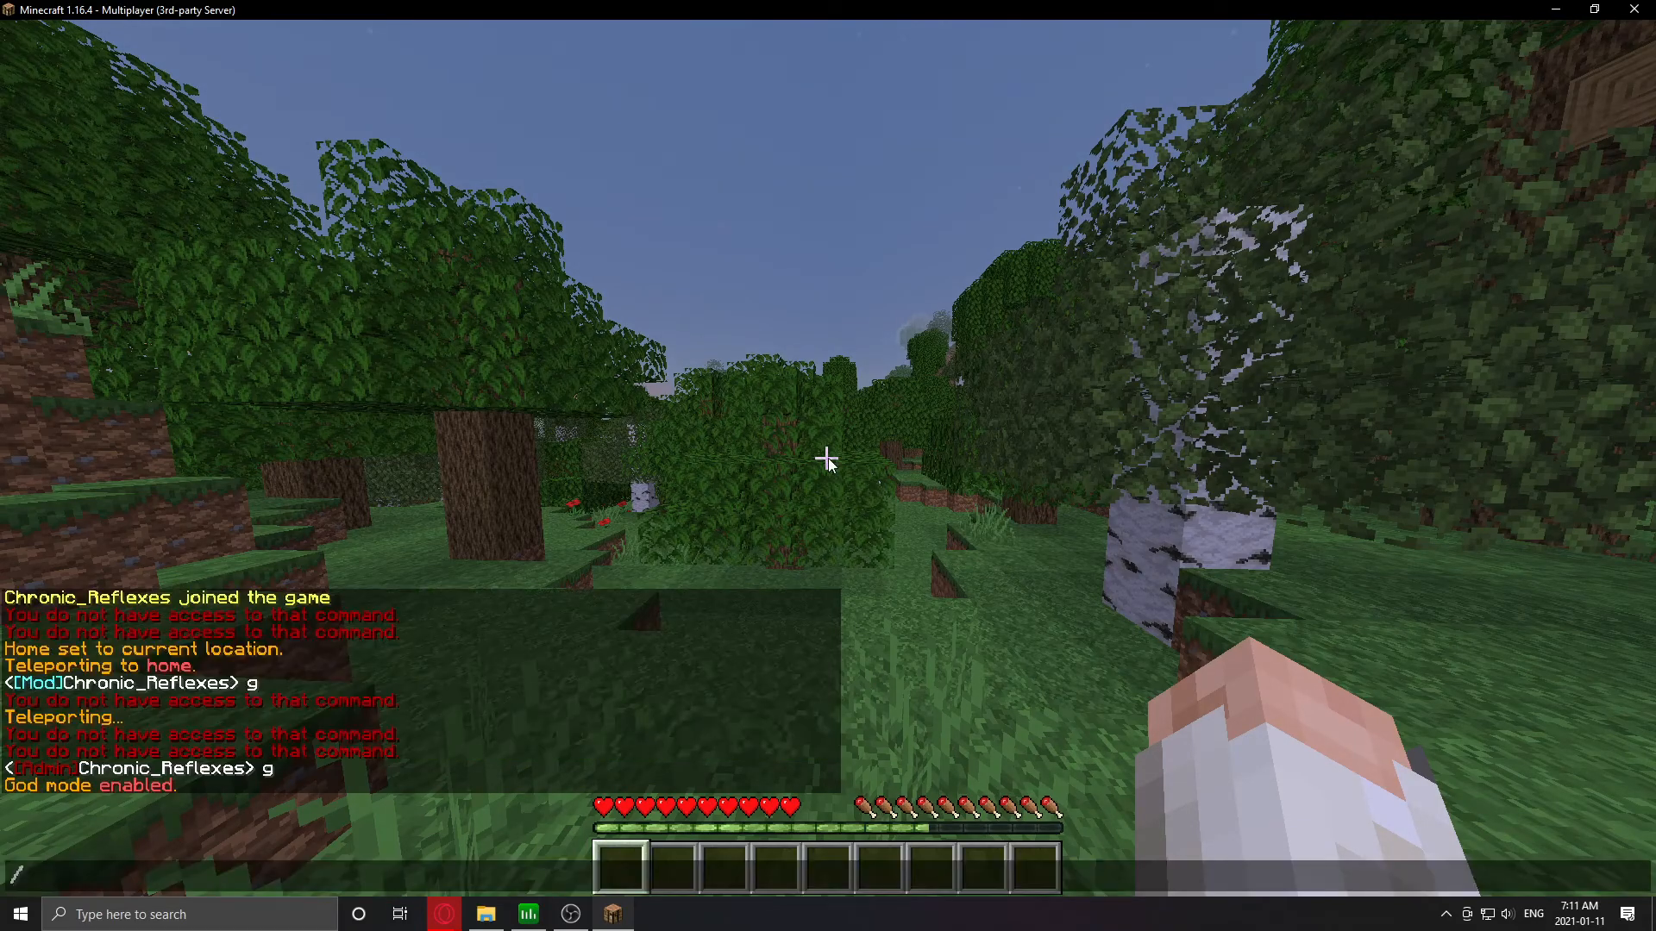
pyautogui.write('tppos ~0')
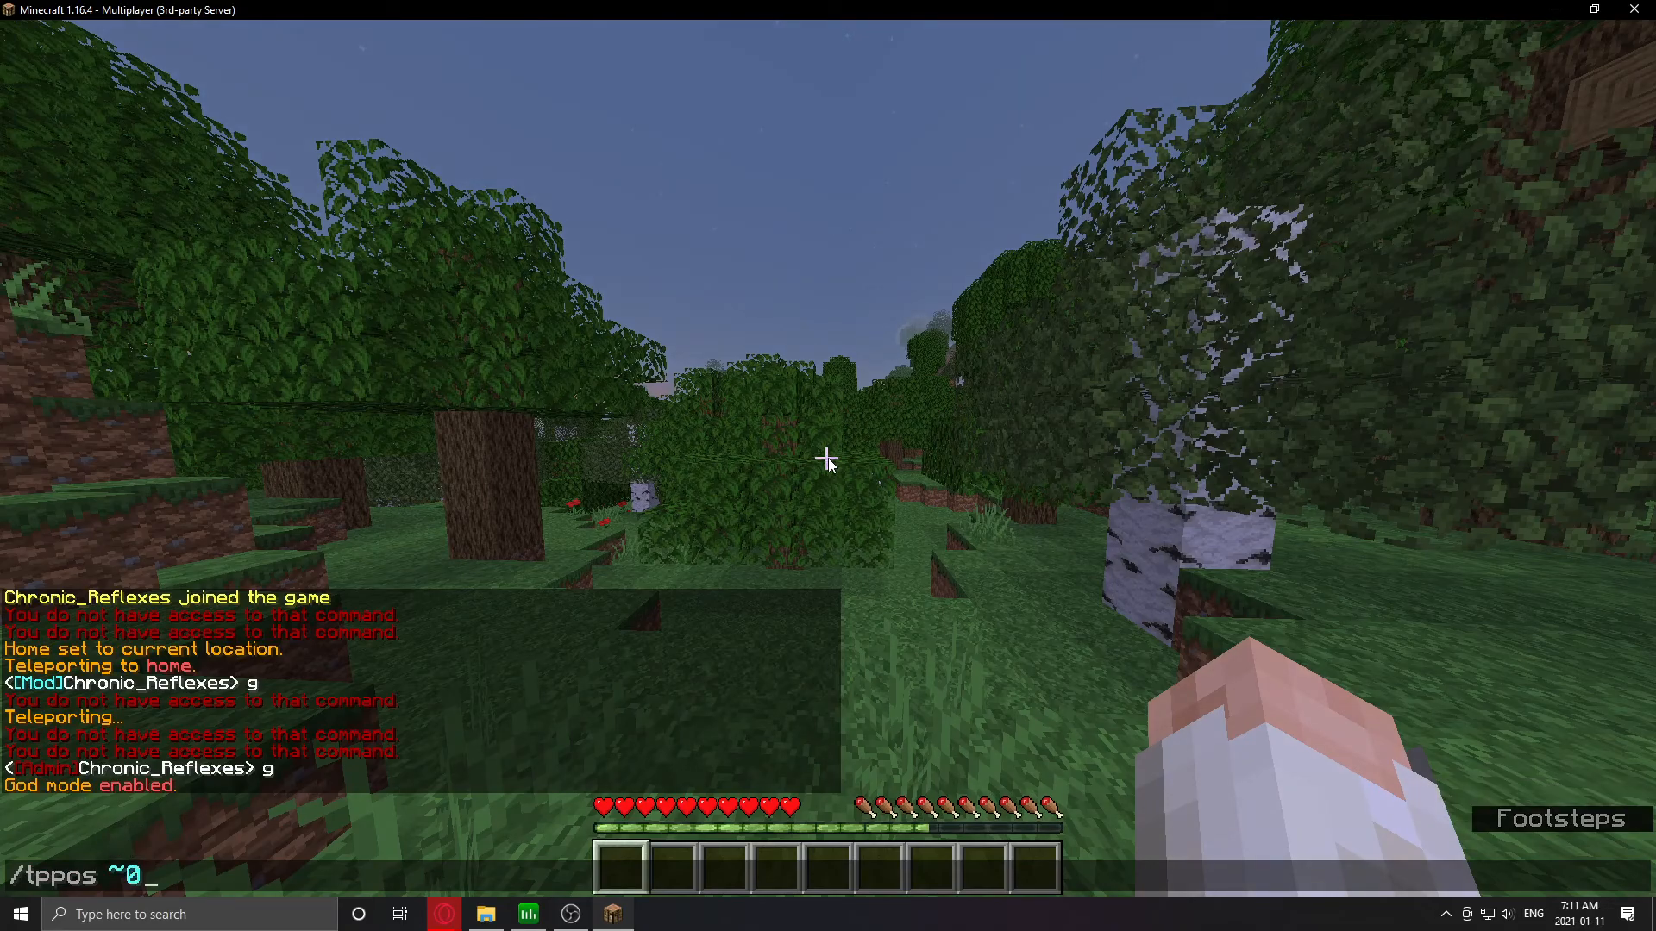
# - Teleport to coordinates with /tppos 100 60 100
pyautogui.press('Return')
pyautogui.press('t')
pyautogui.press('Up')
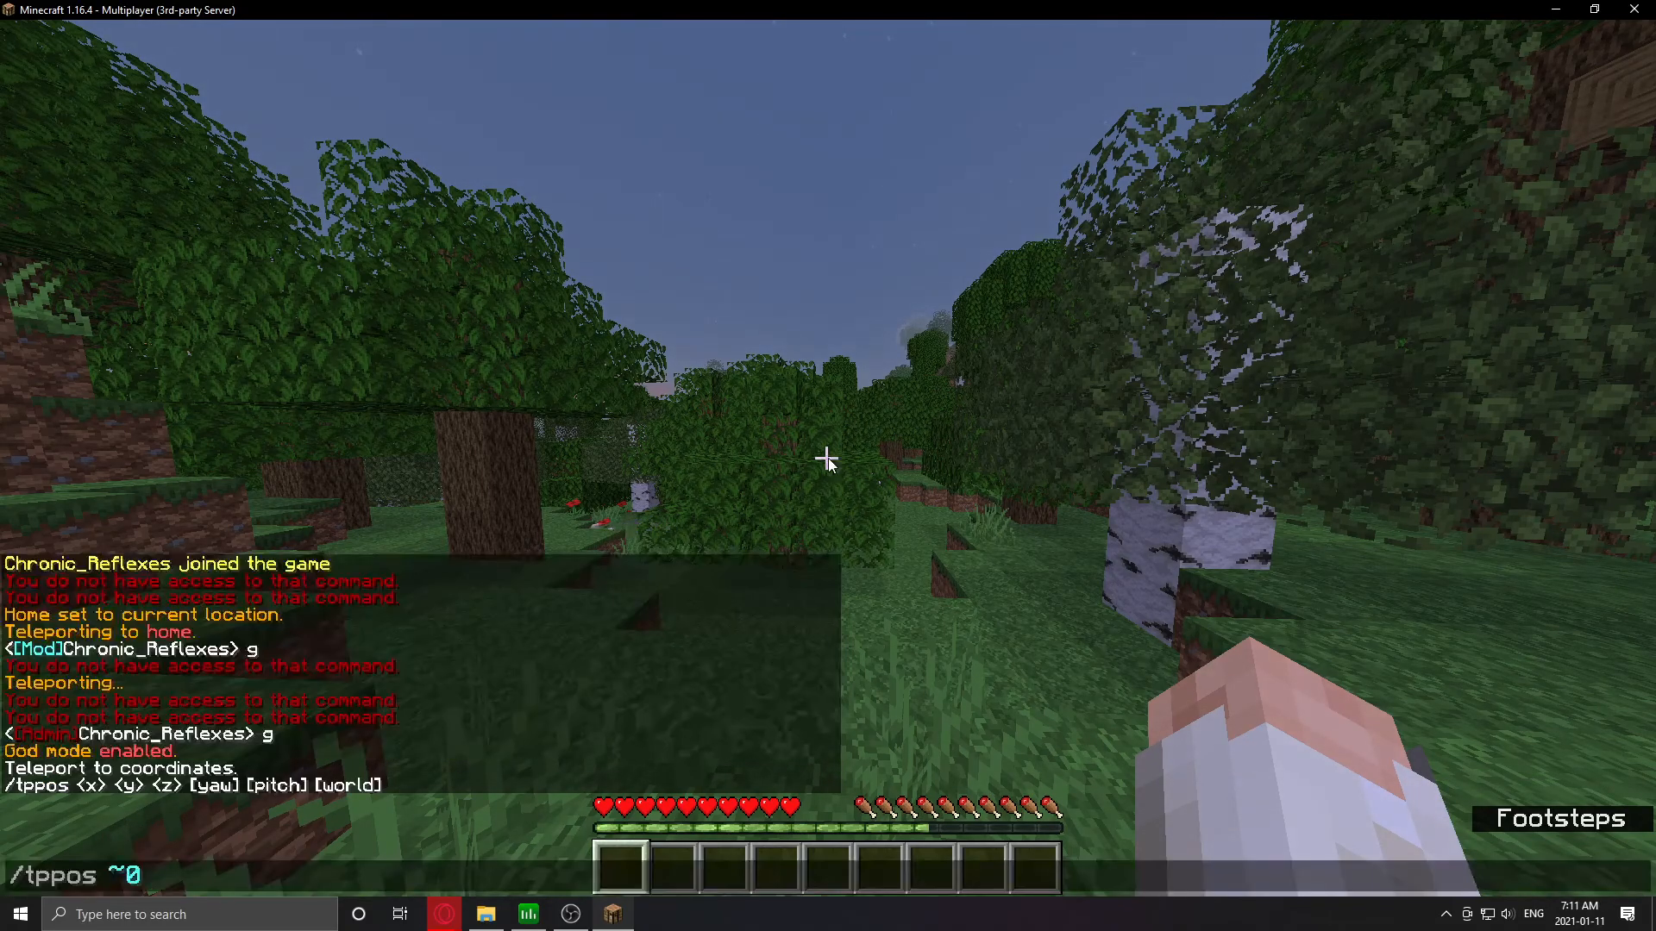
pyautogui.write('100 60 z')
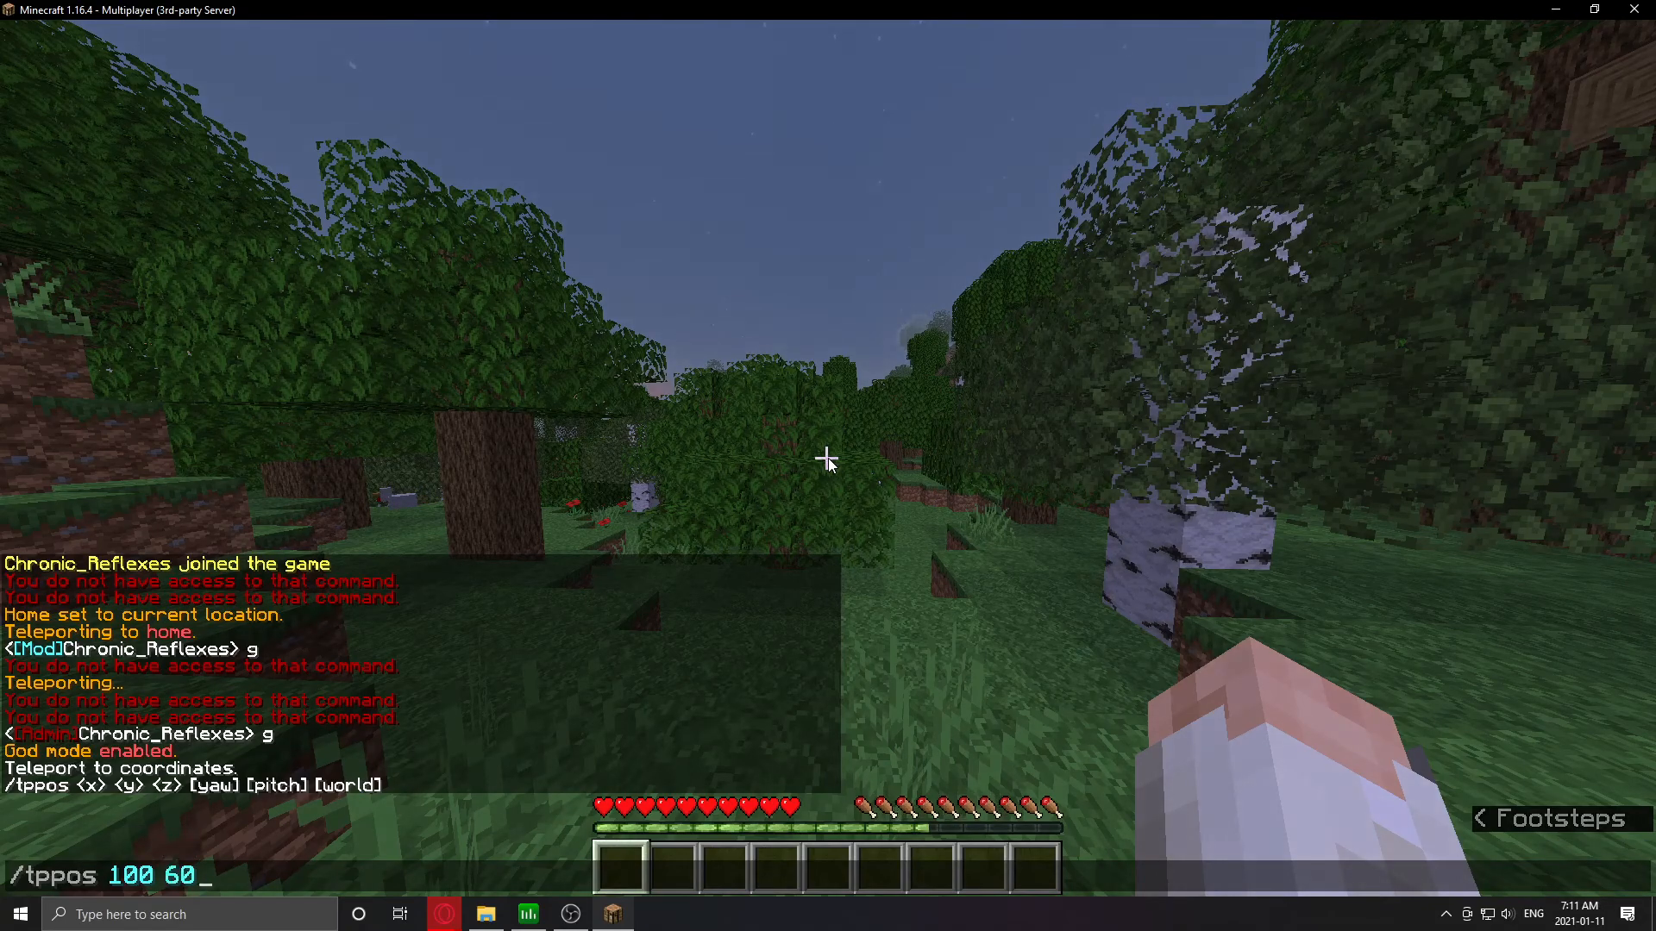
pyautogui.press('Return')
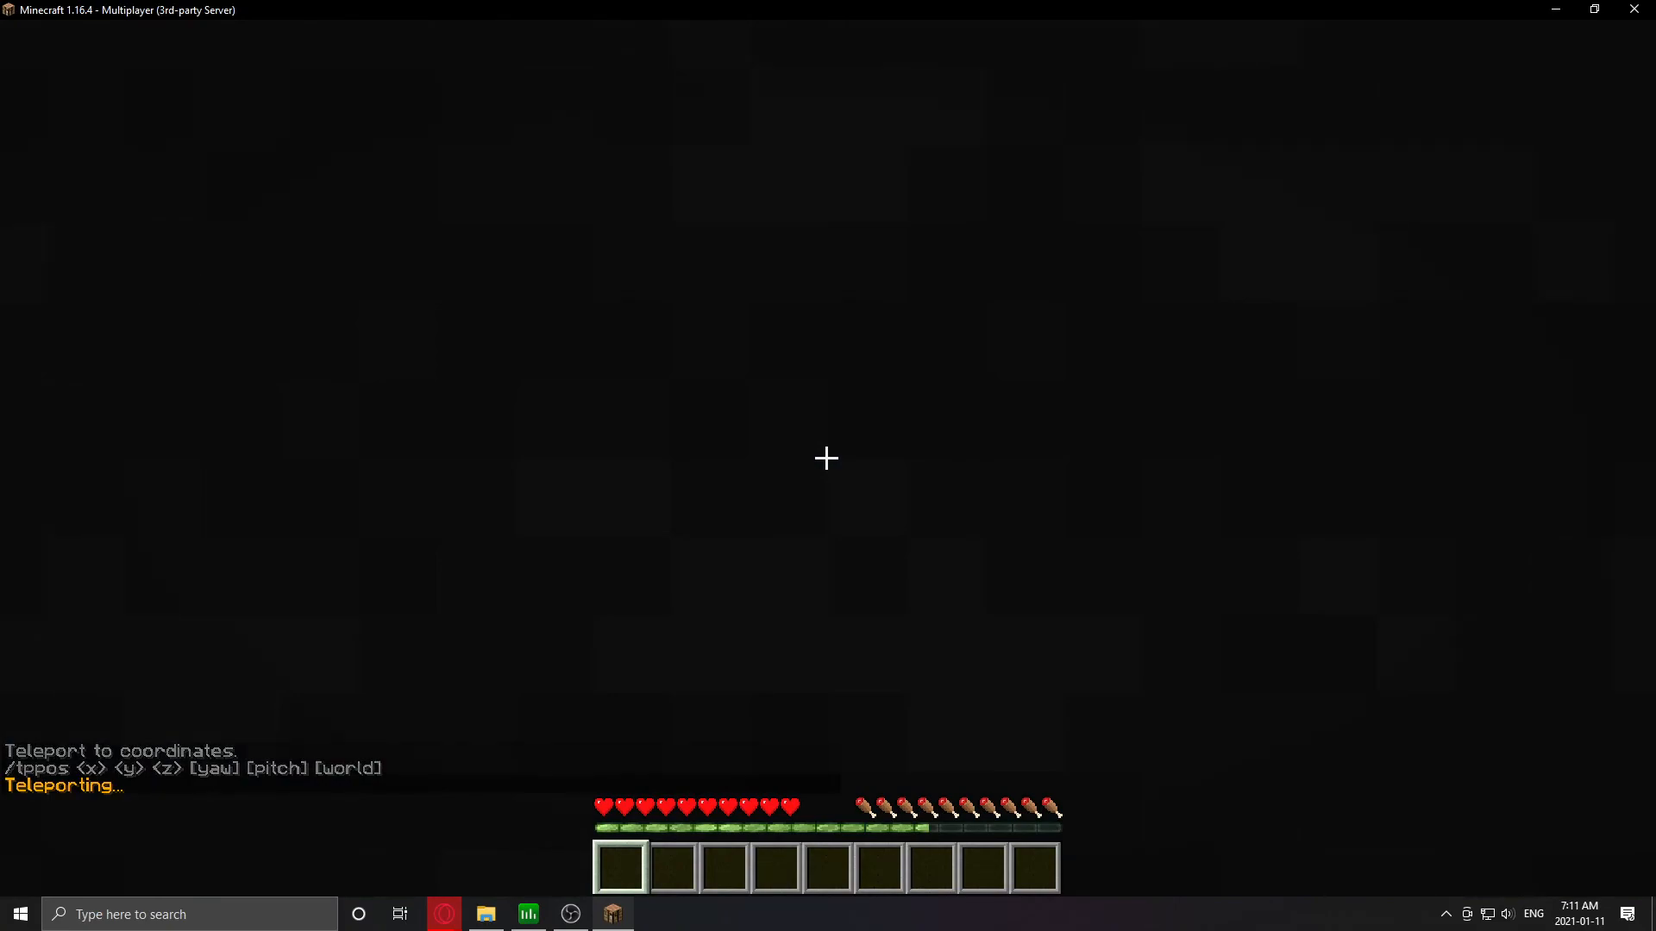
# - Recall the teleport command and rerun it with the height changed to 70
pyautogui.press('/')
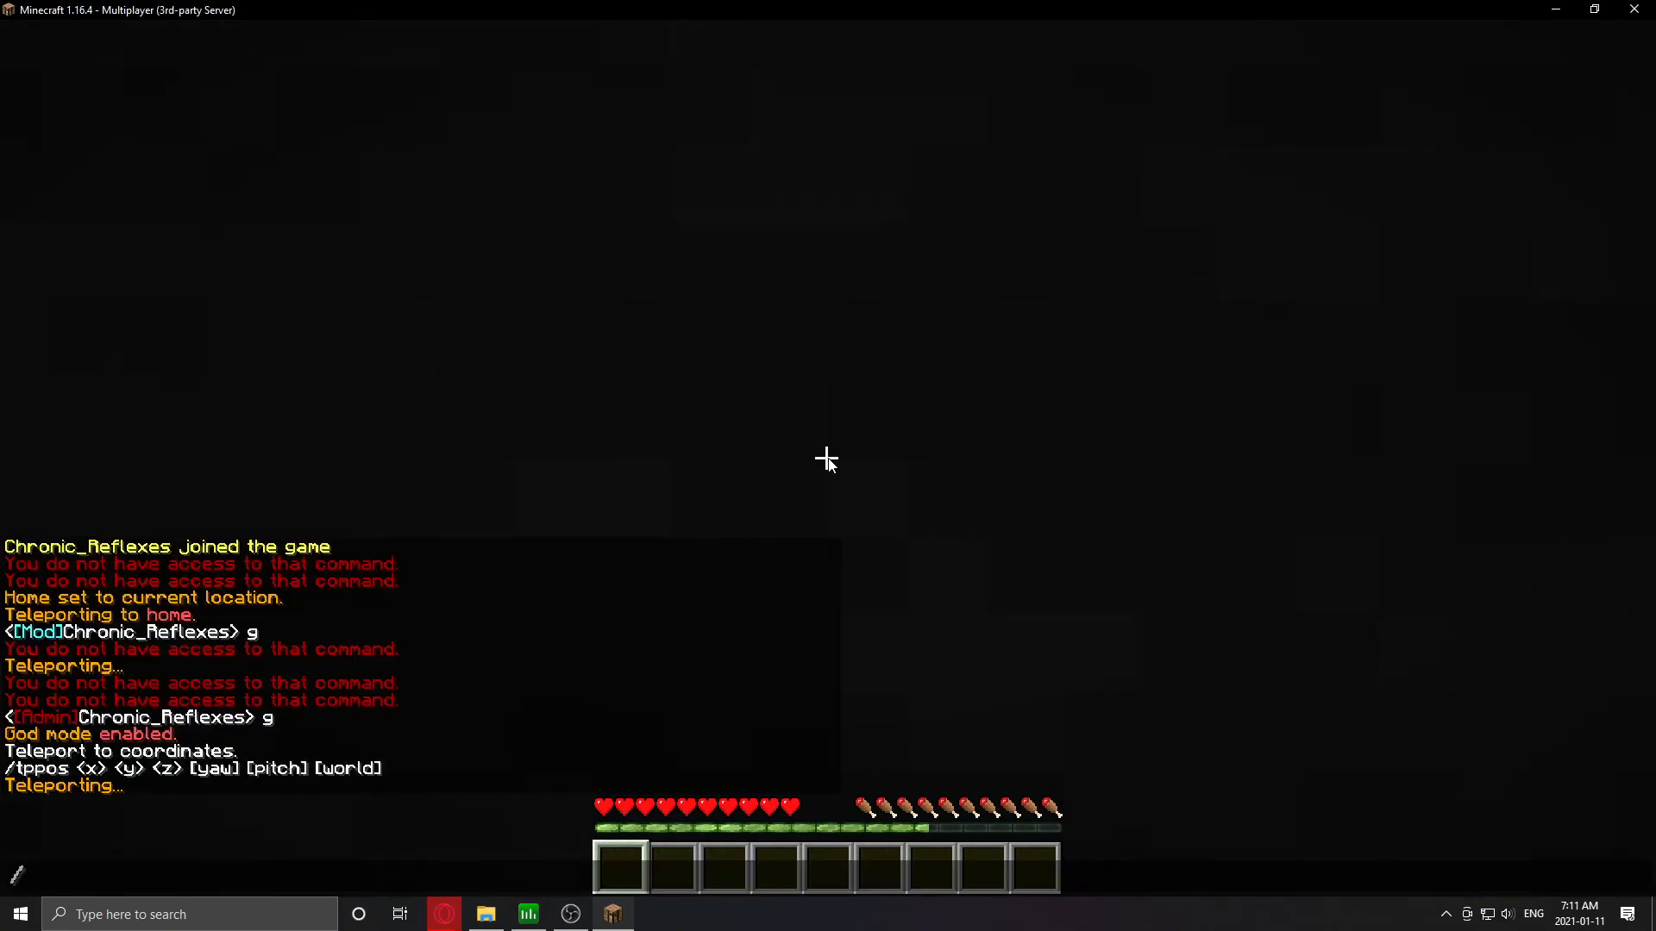
pyautogui.write('to')
pyautogui.press('BackSpace')
pyautogui.press('BackSpace')
pyautogui.press('BackSpace')
pyautogui.press('Up')
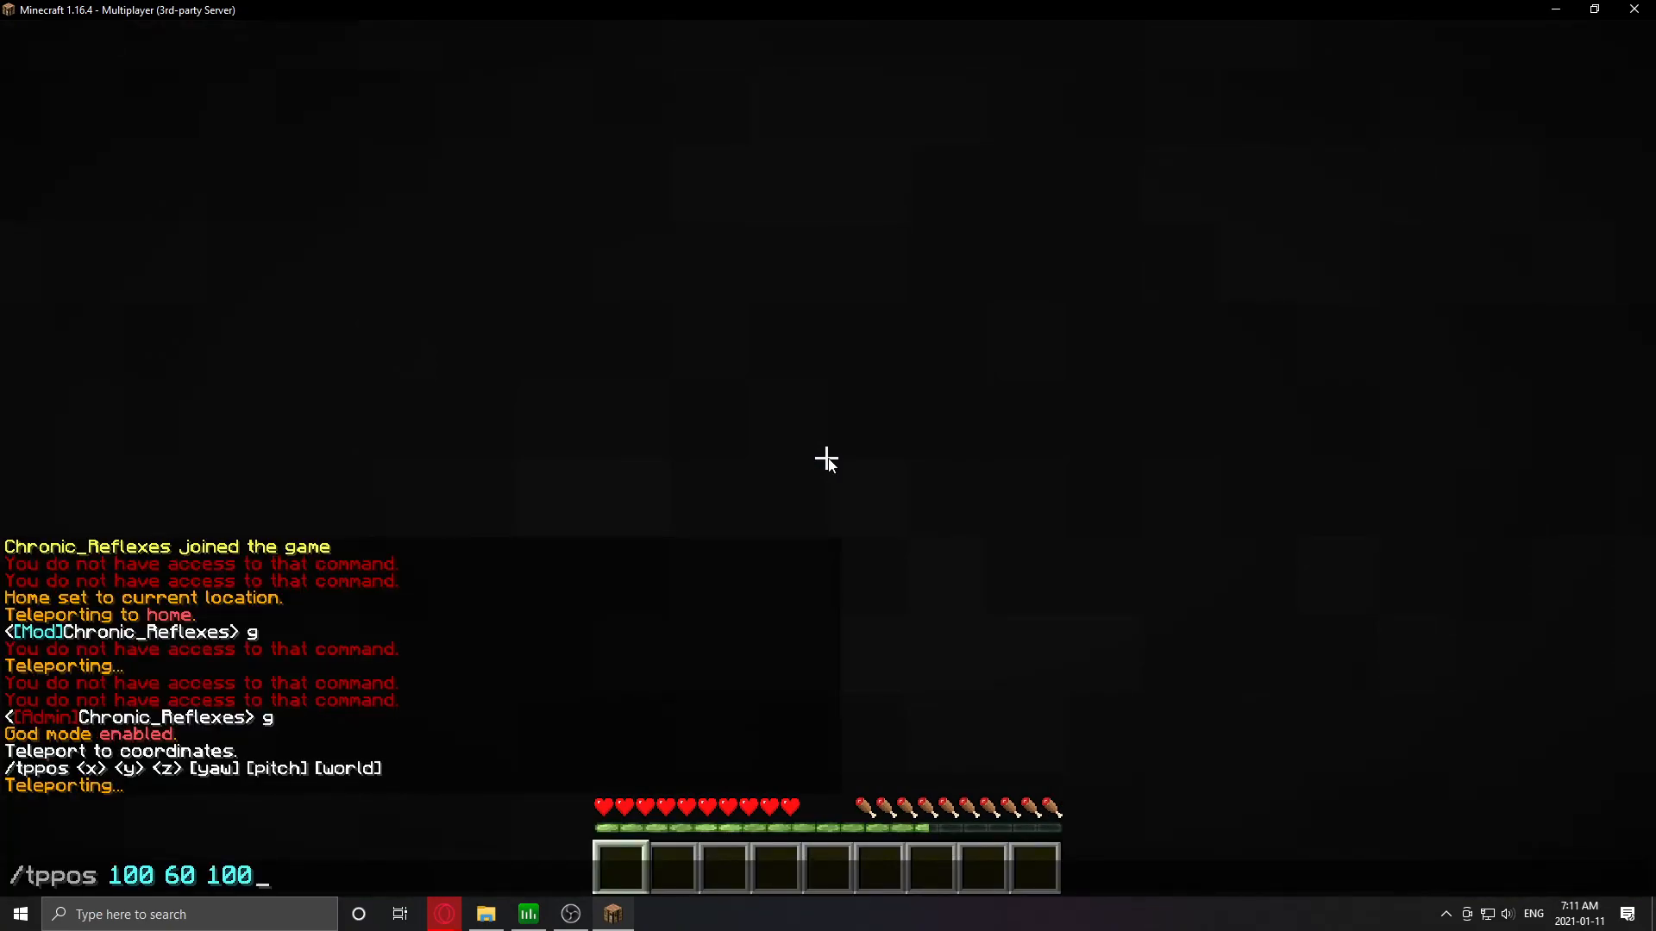
pyautogui.press('BackSpace')
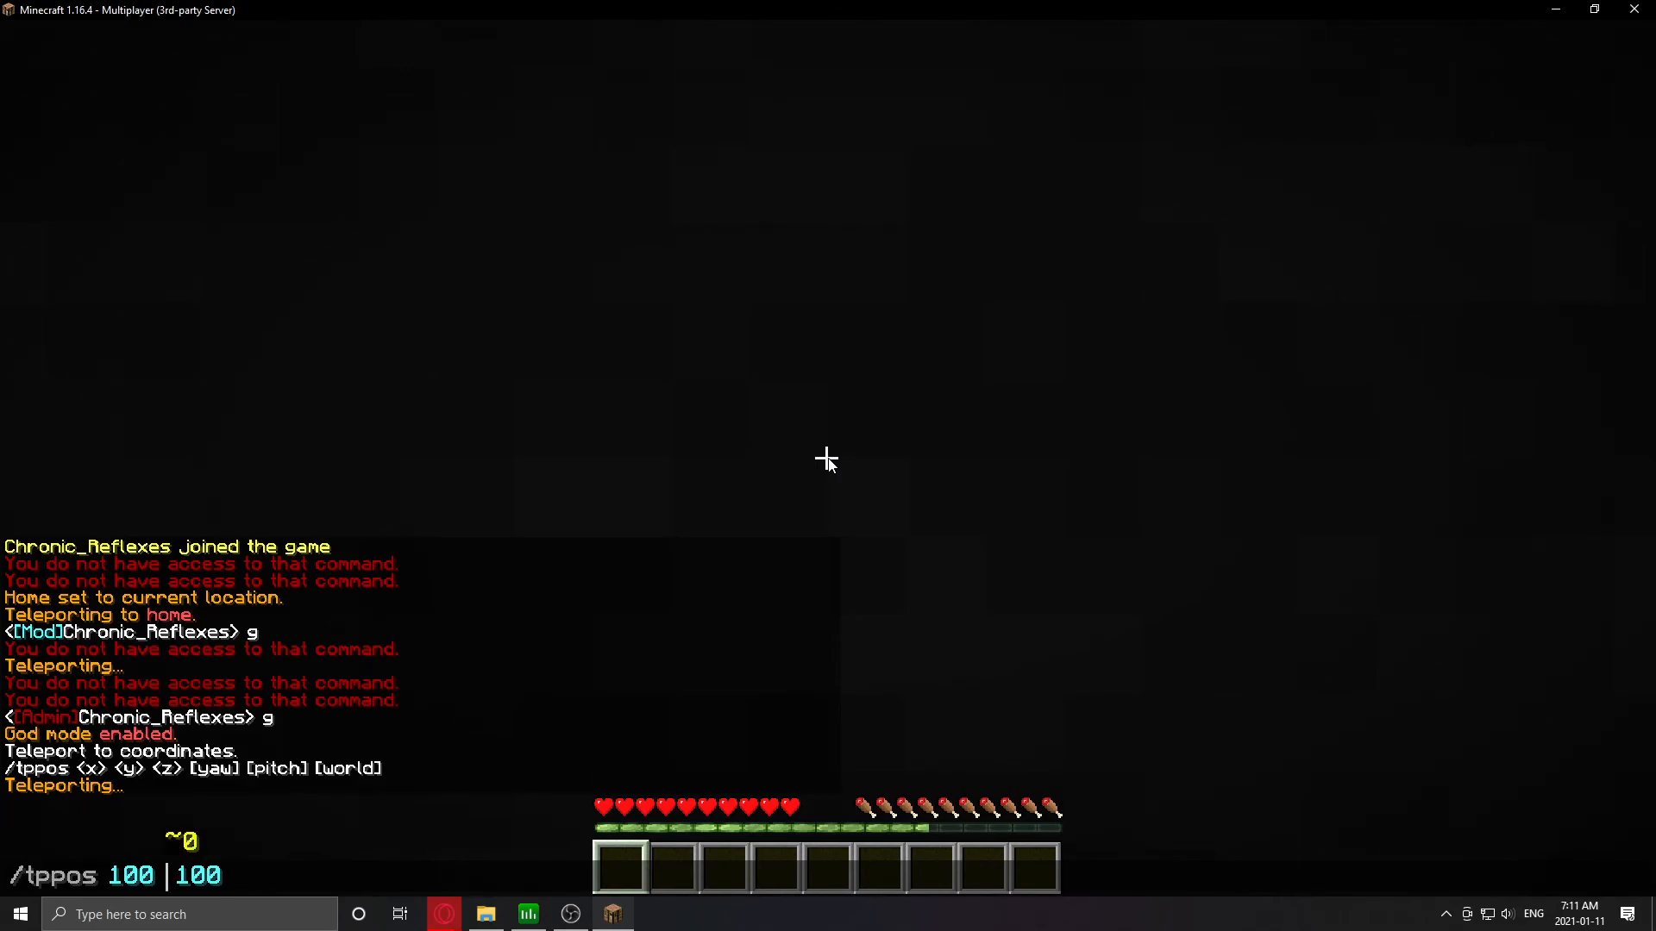
pyautogui.write('70')
pyautogui.press('Return')
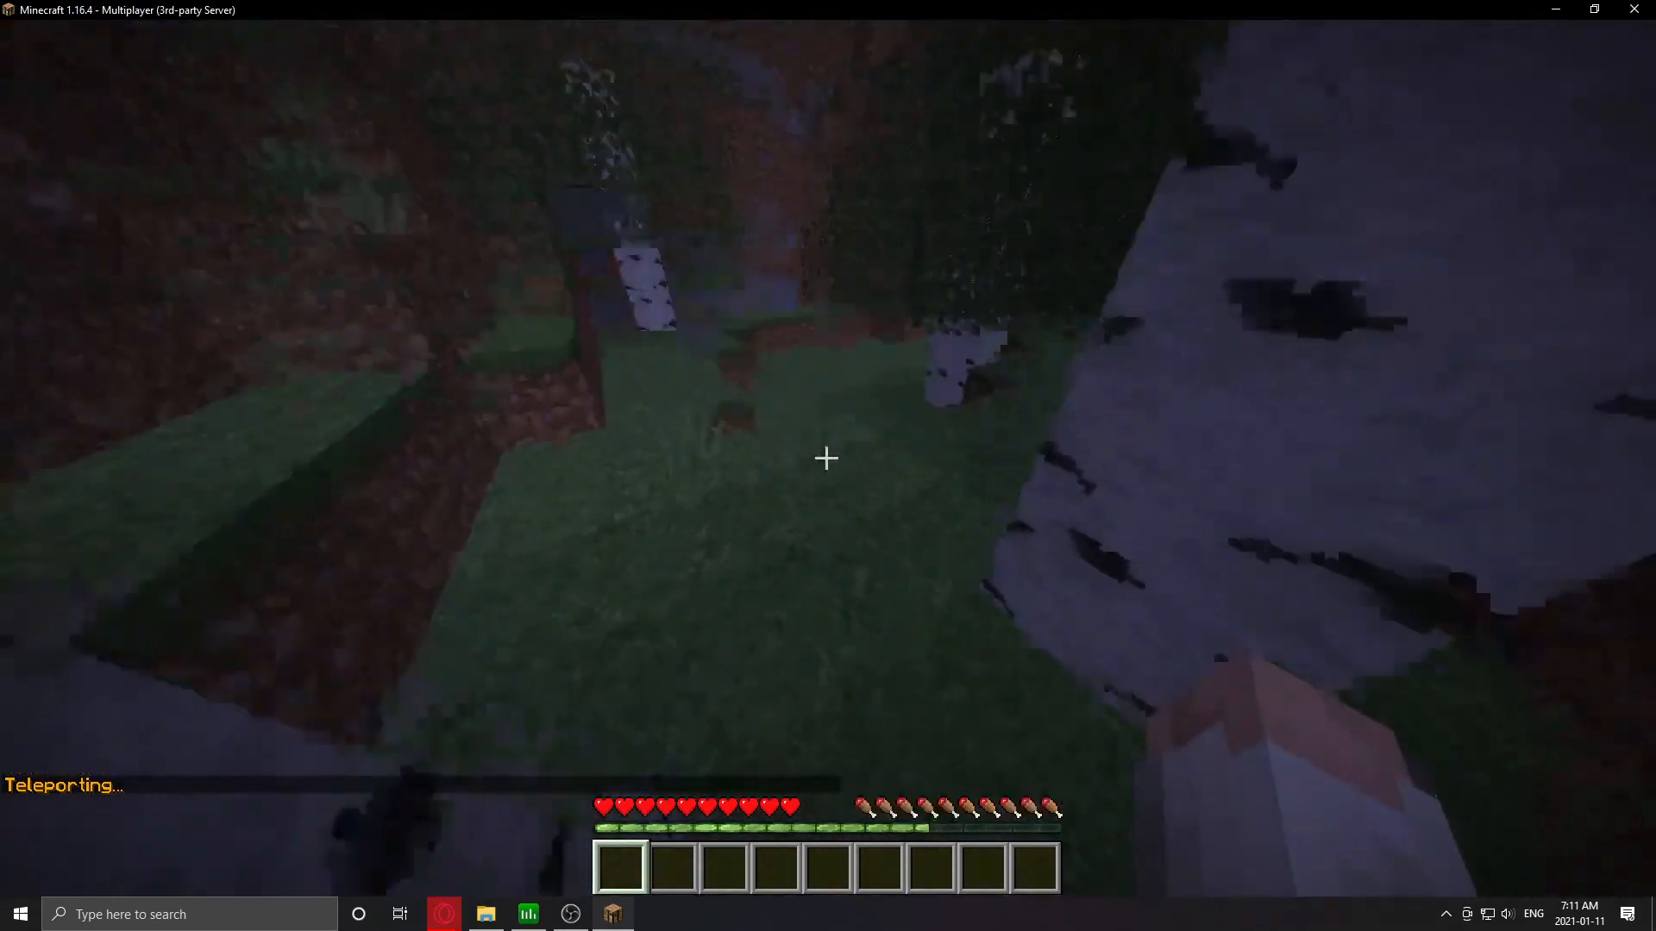
# - Walk around the forest, then bring up the Game Menu
pyautogui.press('w')
pyautogui.press('t')
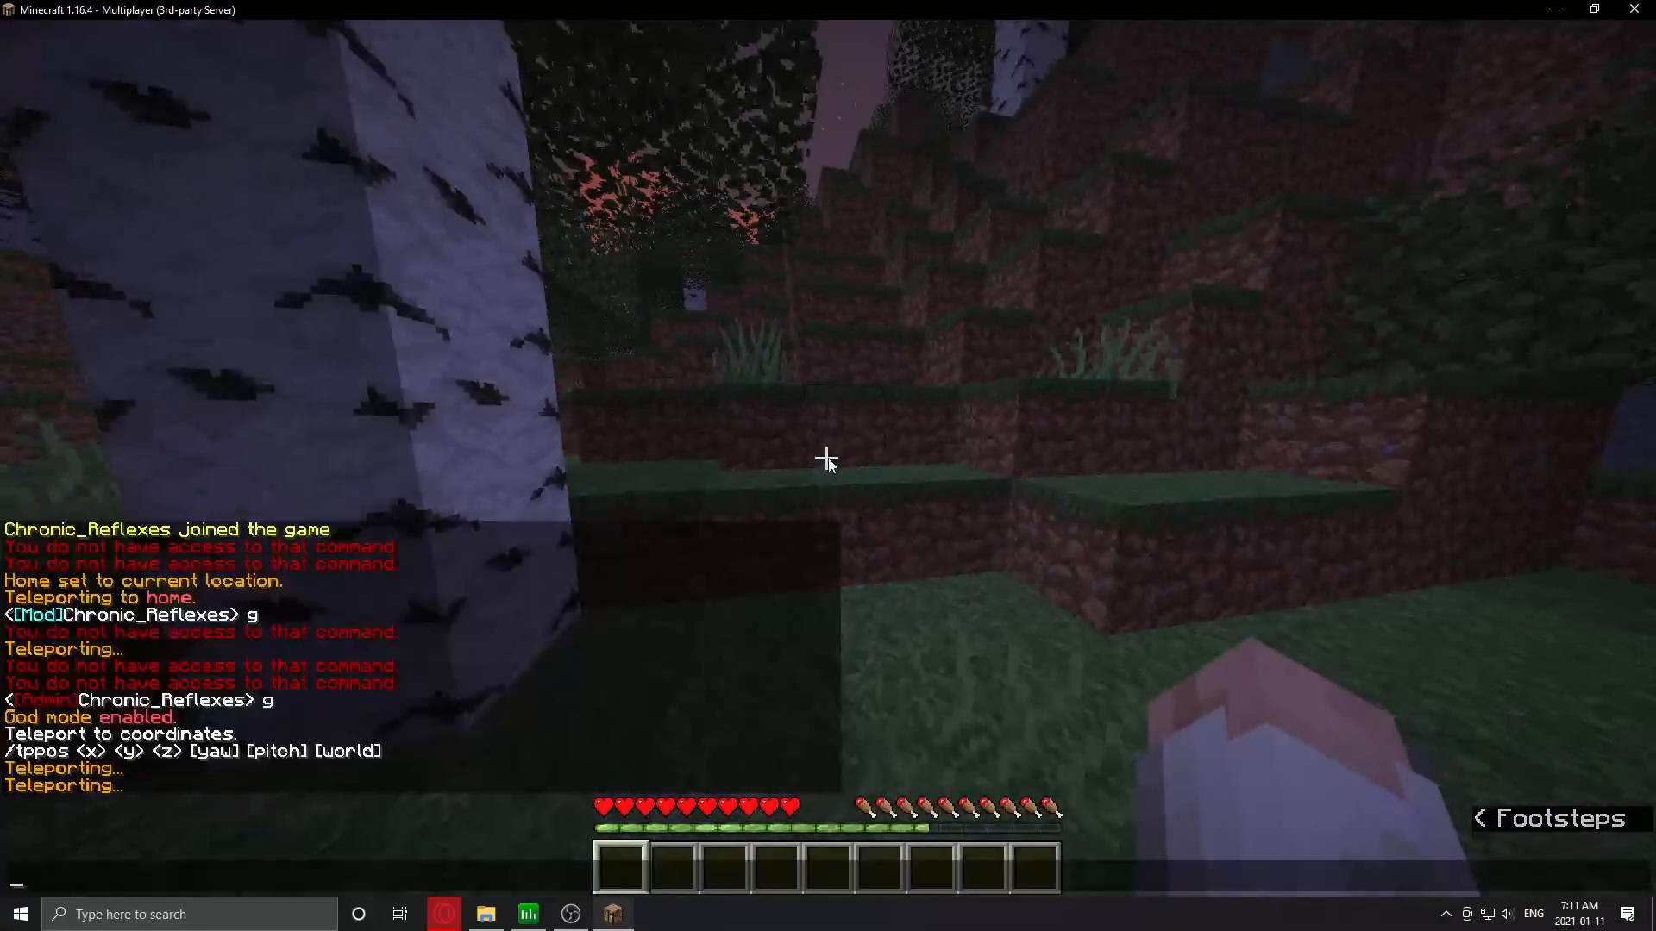
pyautogui.press('Escape')
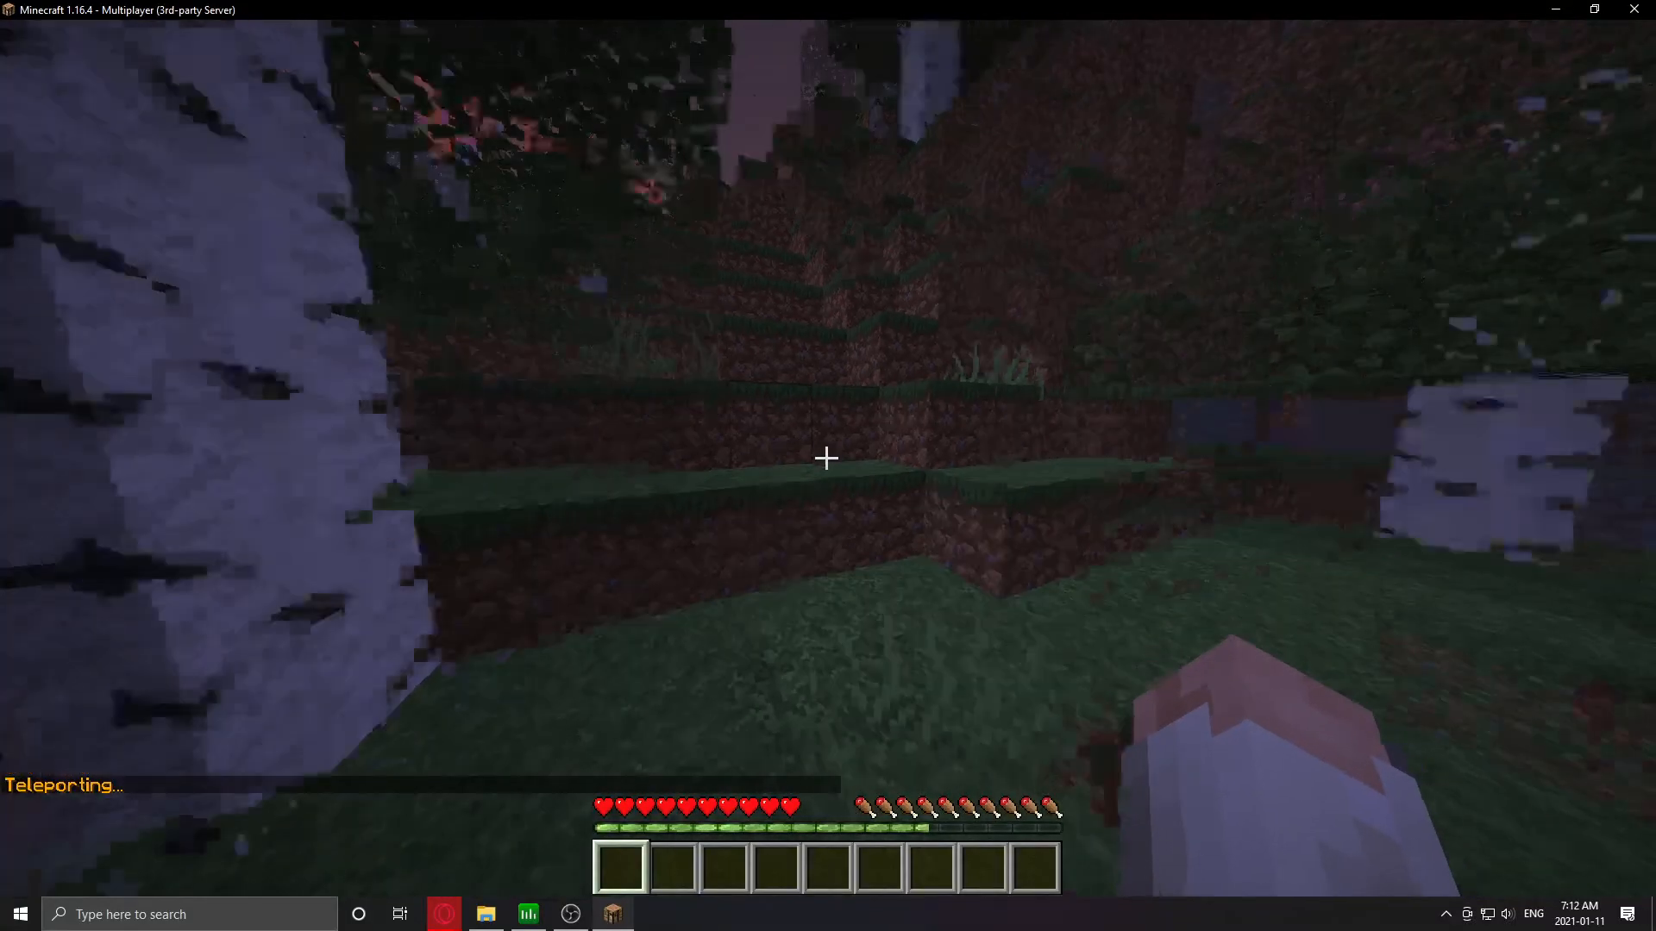
pyautogui.press('w')
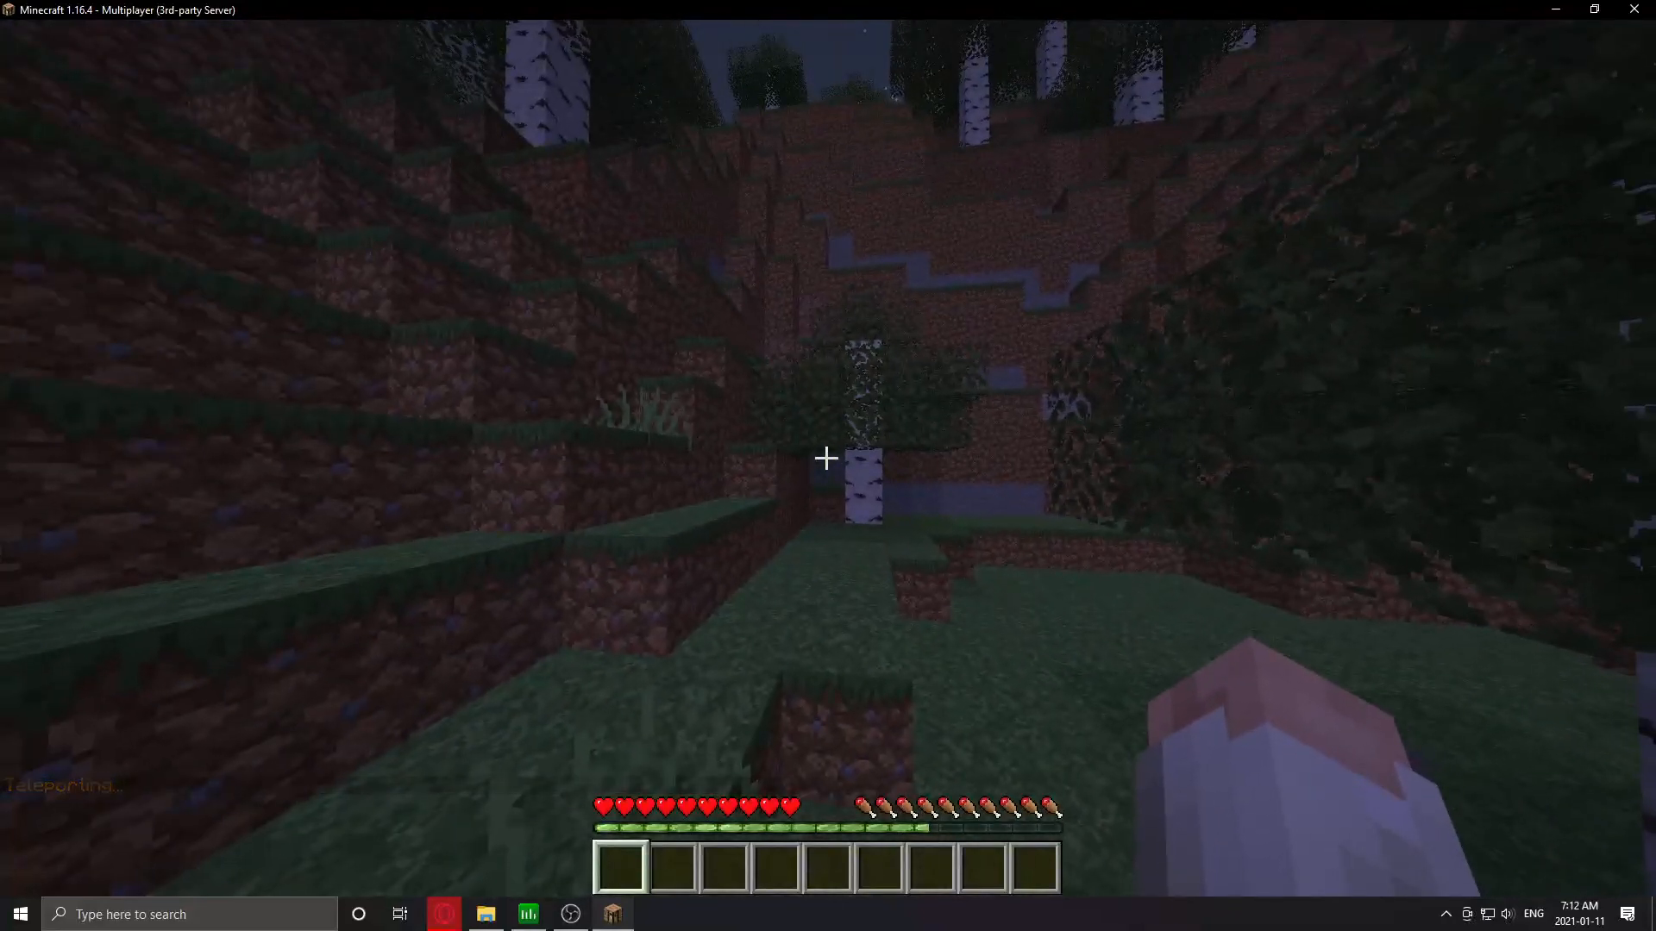
pyautogui.press('Escape')
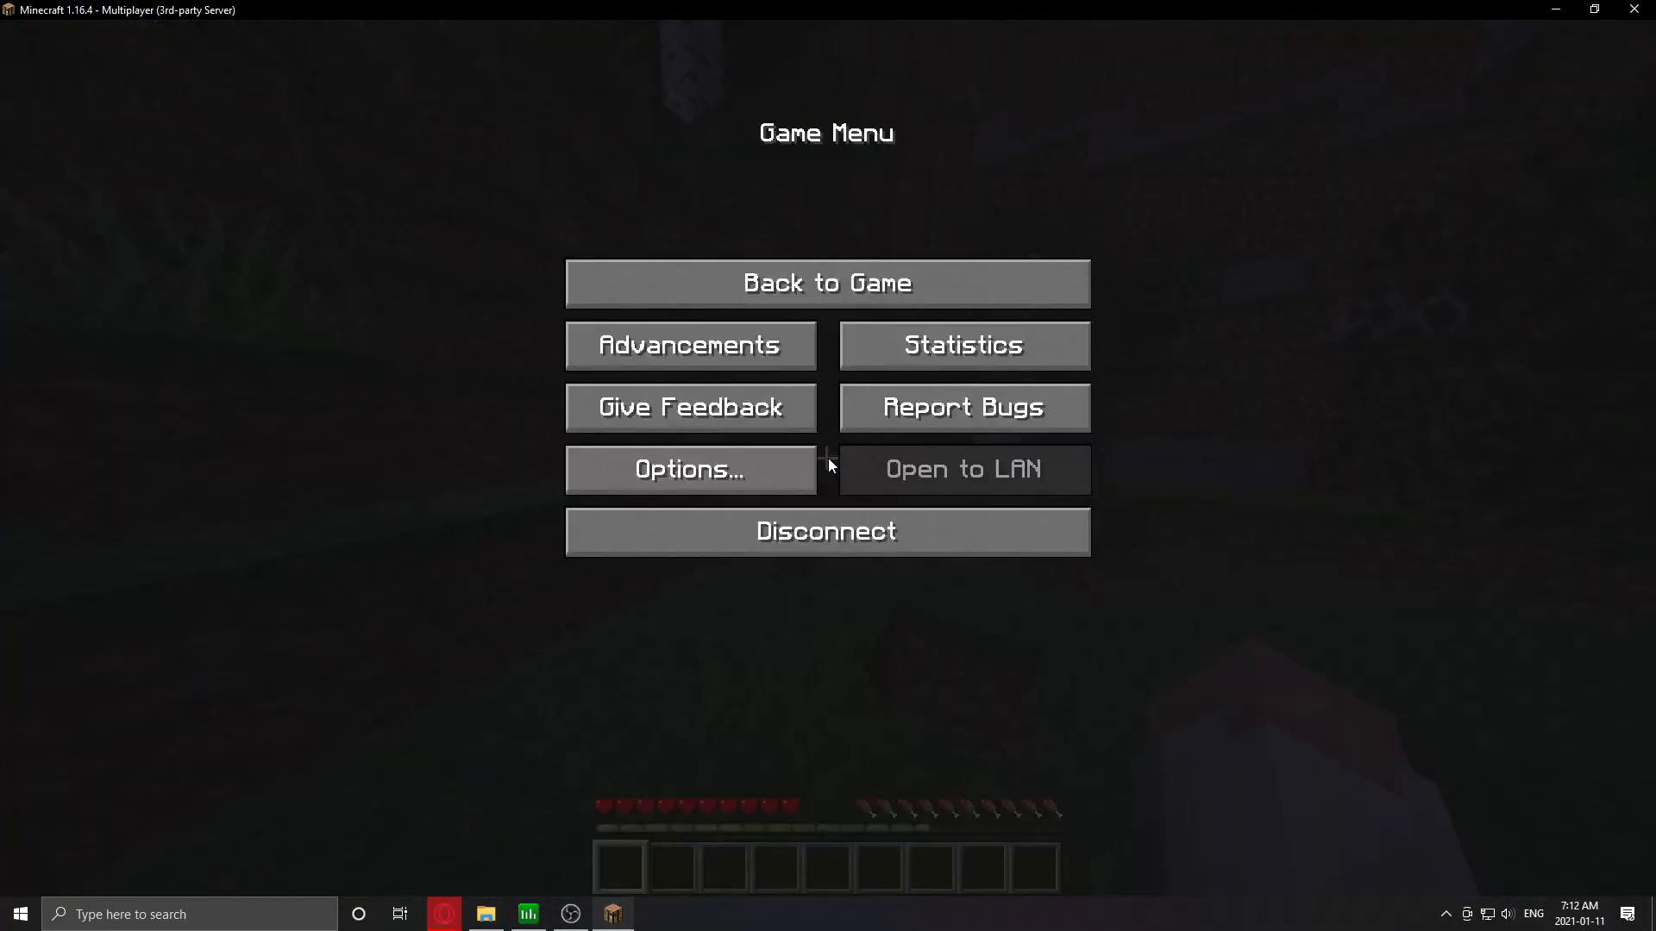